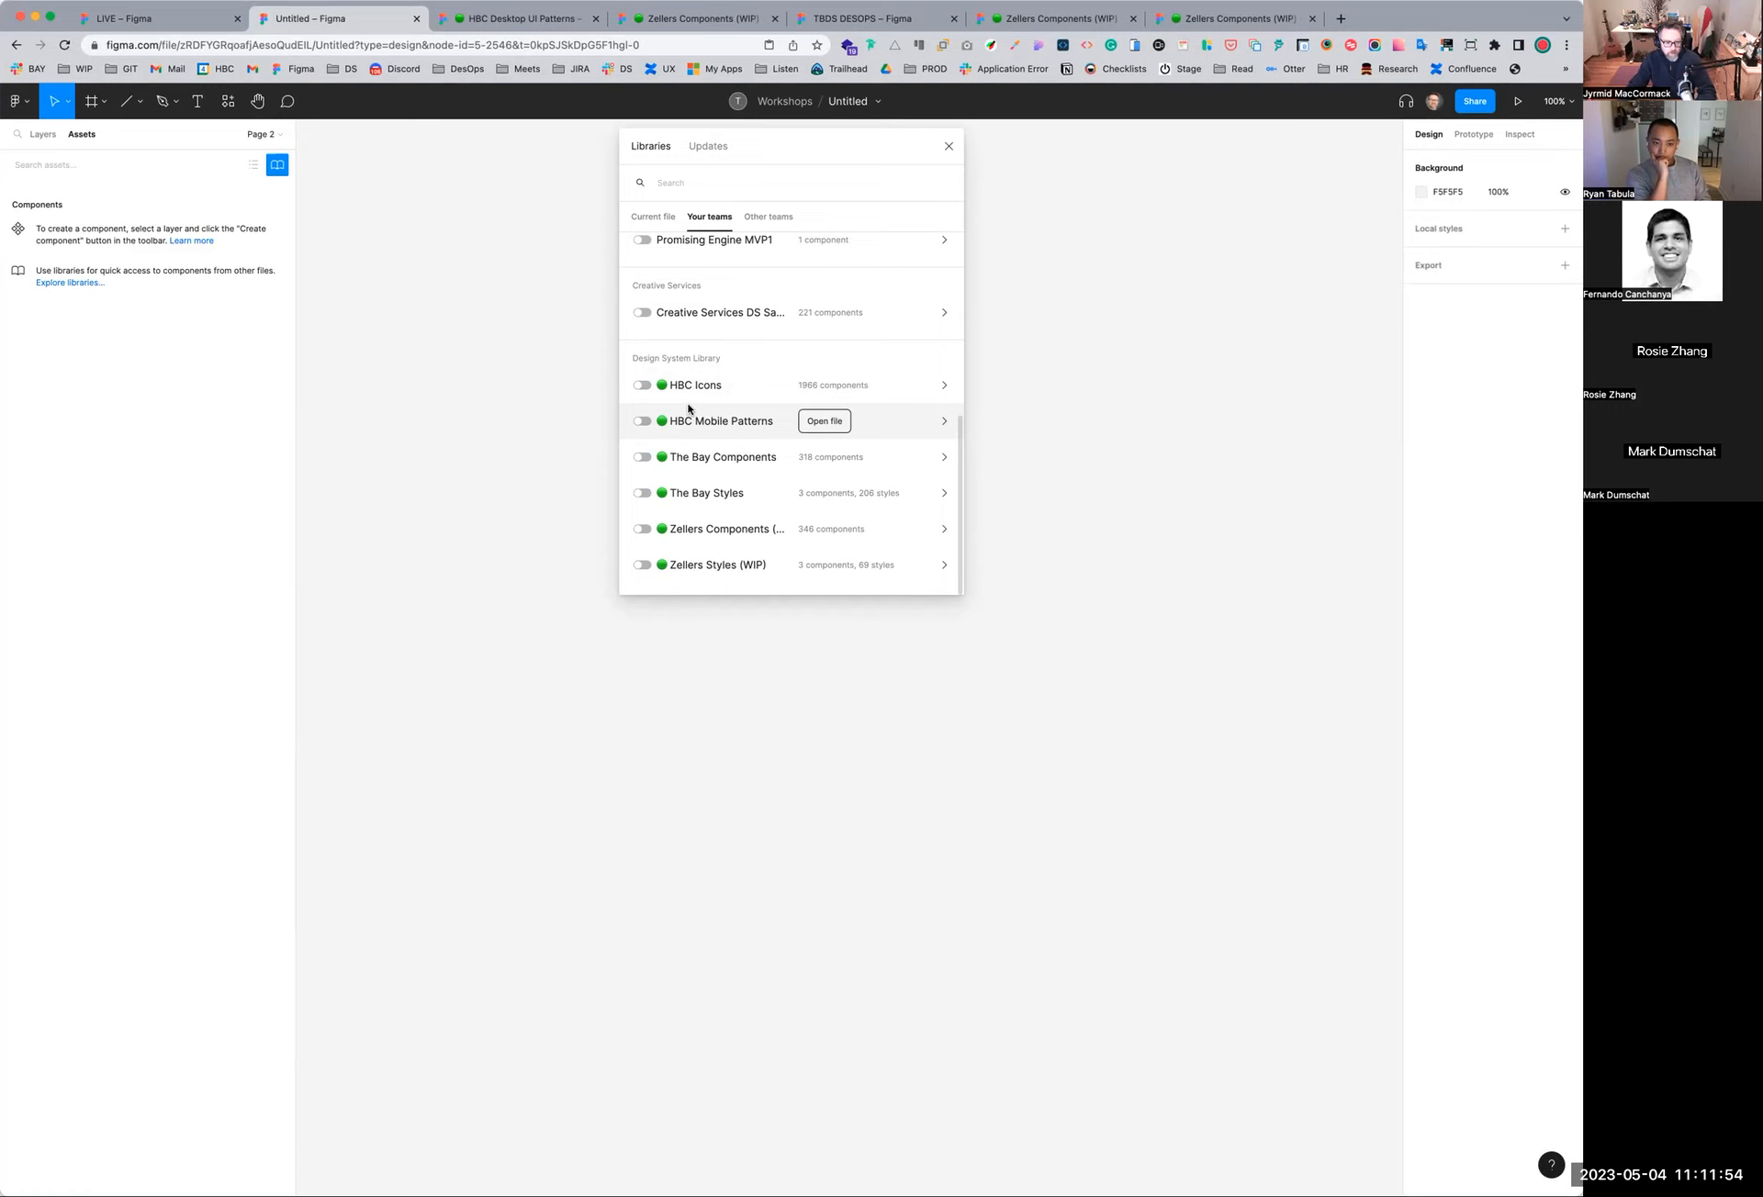
Enable the HBC Icons library for this file and look through its Zellers icon group
{"action": "left_click", "coordinate": [640, 387]}
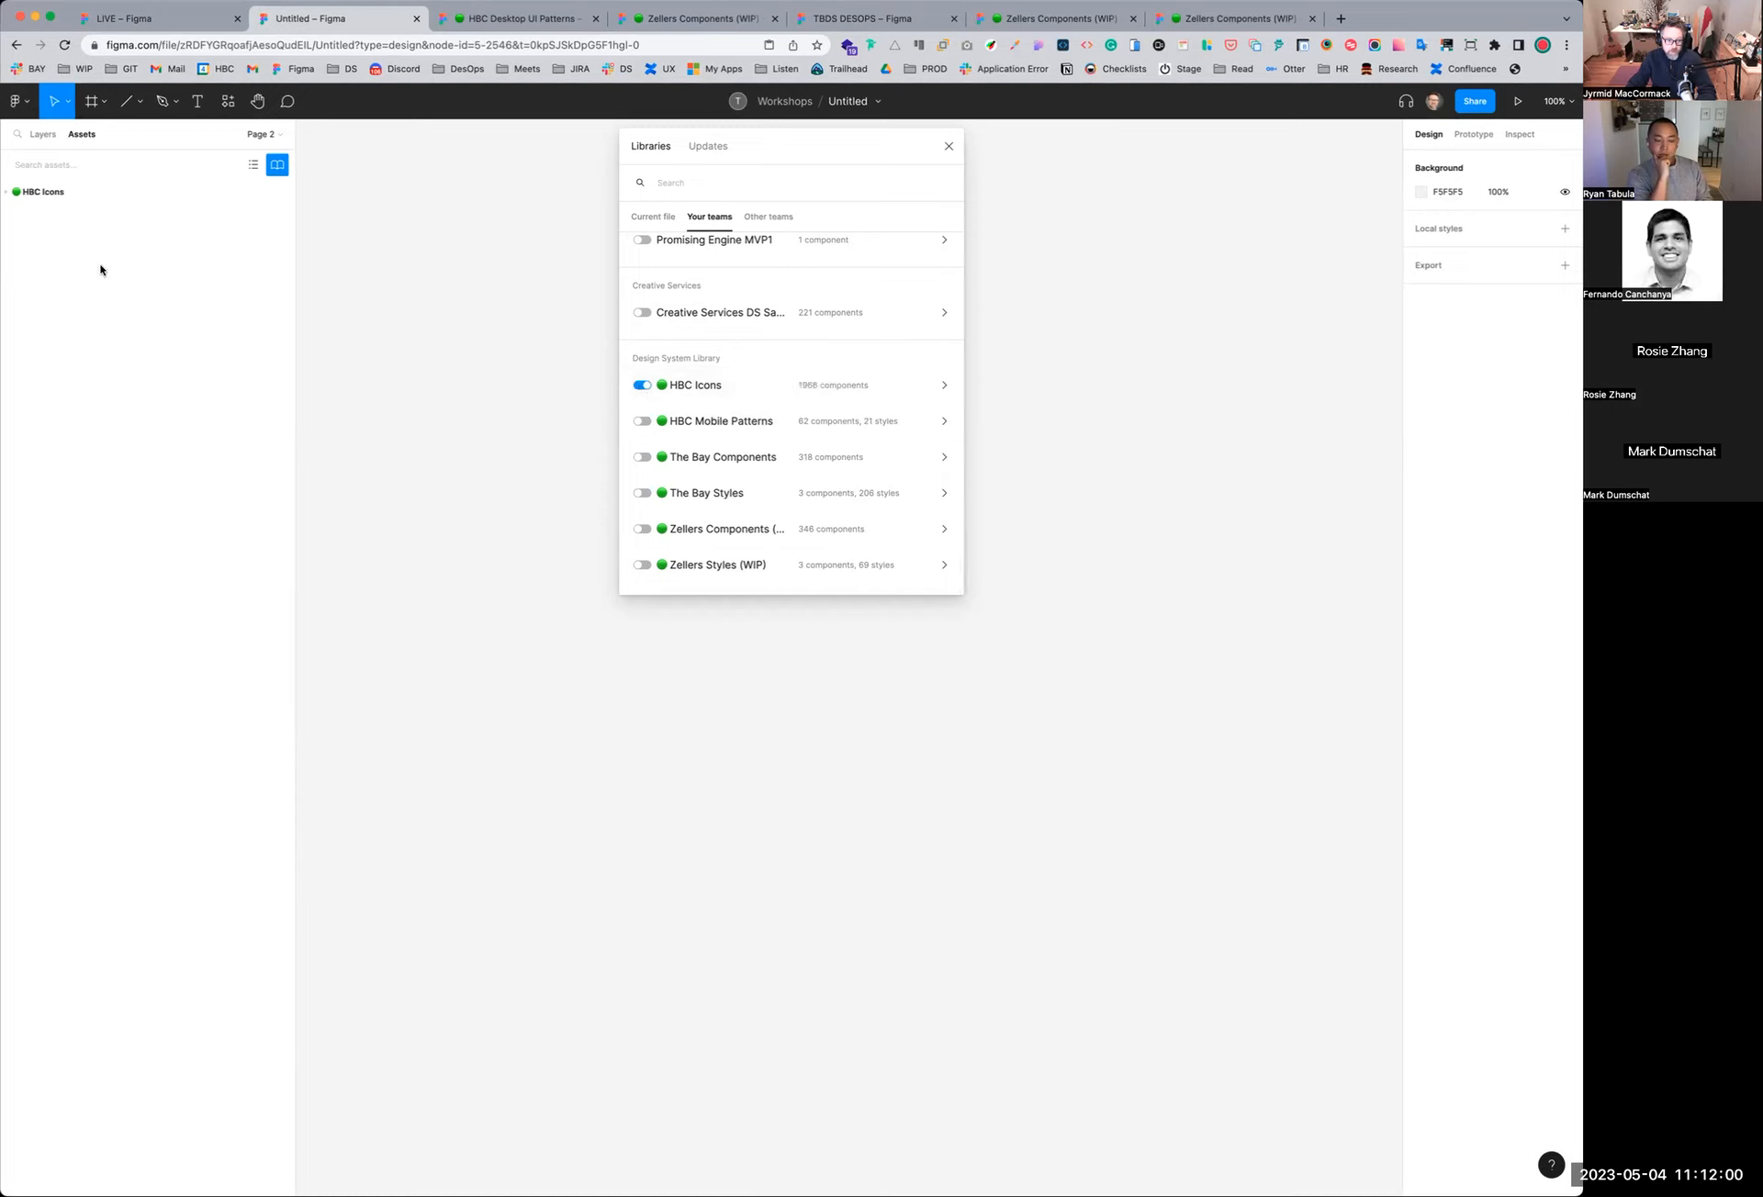
{"action": "left_click", "coordinate": [8, 192]}
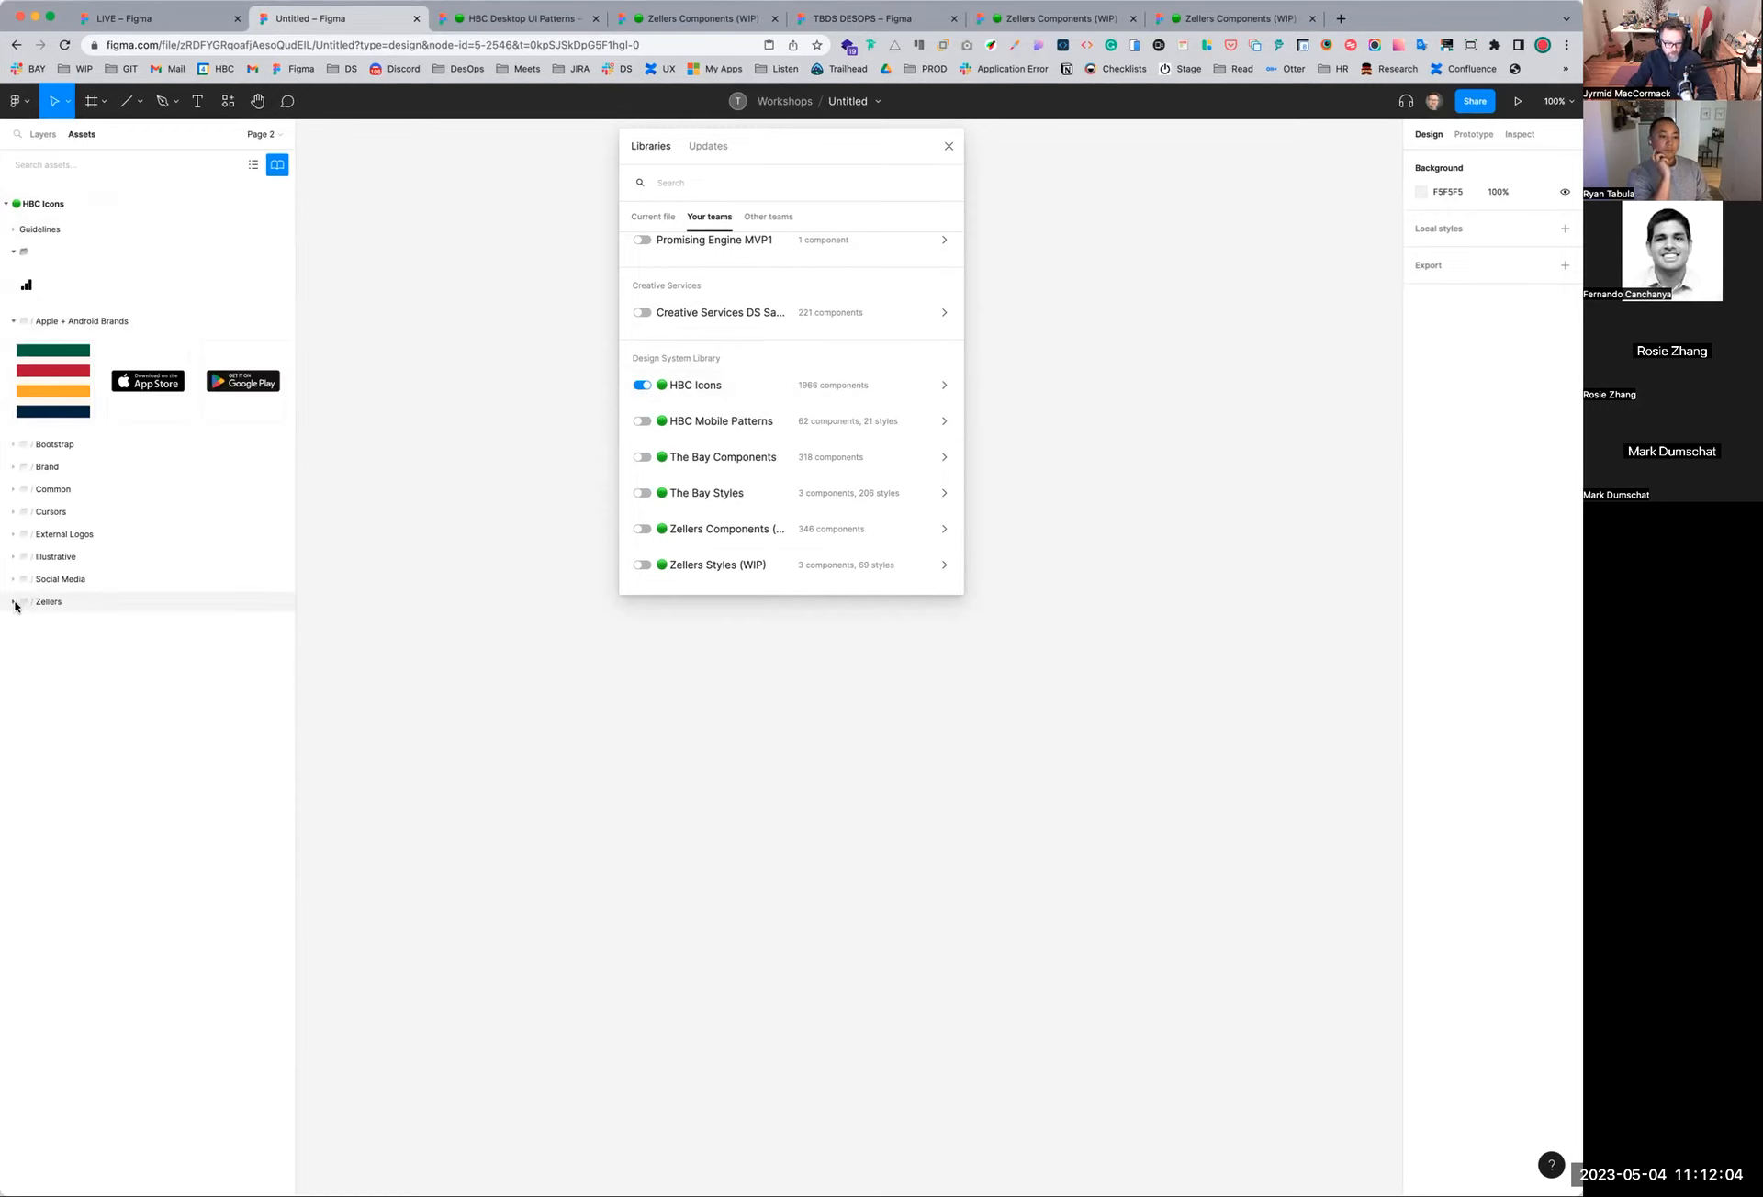
{"action": "left_click", "coordinate": [12, 602]}
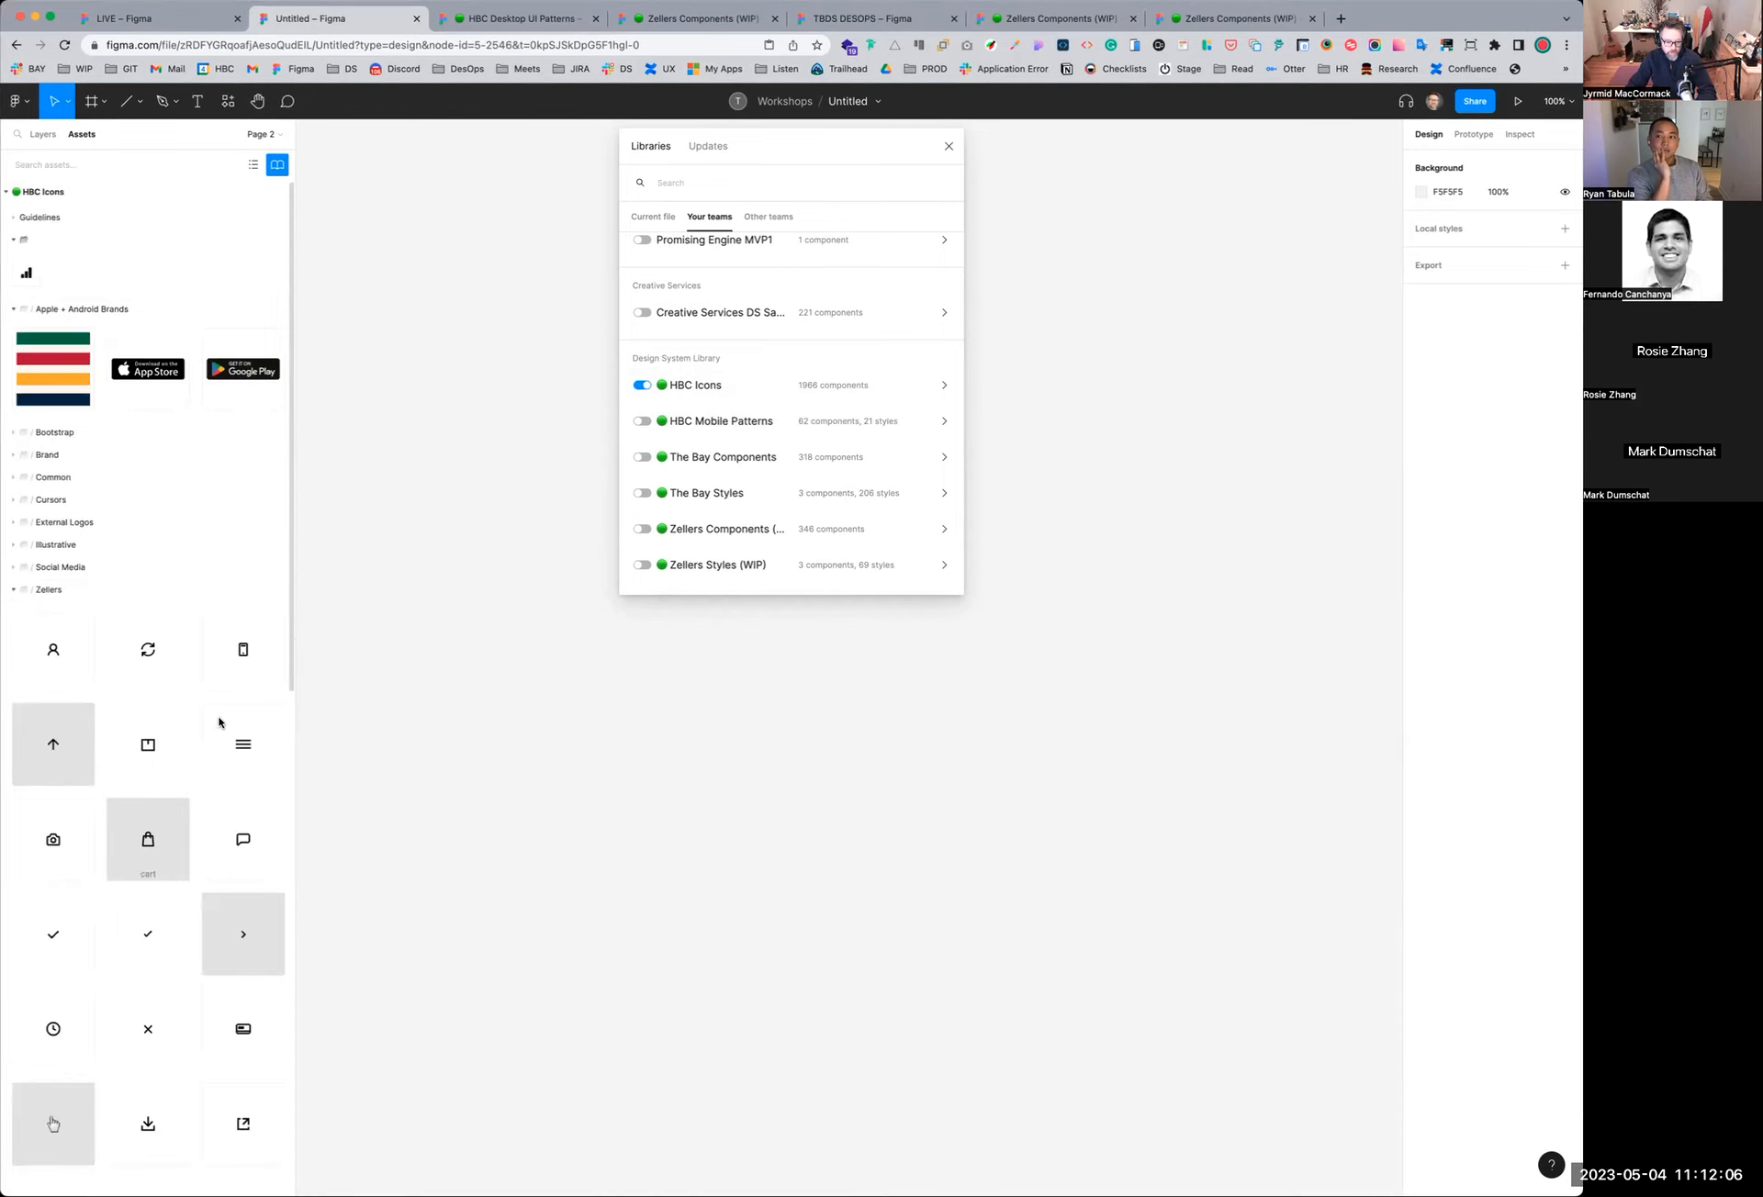
{"action": "left_click_drag", "start_coordinate": [292, 669], "coordinate": [303, 562]}
{"action": "left_click", "coordinate": [13, 595]}
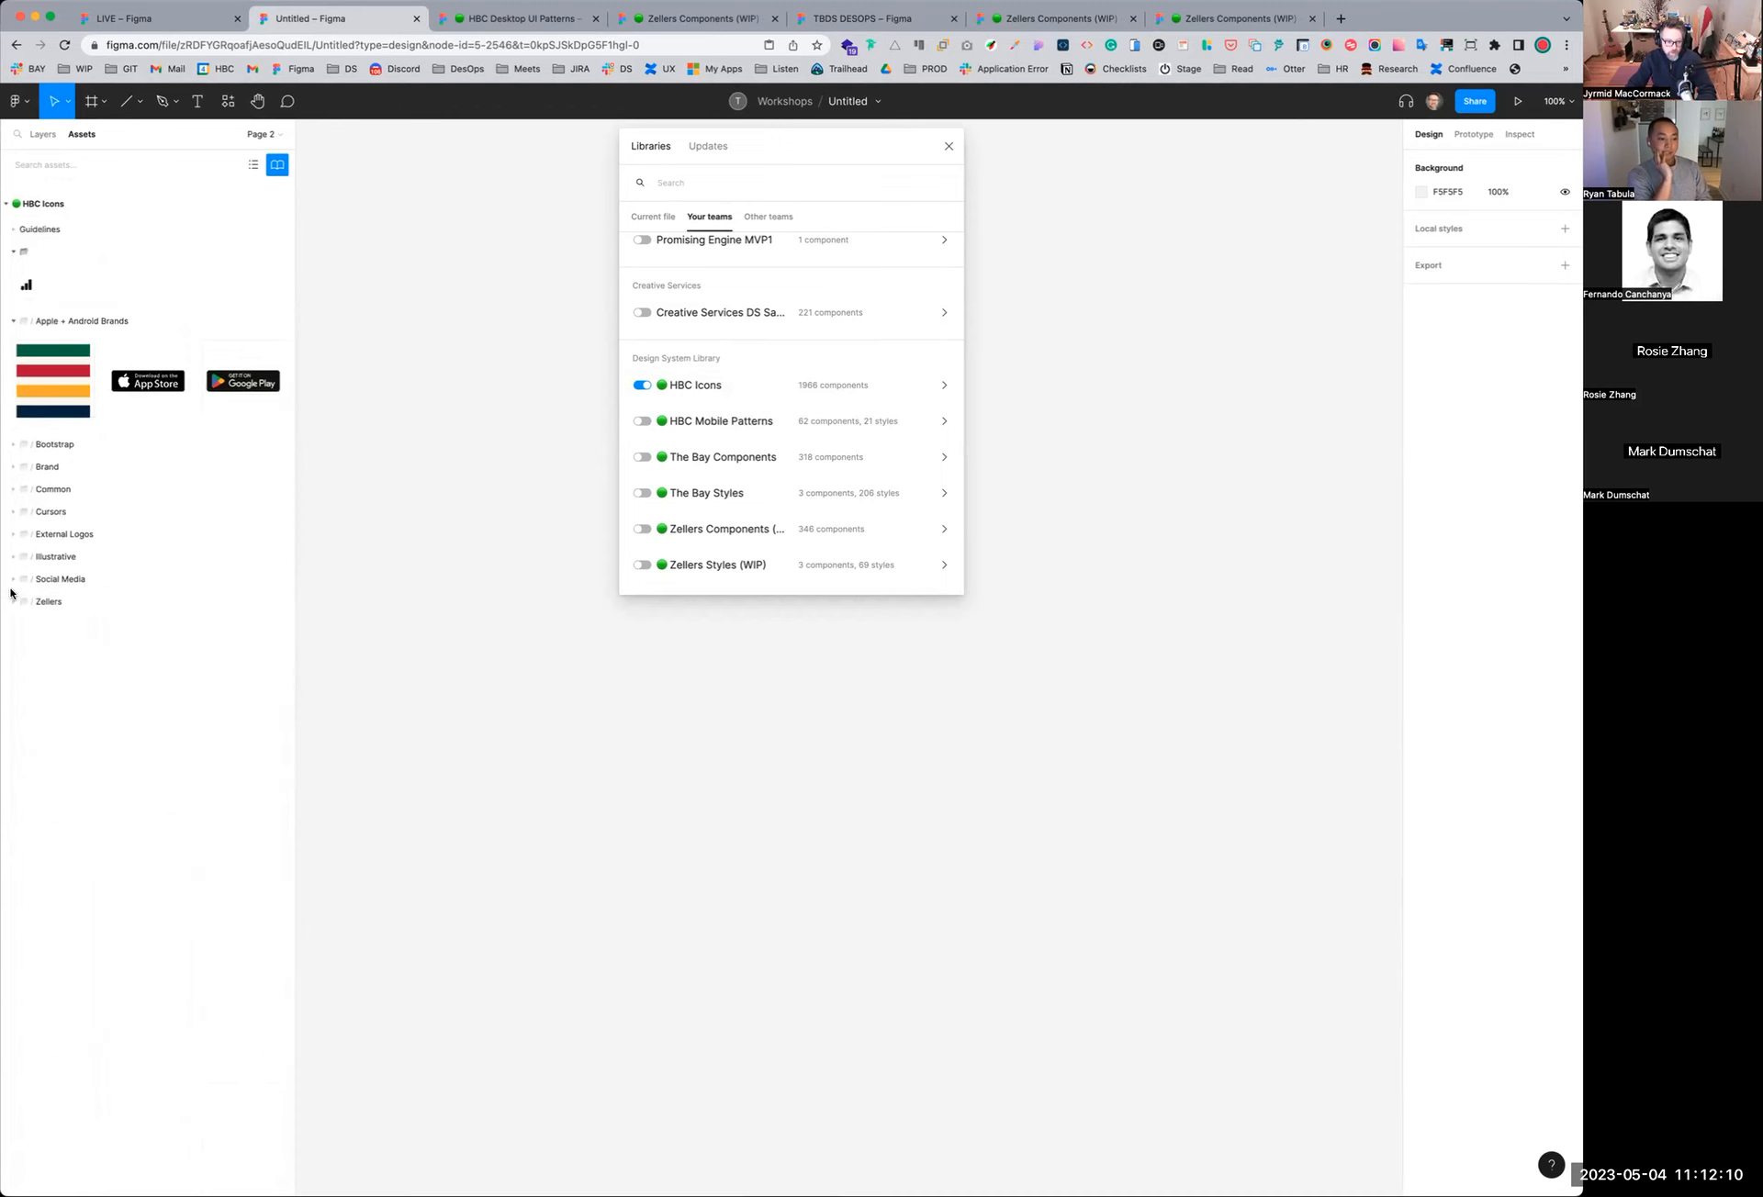
View the icons in the Common group of the HBC Icons library, leaving the group collapsed
{"action": "left_click", "coordinate": [12, 493]}
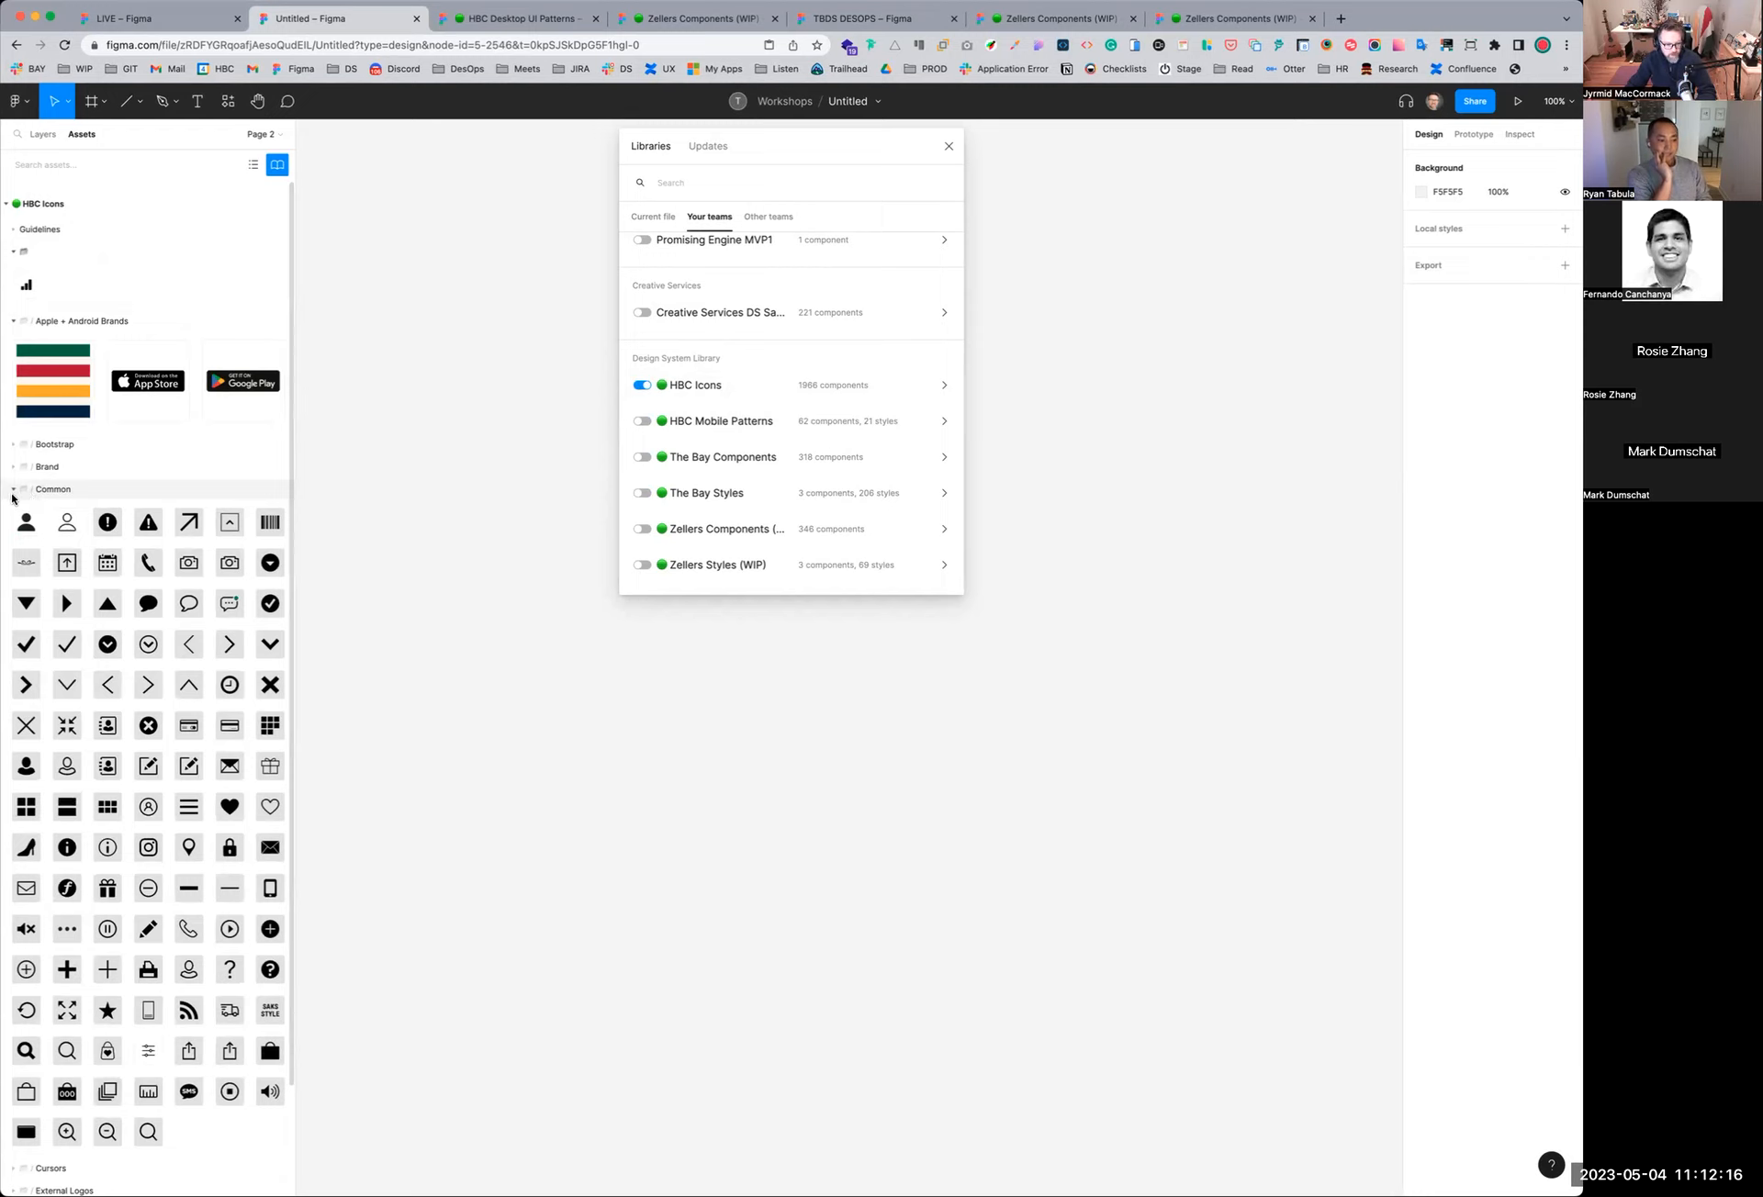
{"action": "left_click", "coordinate": [11, 491]}
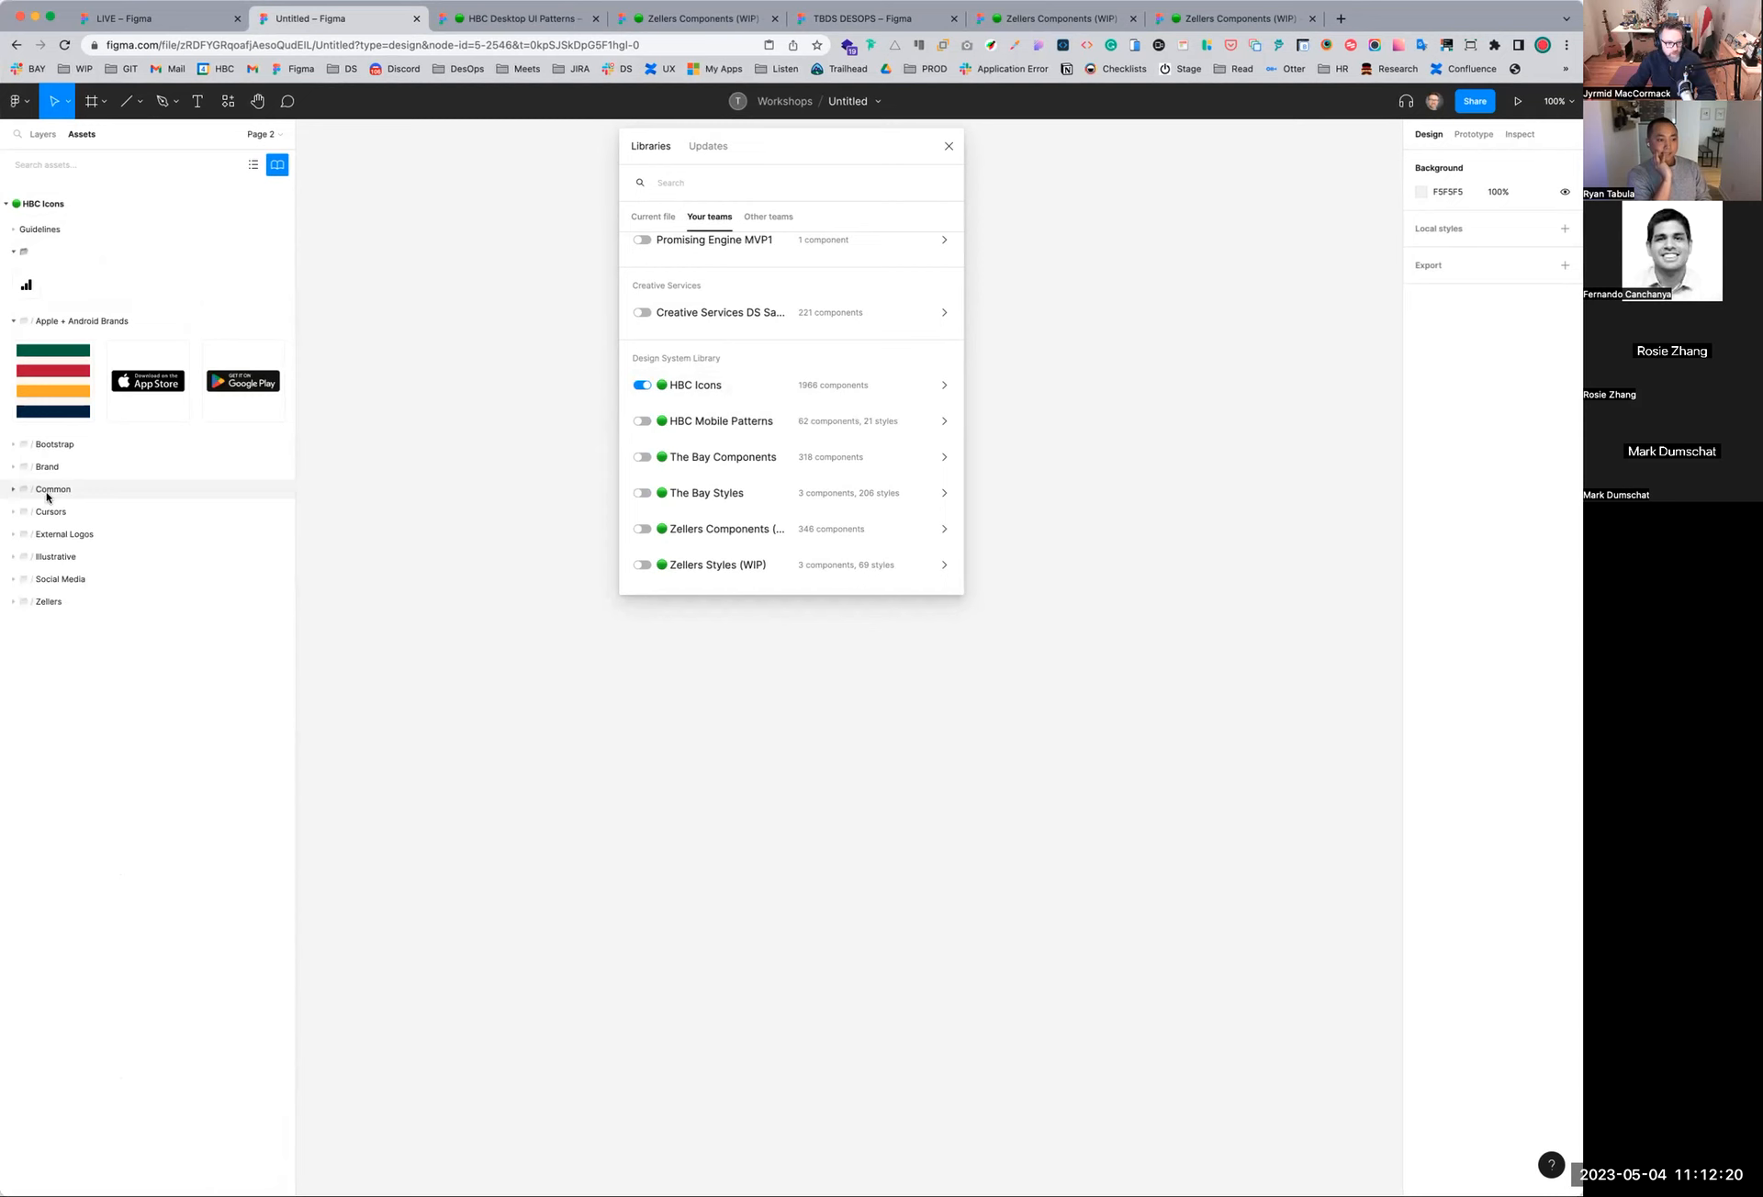
{"action": "left_click", "coordinate": [12, 492]}
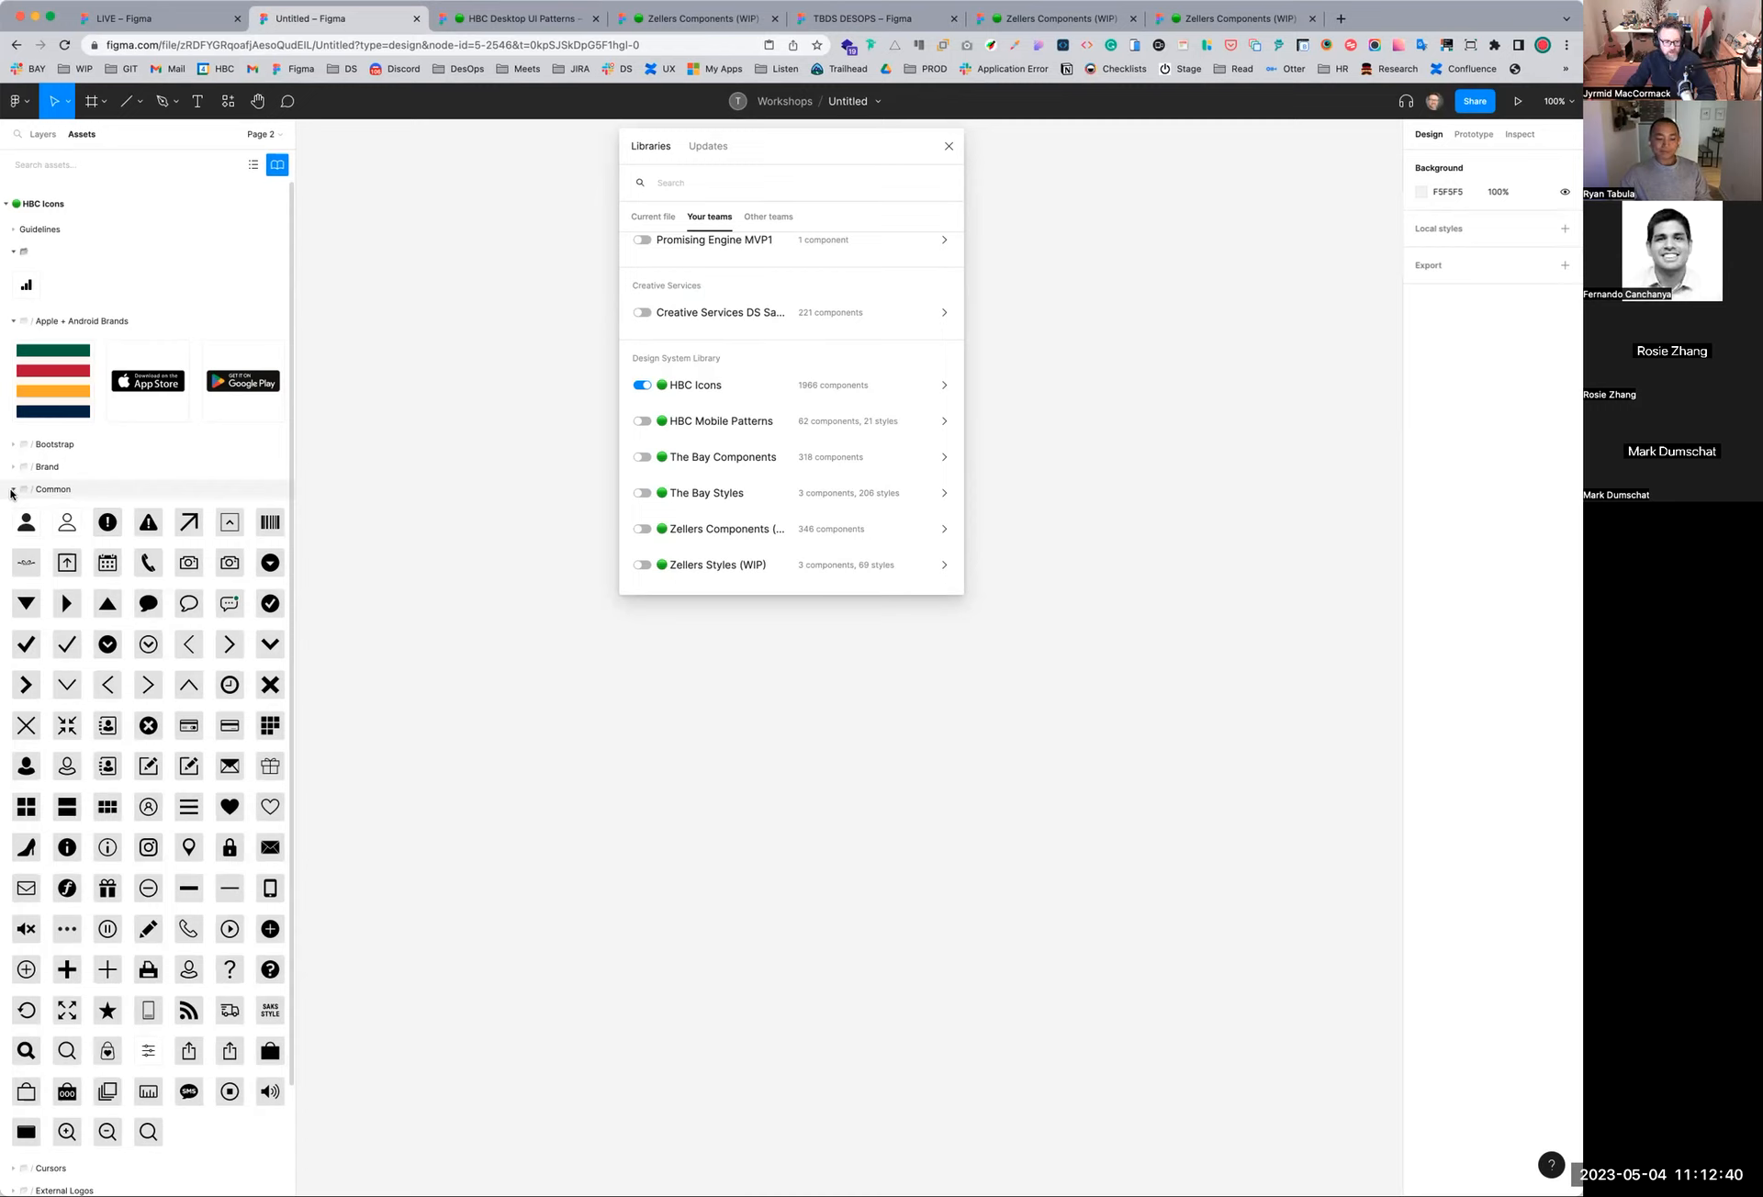
{"action": "left_click", "coordinate": [12, 489]}
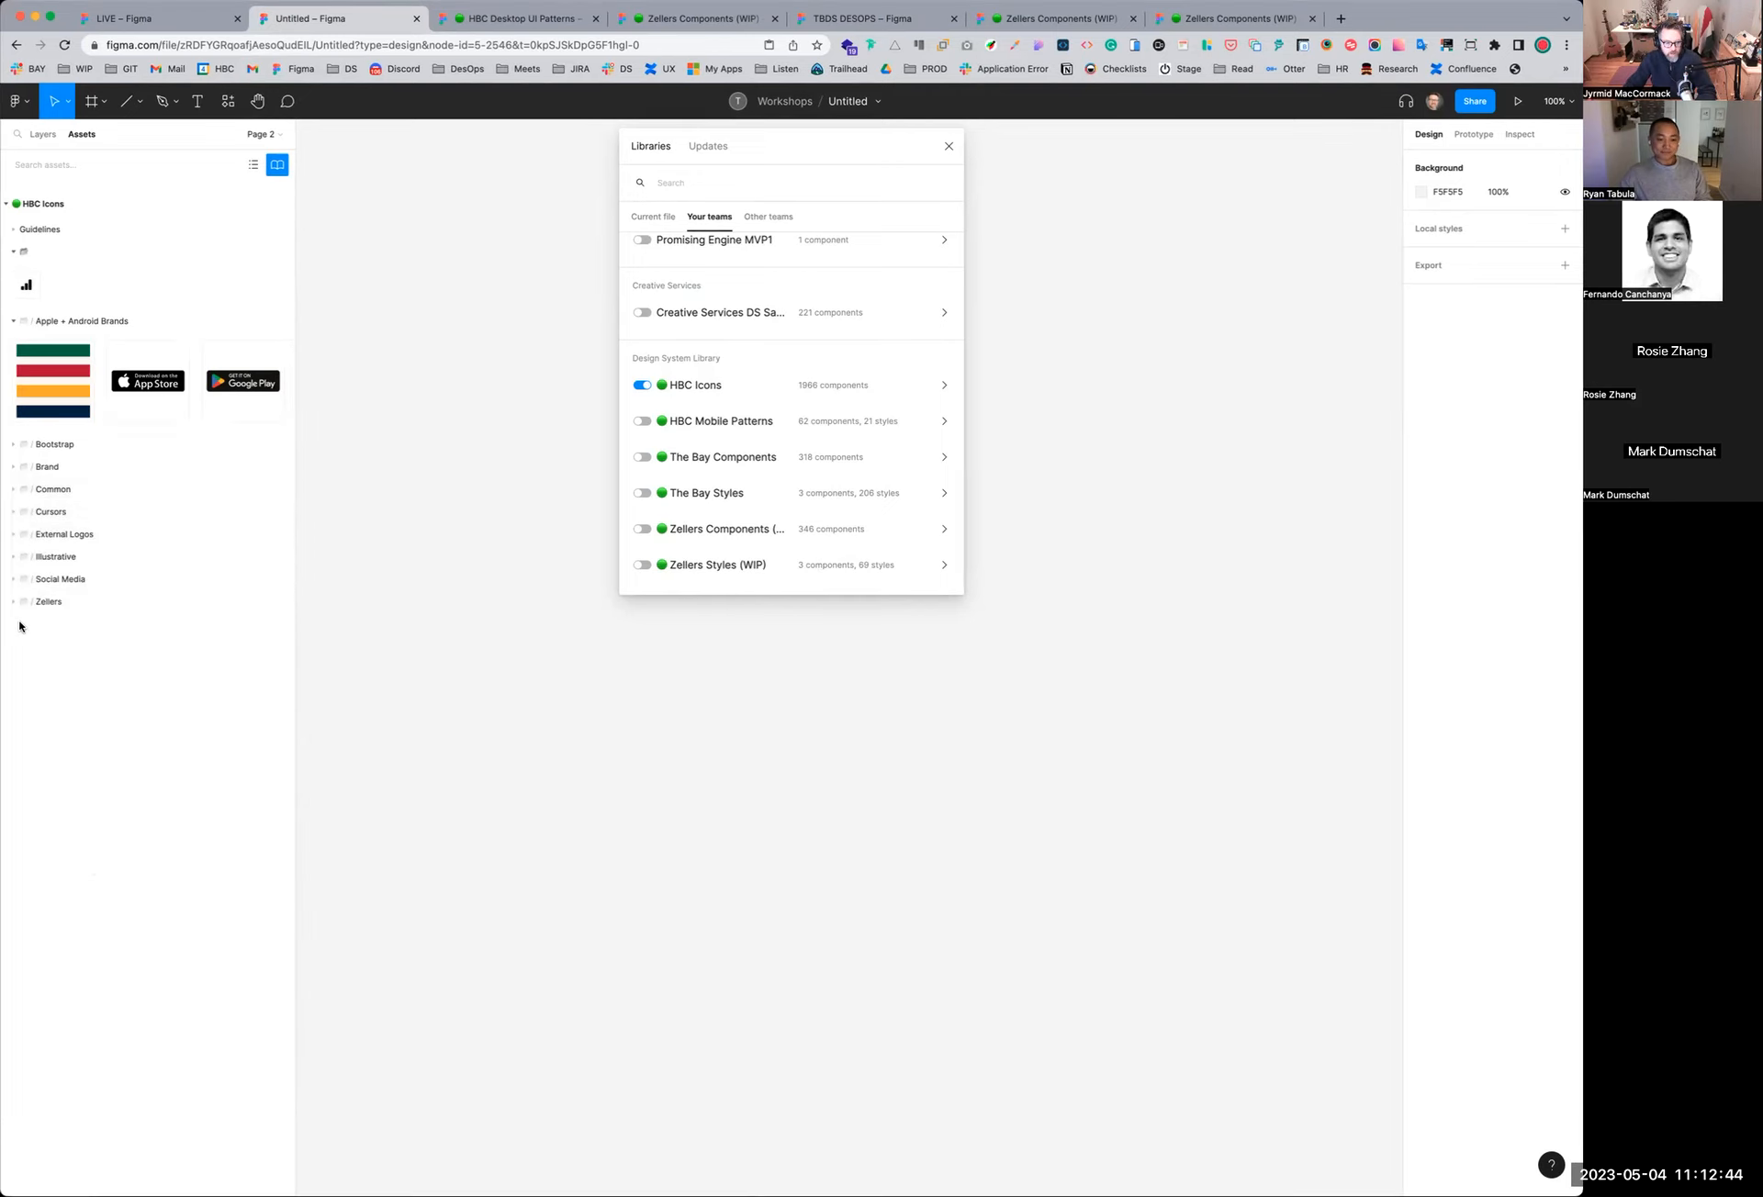
Browse the Brand, External Logos, Illustrative and Zellers groups of the HBC Icons library
{"action": "left_click", "coordinate": [12, 468]}
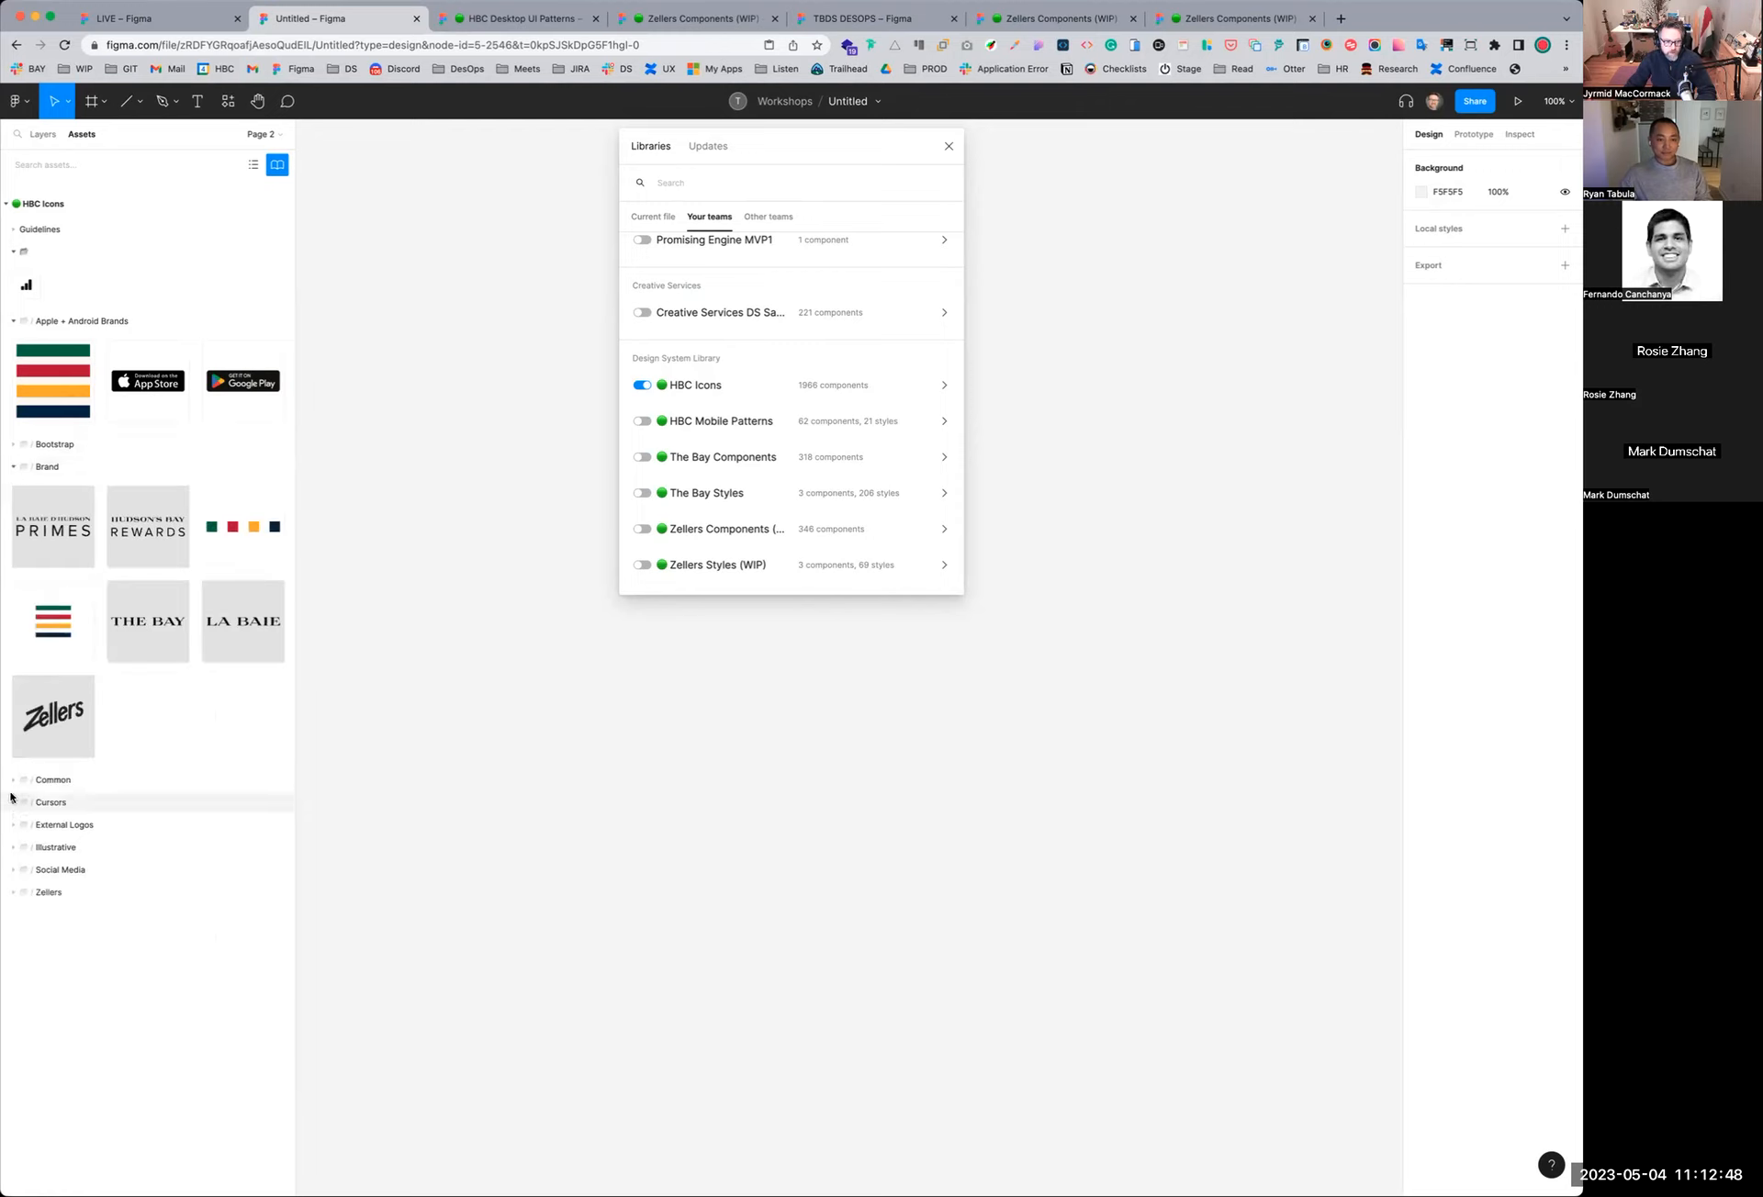
{"action": "left_click", "coordinate": [13, 825]}
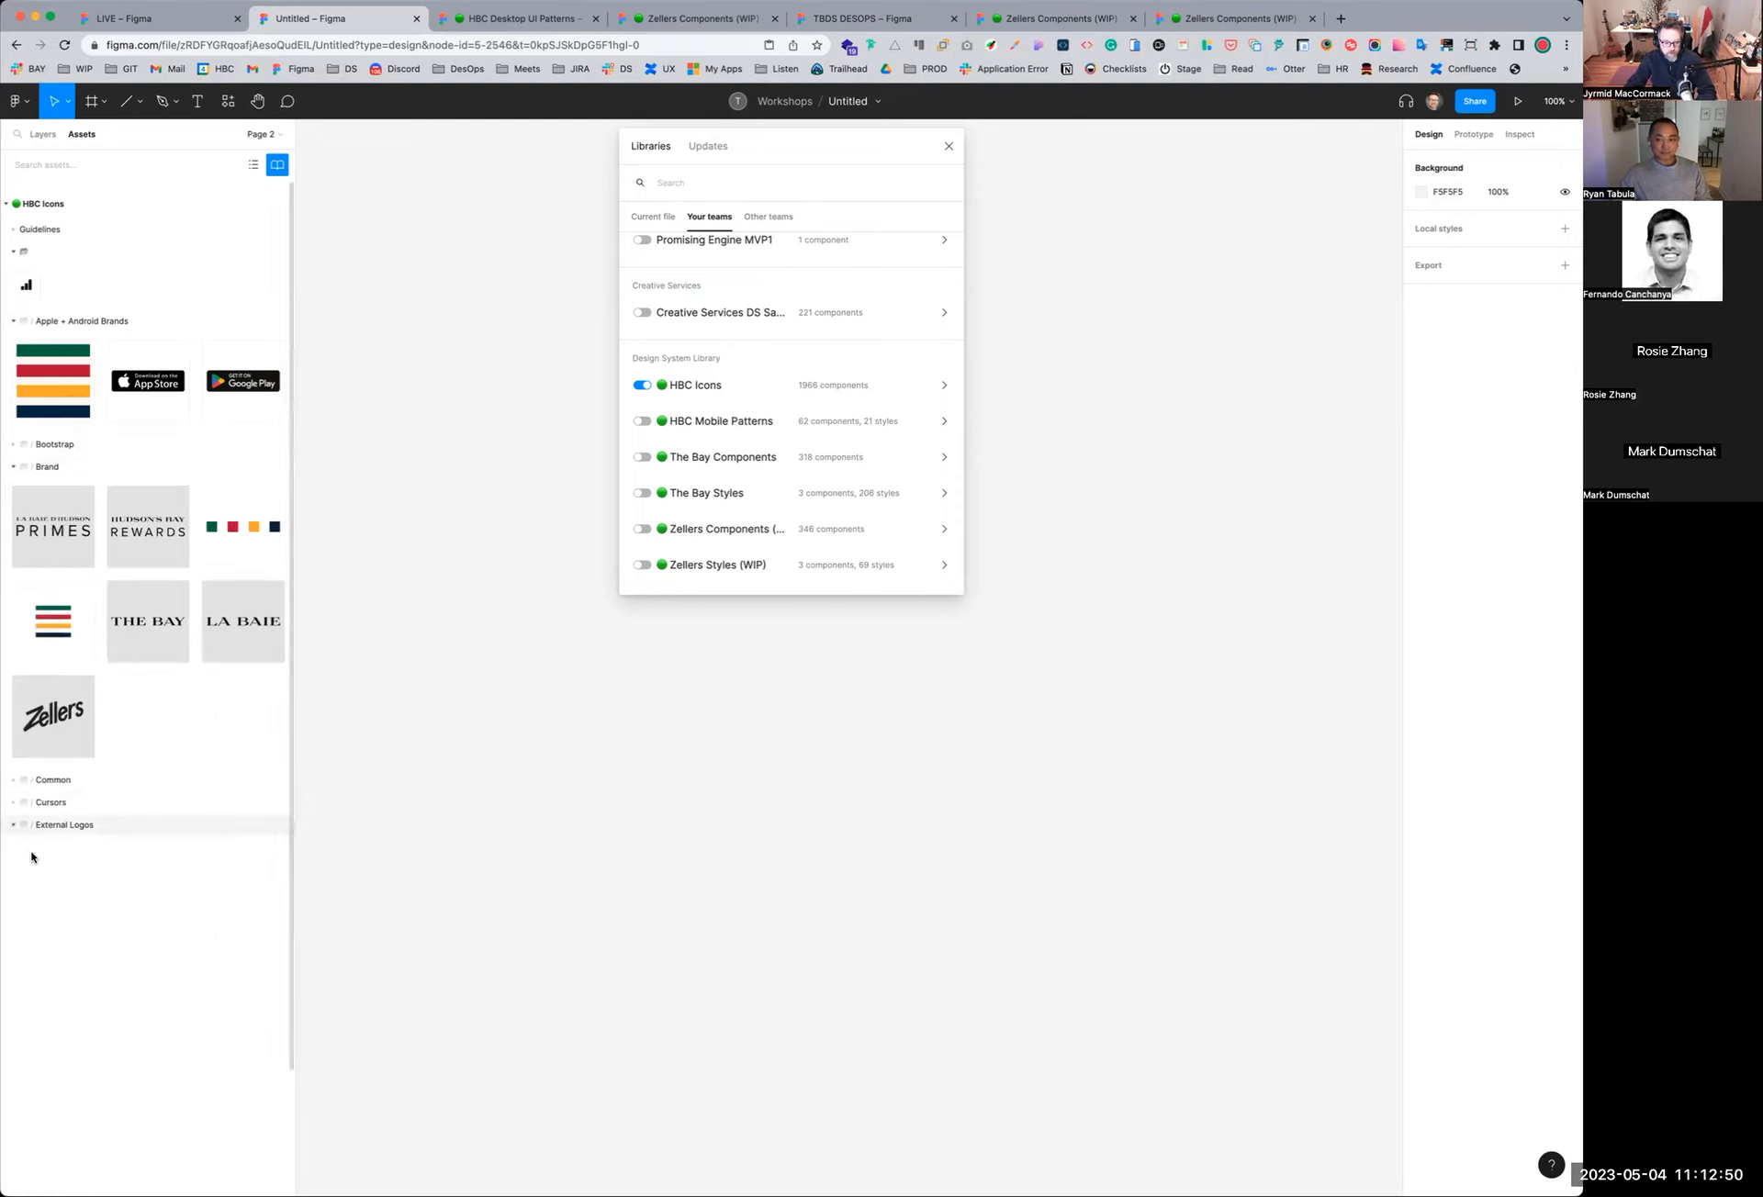
{"action": "scroll", "coordinate": [83, 788], "scroll_direction": "down", "scroll_amount": 3}
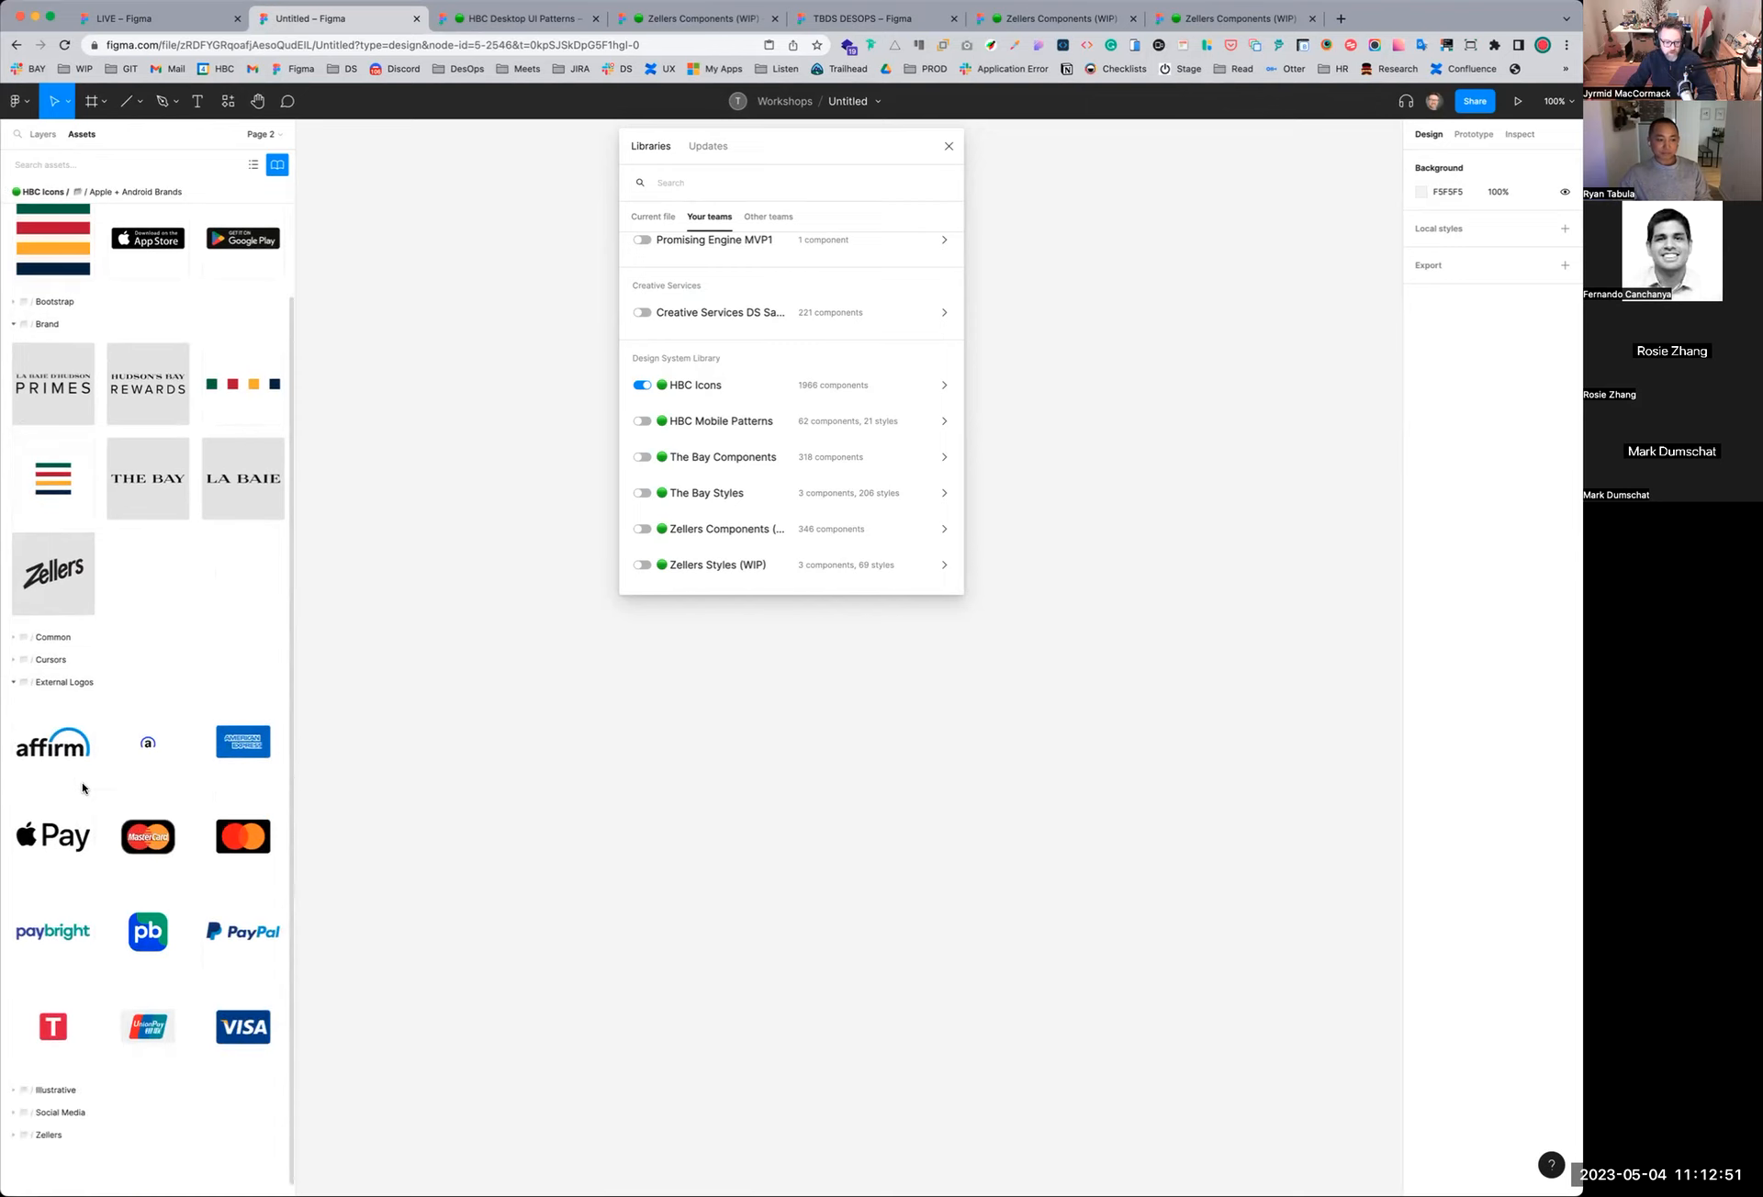
{"action": "left_click", "coordinate": [15, 1090]}
{"action": "scroll", "coordinate": [96, 1008], "scroll_direction": "down", "scroll_amount": 15}
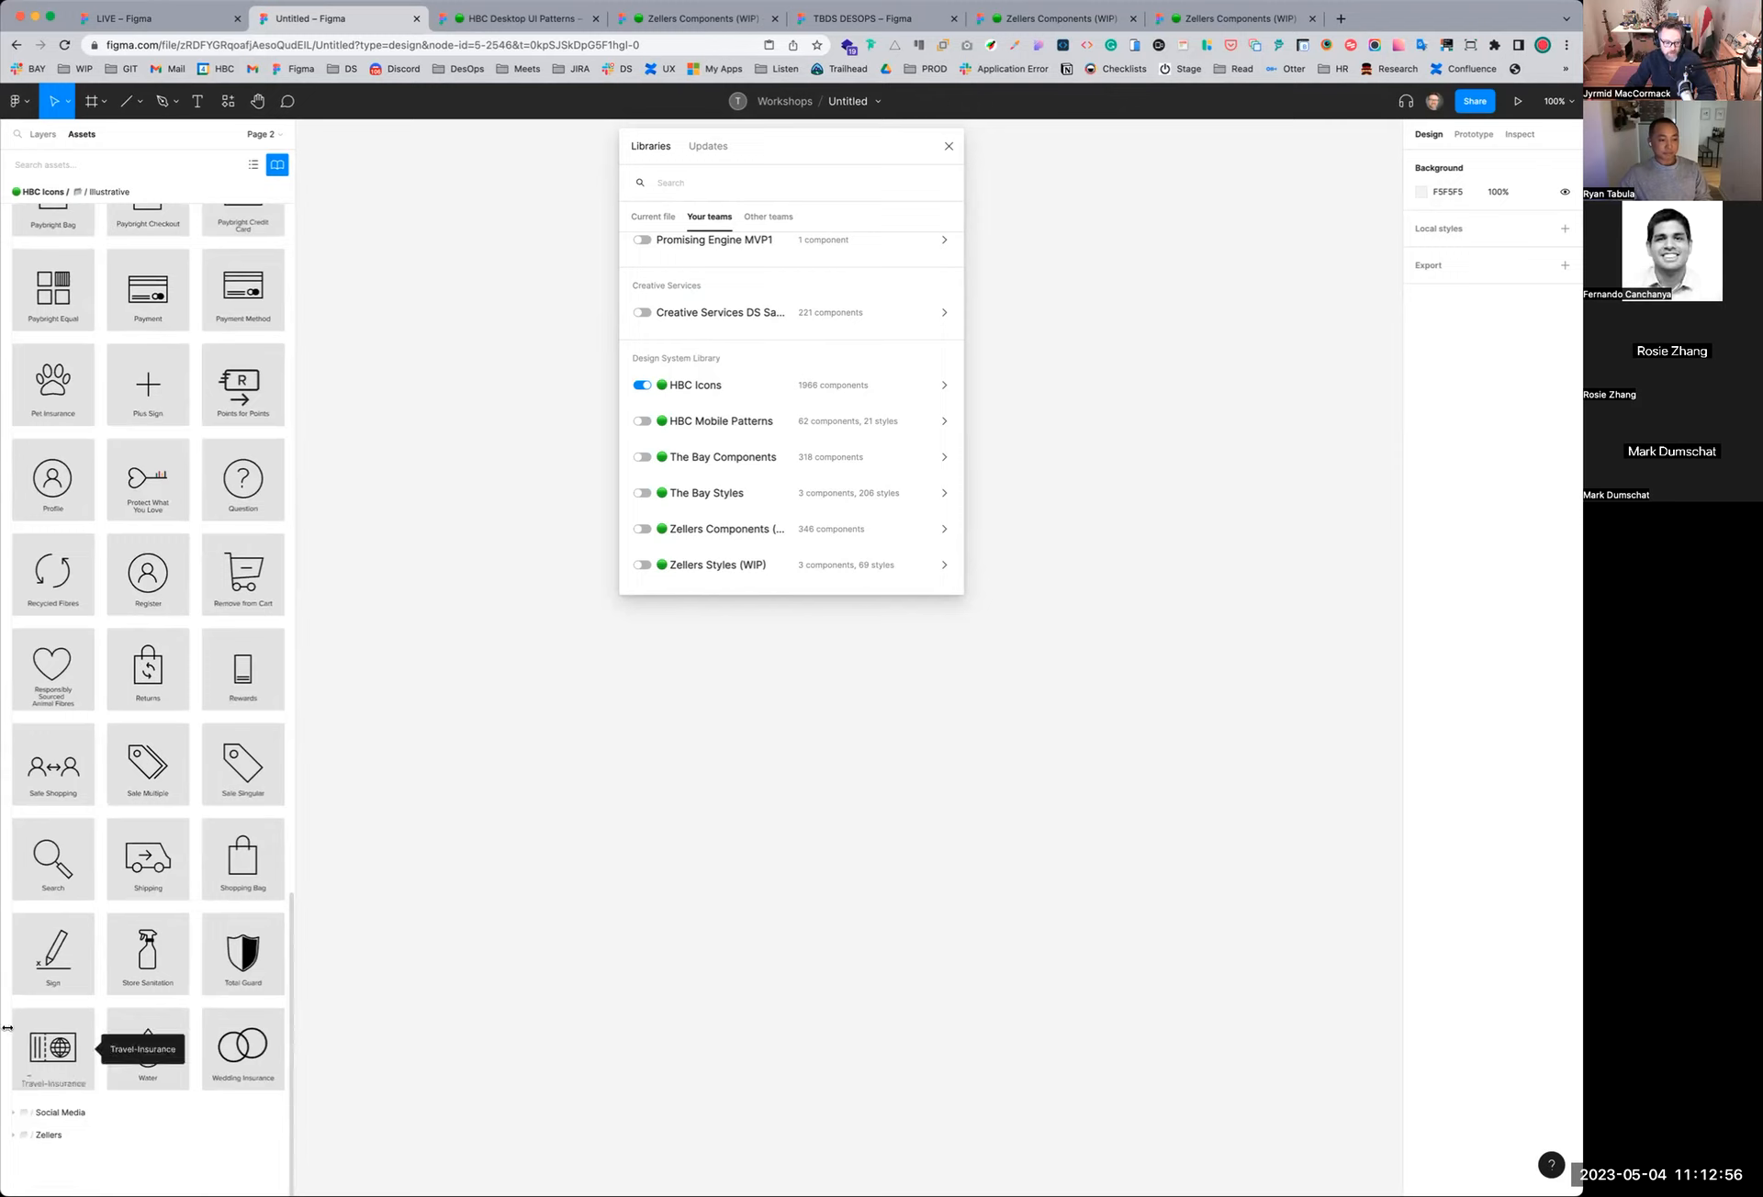
{"action": "left_click", "coordinate": [8, 1140]}
{"action": "scroll", "coordinate": [113, 826], "scroll_direction": "down", "scroll_amount": 15}
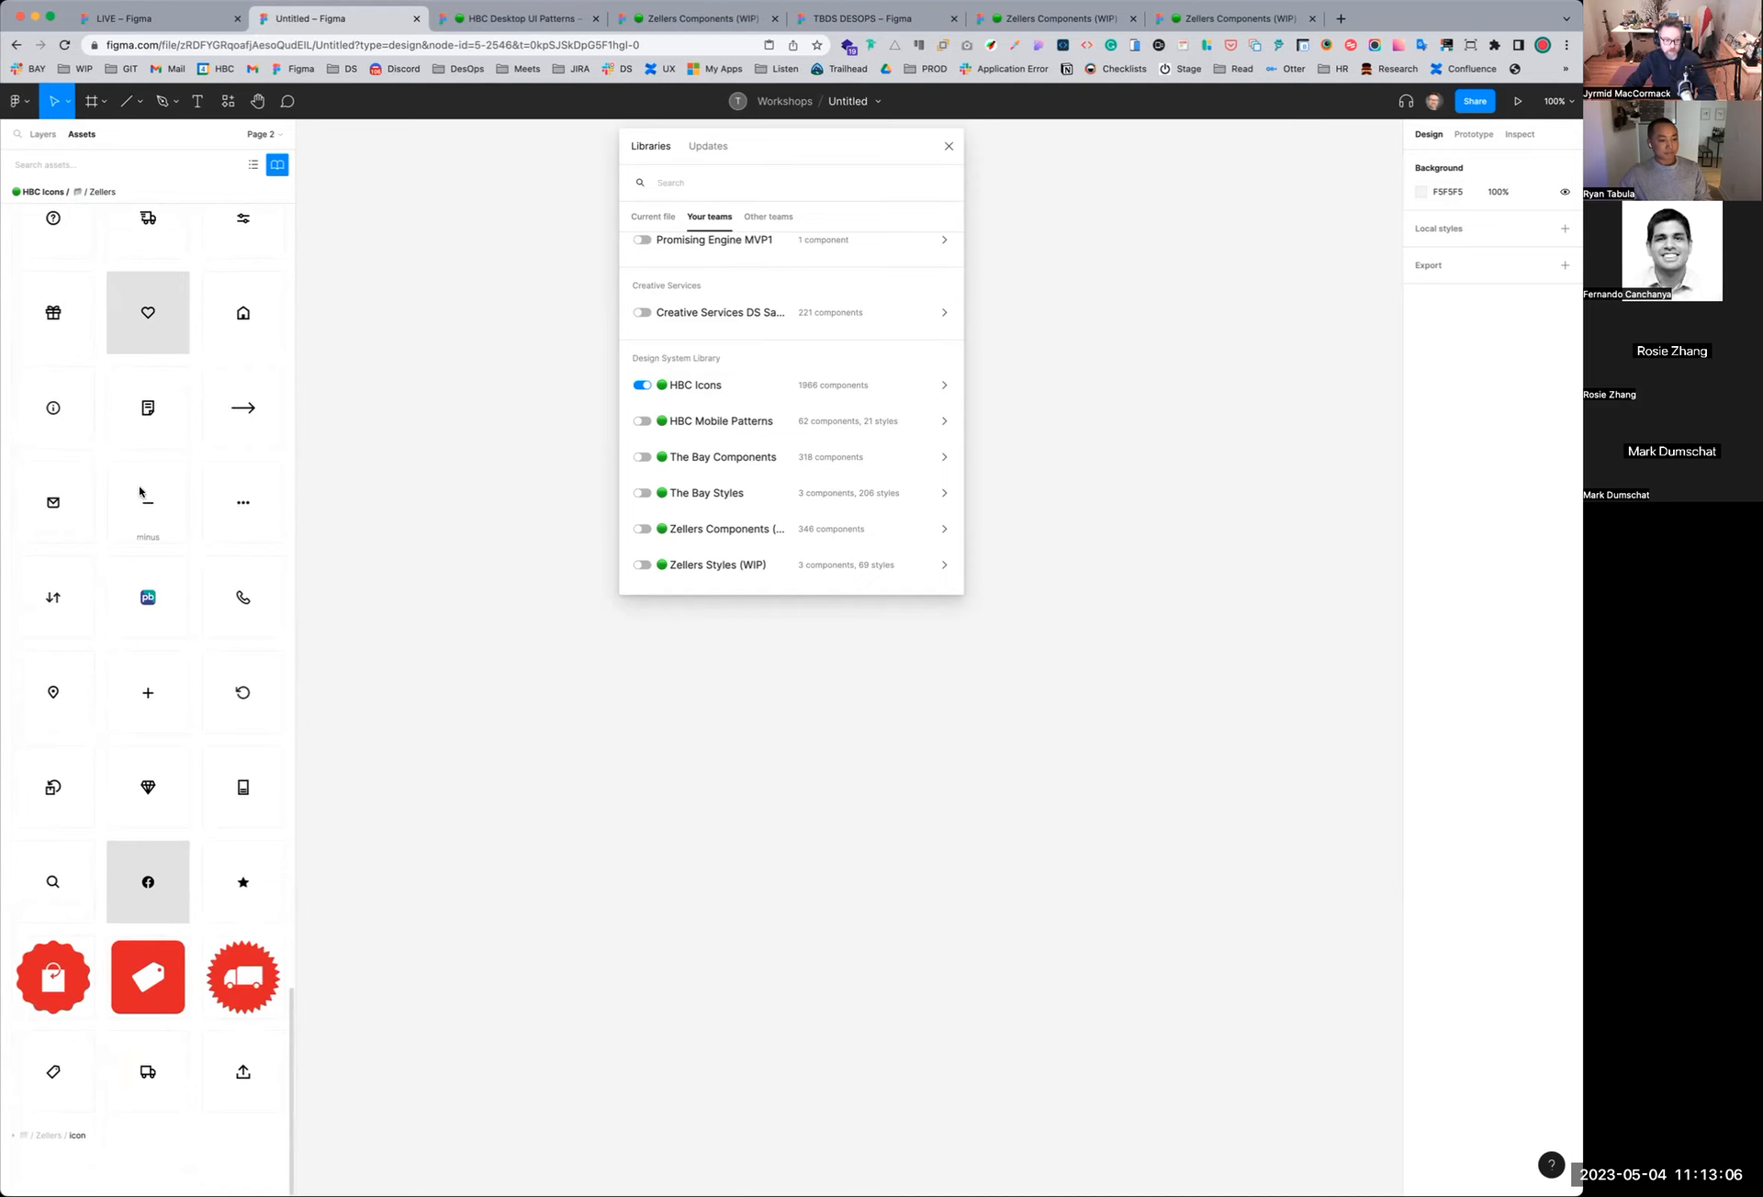
{"action": "scroll", "coordinate": [142, 531], "scroll_direction": "up", "scroll_amount": 20}
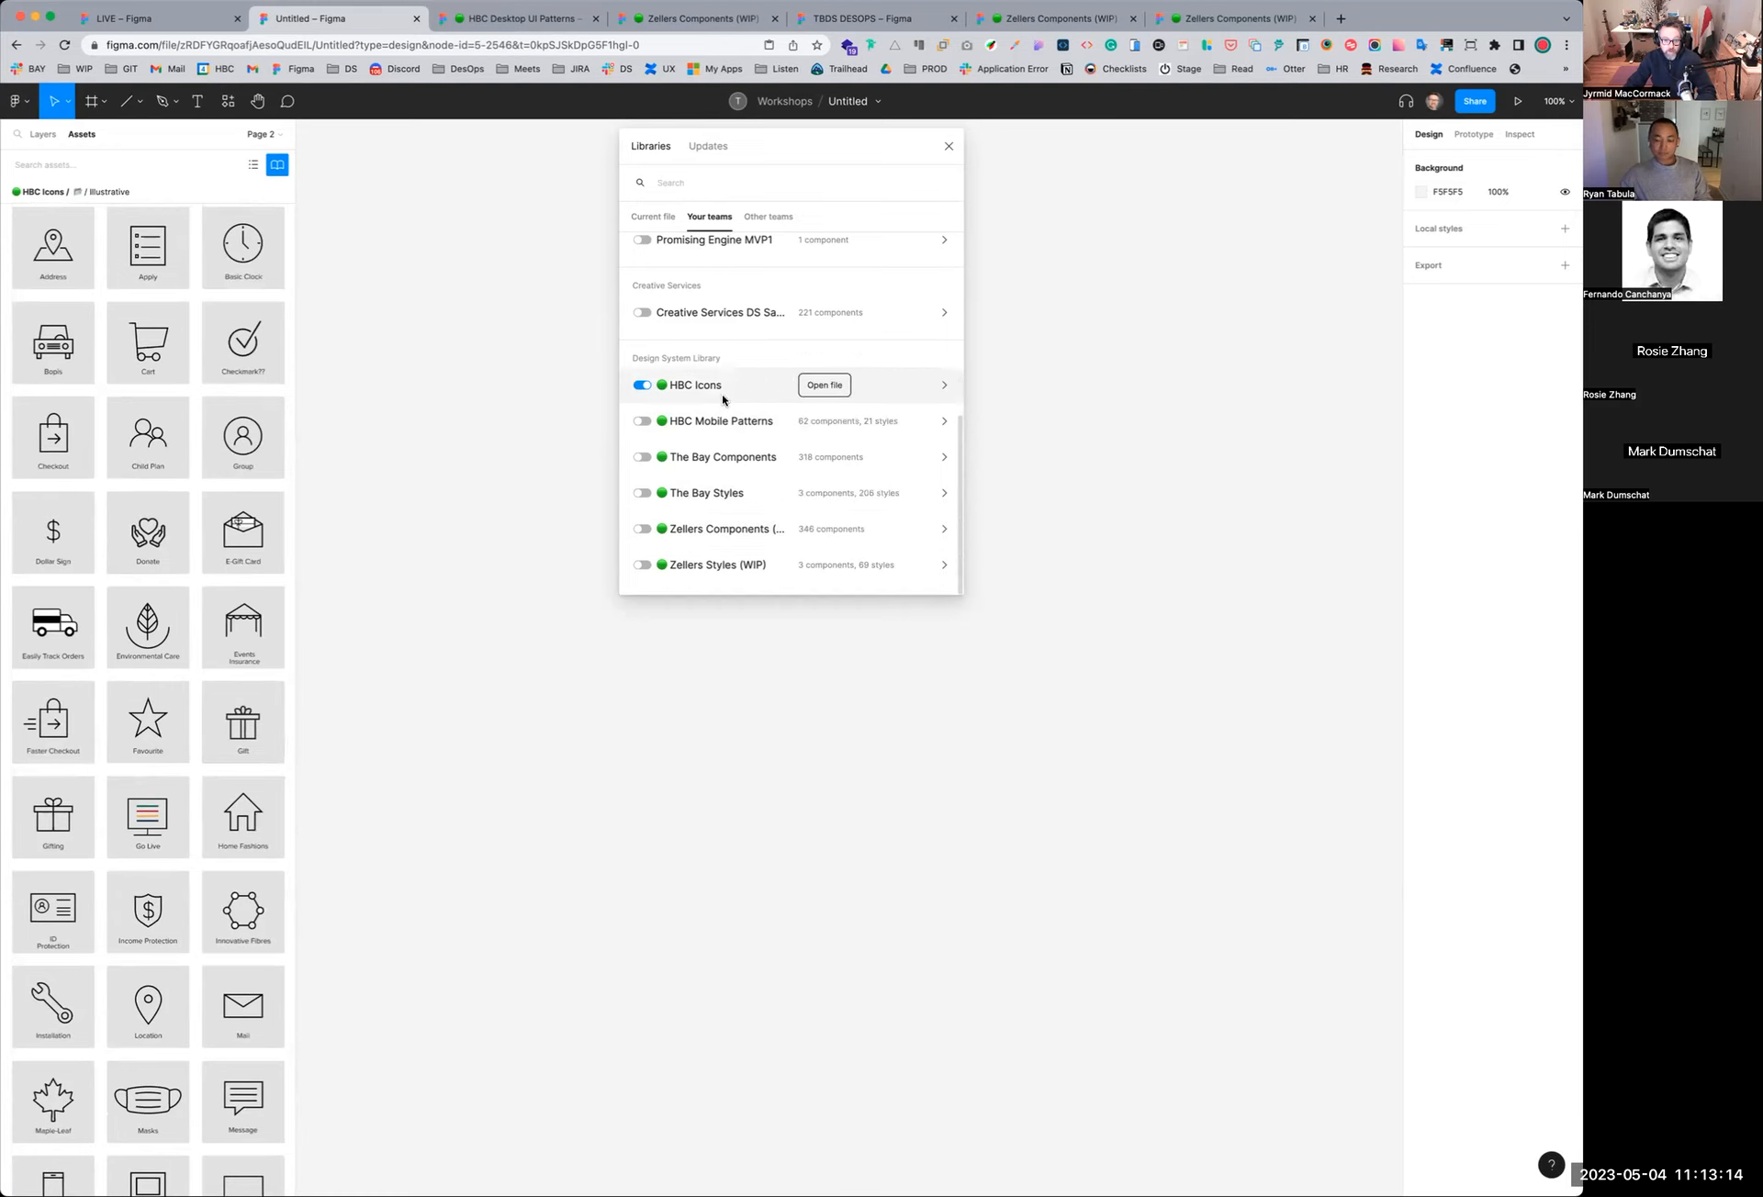
Enable The Bay Components, The Bay Styles, Zellers Components (WIP) and Zellers Styles (WIP) libraries
{"action": "left_click", "coordinate": [645, 456]}
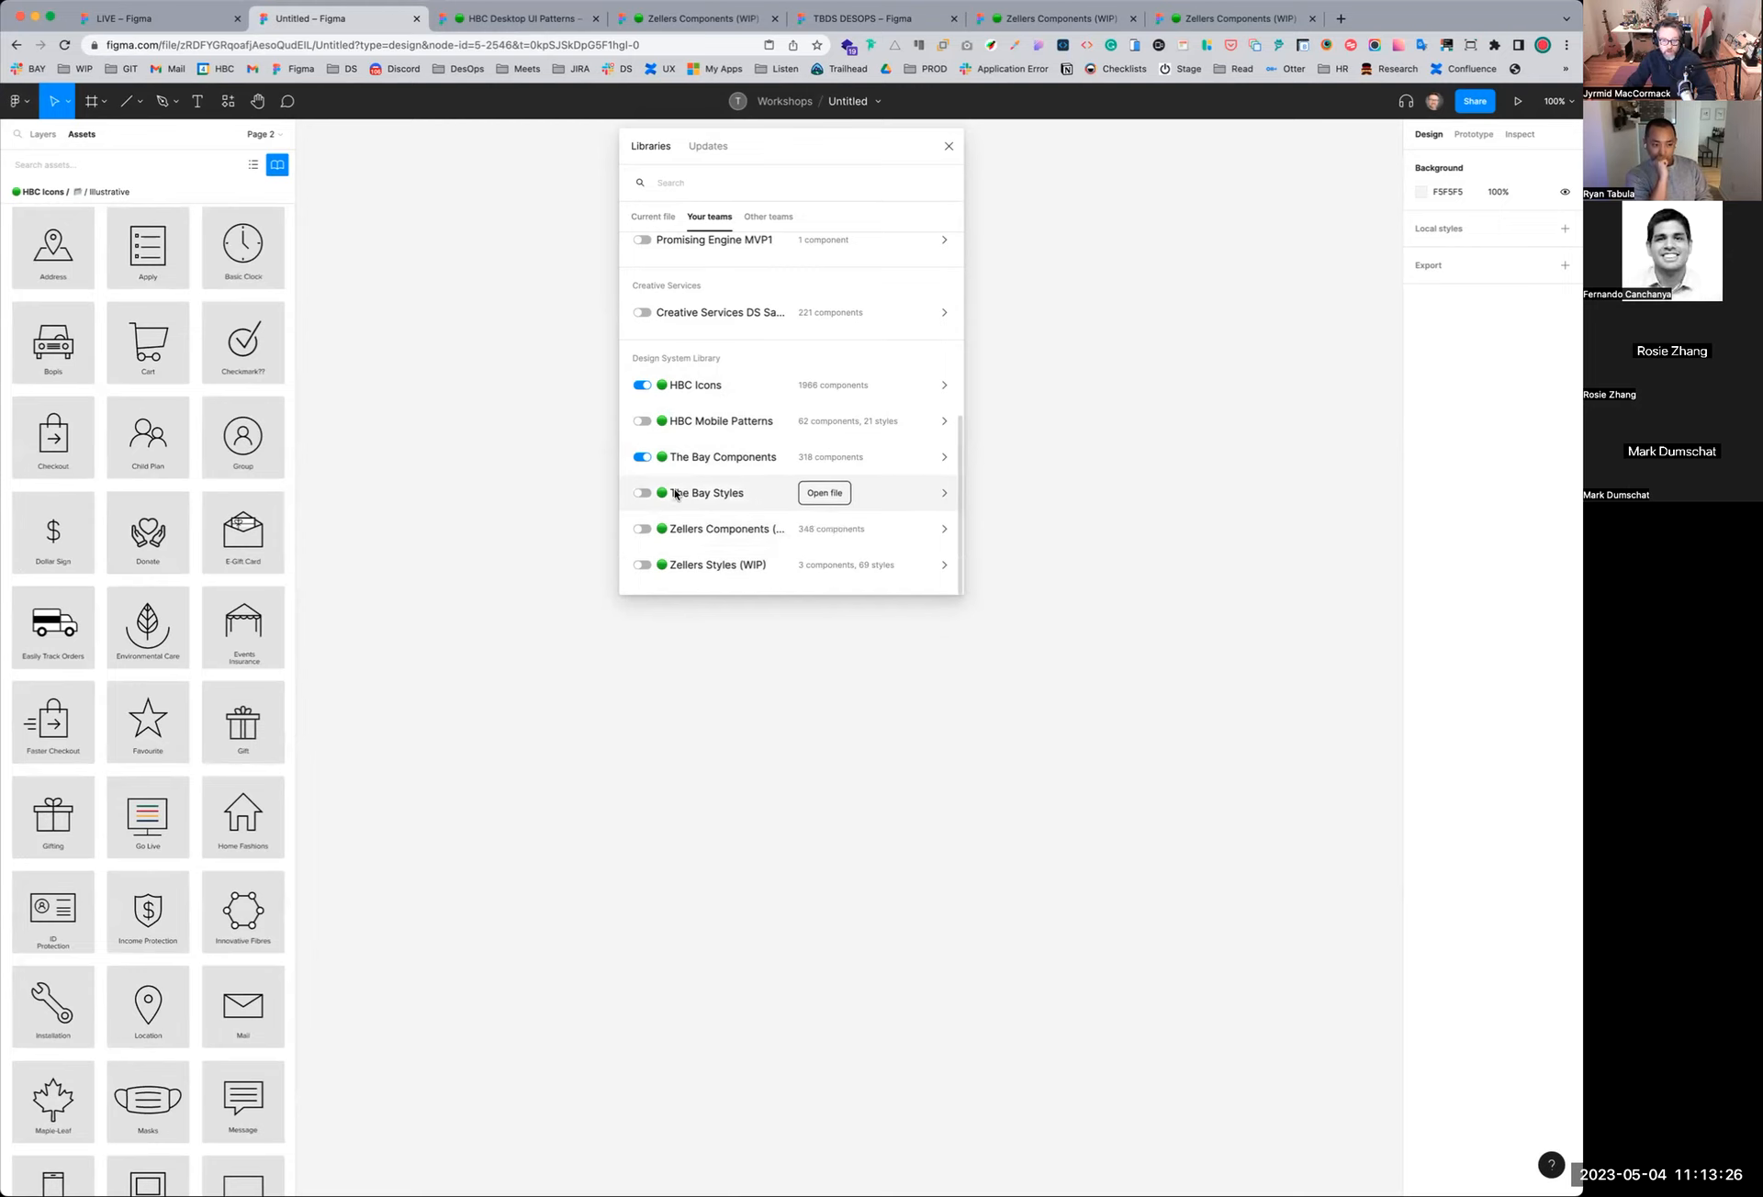
{"action": "left_click", "coordinate": [642, 493]}
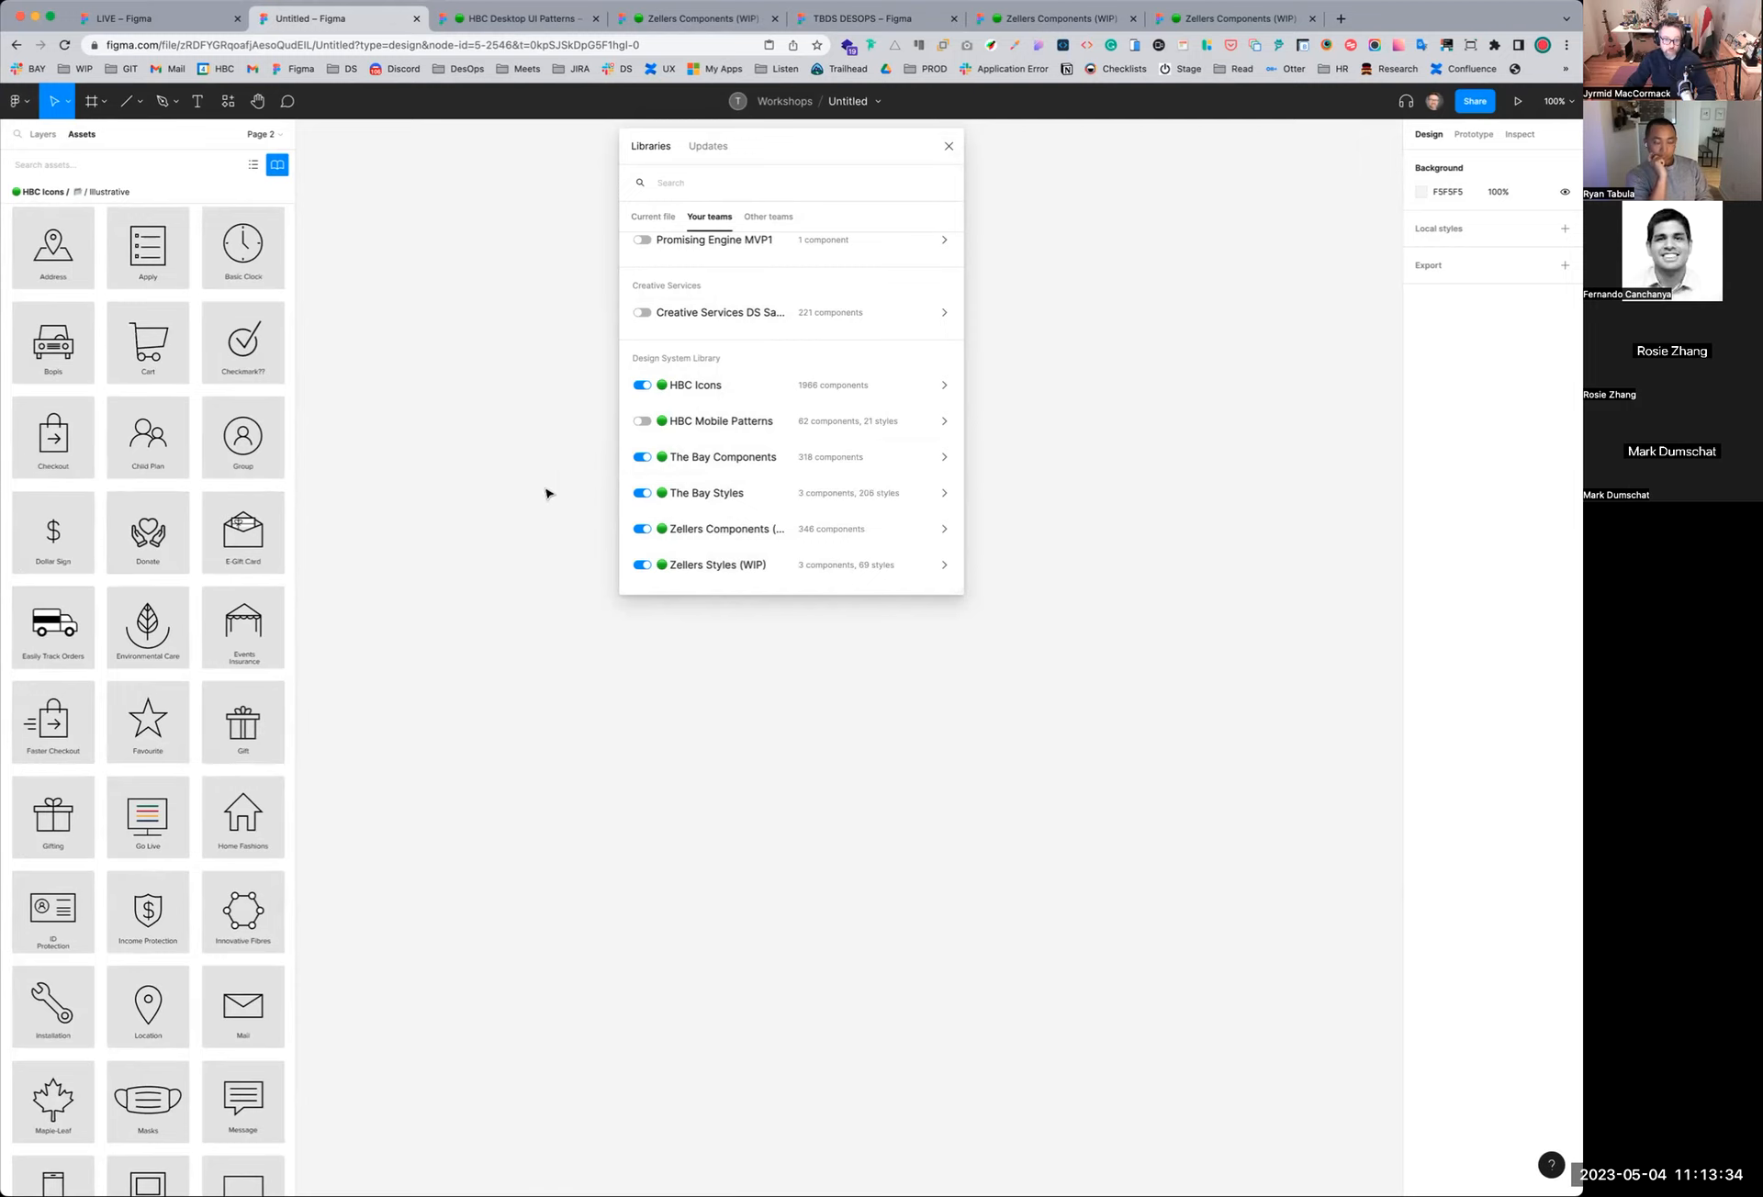
Collapse the icon group in HBC Icons and disable both The Bay libraries and both Zellers libraries
{"action": "scroll", "coordinate": [184, 346], "scroll_direction": "down", "scroll_amount": 2}
{"action": "scroll", "coordinate": [184, 346], "scroll_direction": "up", "scroll_amount": 15}
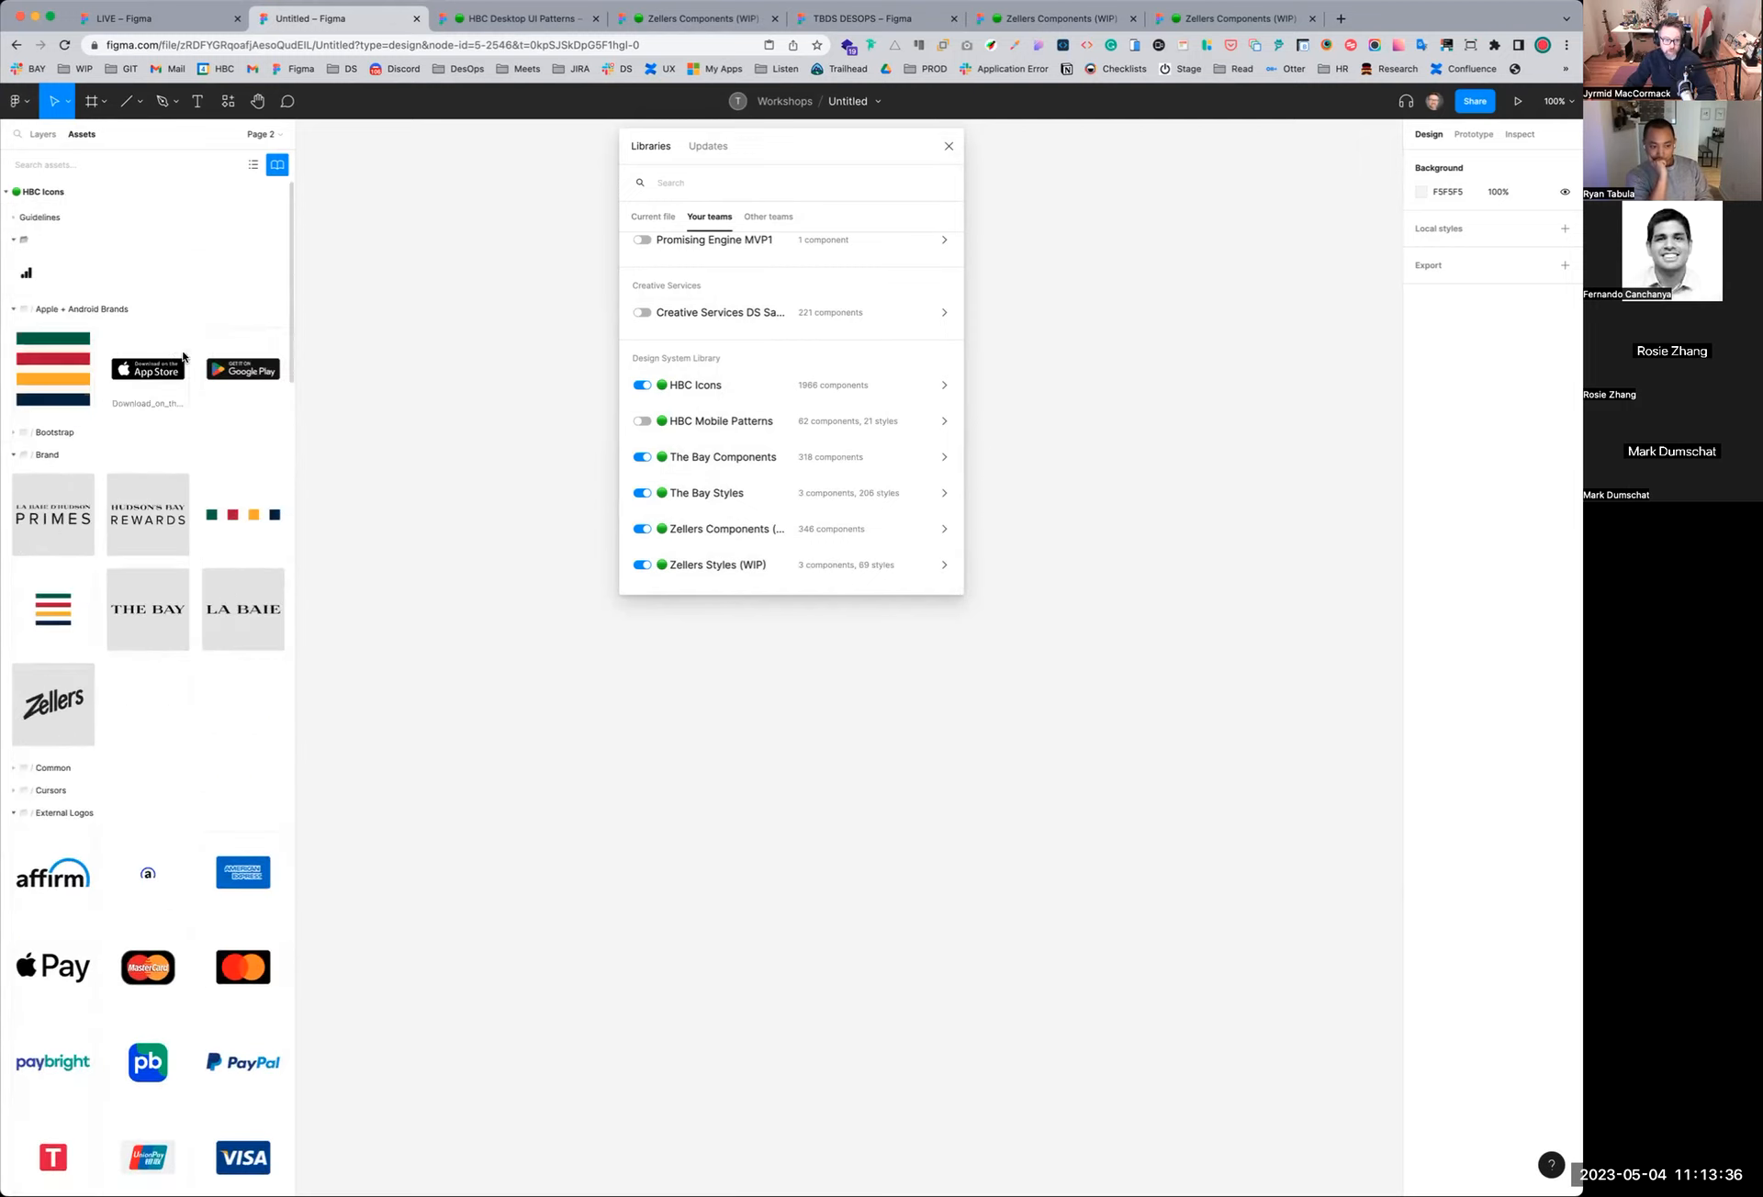
{"action": "left_click", "coordinate": [14, 242]}
{"action": "left_click", "coordinate": [641, 456]}
{"action": "left_click", "coordinate": [642, 493]}
{"action": "left_click", "coordinate": [642, 565]}
{"action": "left_click", "coordinate": [642, 529]}
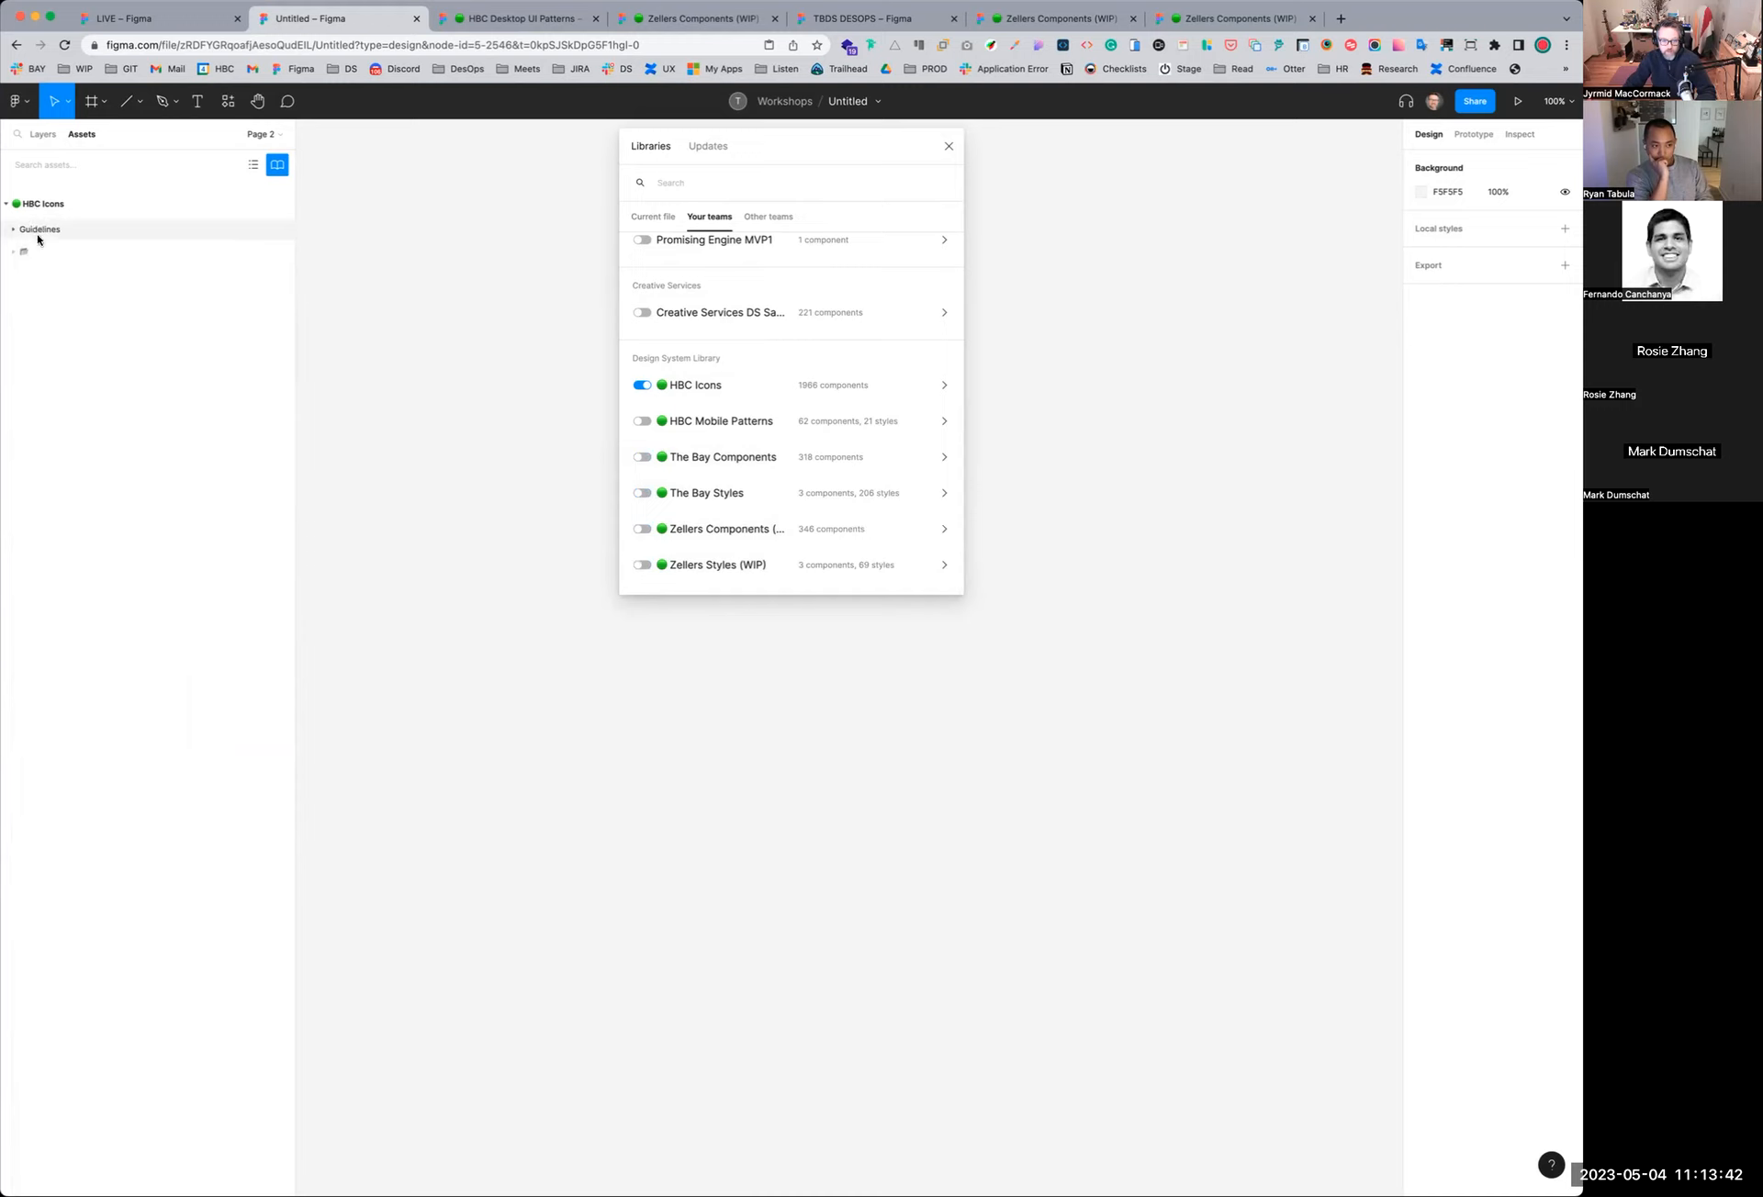
Enable The Bay Components library and review its component categories, leaving the library collapsed in the assets
{"action": "left_click", "coordinate": [642, 458]}
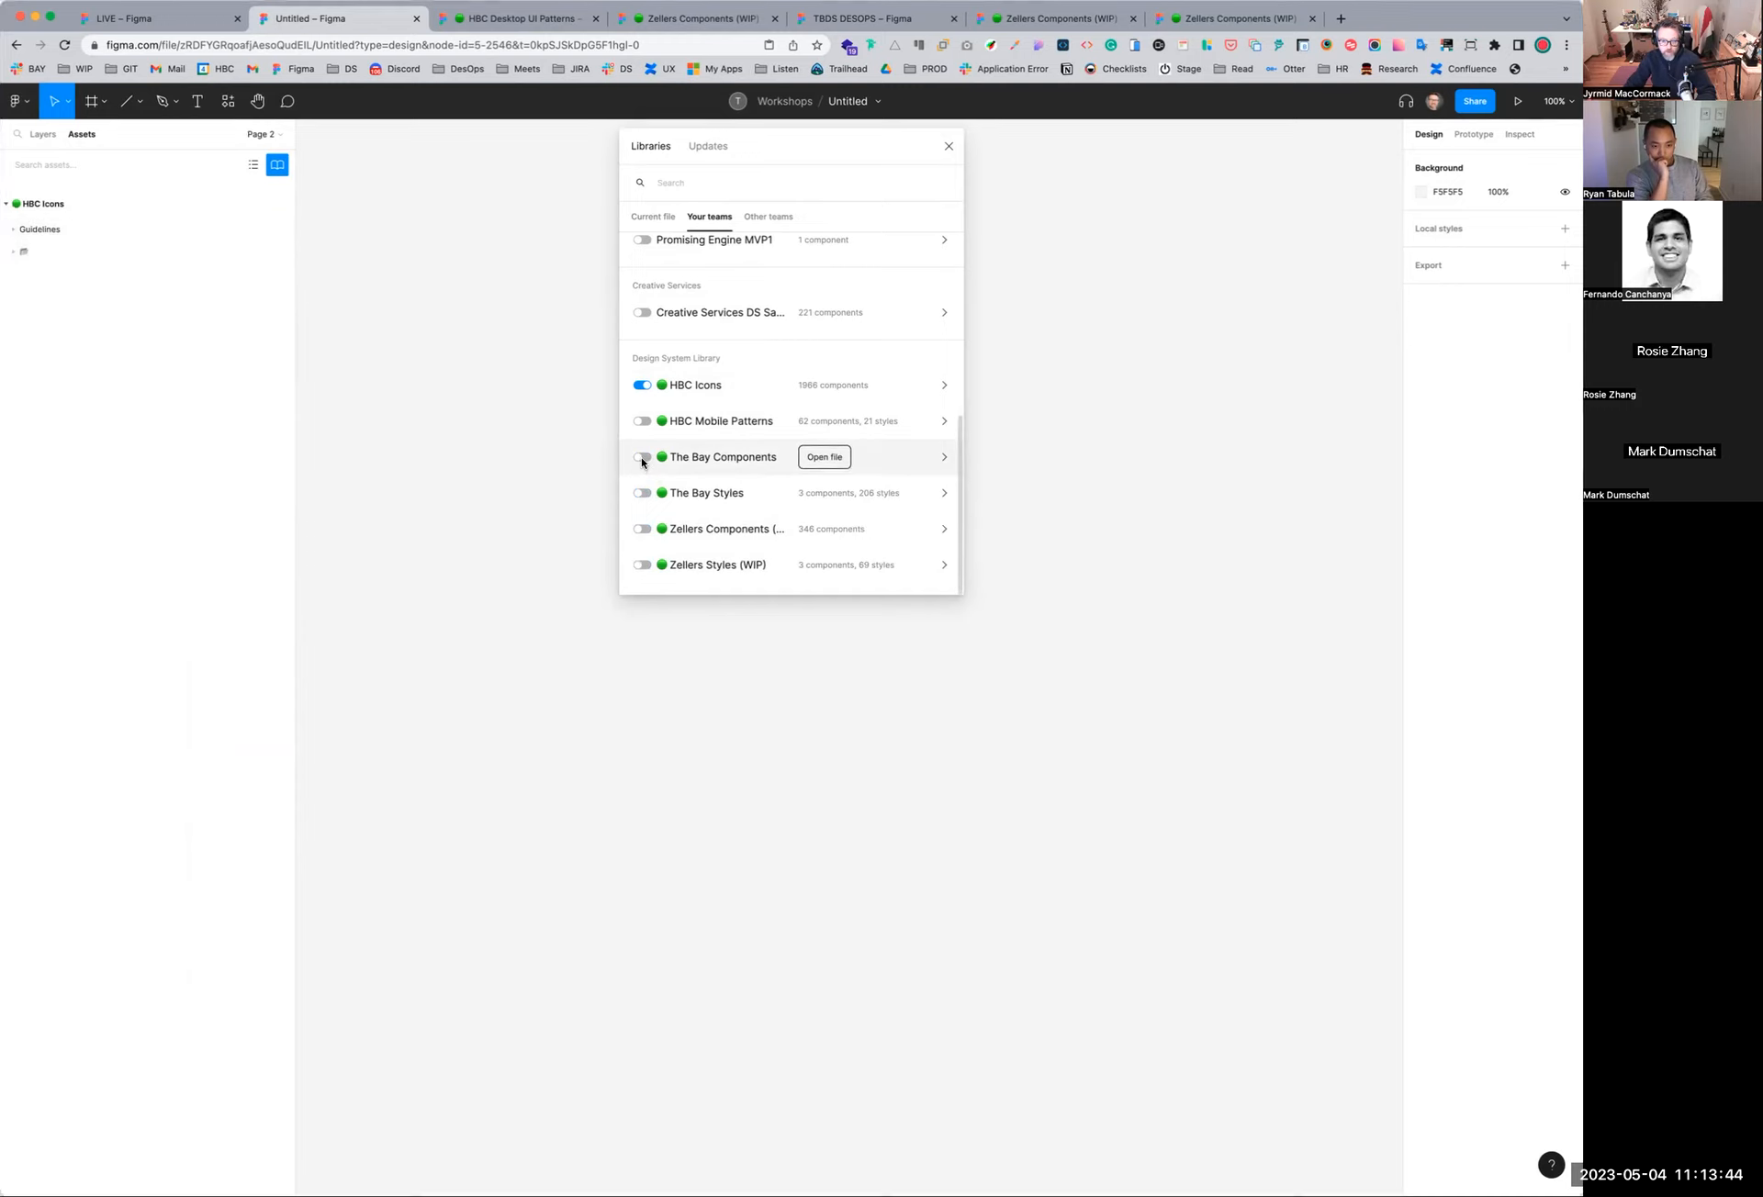
{"action": "left_click", "coordinate": [9, 289]}
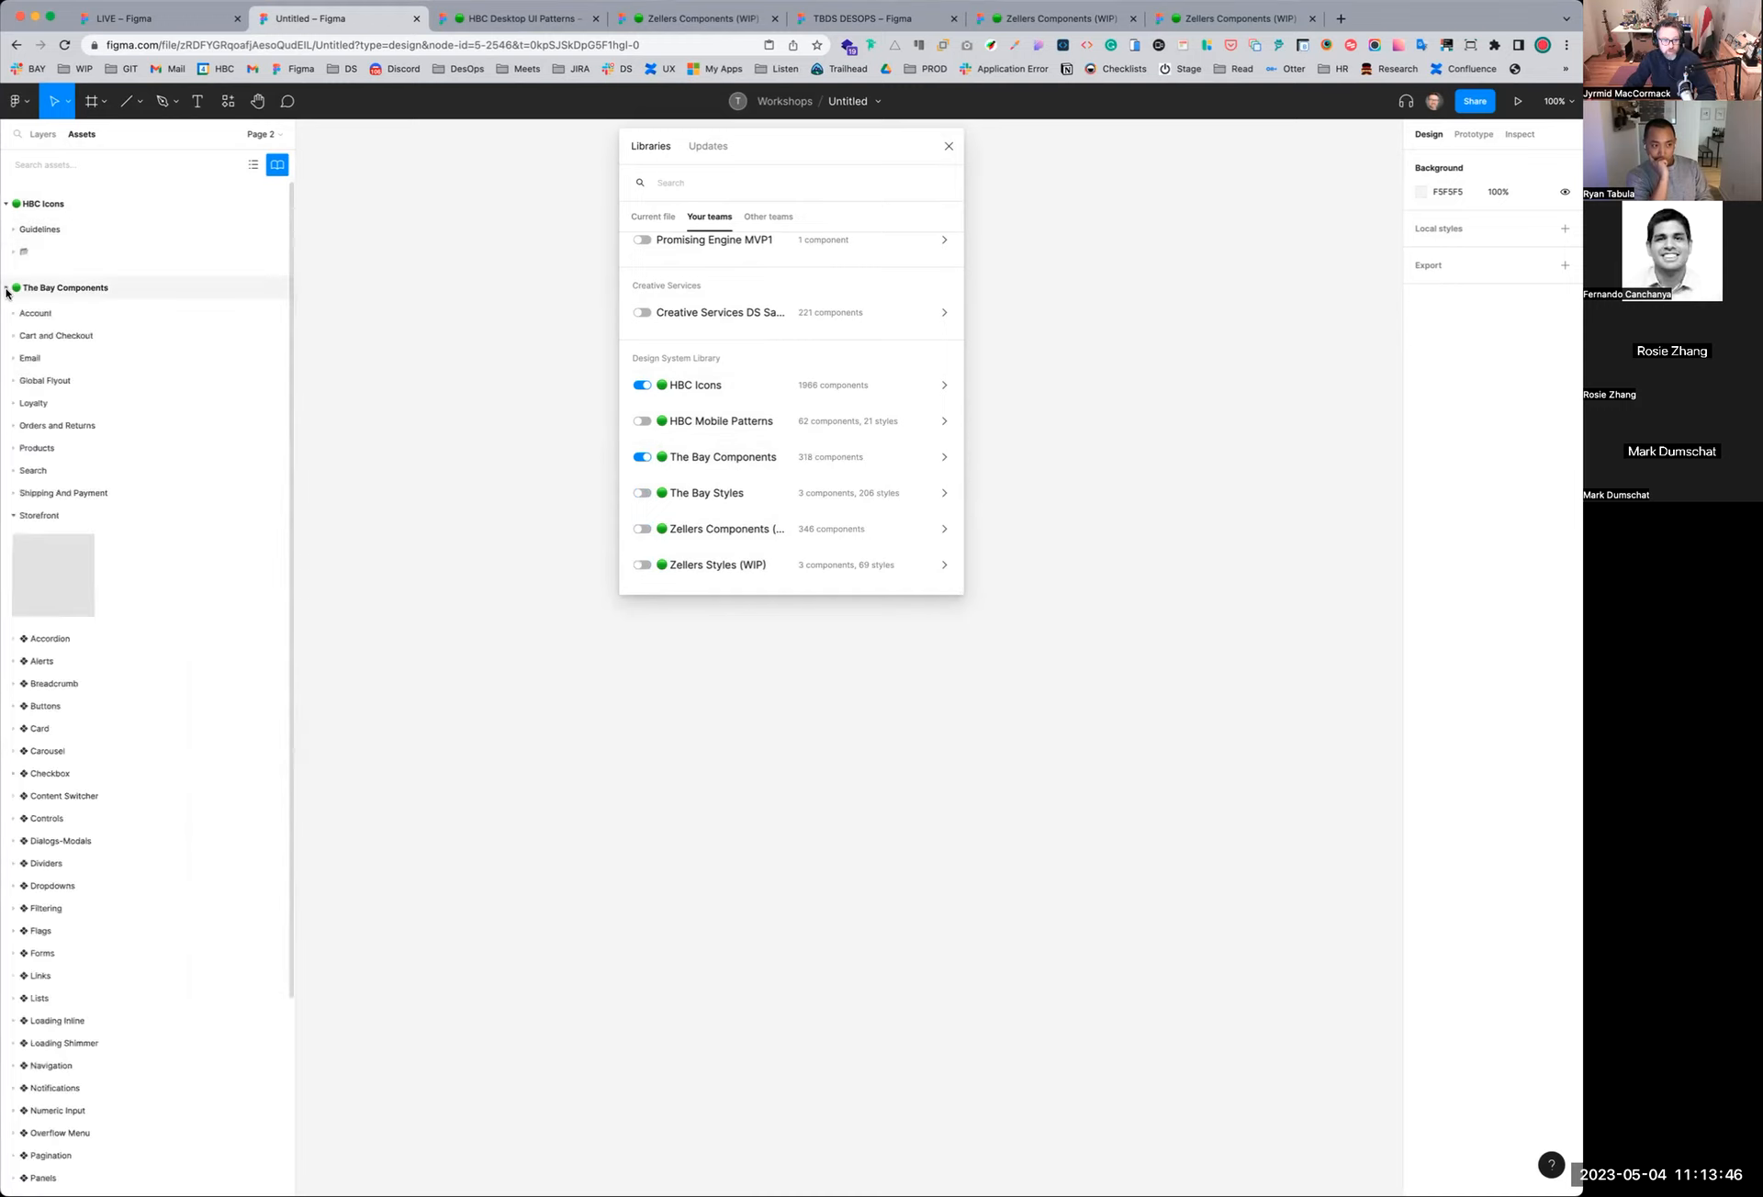
{"action": "left_click", "coordinate": [13, 516]}
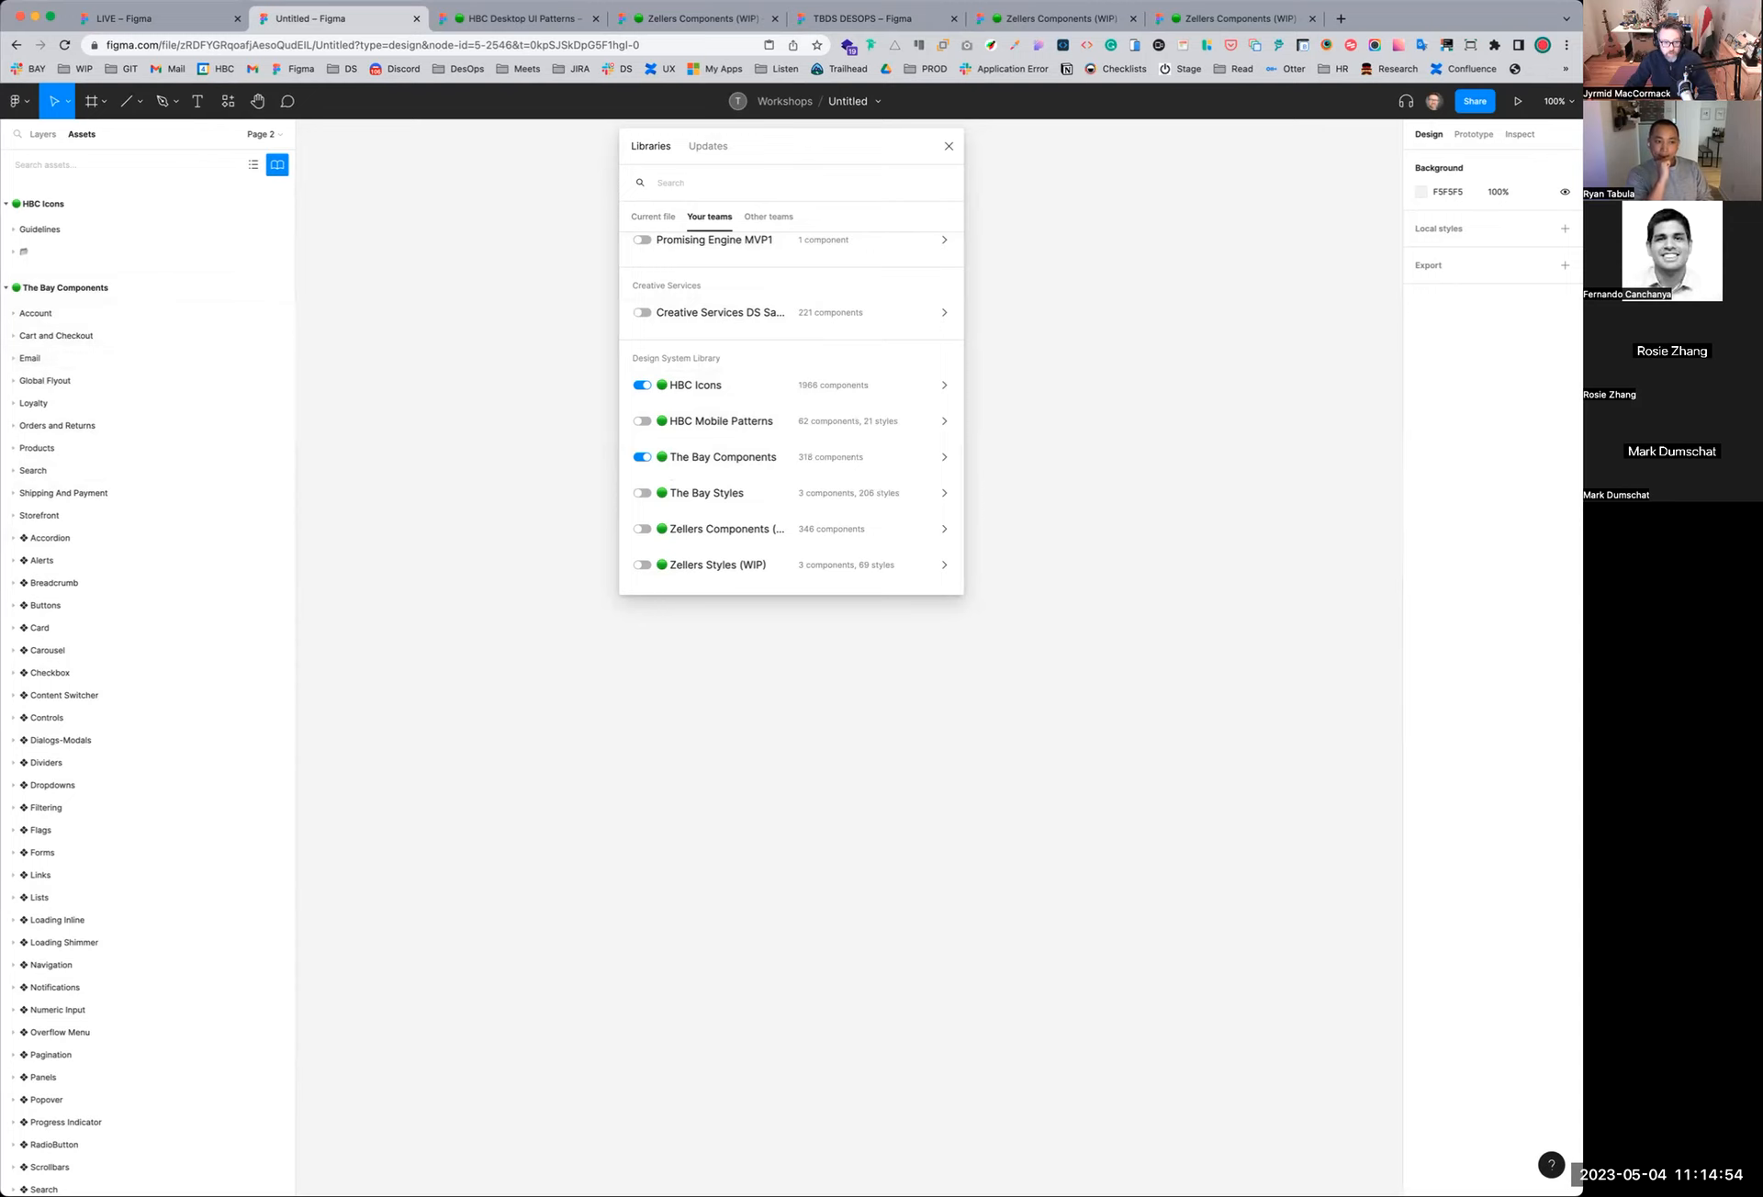
{"action": "left_click", "coordinate": [5, 288]}
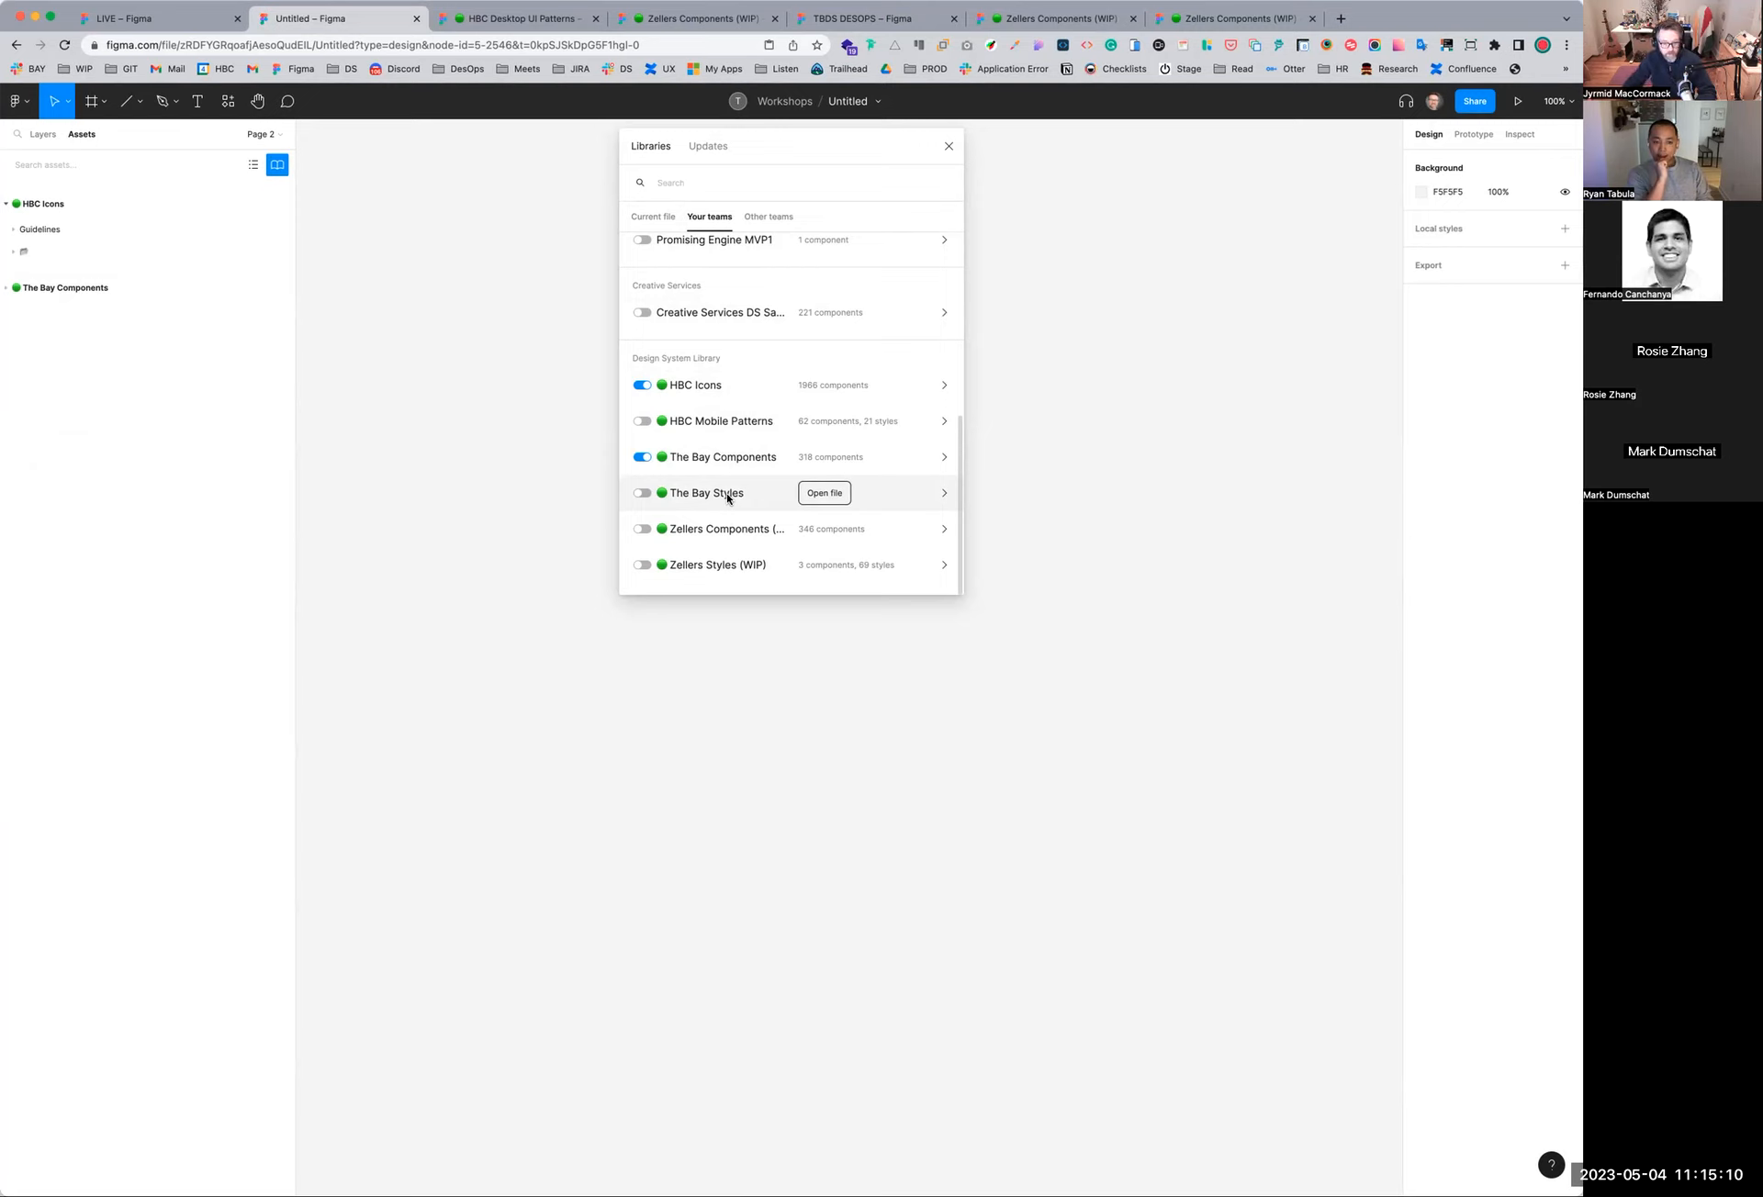
Enable The Bay Styles library and expand its Color Tokens and Layout Grid groups
{"action": "left_click", "coordinate": [642, 493]}
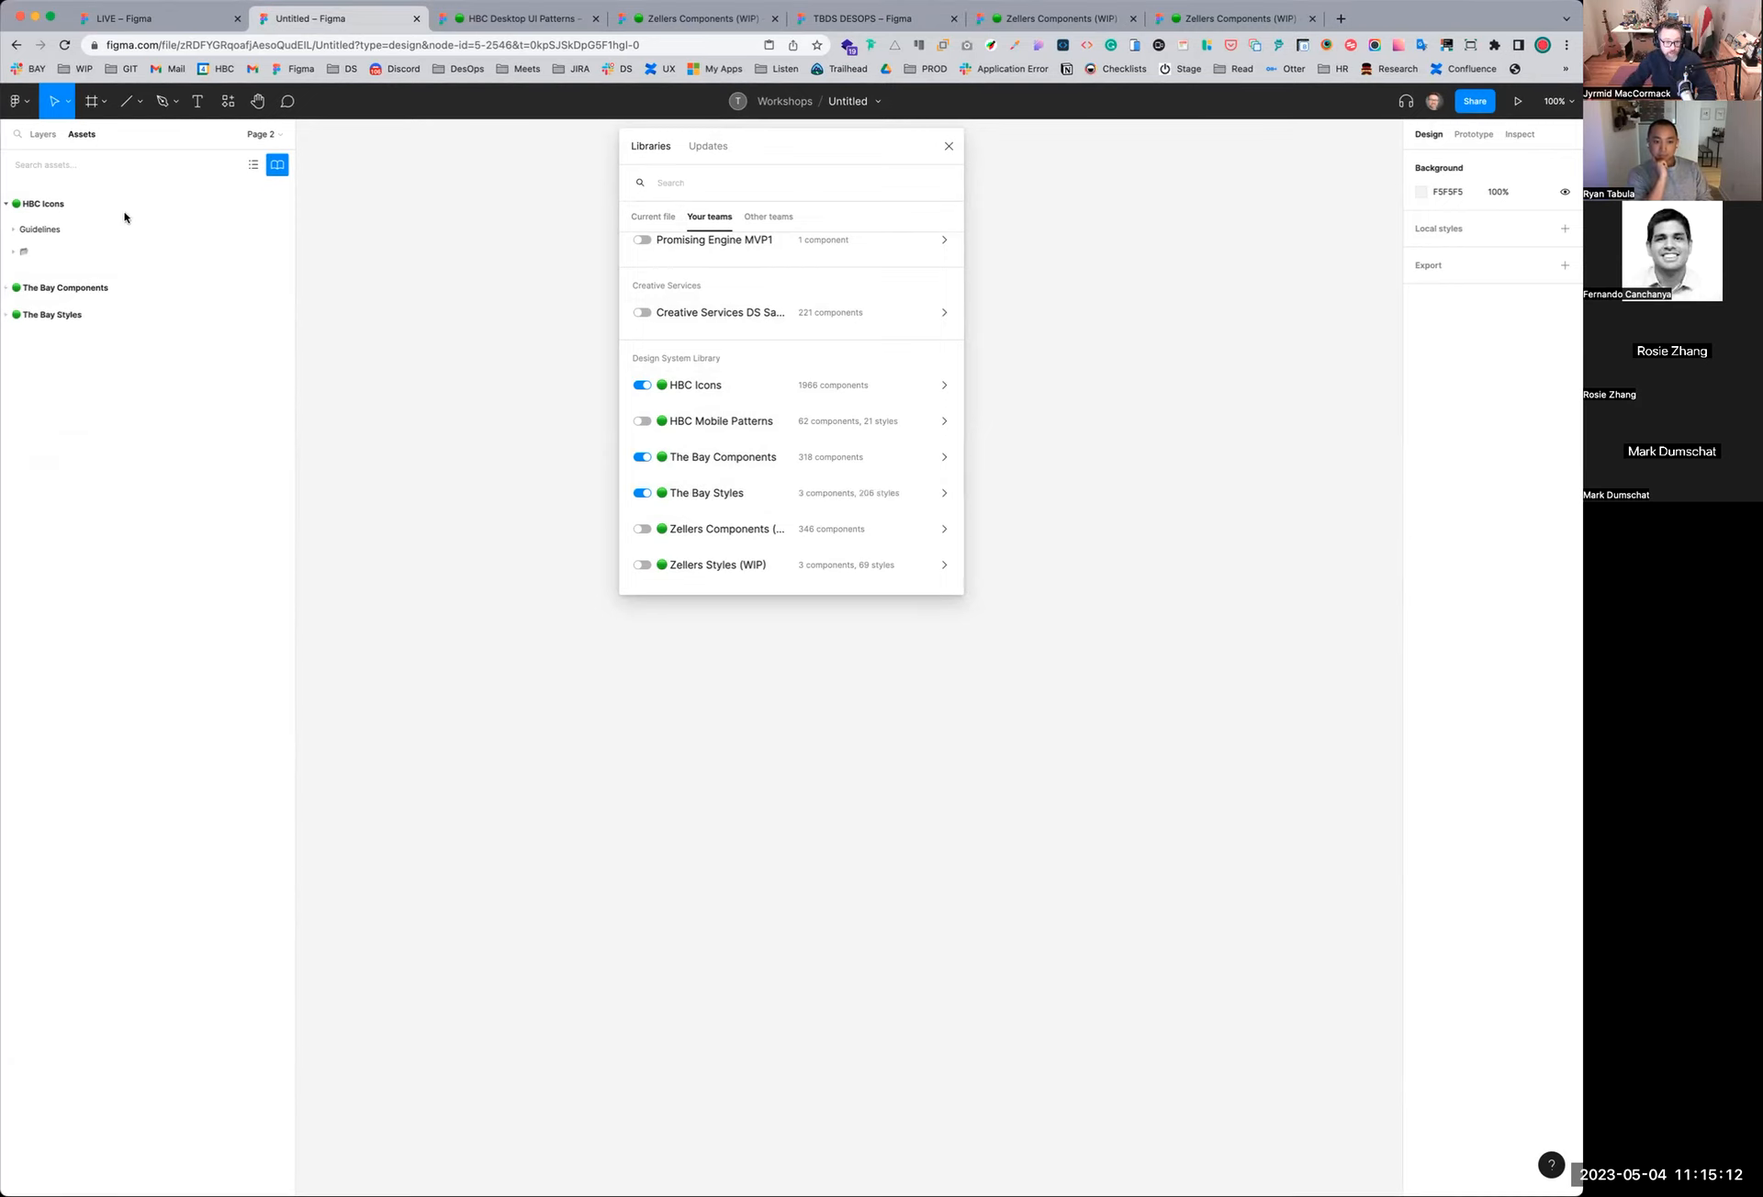
{"action": "left_click", "coordinate": [4, 315]}
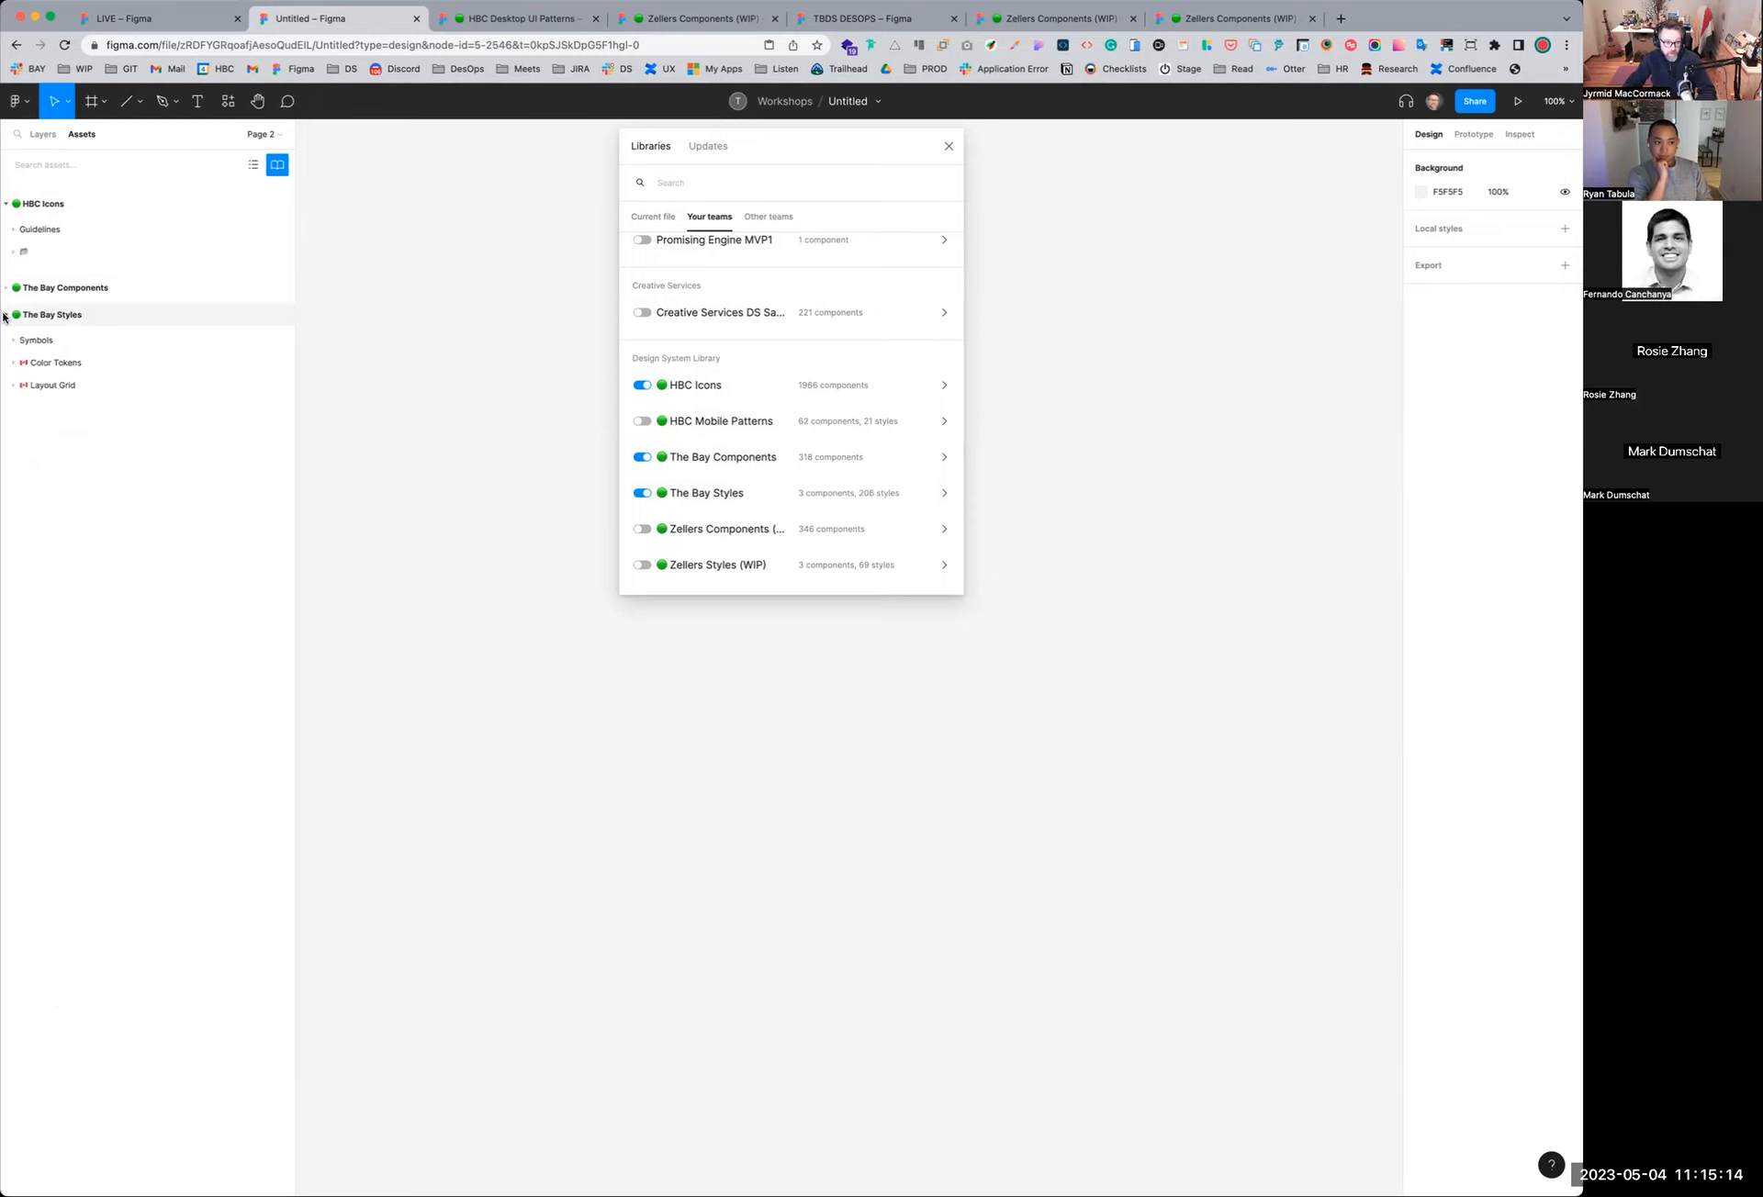
{"action": "left_click", "coordinate": [12, 364]}
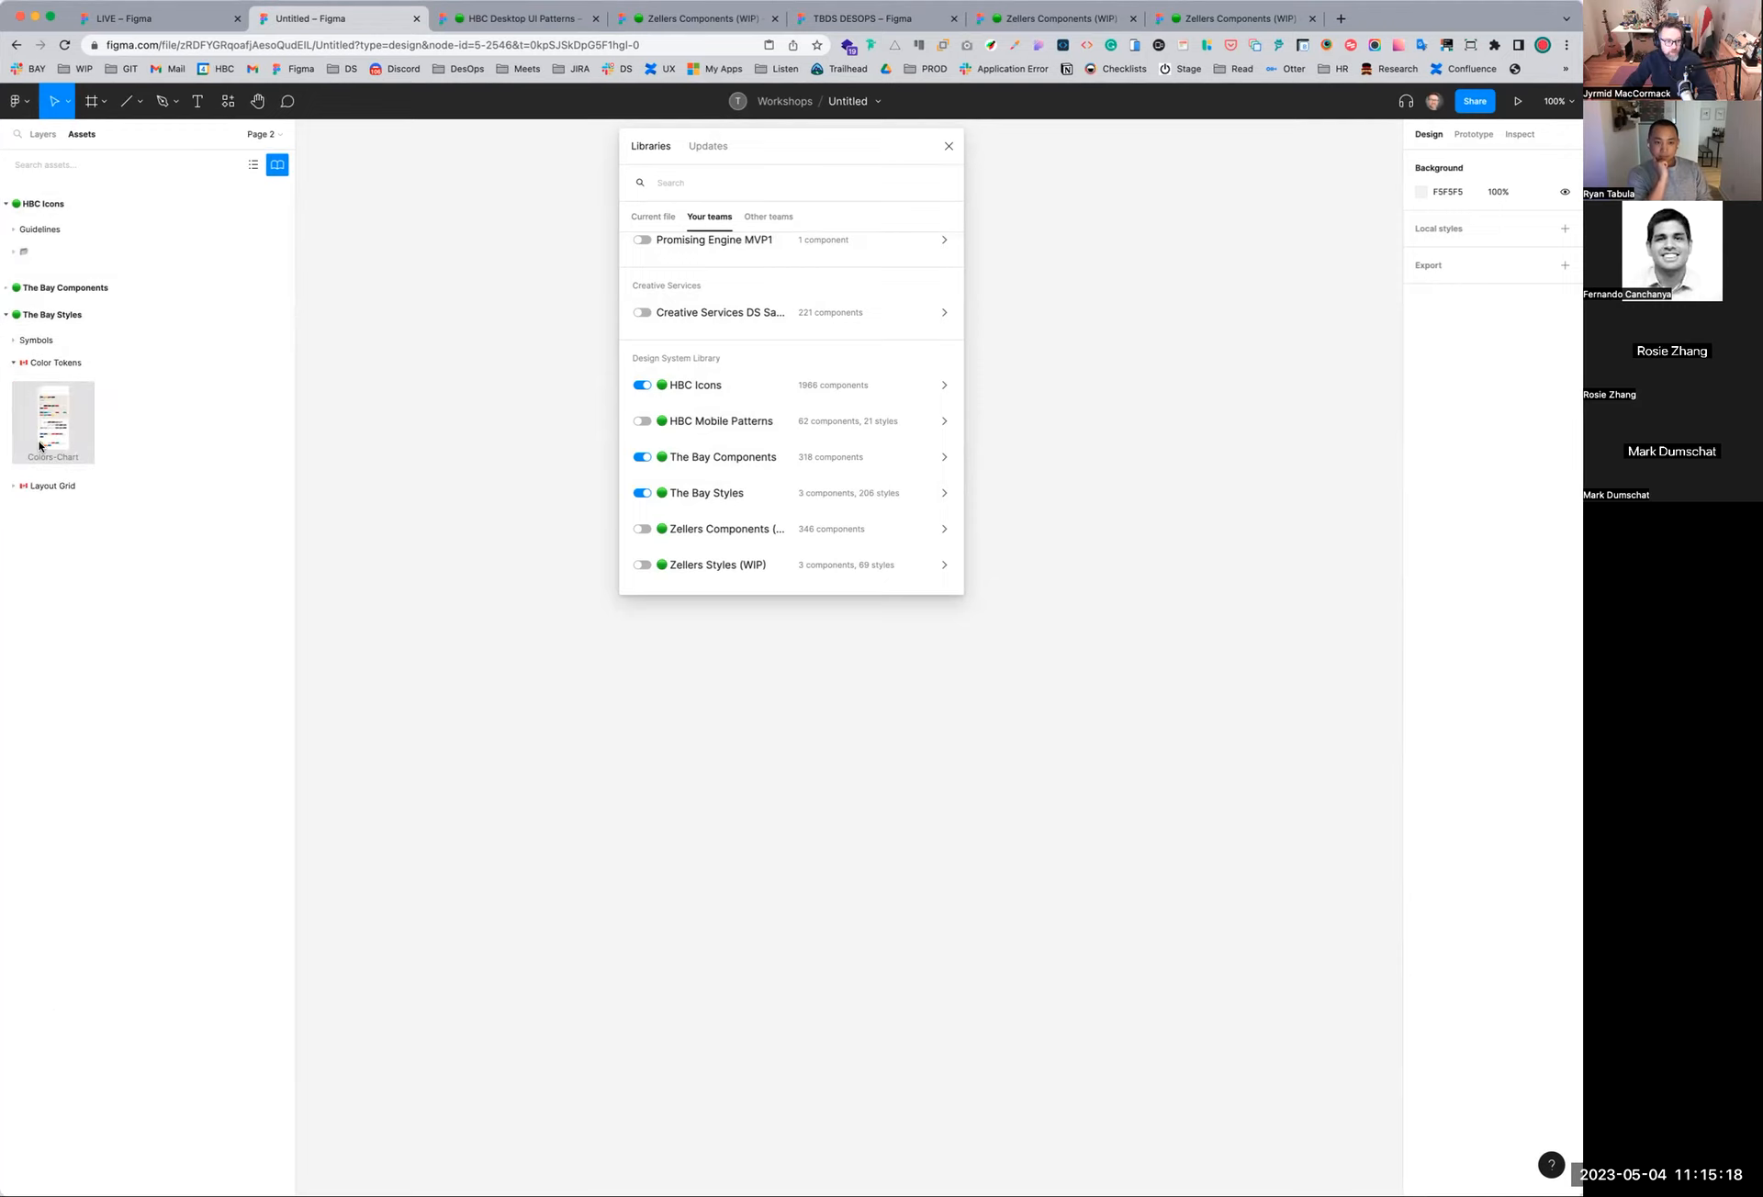
{"action": "left_click", "coordinate": [12, 488]}
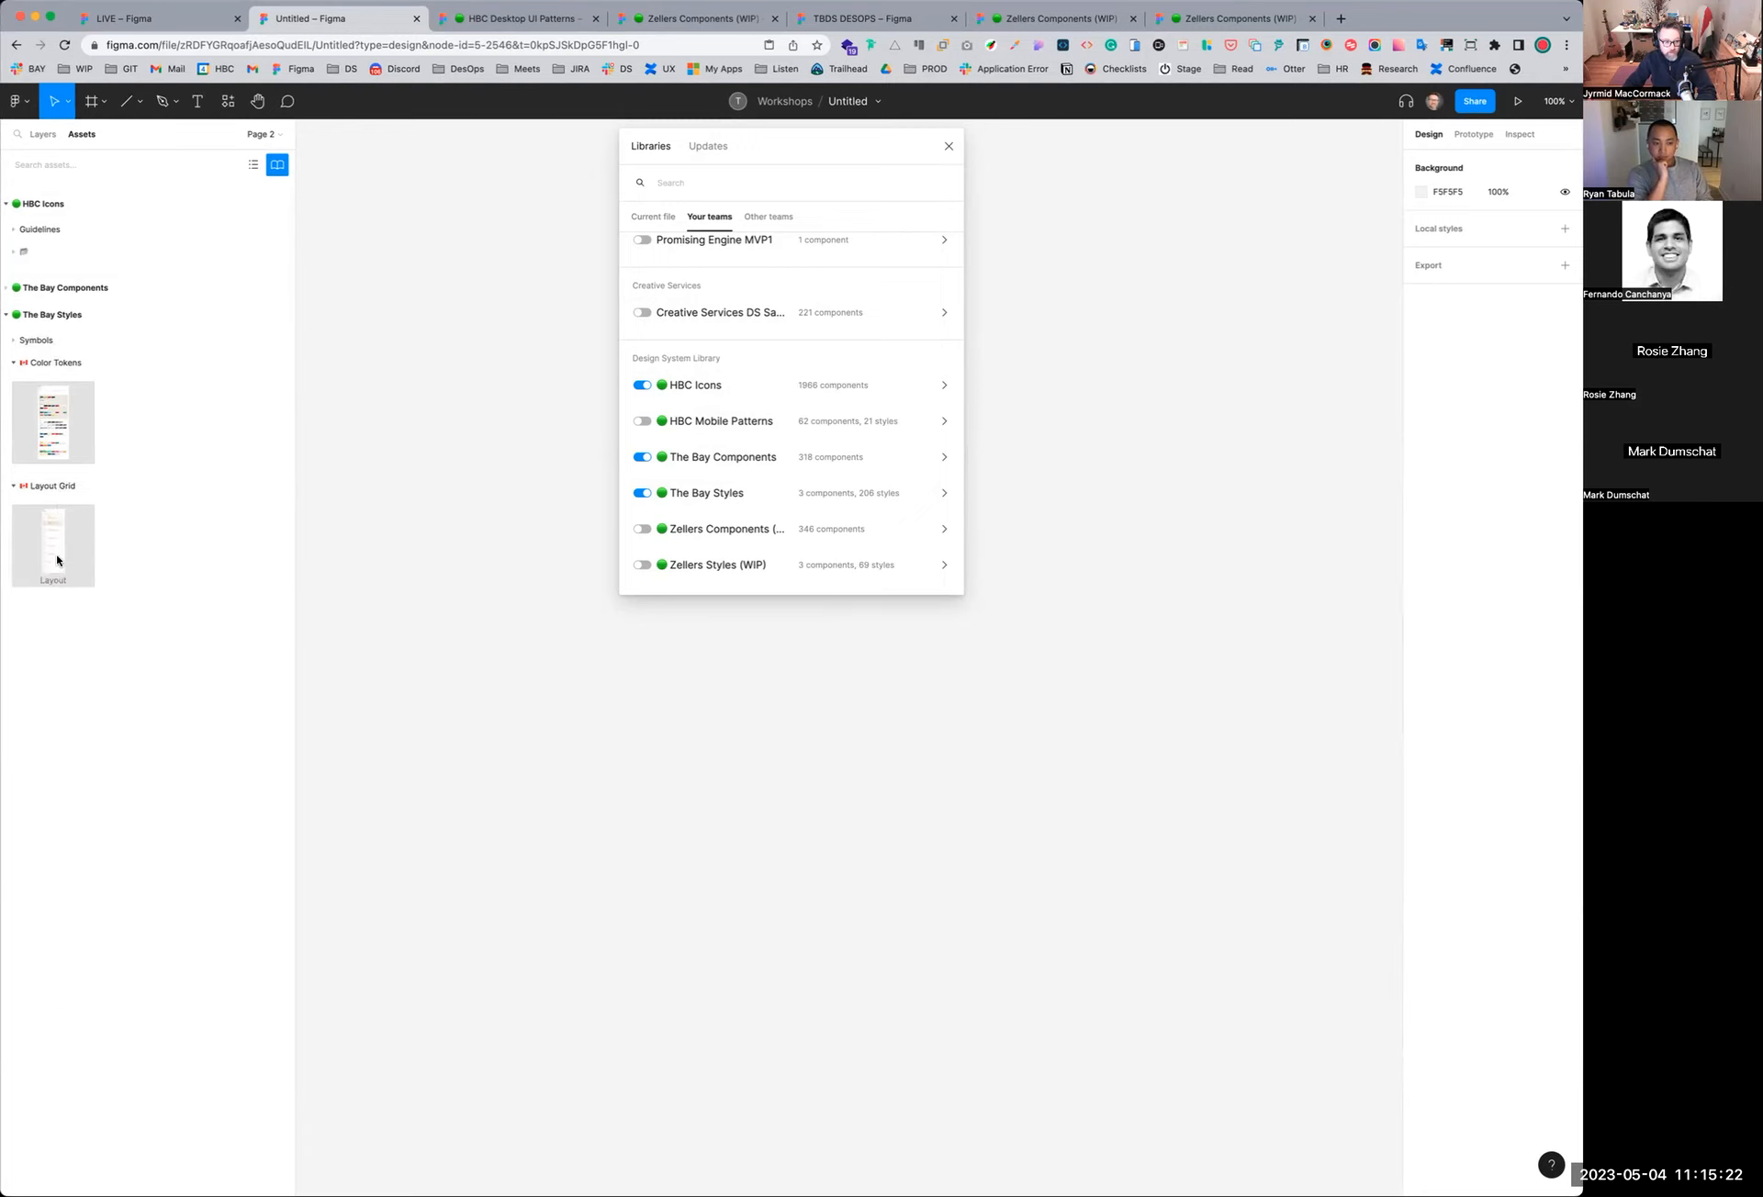
Place the Layout and Colors-Chart components from The Bay Styles side by side on the canvas
{"action": "left_click_drag", "start_coordinate": [55, 554], "coordinate": [489, 689]}
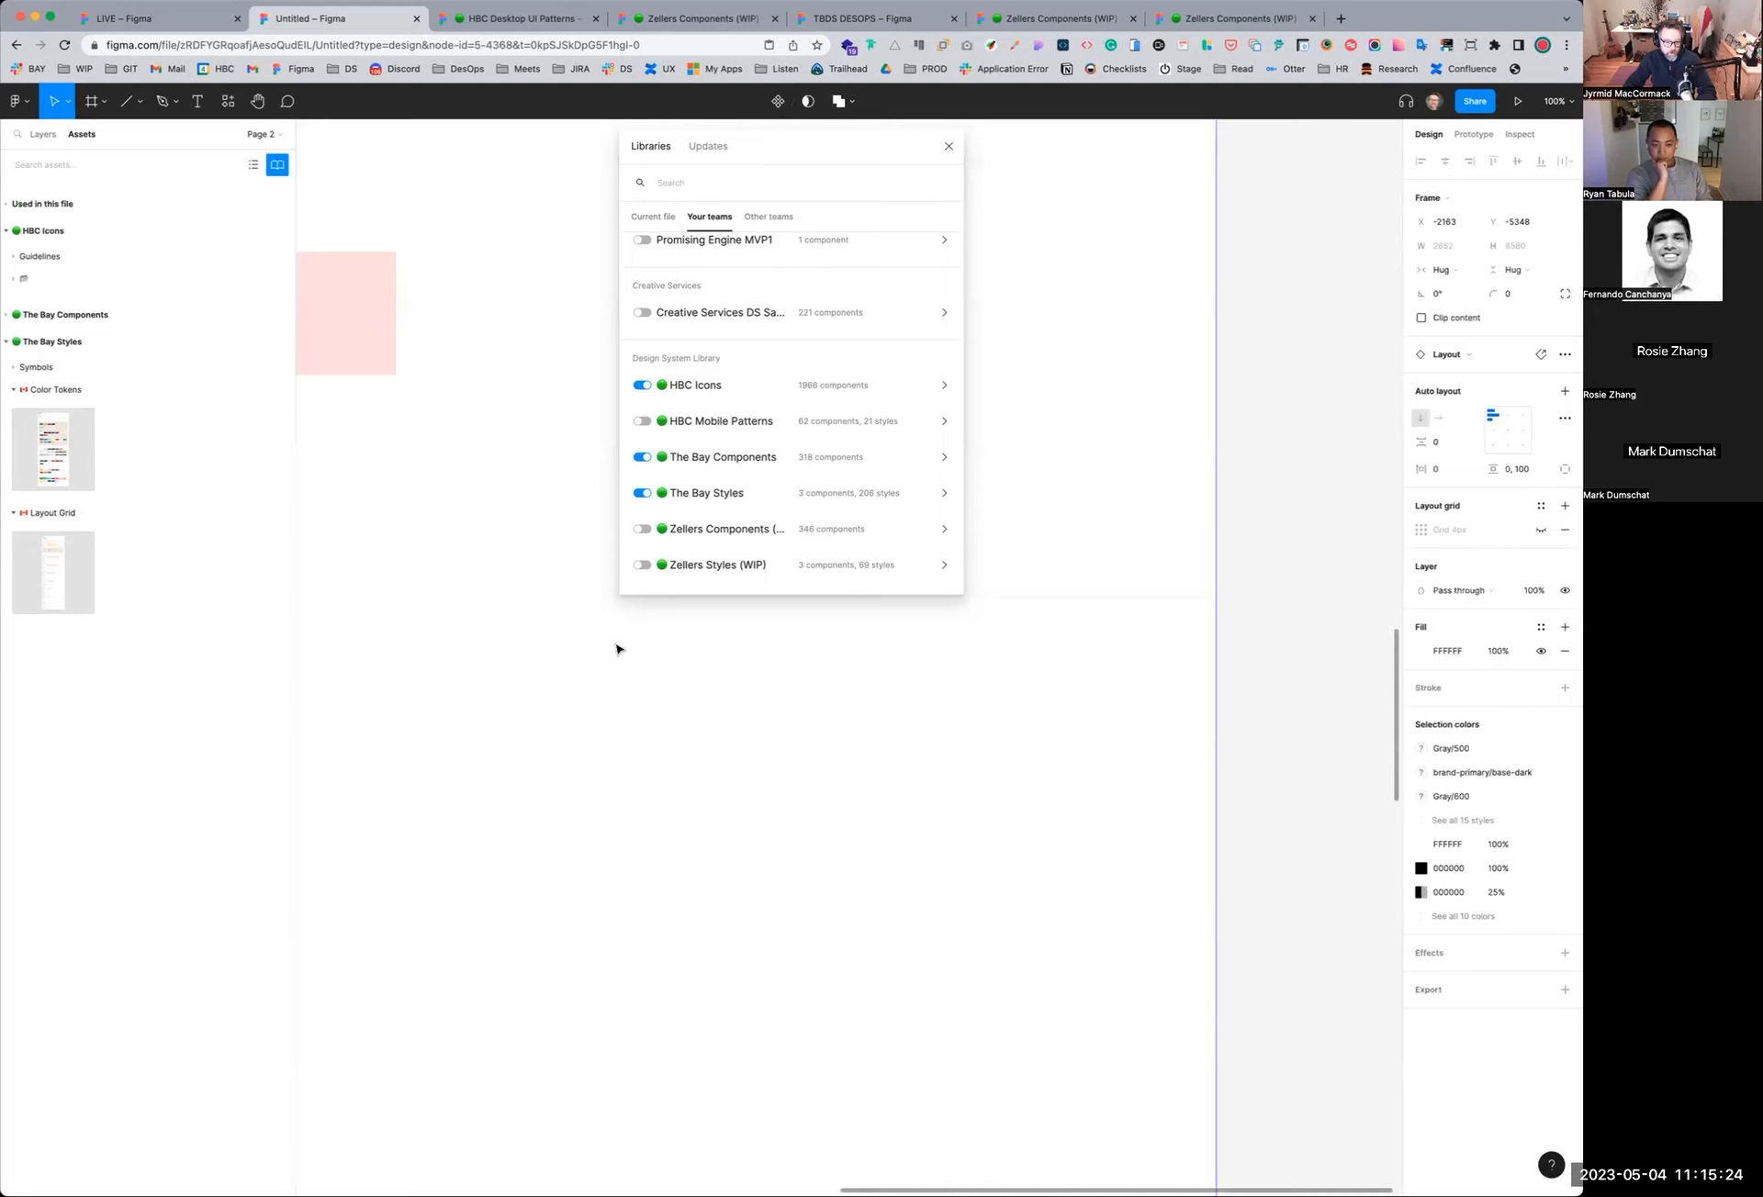
{"action": "key", "text": "minus"}
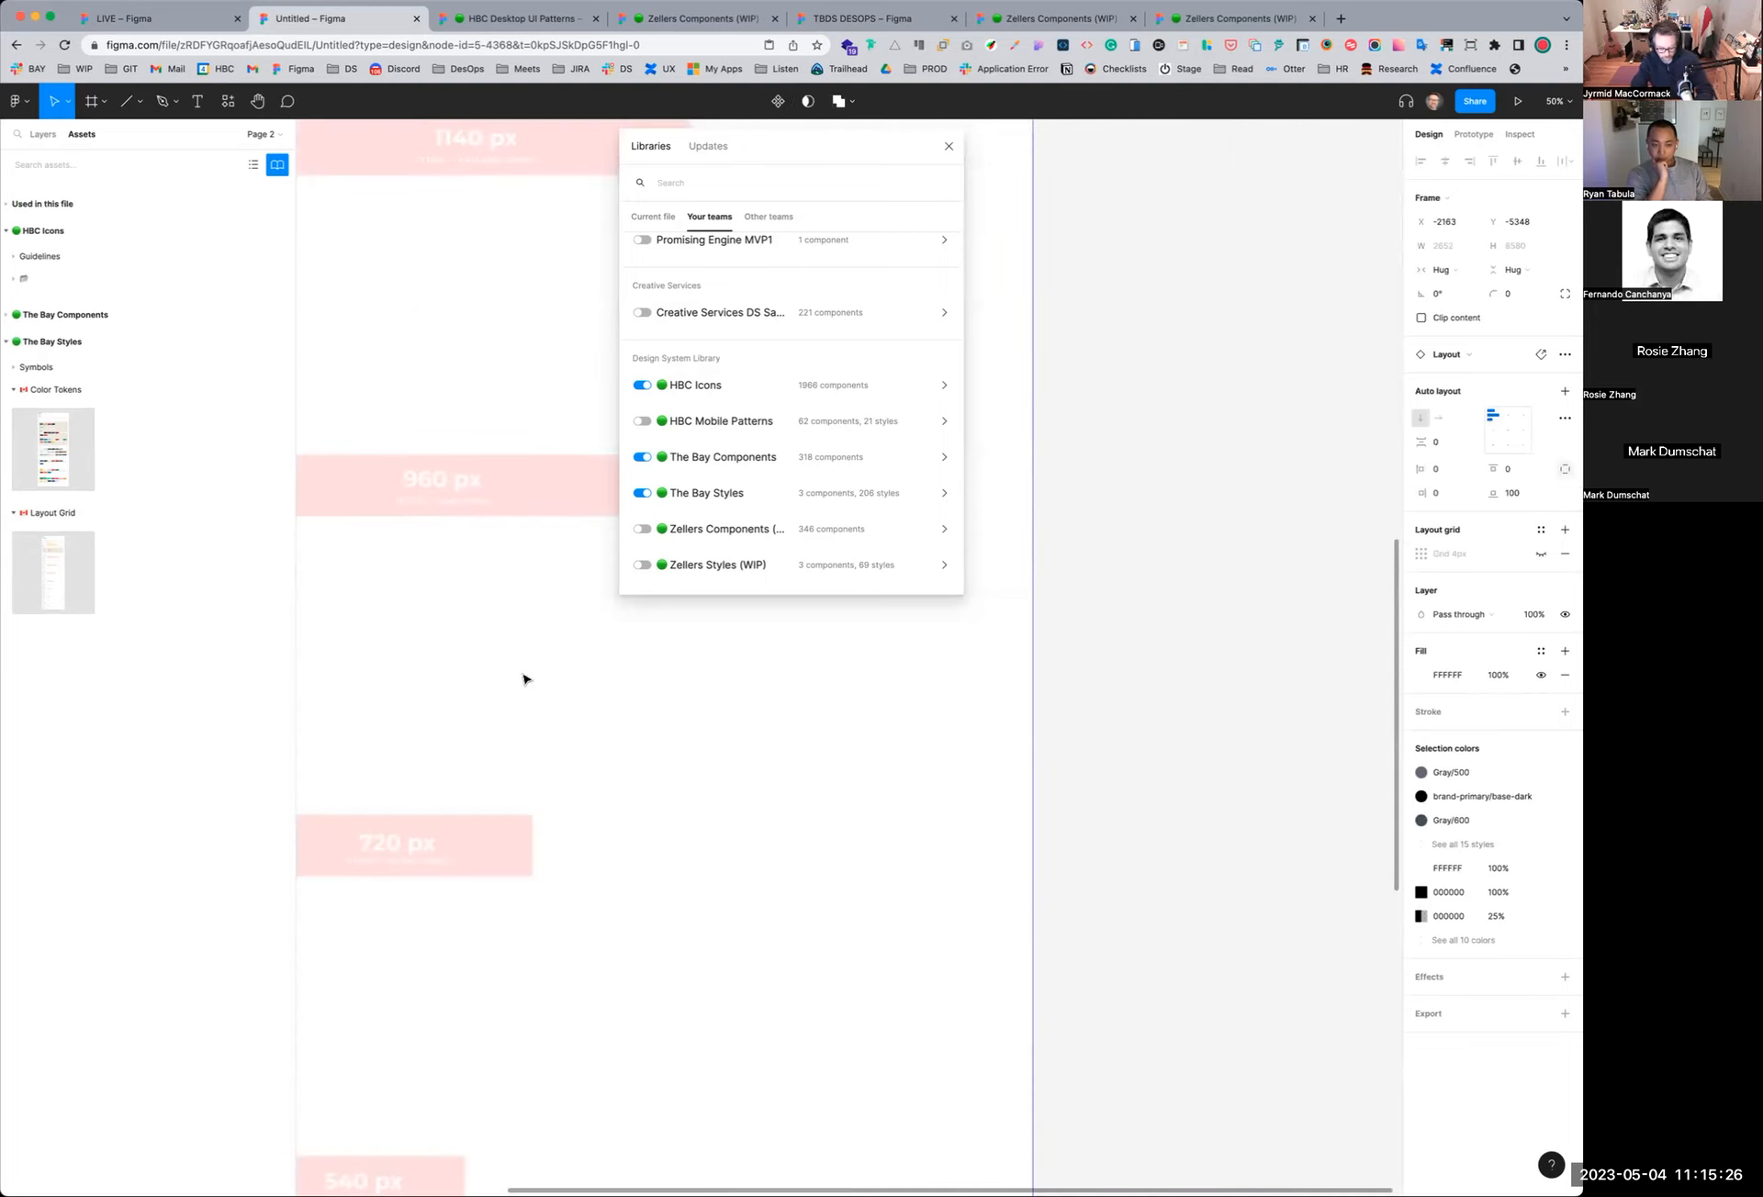
{"action": "key", "text": "shift+1"}
{"action": "left_click_drag", "start_coordinate": [63, 461], "coordinate": [504, 725]}
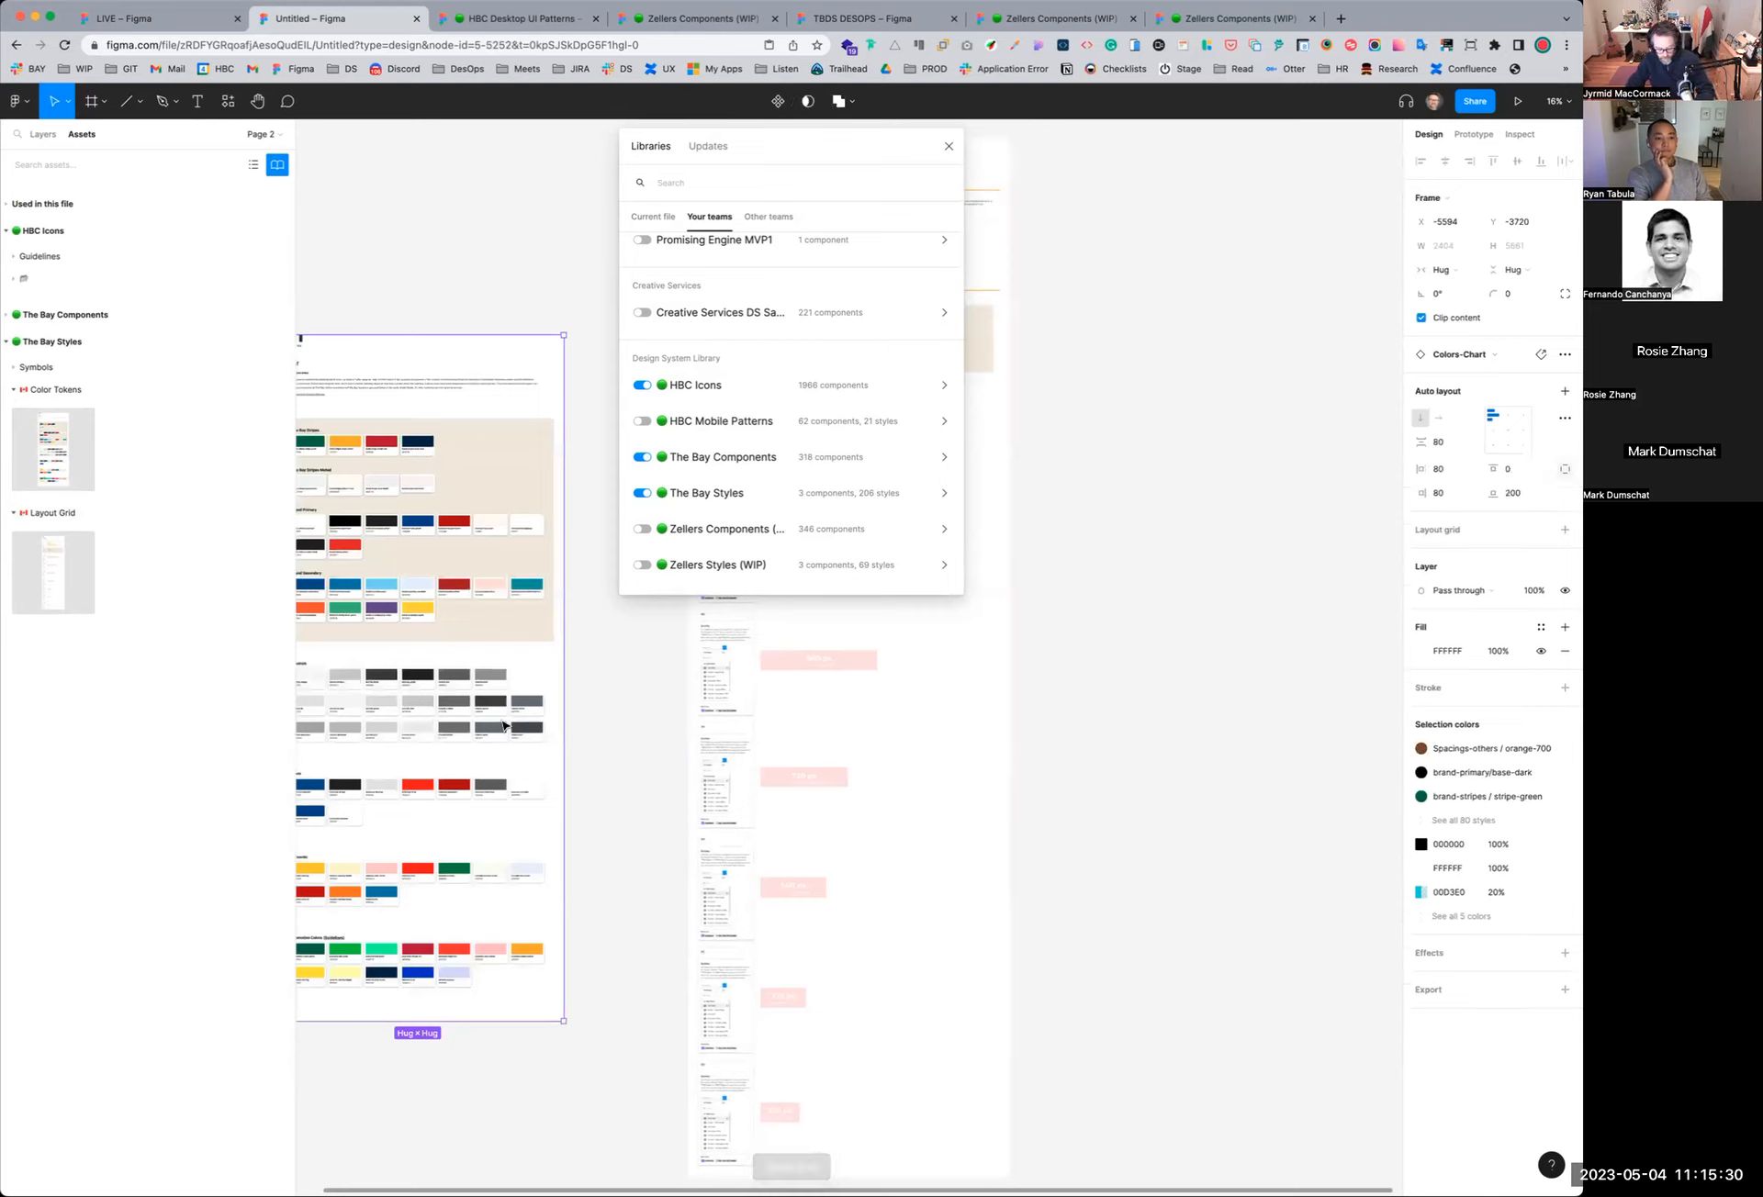
Delete the Layout and Colors-Chart instances from the canvas
{"action": "left_click", "coordinate": [727, 795]}
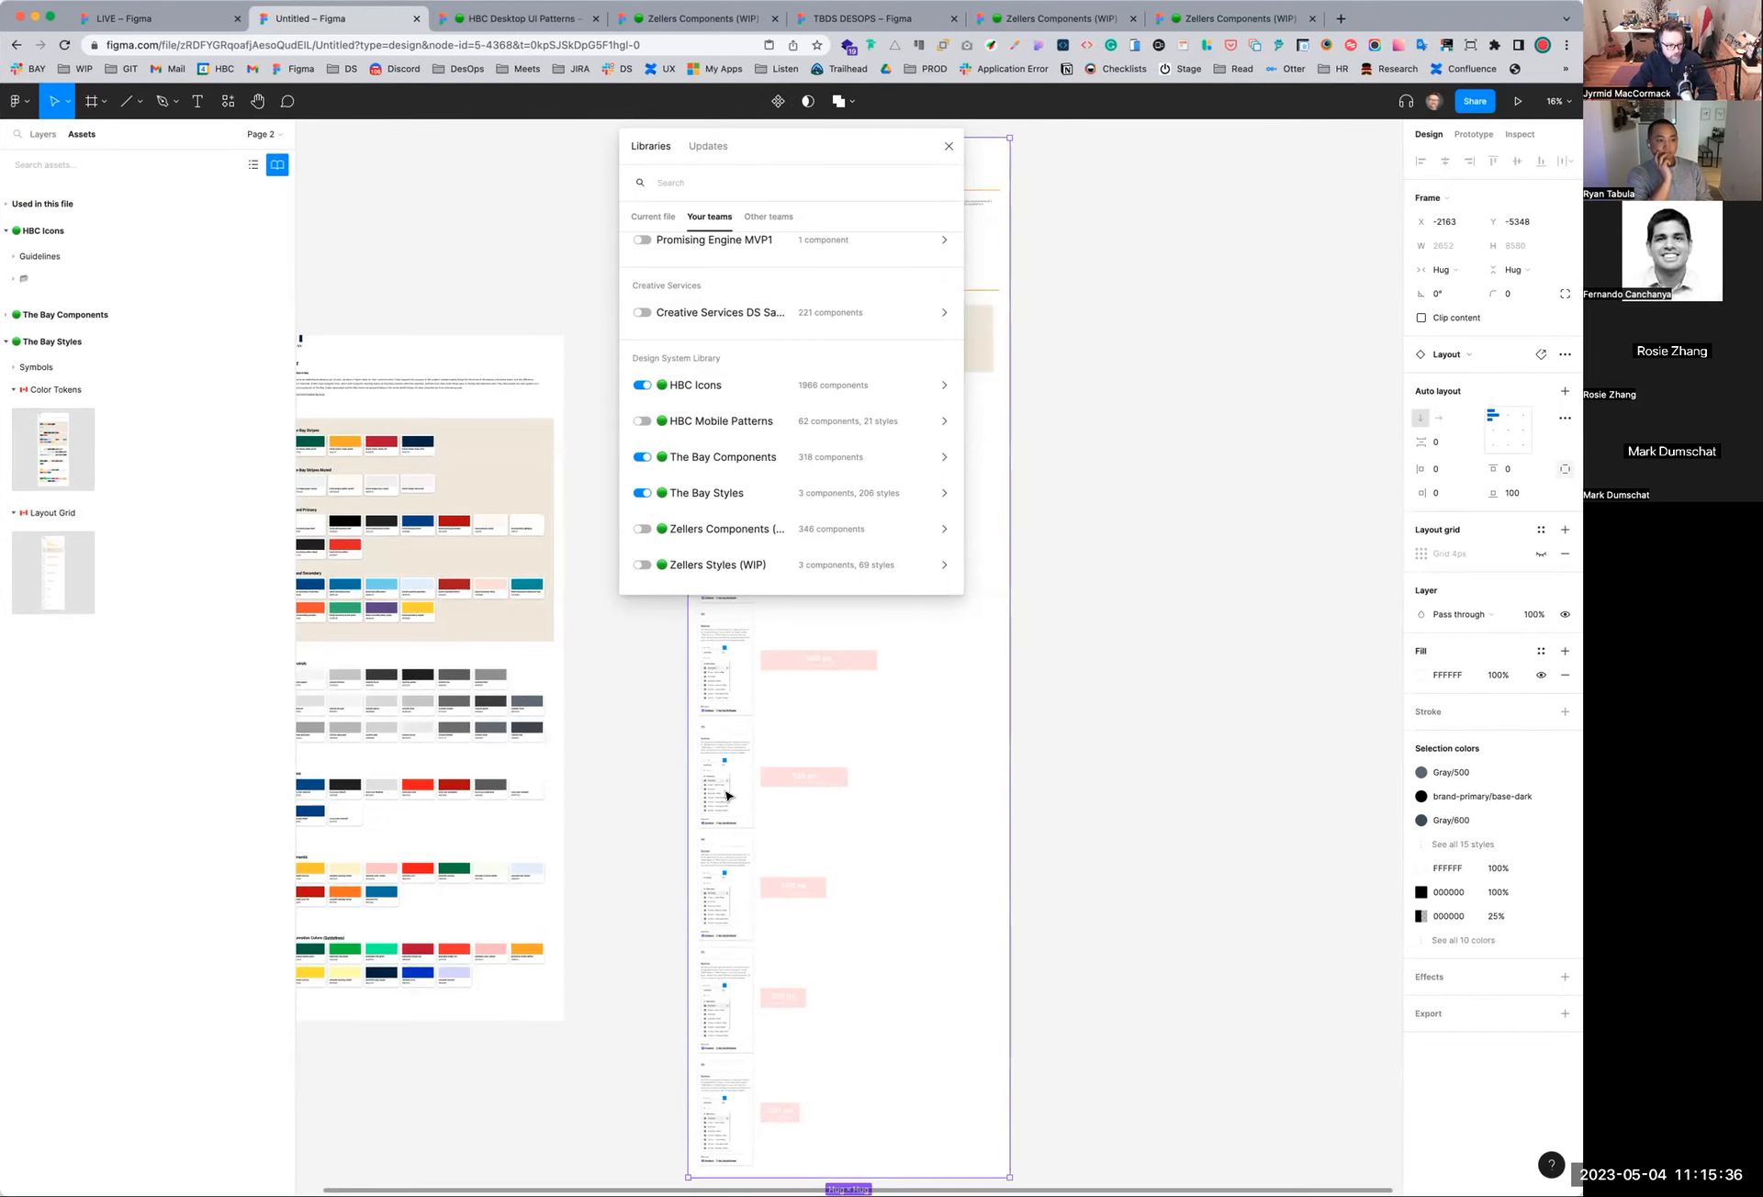
{"action": "key", "text": "Delete"}
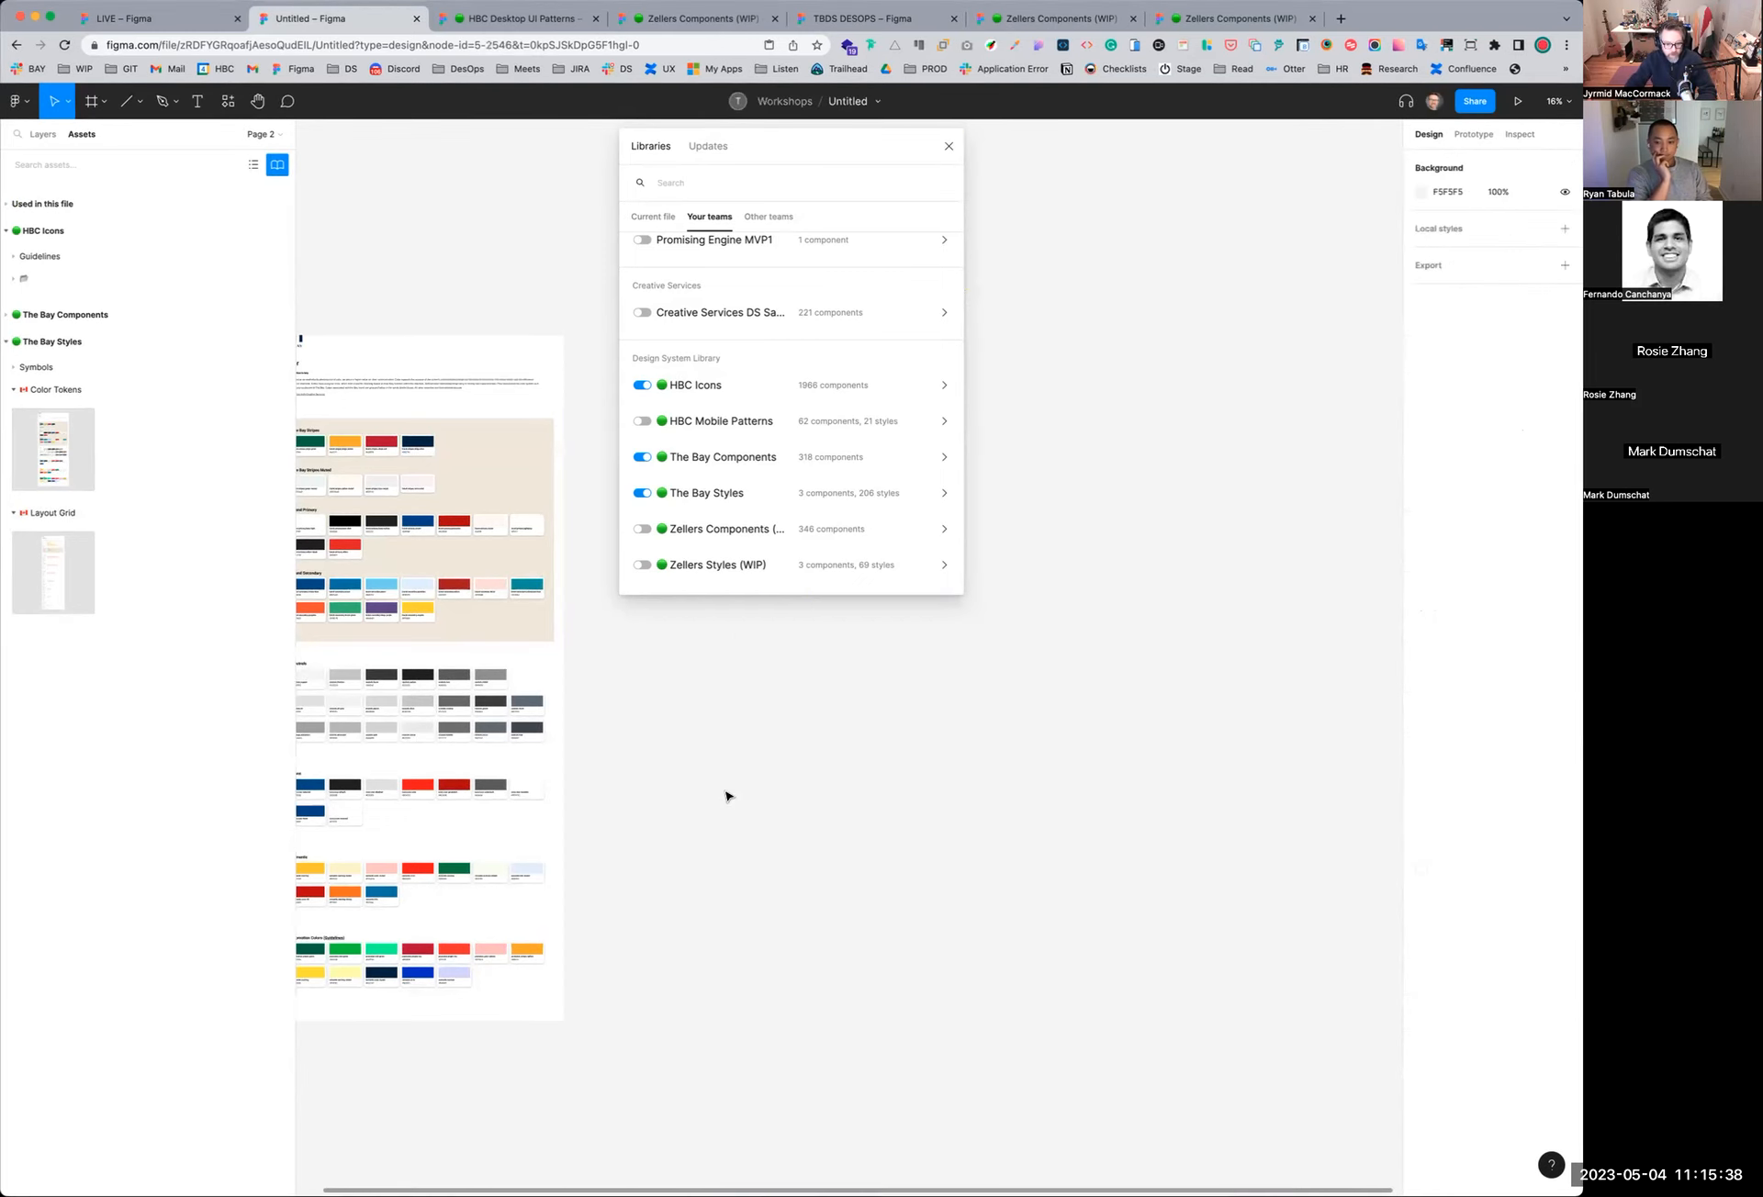
{"action": "left_click", "coordinate": [462, 776]}
{"action": "key", "text": "Delete"}
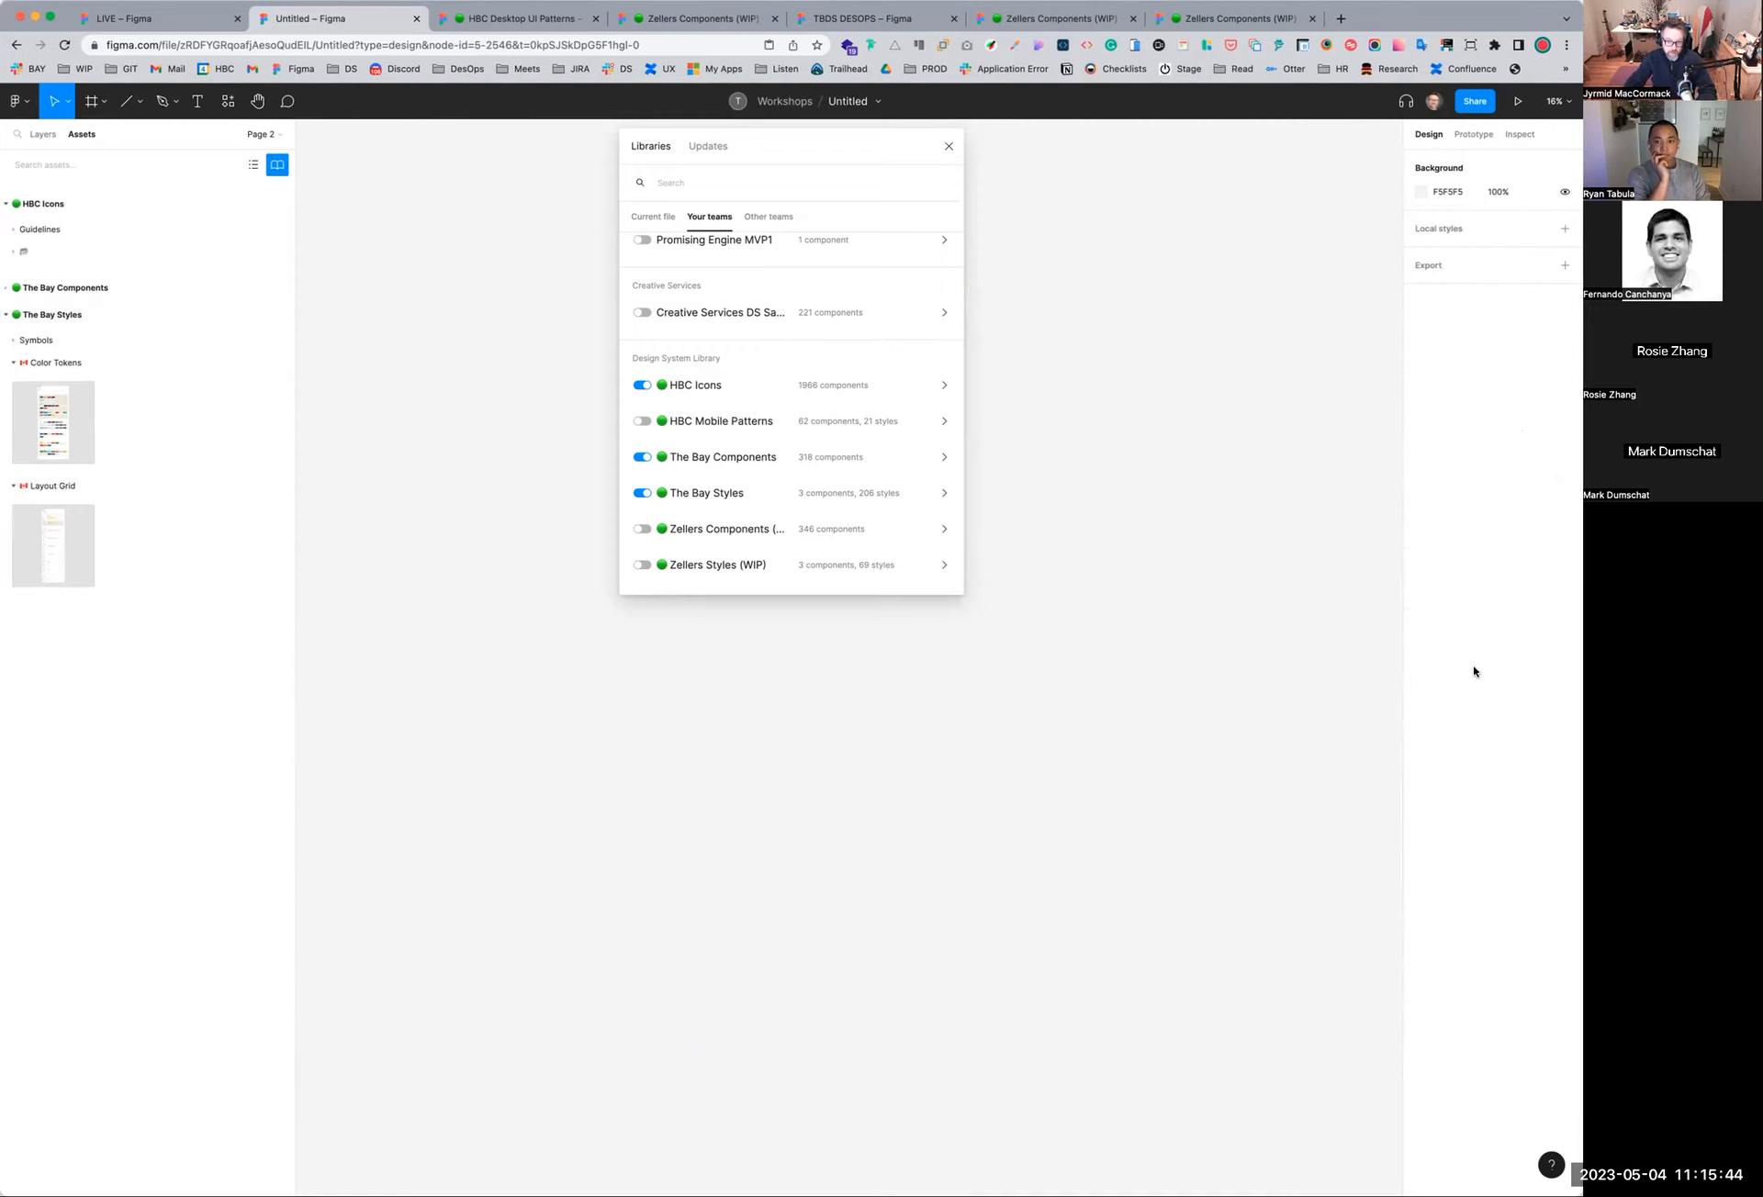
Close the Libraries dialog and draw a rectangle about 3147 × 2899 in the middle of the canvas
{"action": "left_click", "coordinate": [949, 146]}
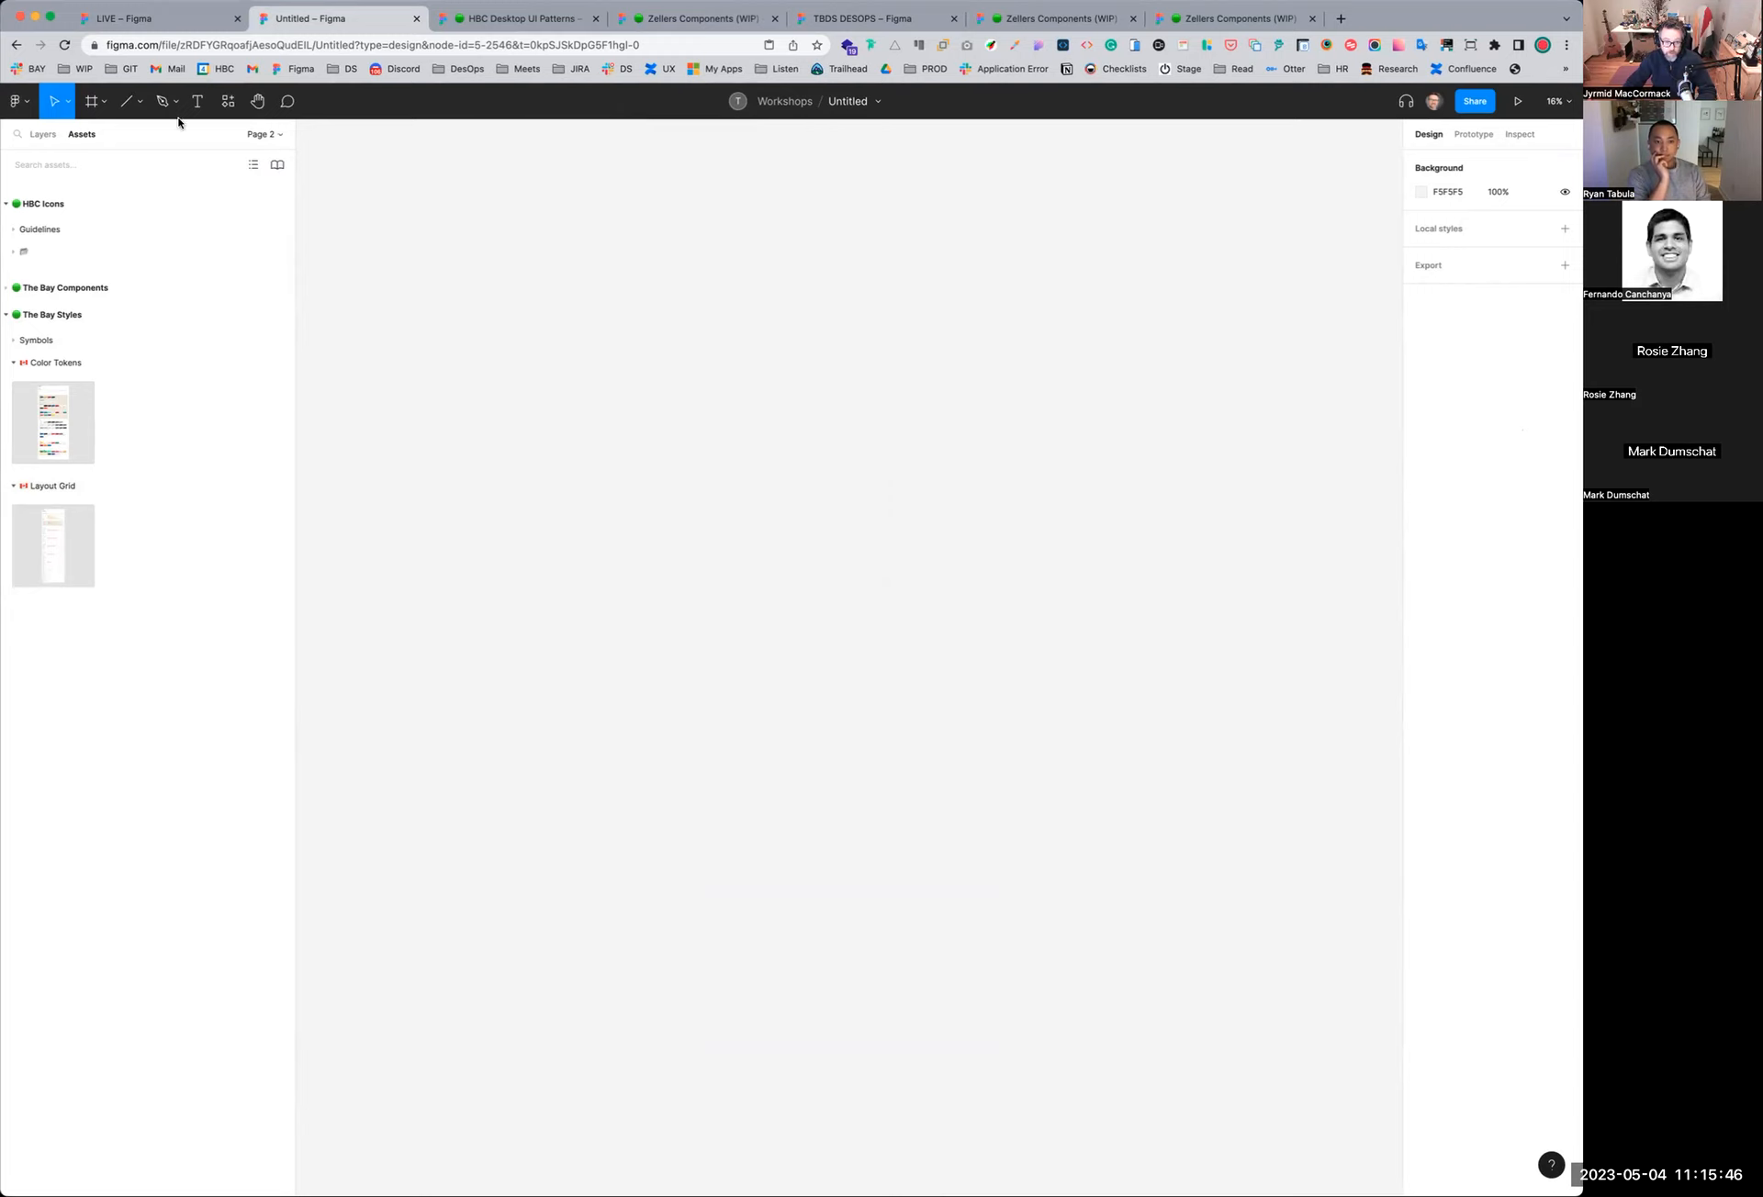
{"action": "left_click", "coordinate": [129, 106]}
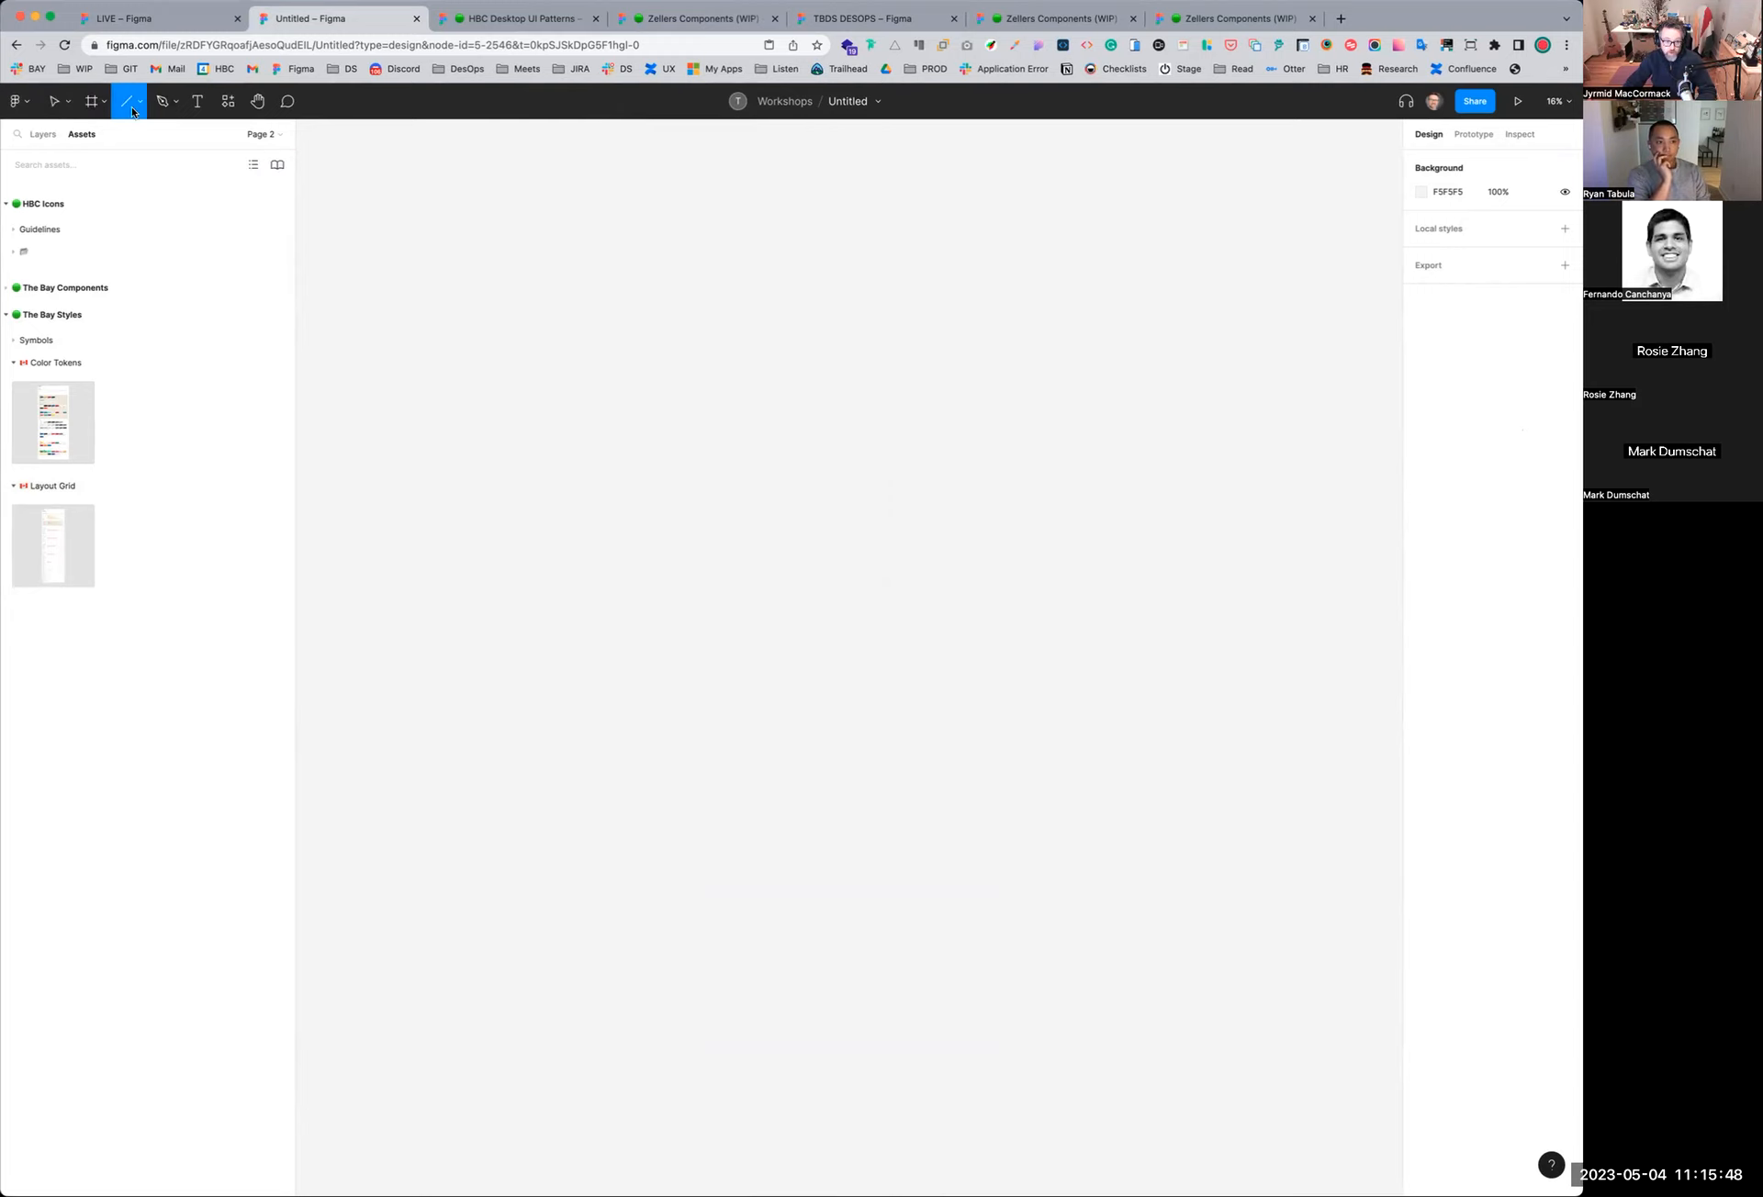
{"action": "left_click", "coordinate": [139, 105]}
{"action": "left_click", "coordinate": [128, 138]}
{"action": "left_click_drag", "start_coordinate": [567, 381], "coordinate": [948, 732]}
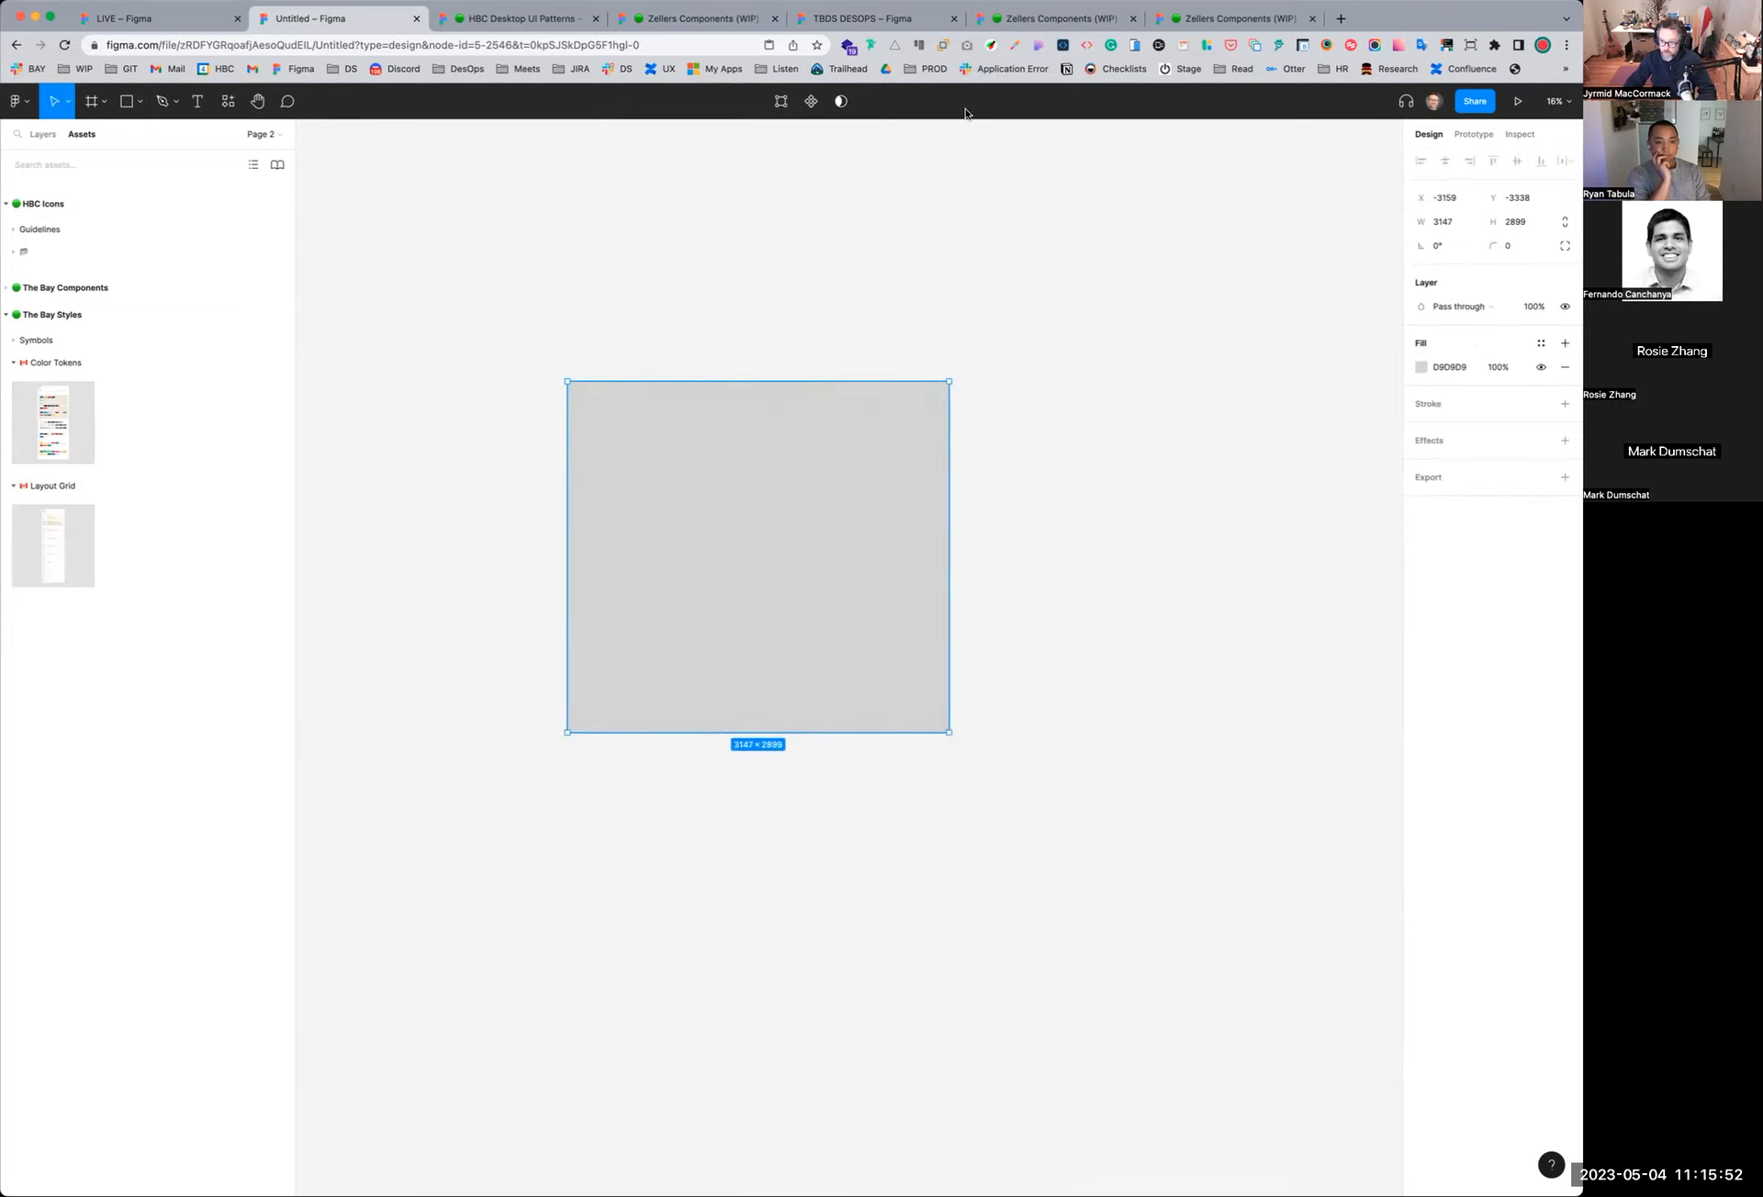
Browse the rectangle's available fill color styles from The Bay Styles, from brand-primary down to the promotion group
{"action": "left_click", "coordinate": [1542, 345]}
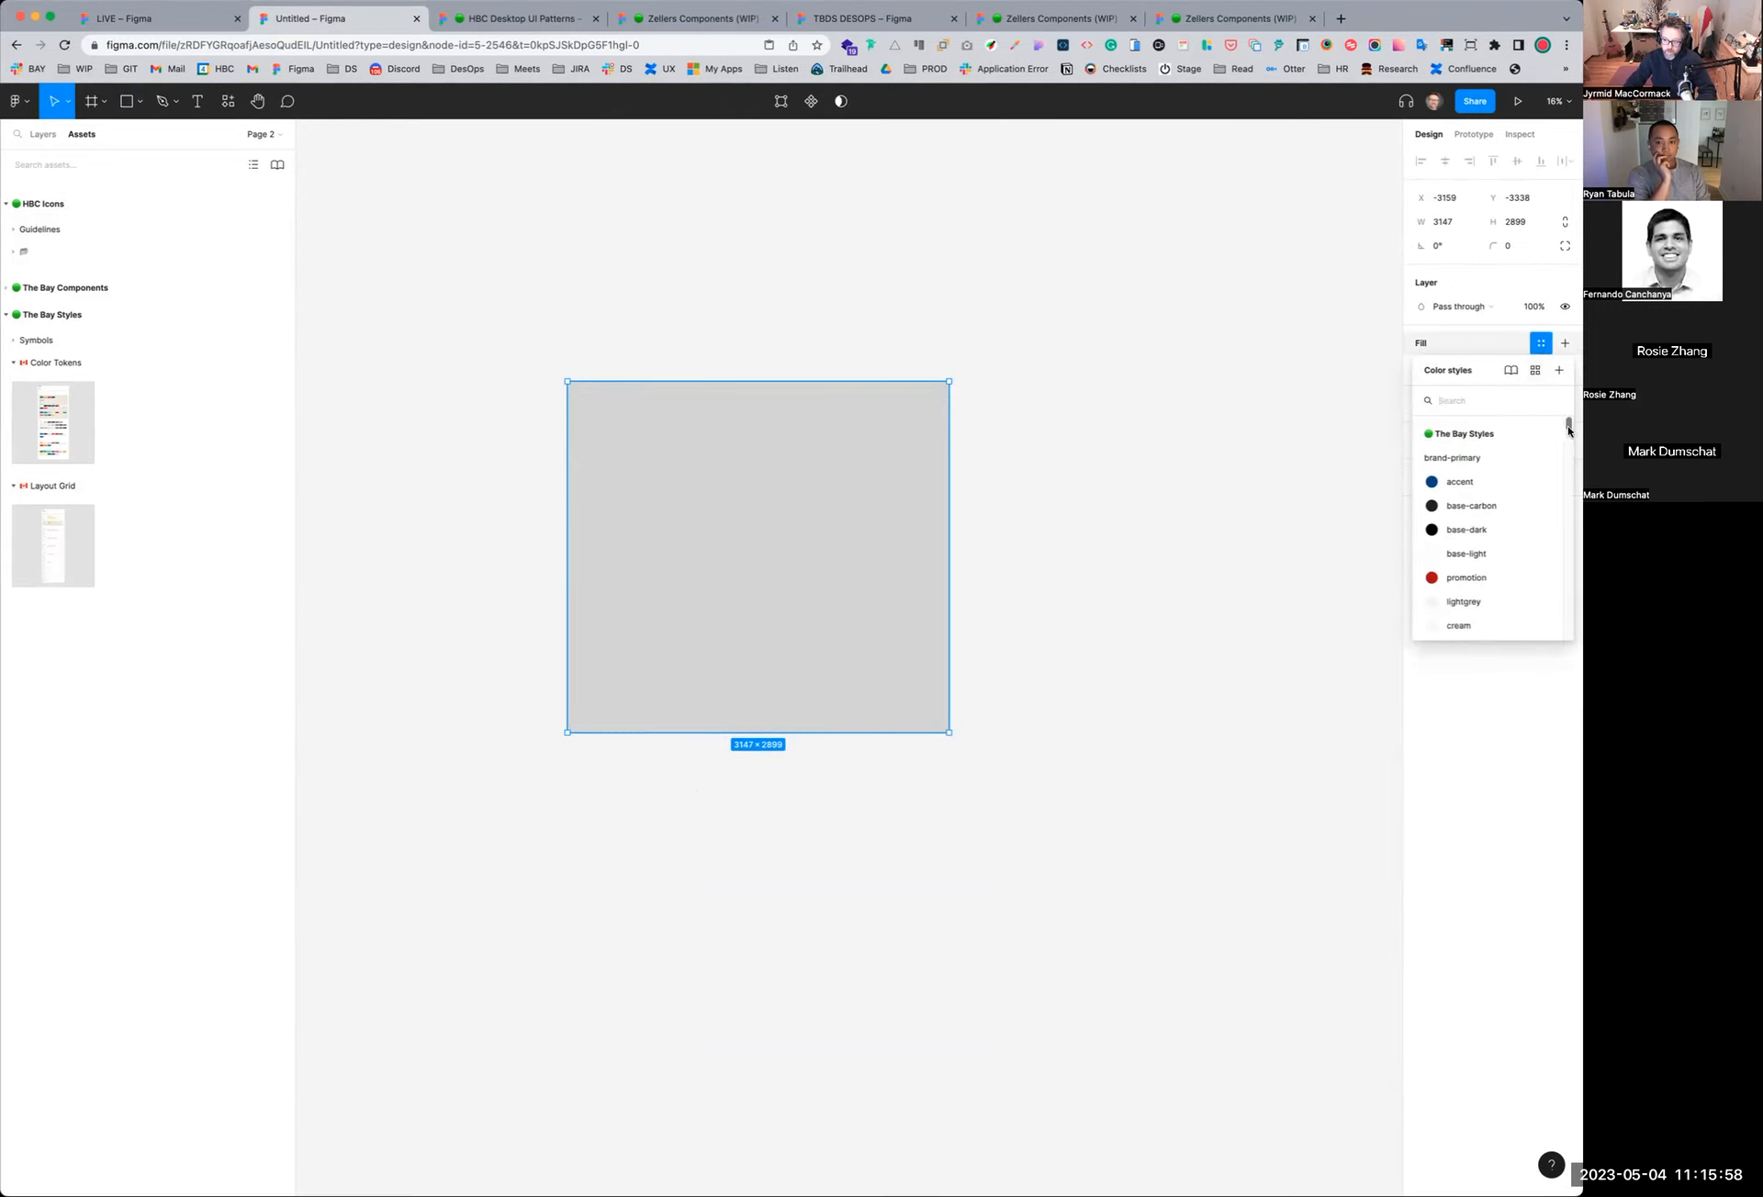
{"action": "scroll", "coordinate": [1540, 485], "scroll_direction": "down", "scroll_amount": 5}
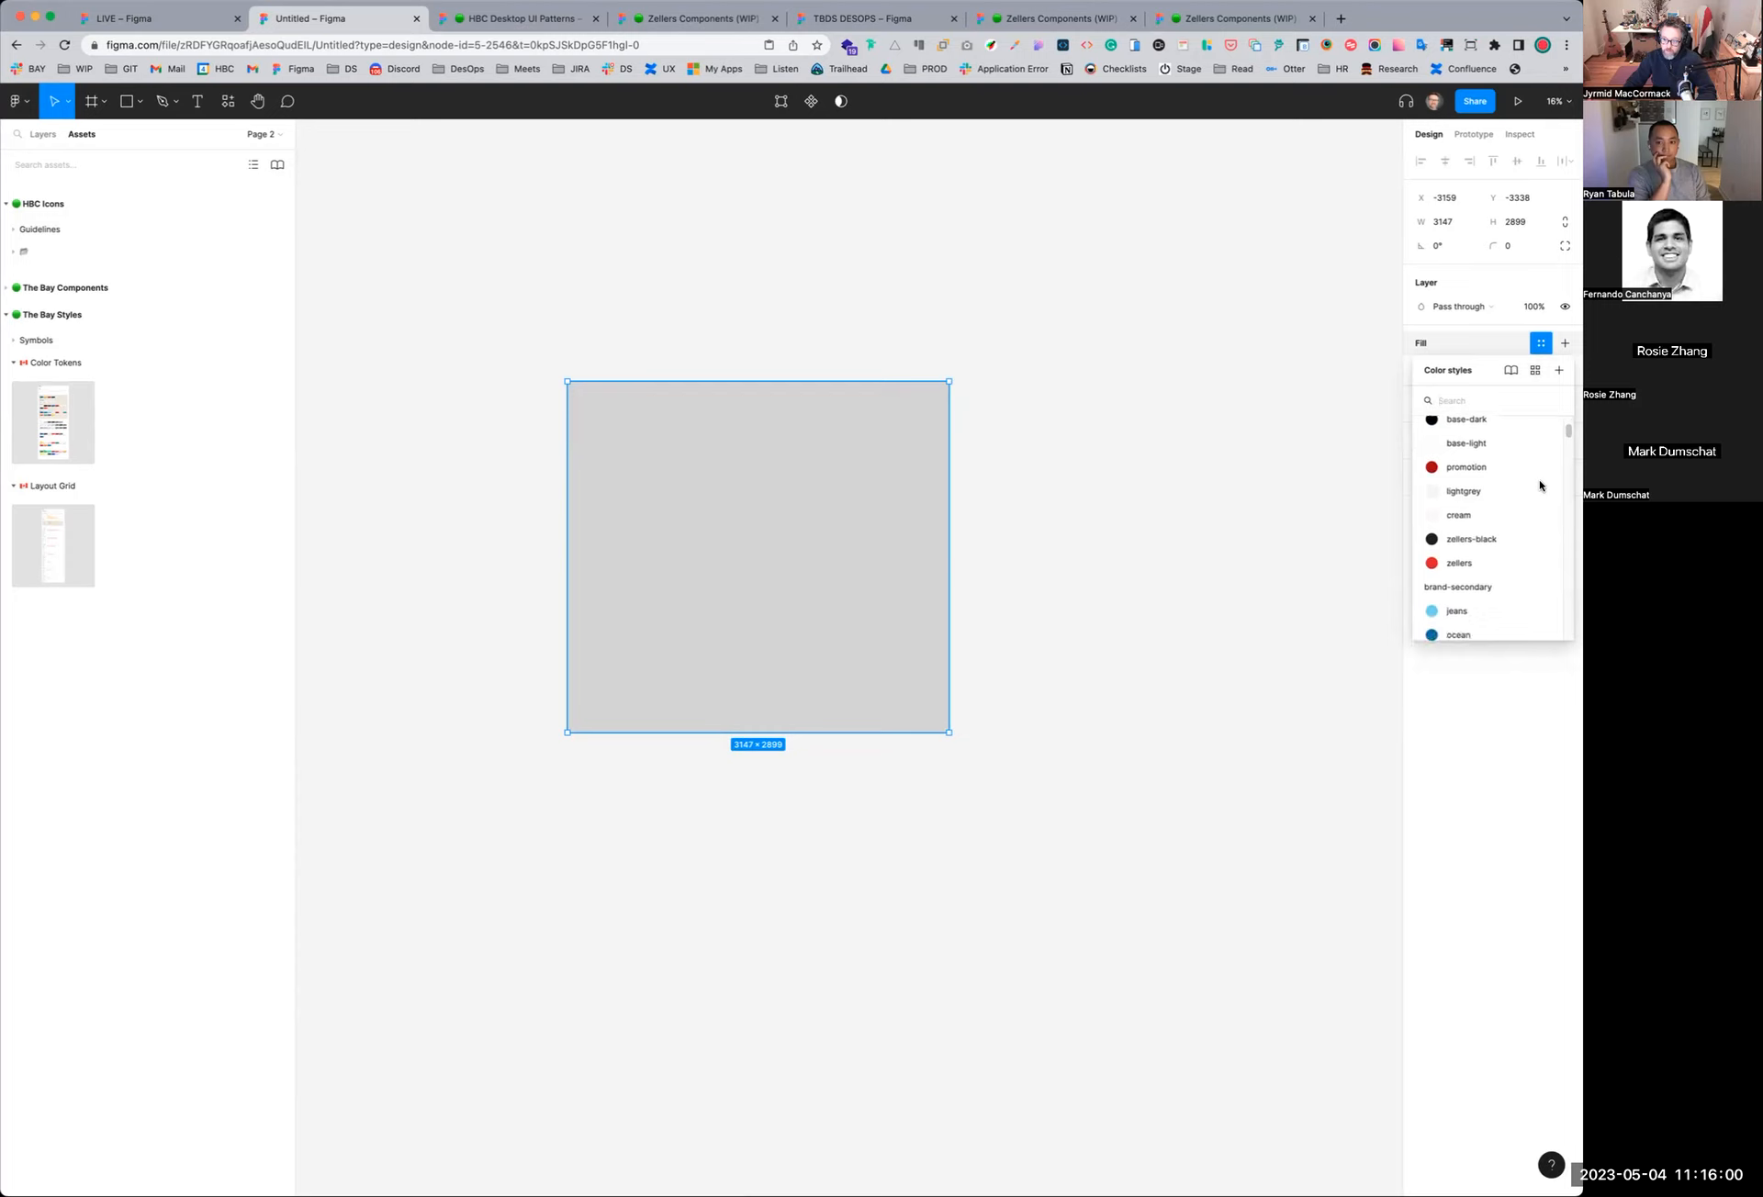
{"action": "scroll", "coordinate": [1540, 484], "scroll_direction": "up", "scroll_amount": 5}
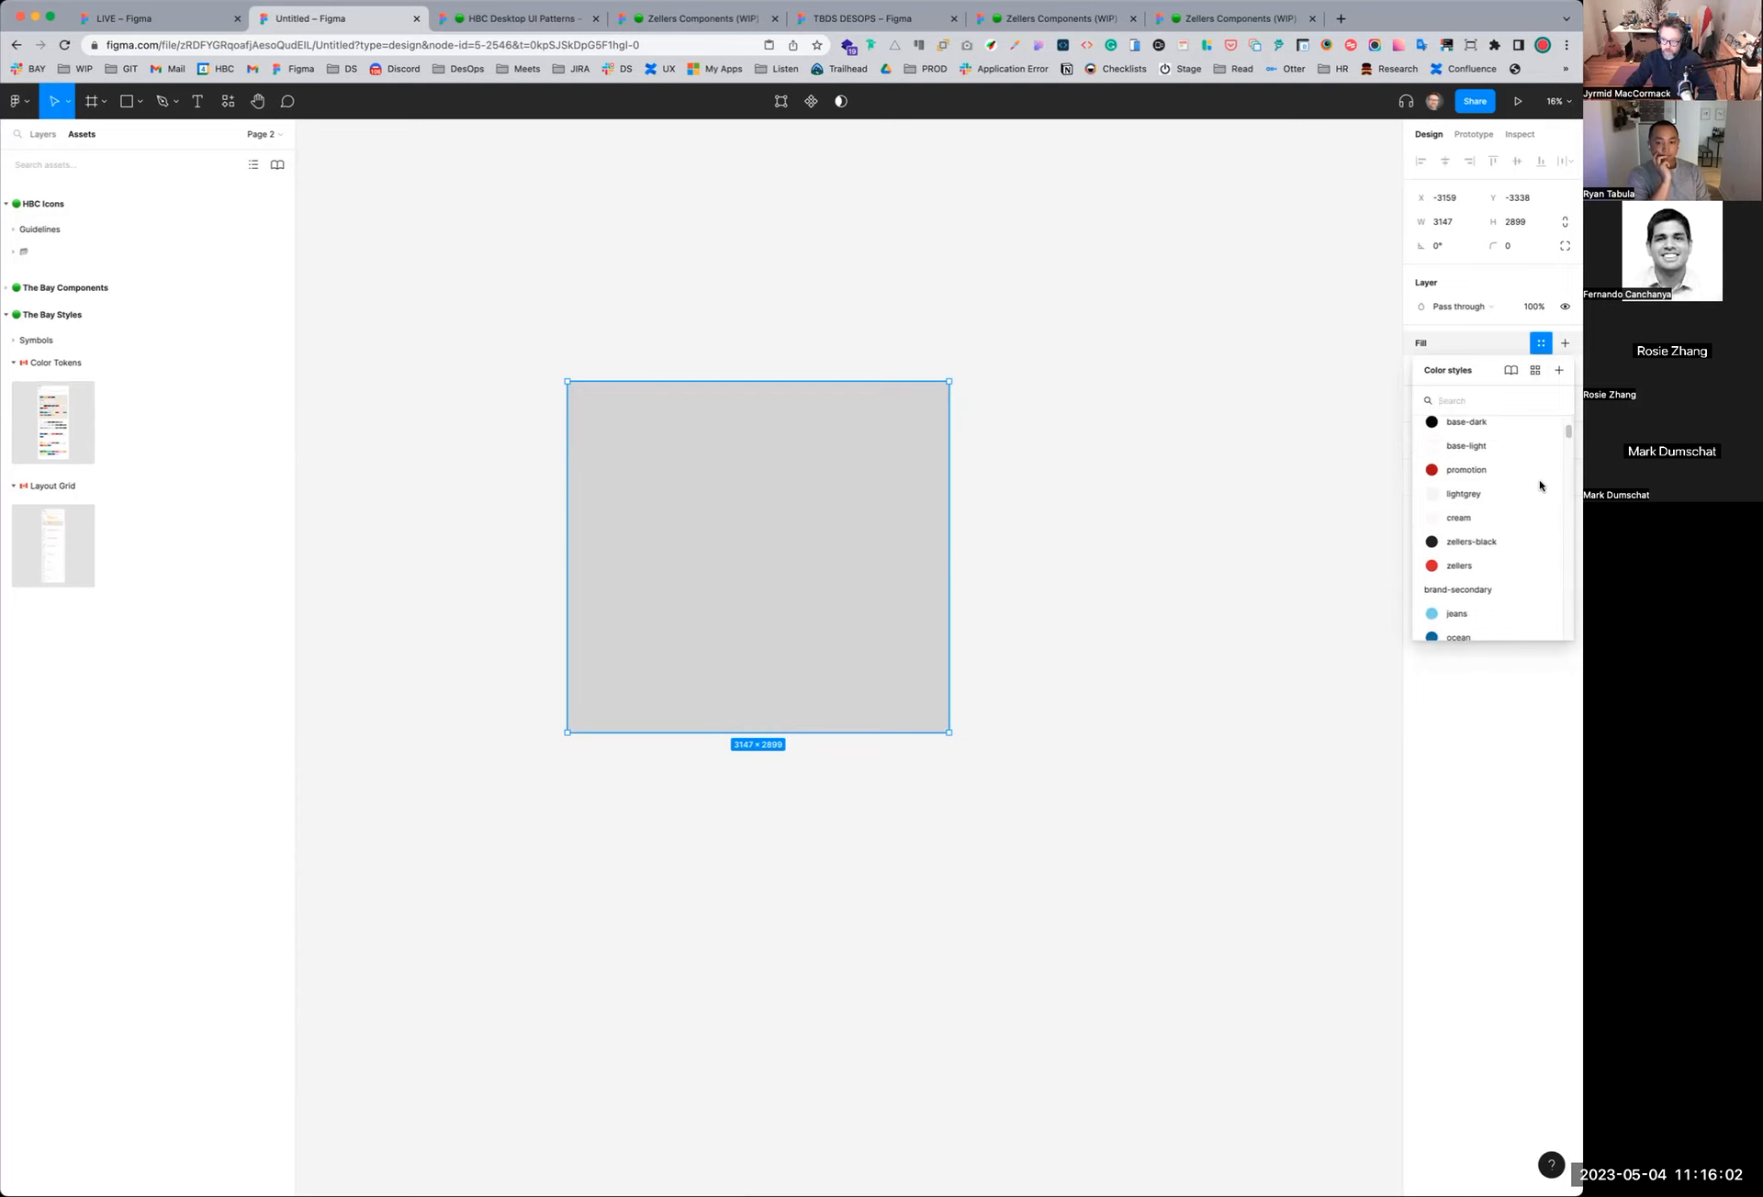
{"action": "scroll", "coordinate": [1540, 485], "scroll_direction": "down", "scroll_amount": 10}
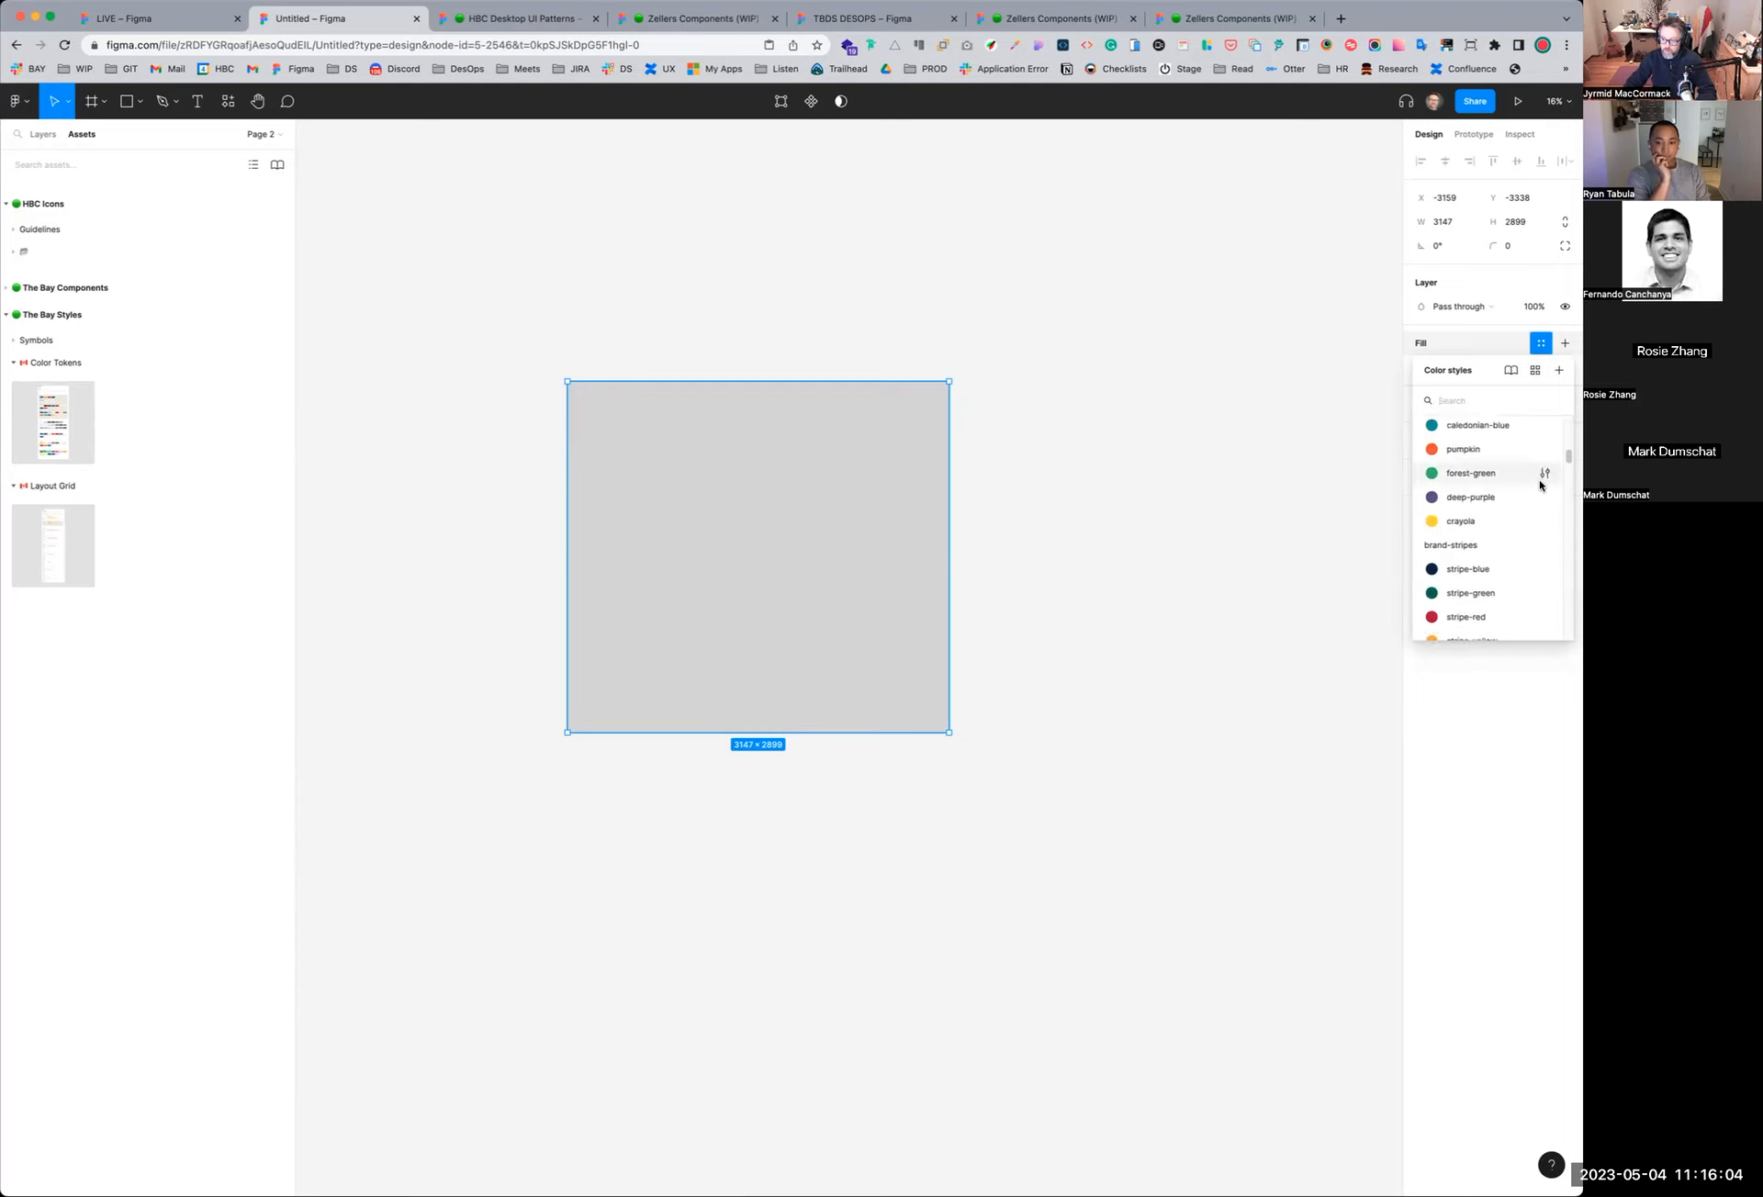
{"action": "scroll", "coordinate": [1540, 485], "scroll_direction": "up", "scroll_amount": 10}
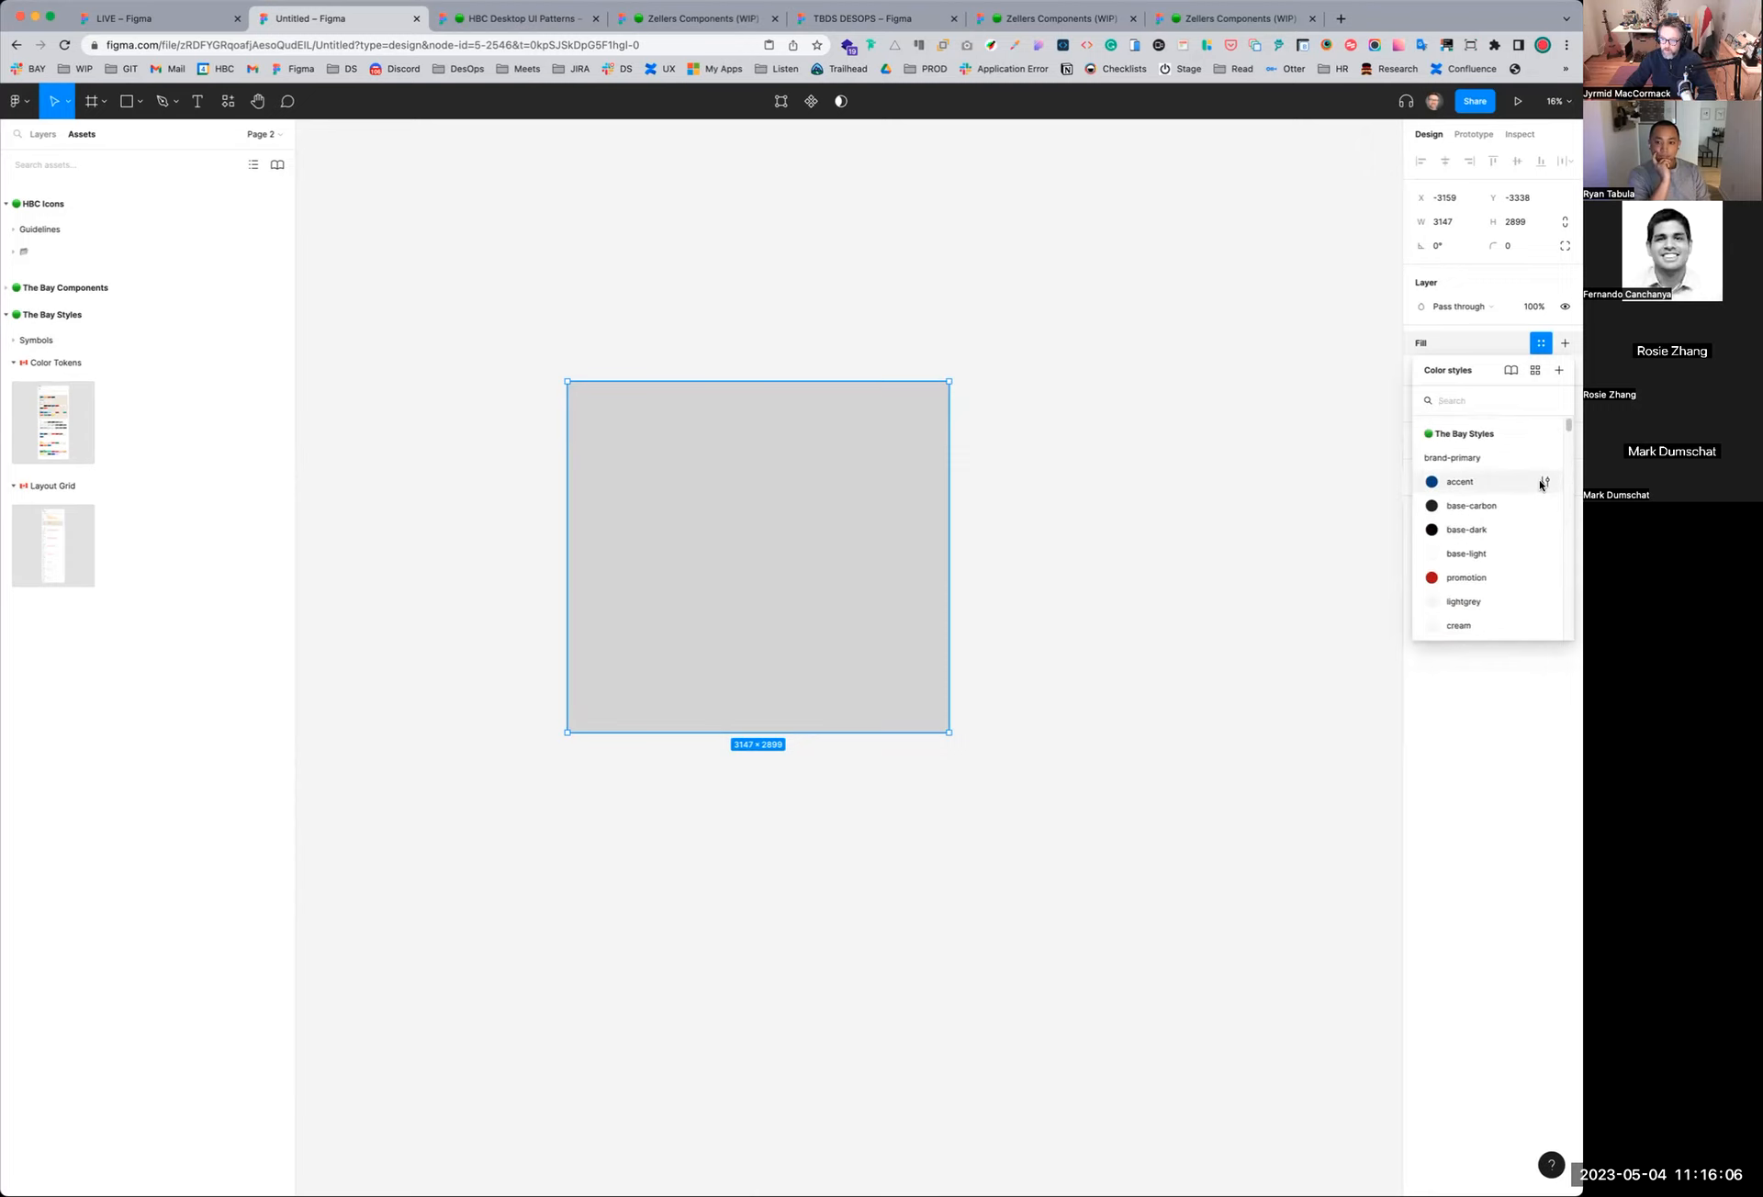
{"action": "scroll", "coordinate": [1540, 485], "scroll_direction": "down", "scroll_amount": 5}
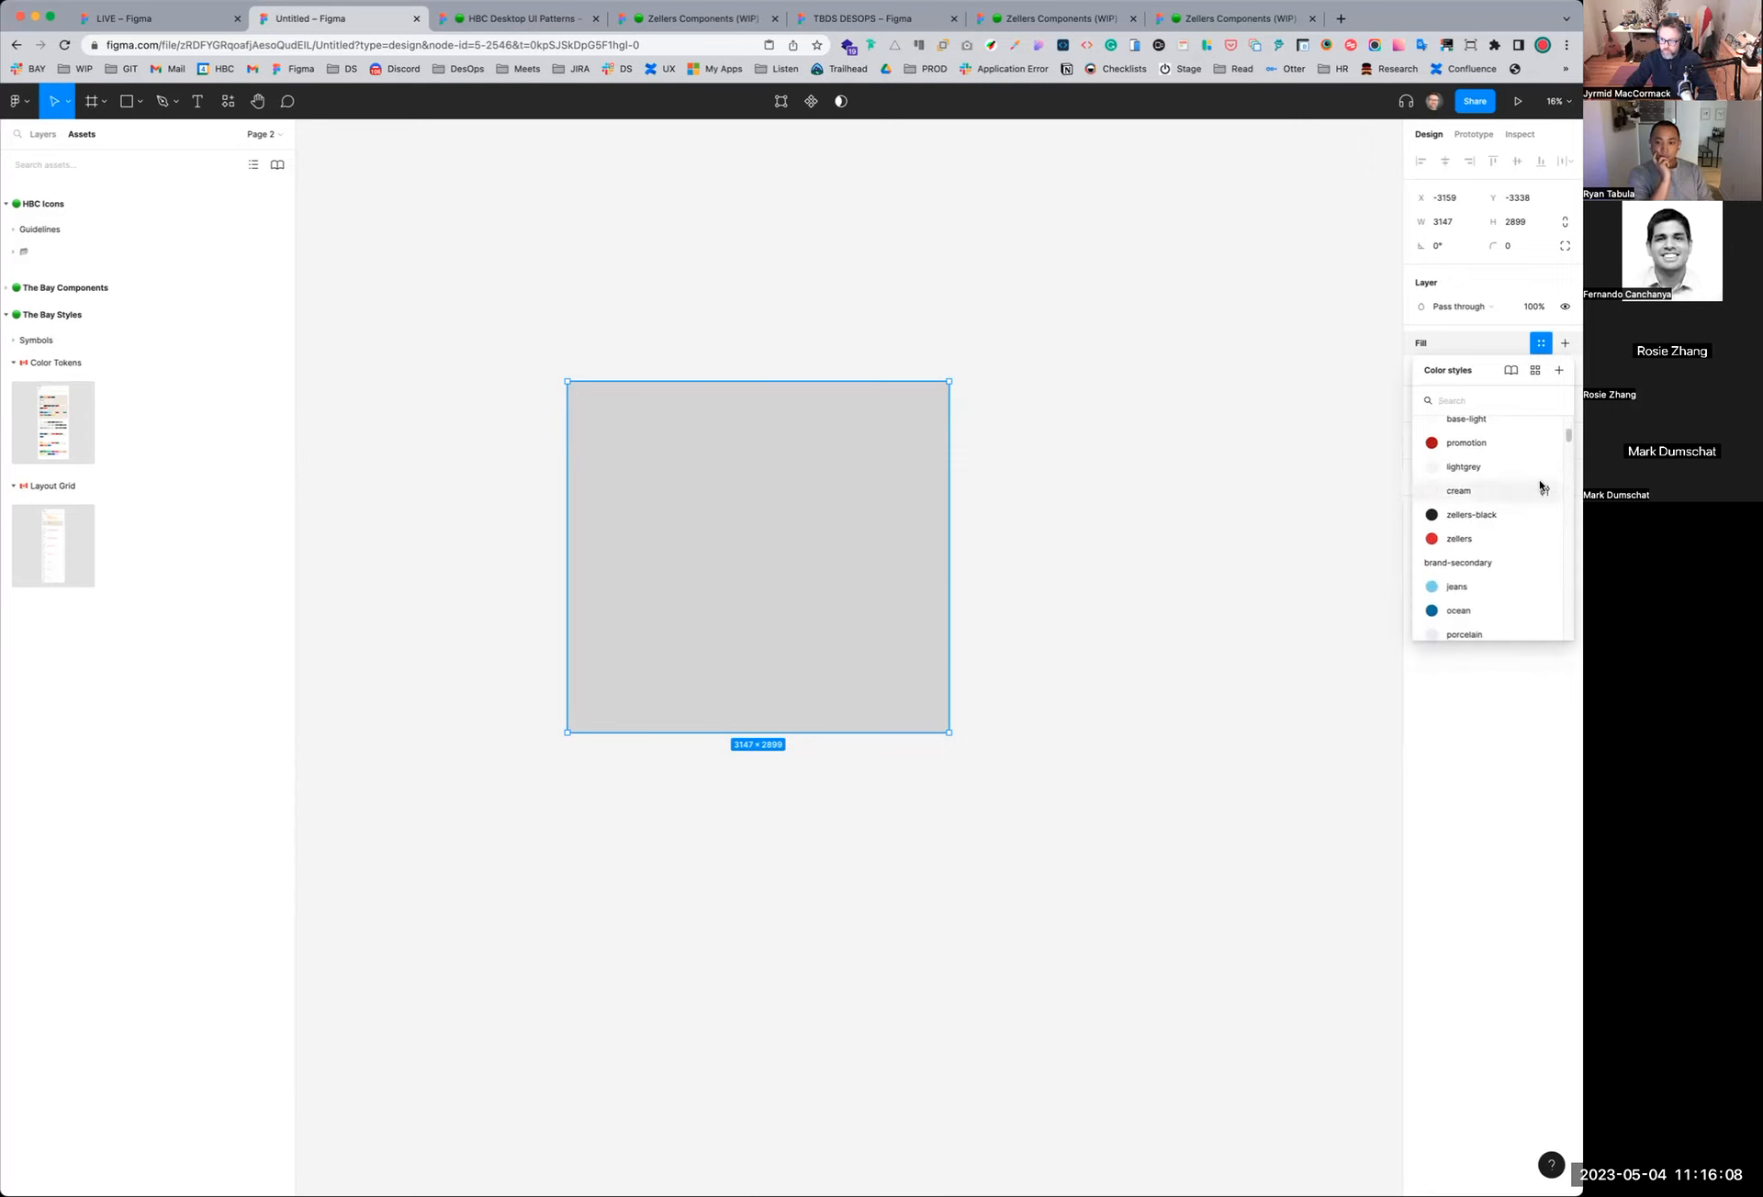
{"action": "scroll", "coordinate": [1540, 485], "scroll_direction": "down", "scroll_amount": 8}
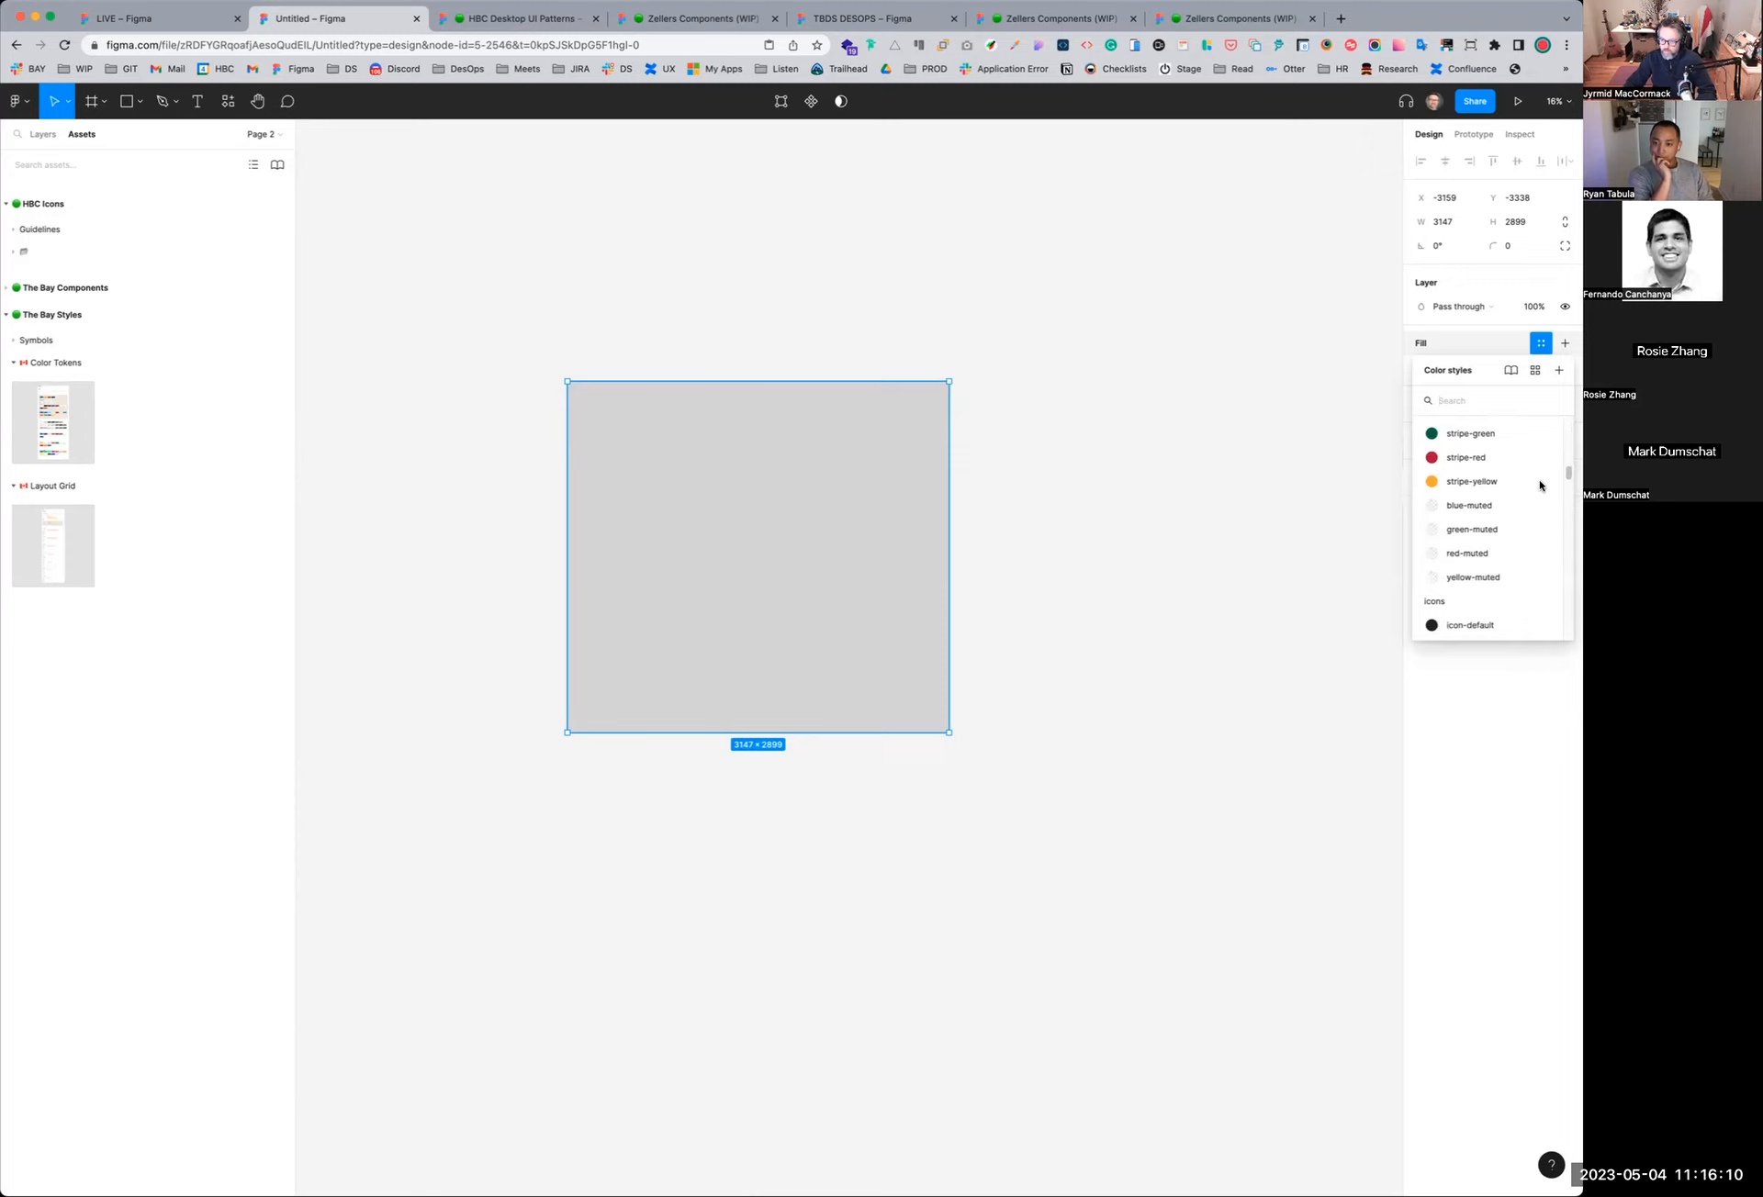
{"action": "scroll", "coordinate": [1540, 485], "scroll_direction": "down", "scroll_amount": 10}
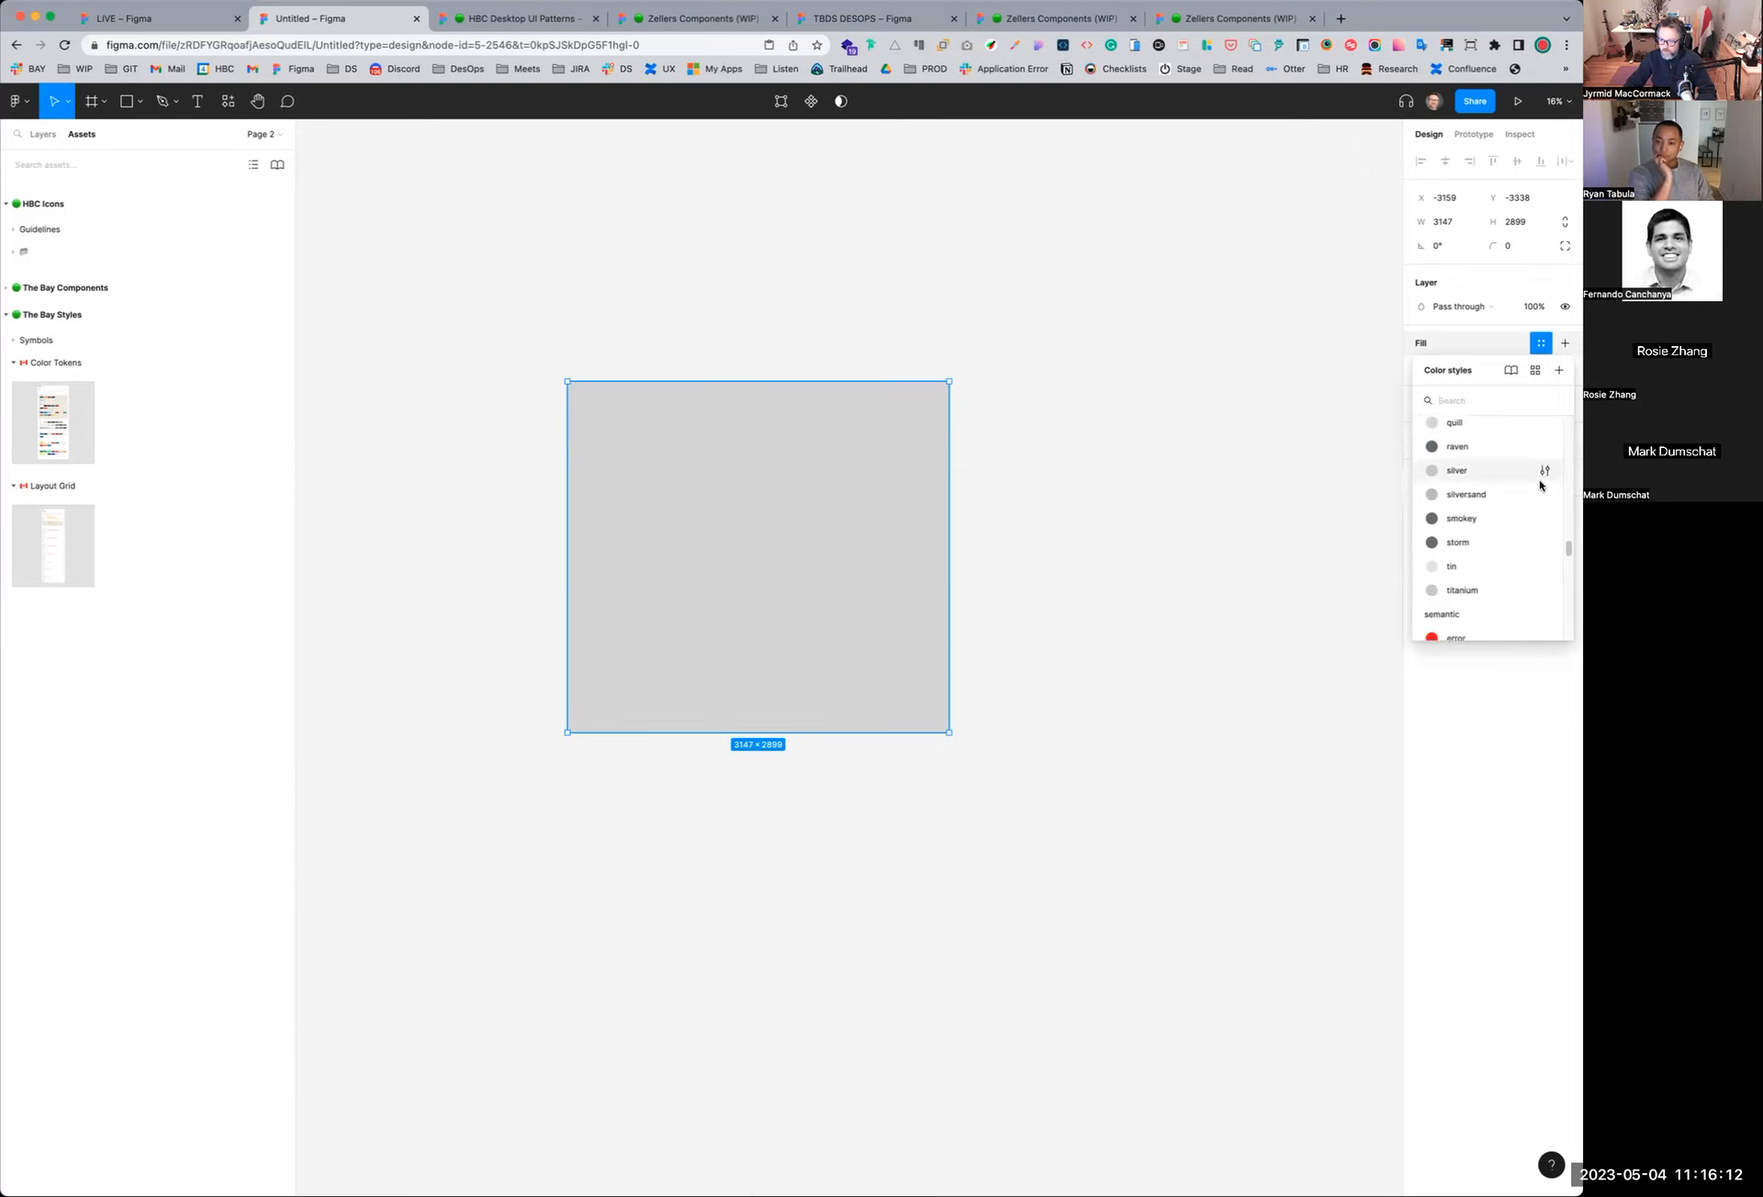
{"action": "scroll", "coordinate": [1540, 484], "scroll_direction": "down", "scroll_amount": 3}
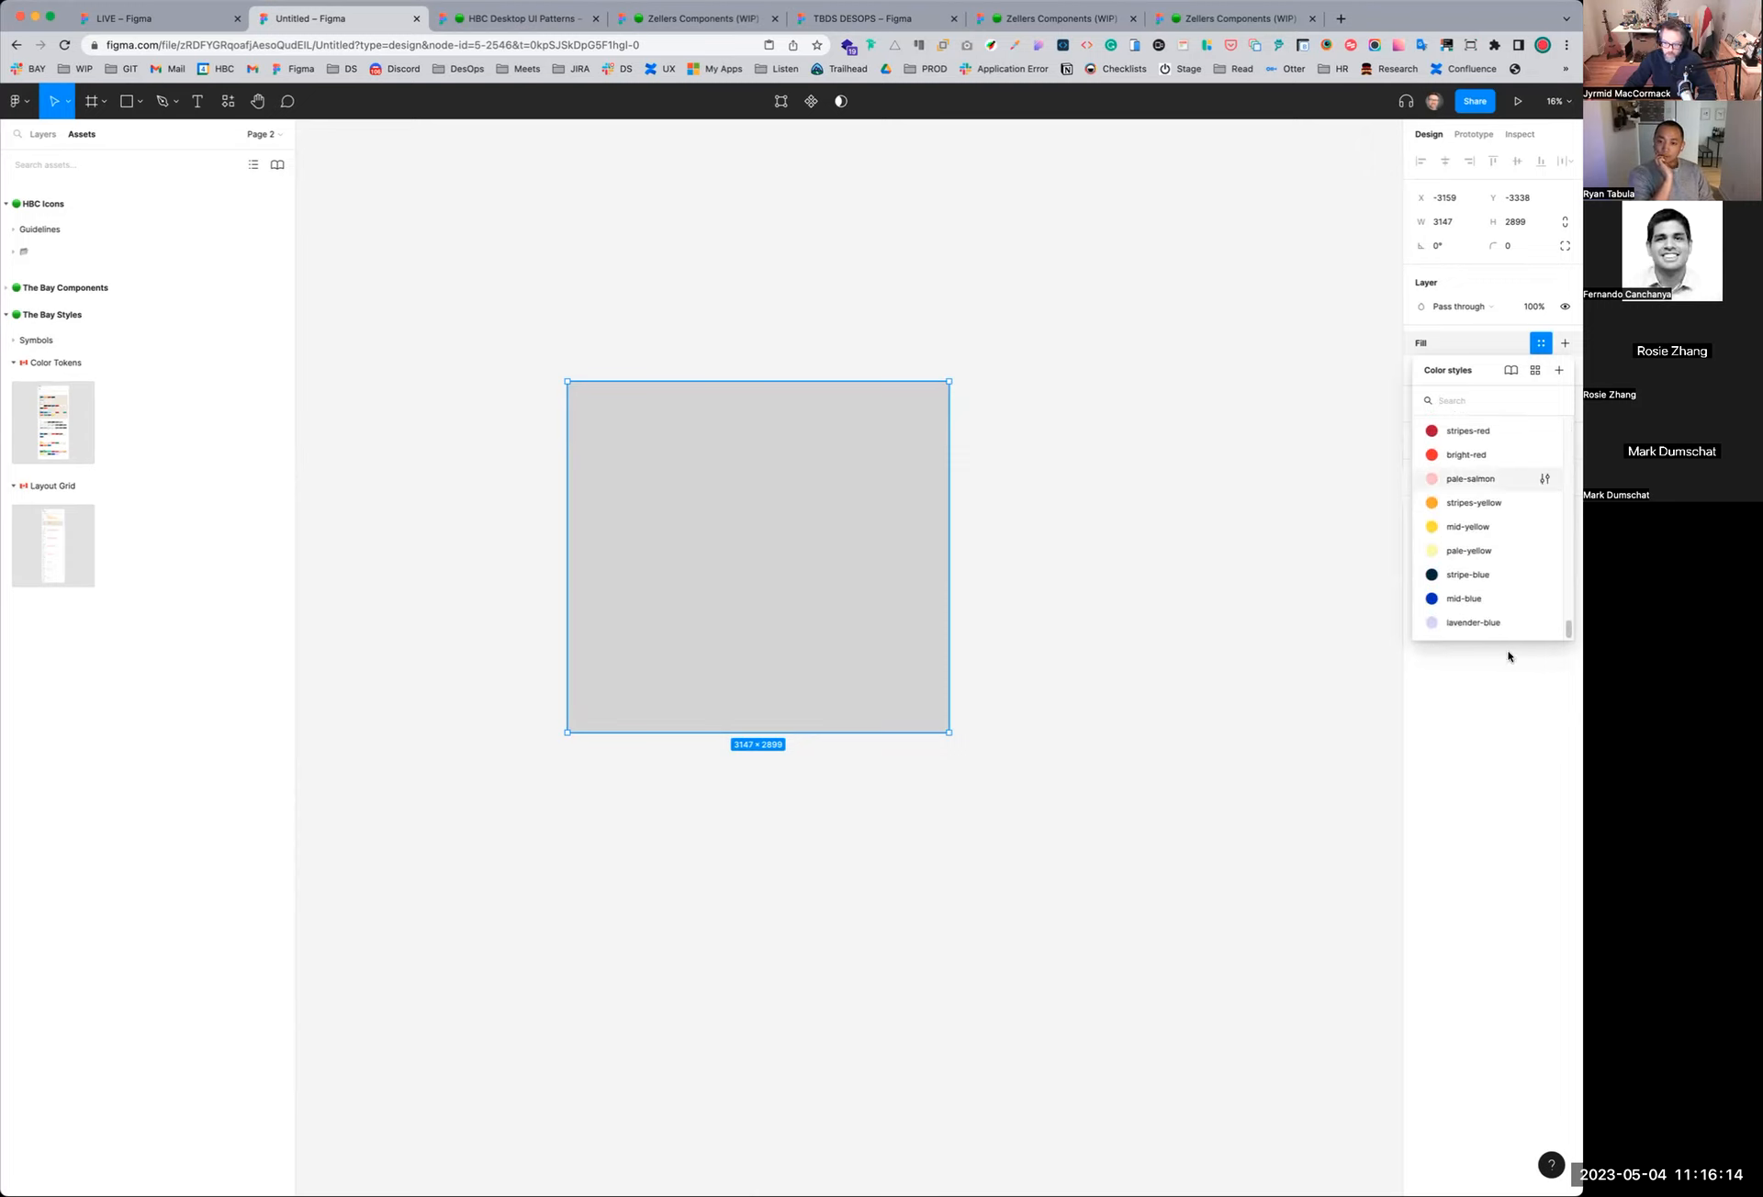
{"action": "left_click", "coordinate": [1120, 618]}
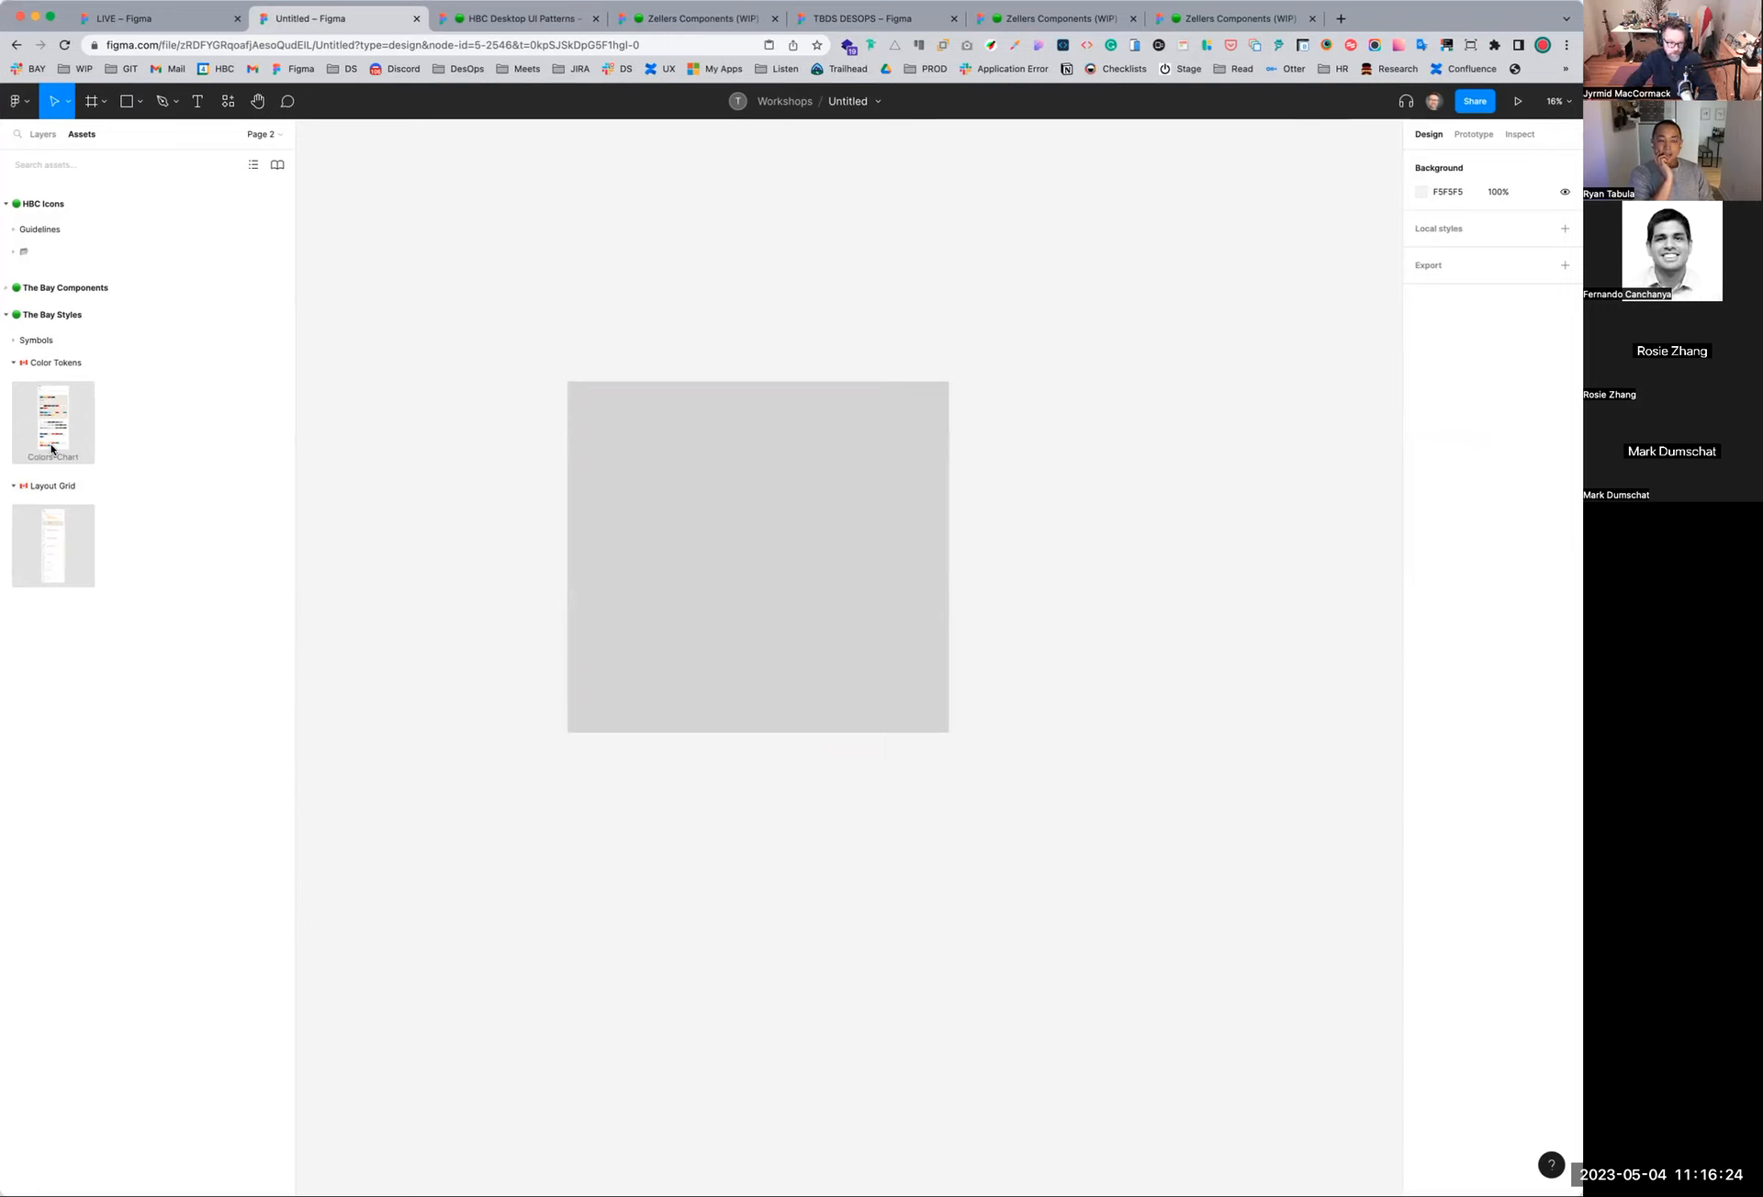
Apply the brand-primary zellers color style to the rectangle and duplicate it straight down, overlapping the original
{"action": "left_click", "coordinate": [729, 531]}
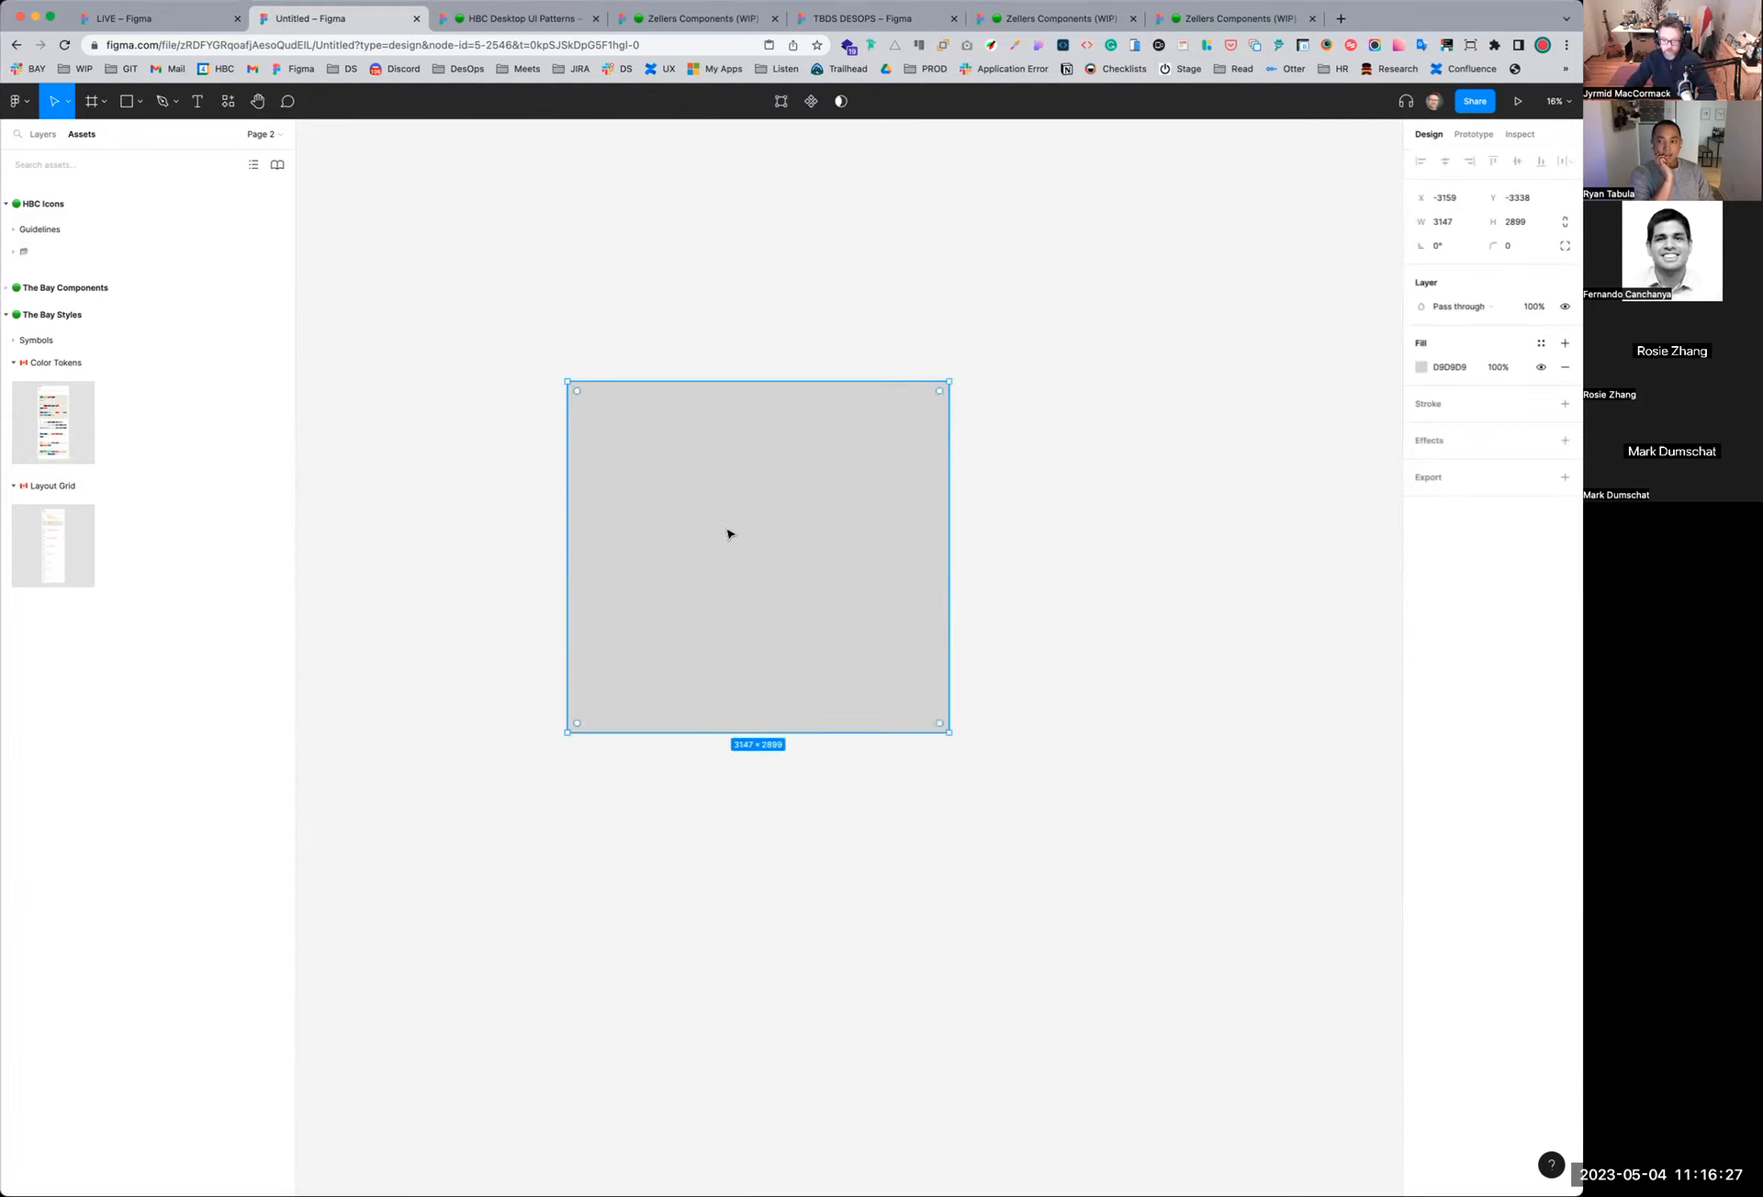
{"action": "left_click", "coordinate": [1541, 343]}
{"action": "type", "text": "zellers"}
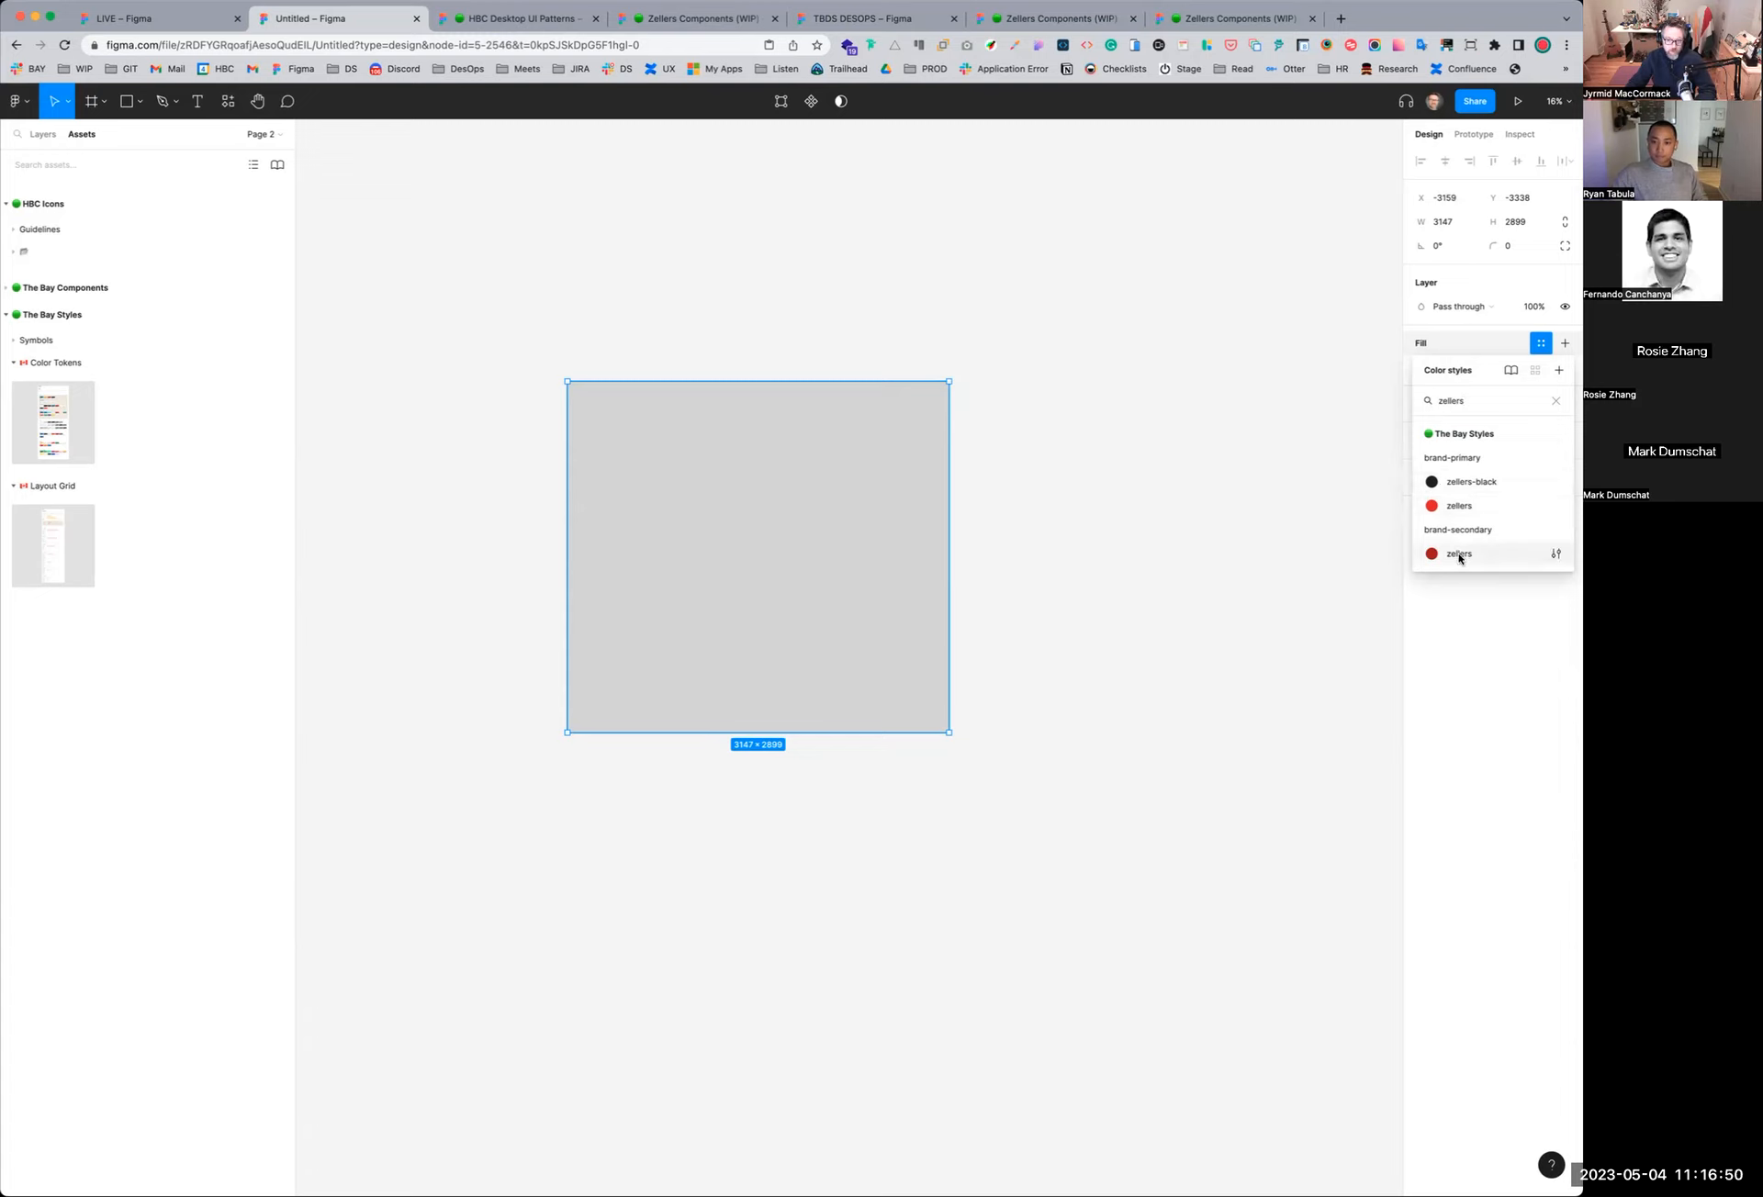
{"action": "left_click", "coordinate": [1462, 506]}
{"action": "left_click_drag", "start_coordinate": [850, 570], "coordinate": [858, 757]}
Change the lower rectangle's fill to the pale-salmon style from the promotion group and deselect it
{"action": "left_click", "coordinate": [1460, 342]}
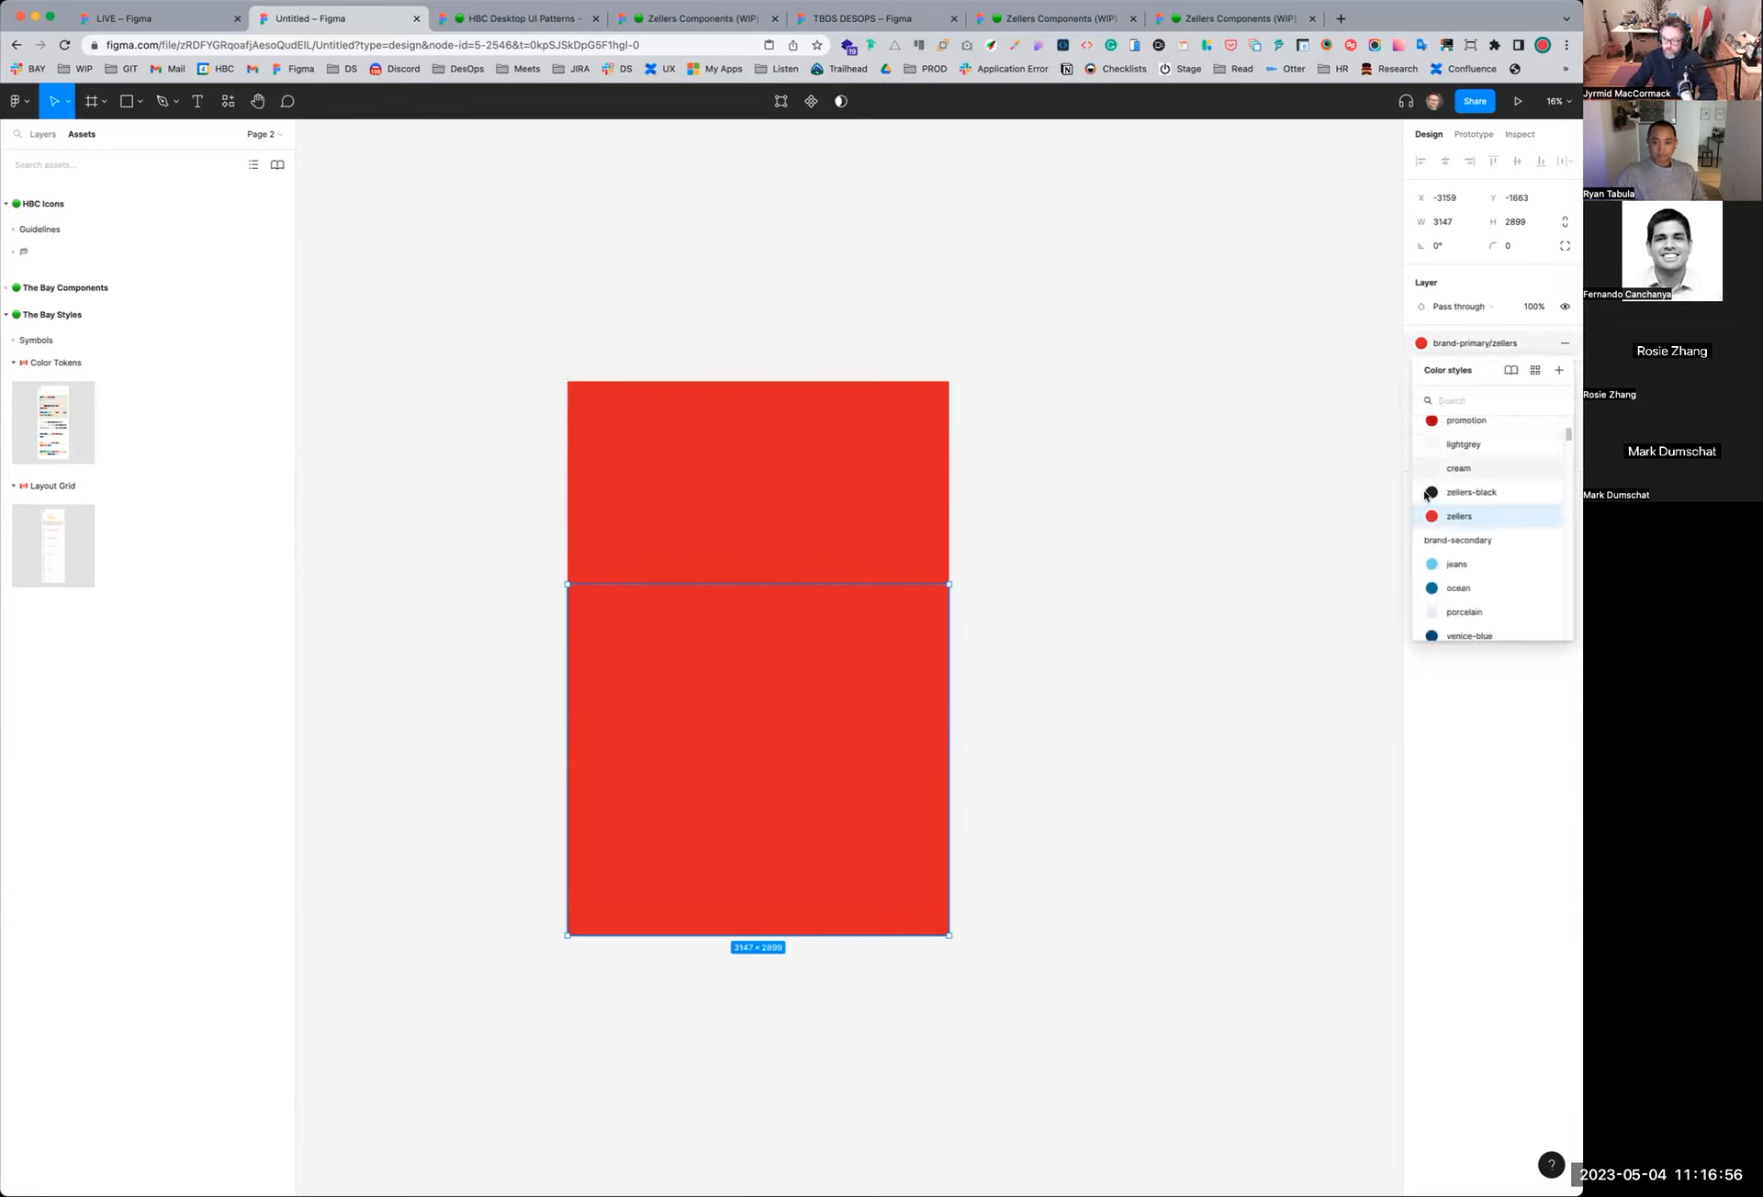
{"action": "scroll", "coordinate": [1468, 533], "scroll_direction": "down", "scroll_amount": 5}
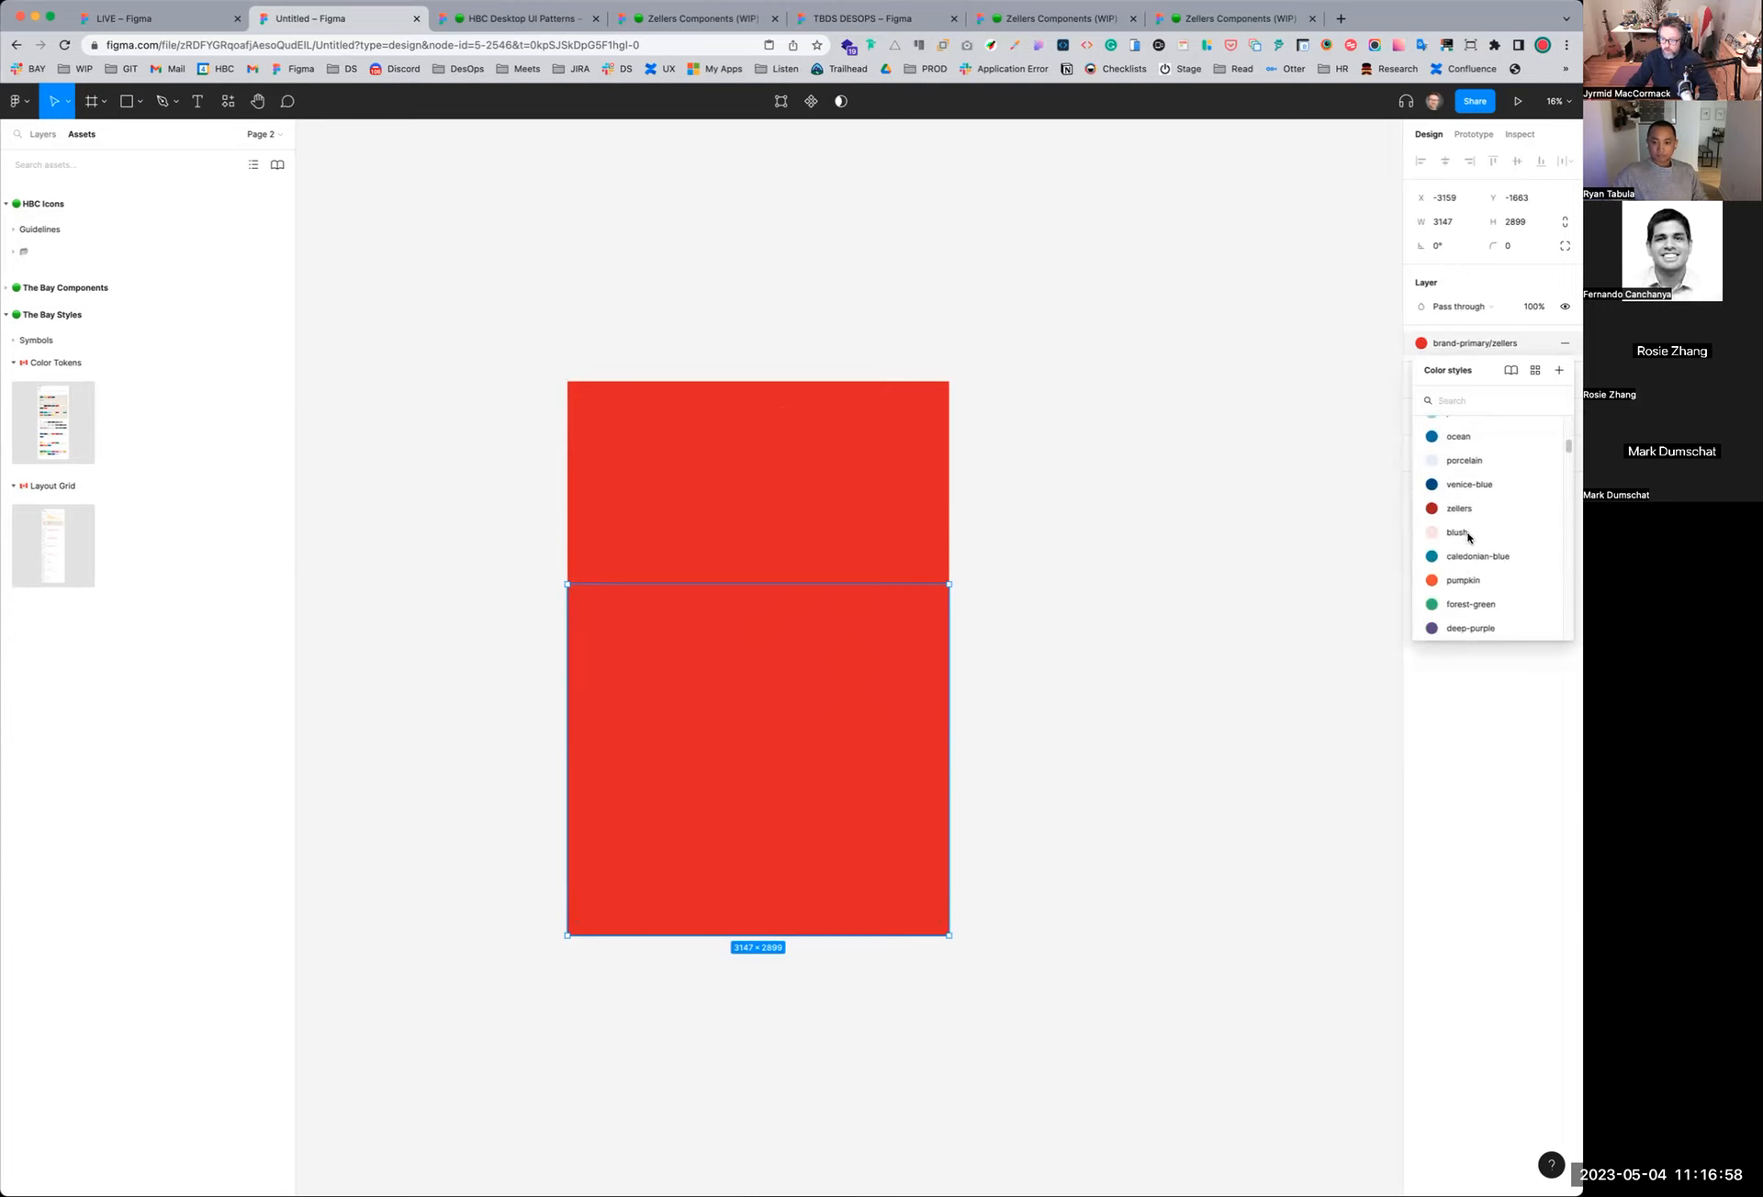
{"action": "scroll", "coordinate": [1462, 569], "scroll_direction": "down", "scroll_amount": 5}
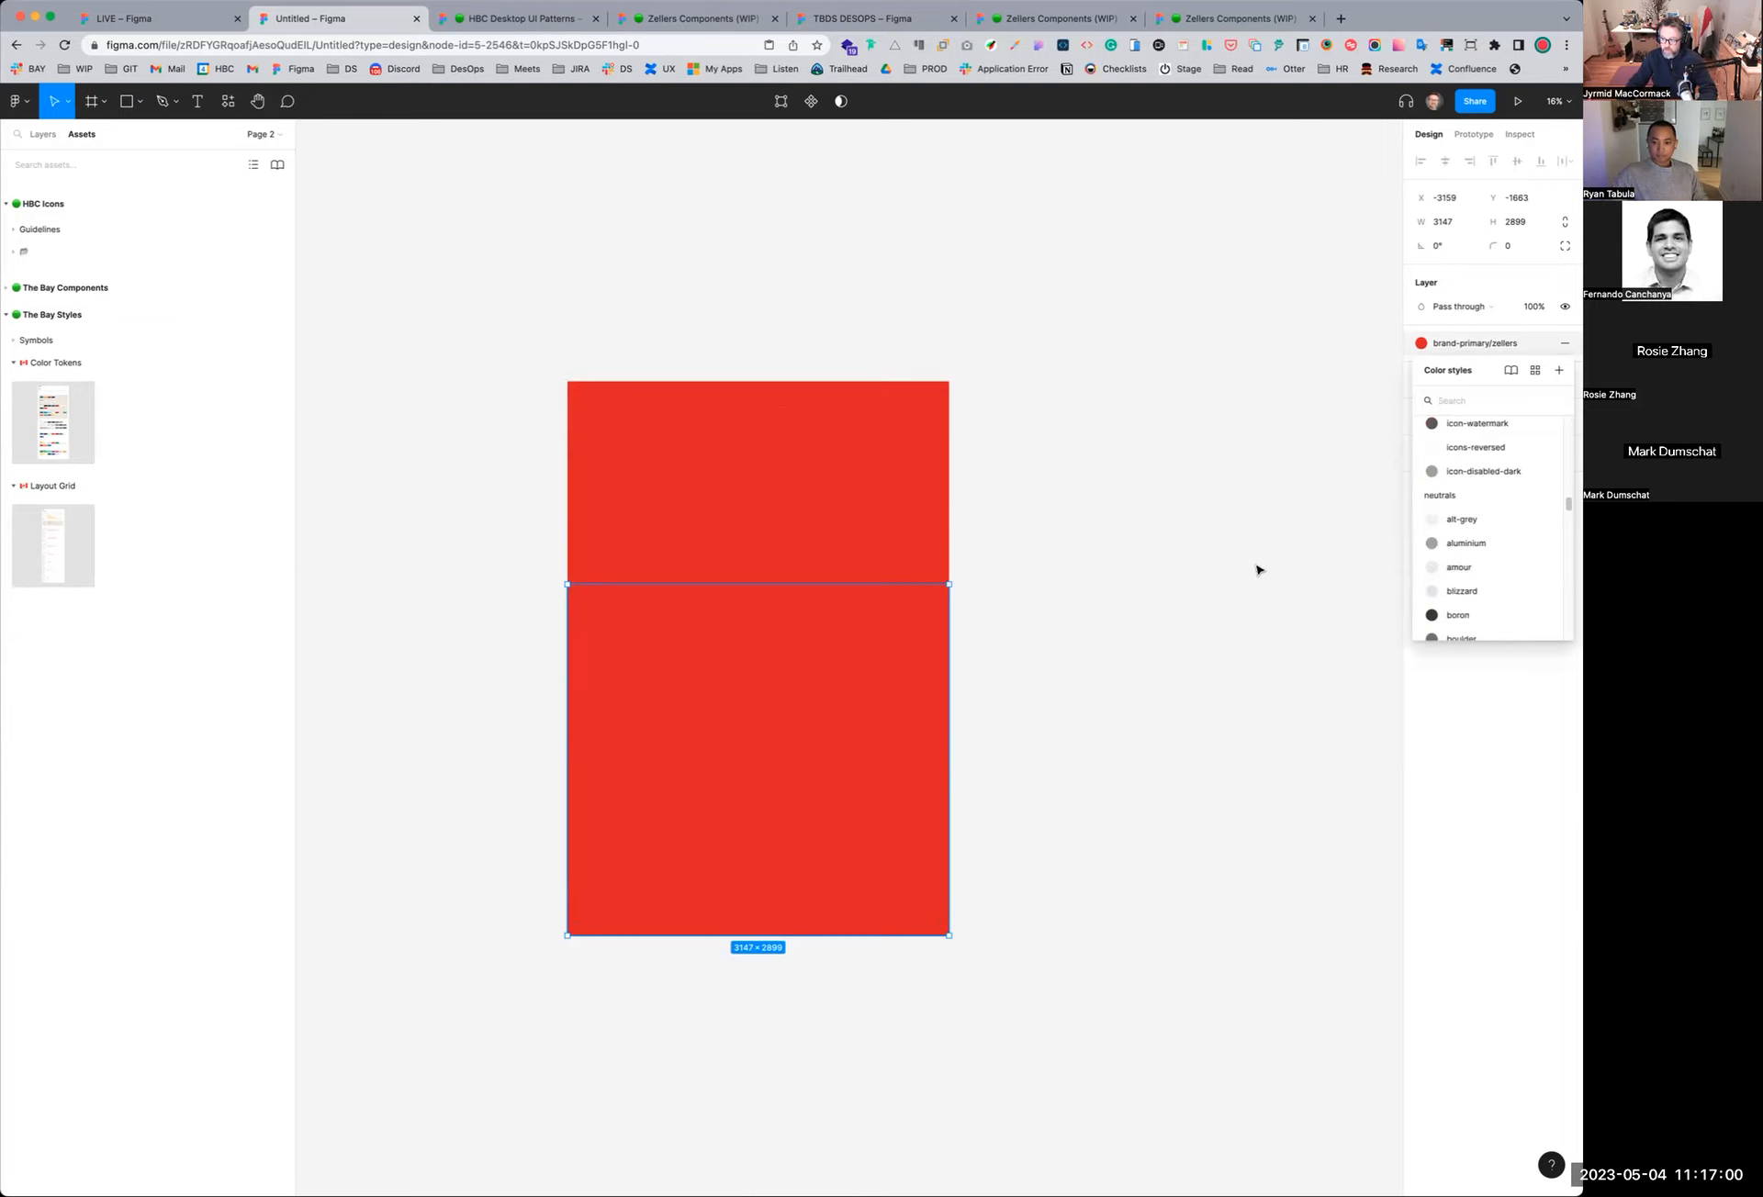
{"action": "scroll", "coordinate": [1338, 579], "scroll_direction": "down", "scroll_amount": 5}
{"action": "scroll", "coordinate": [1470, 560], "scroll_direction": "down", "scroll_amount": 10}
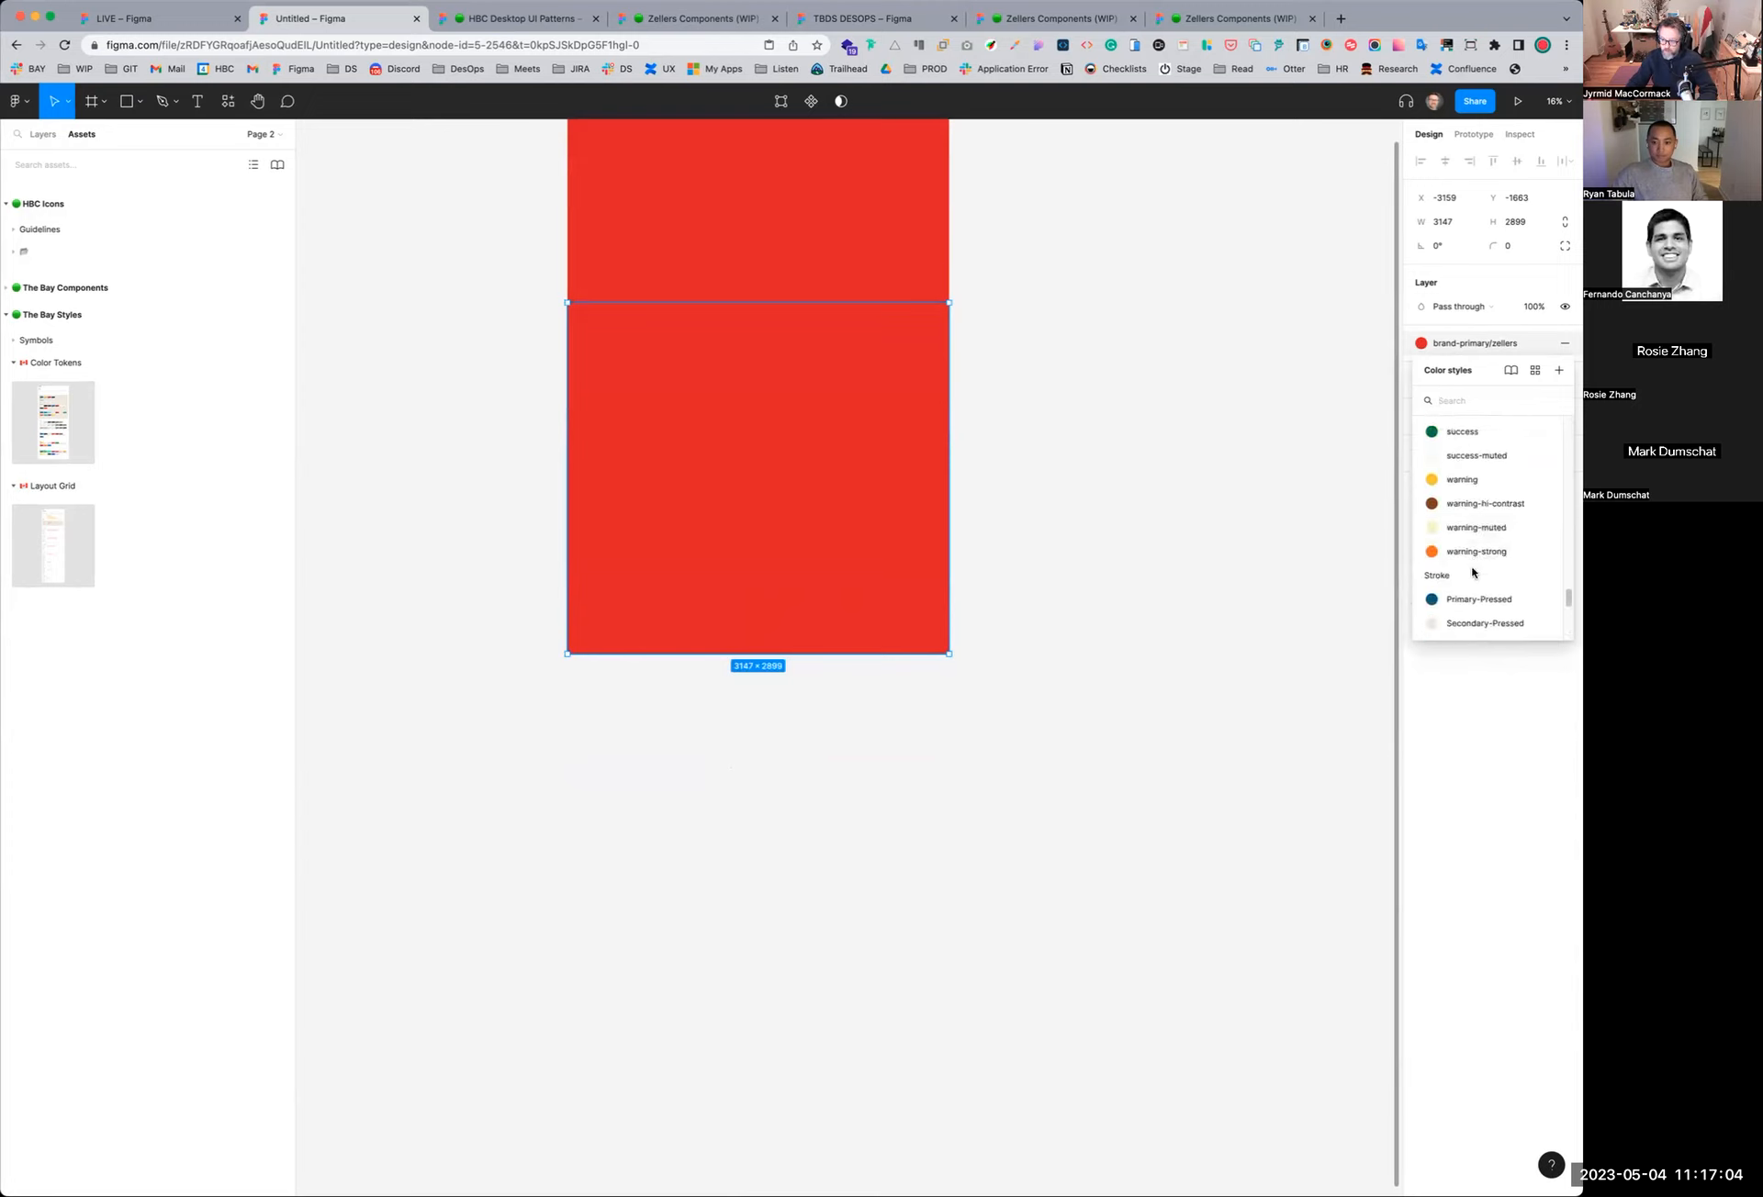
{"action": "scroll", "coordinate": [1470, 570], "scroll_direction": "down", "scroll_amount": 5}
{"action": "scroll", "coordinate": [1468, 577], "scroll_direction": "up", "scroll_amount": 2}
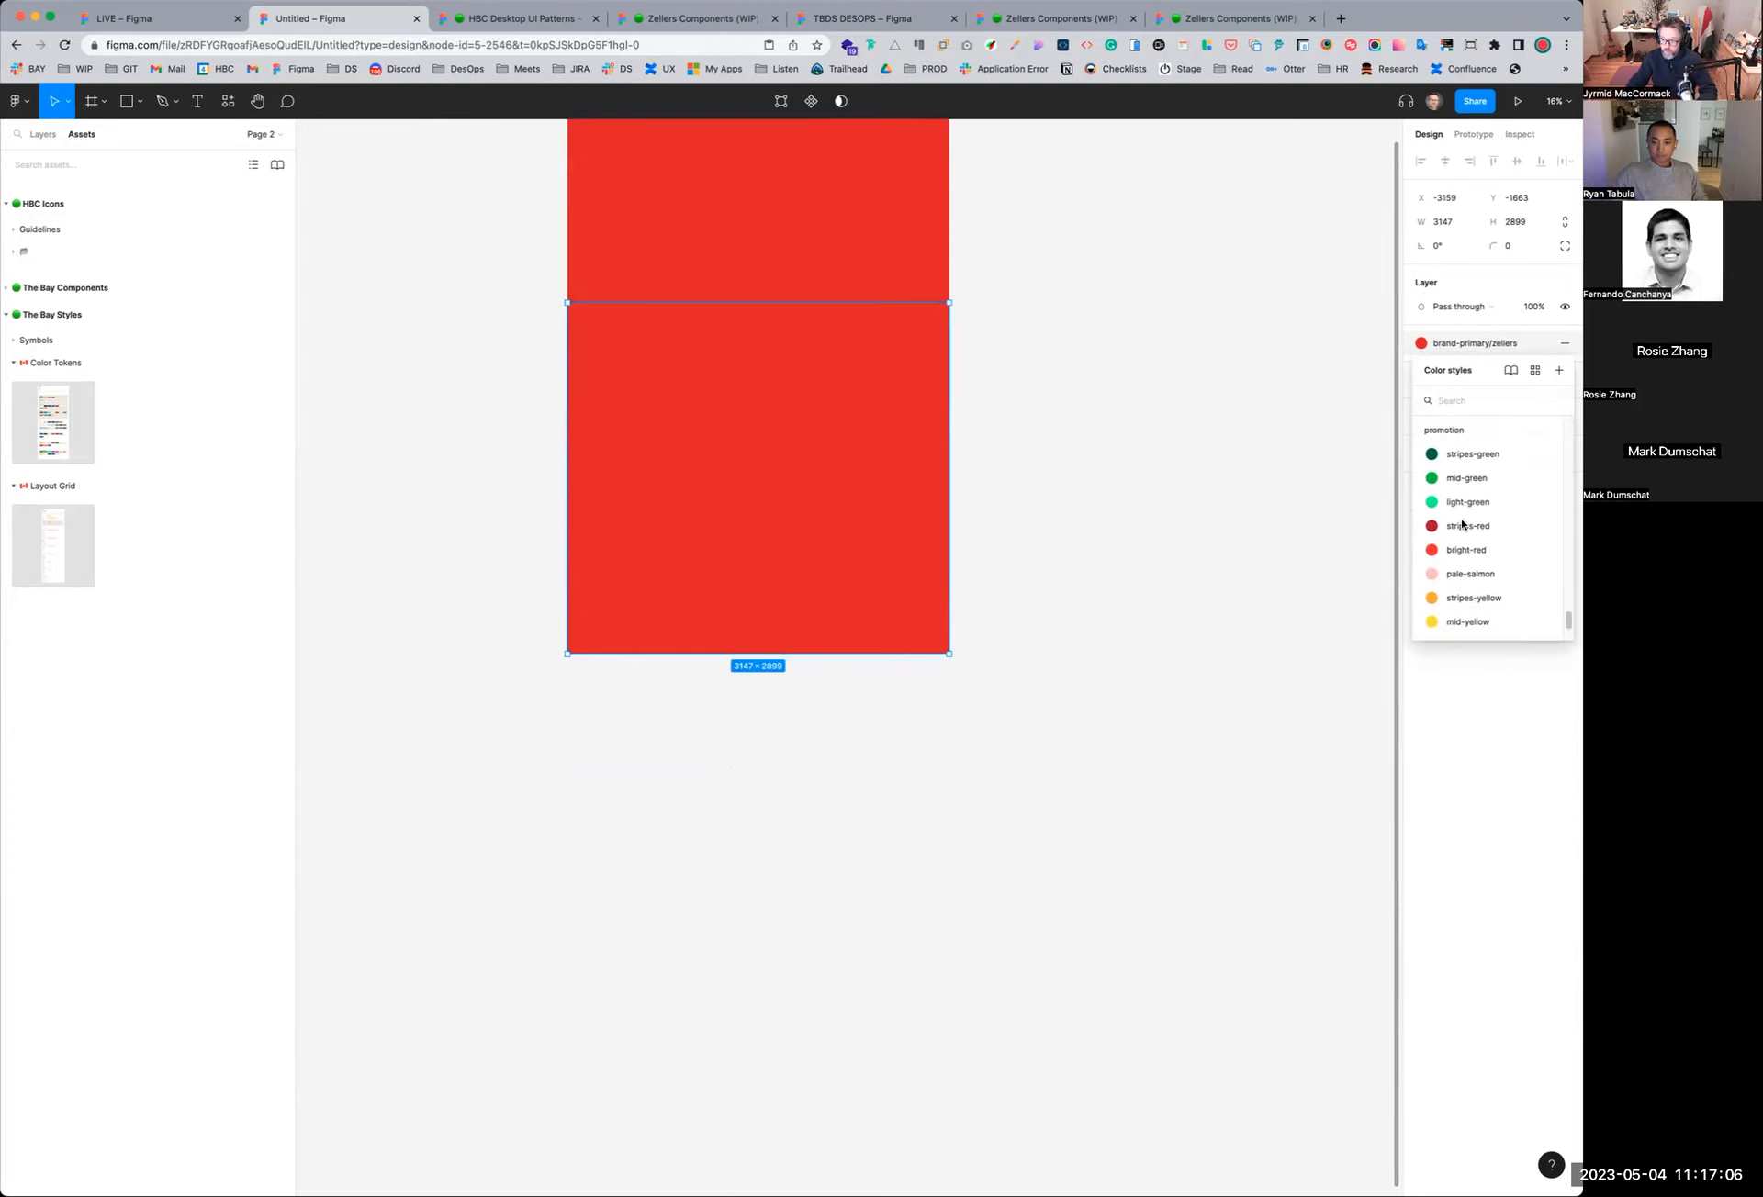
{"action": "left_click", "coordinate": [1460, 579]}
{"action": "left_click", "coordinate": [1148, 547]}
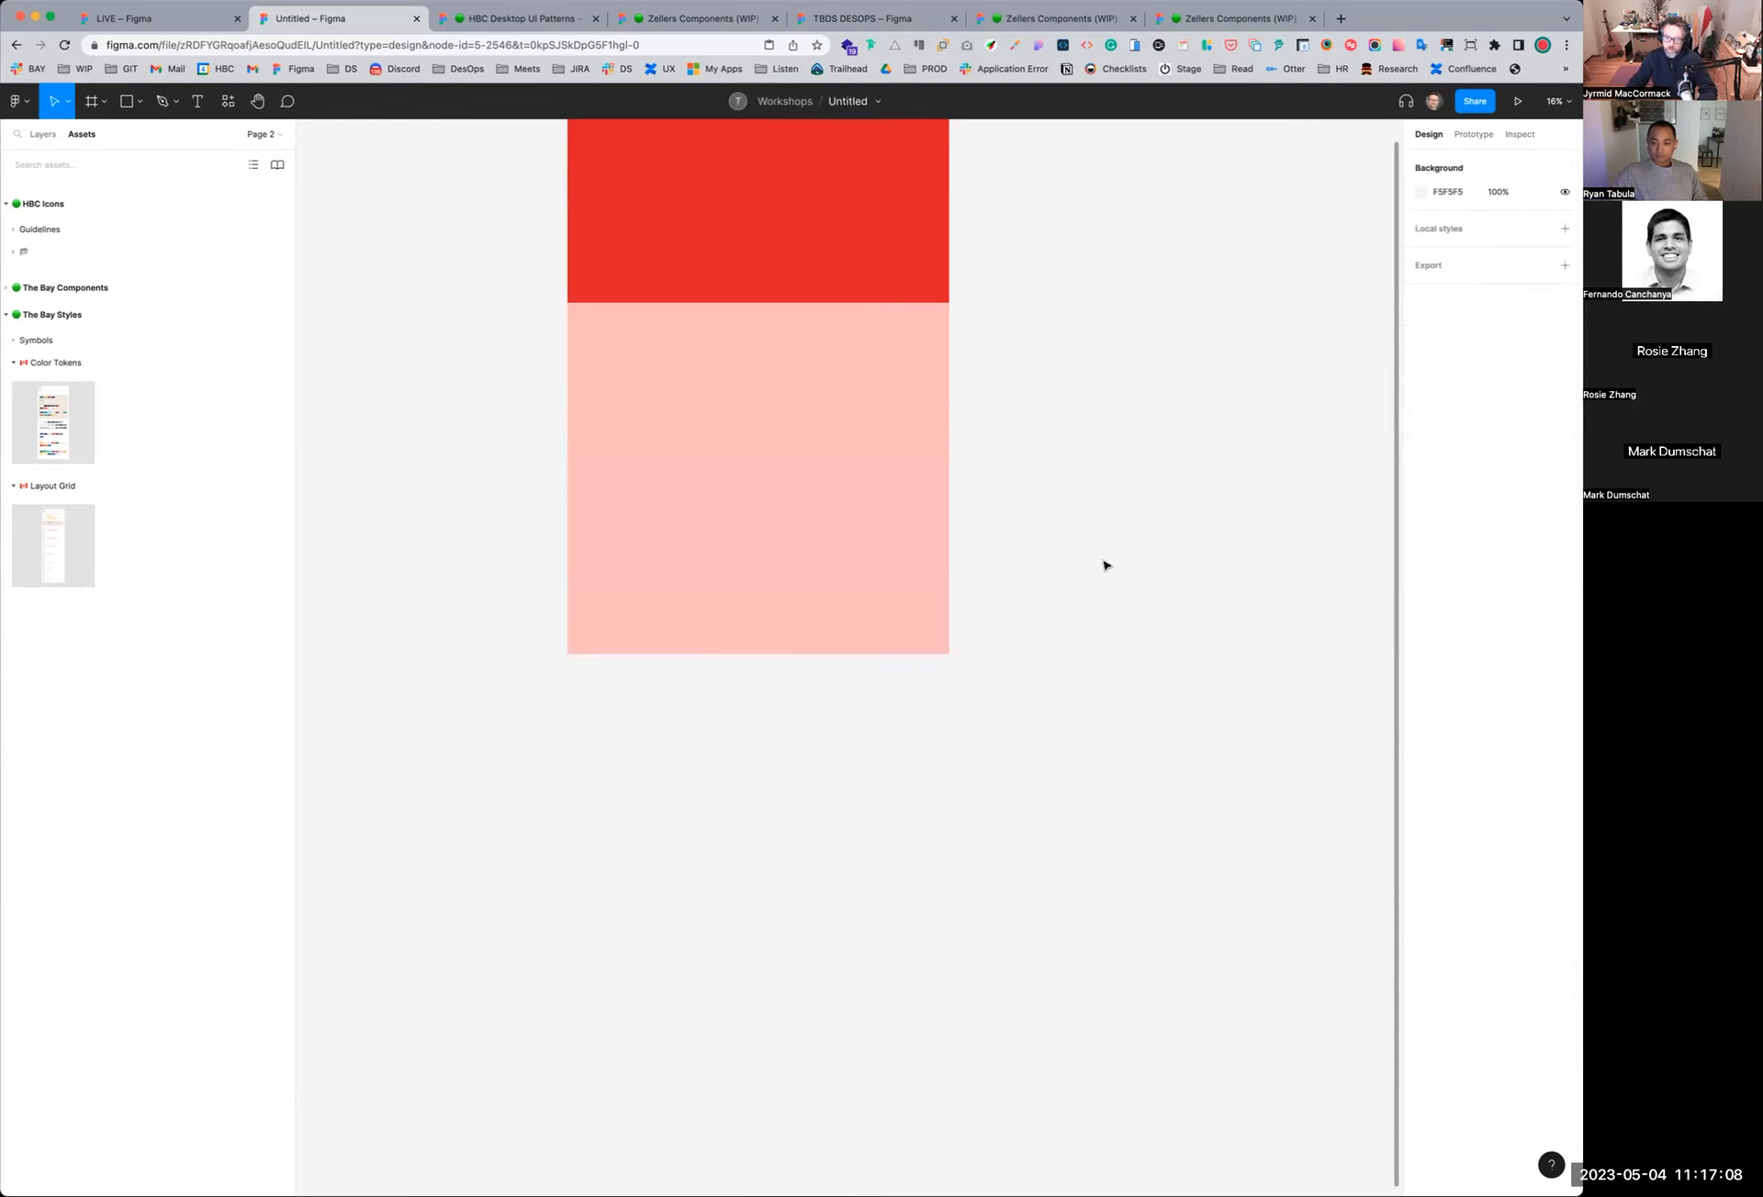
Delete the red and pale-salmon rectangles from the canvas
{"action": "scroll", "coordinate": [1010, 716], "scroll_direction": "up", "scroll_amount": 5}
{"action": "scroll", "coordinate": [991, 817], "scroll_direction": "left", "scroll_amount": 4}
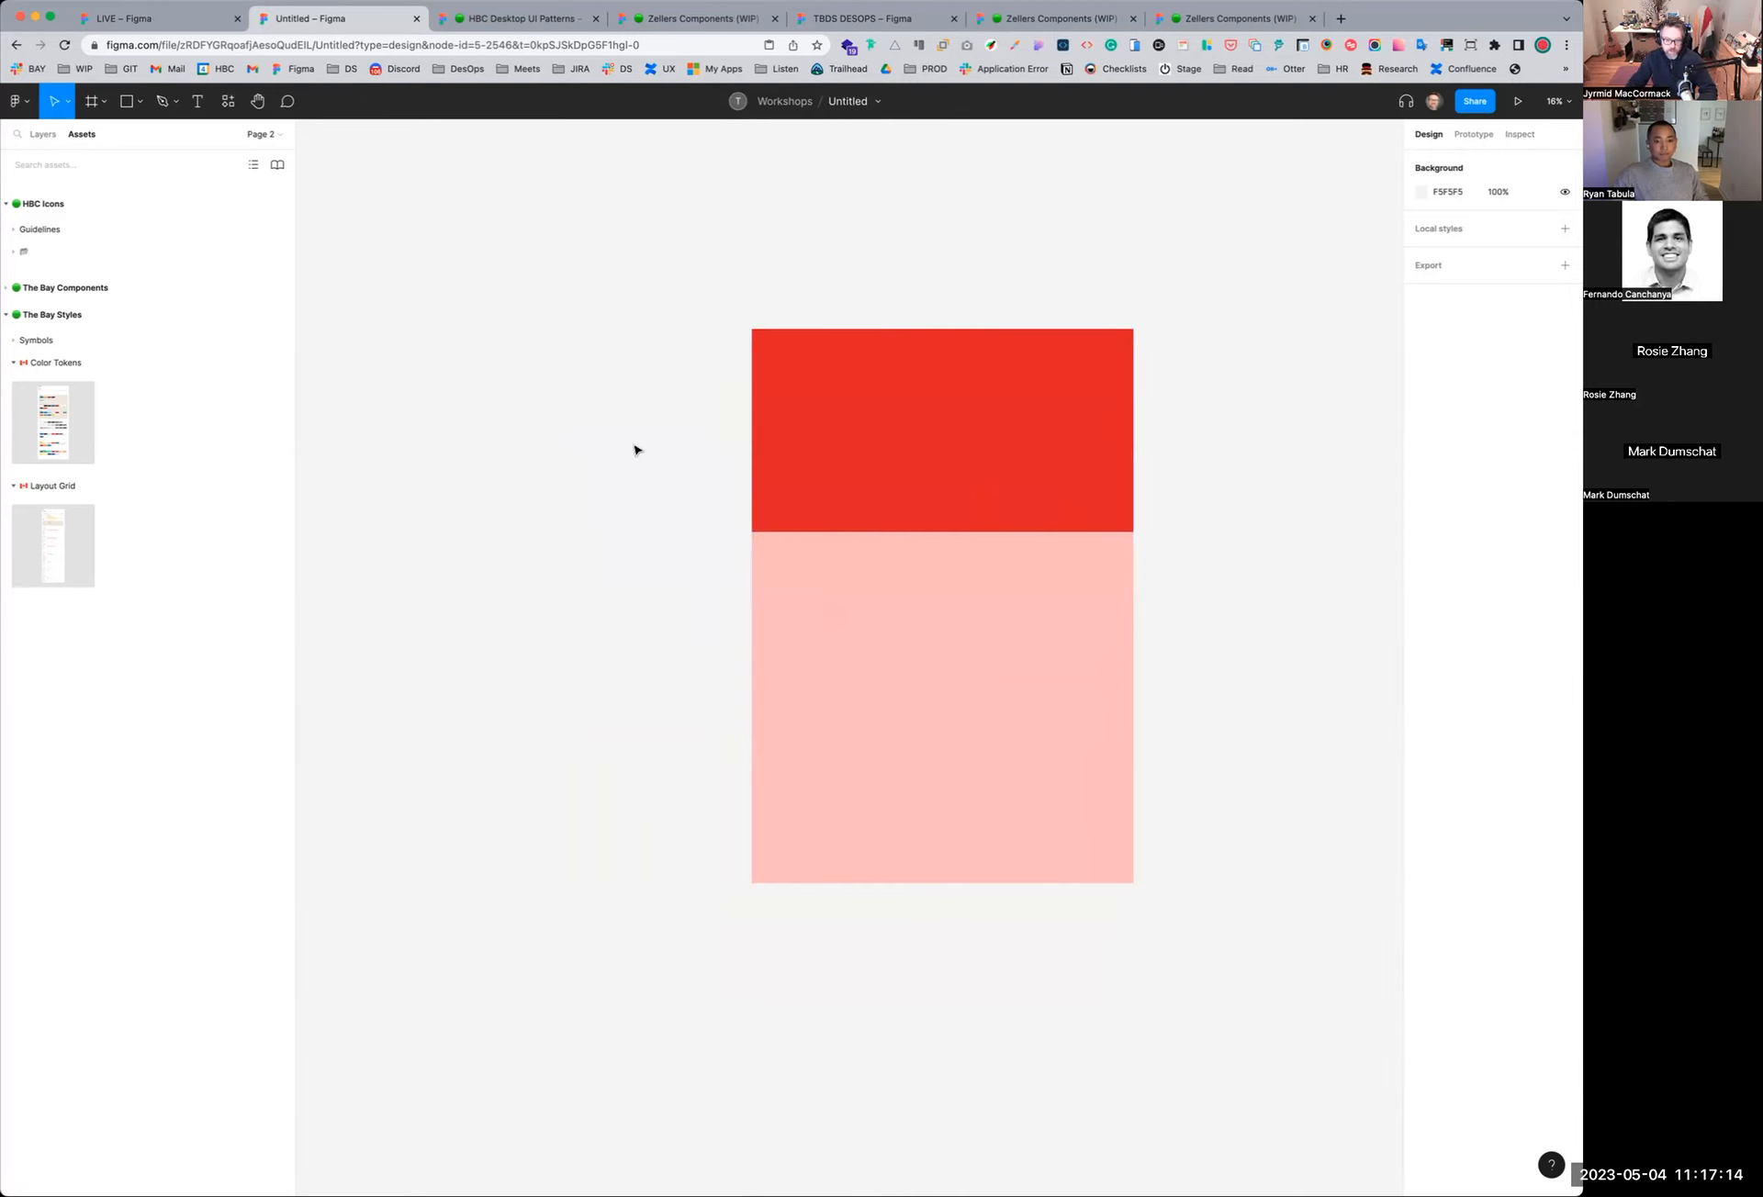
{"action": "left_click_drag", "start_coordinate": [577, 400], "coordinate": [1001, 656]}
{"action": "left_click_drag", "start_coordinate": [569, 549], "coordinate": [803, 638]}
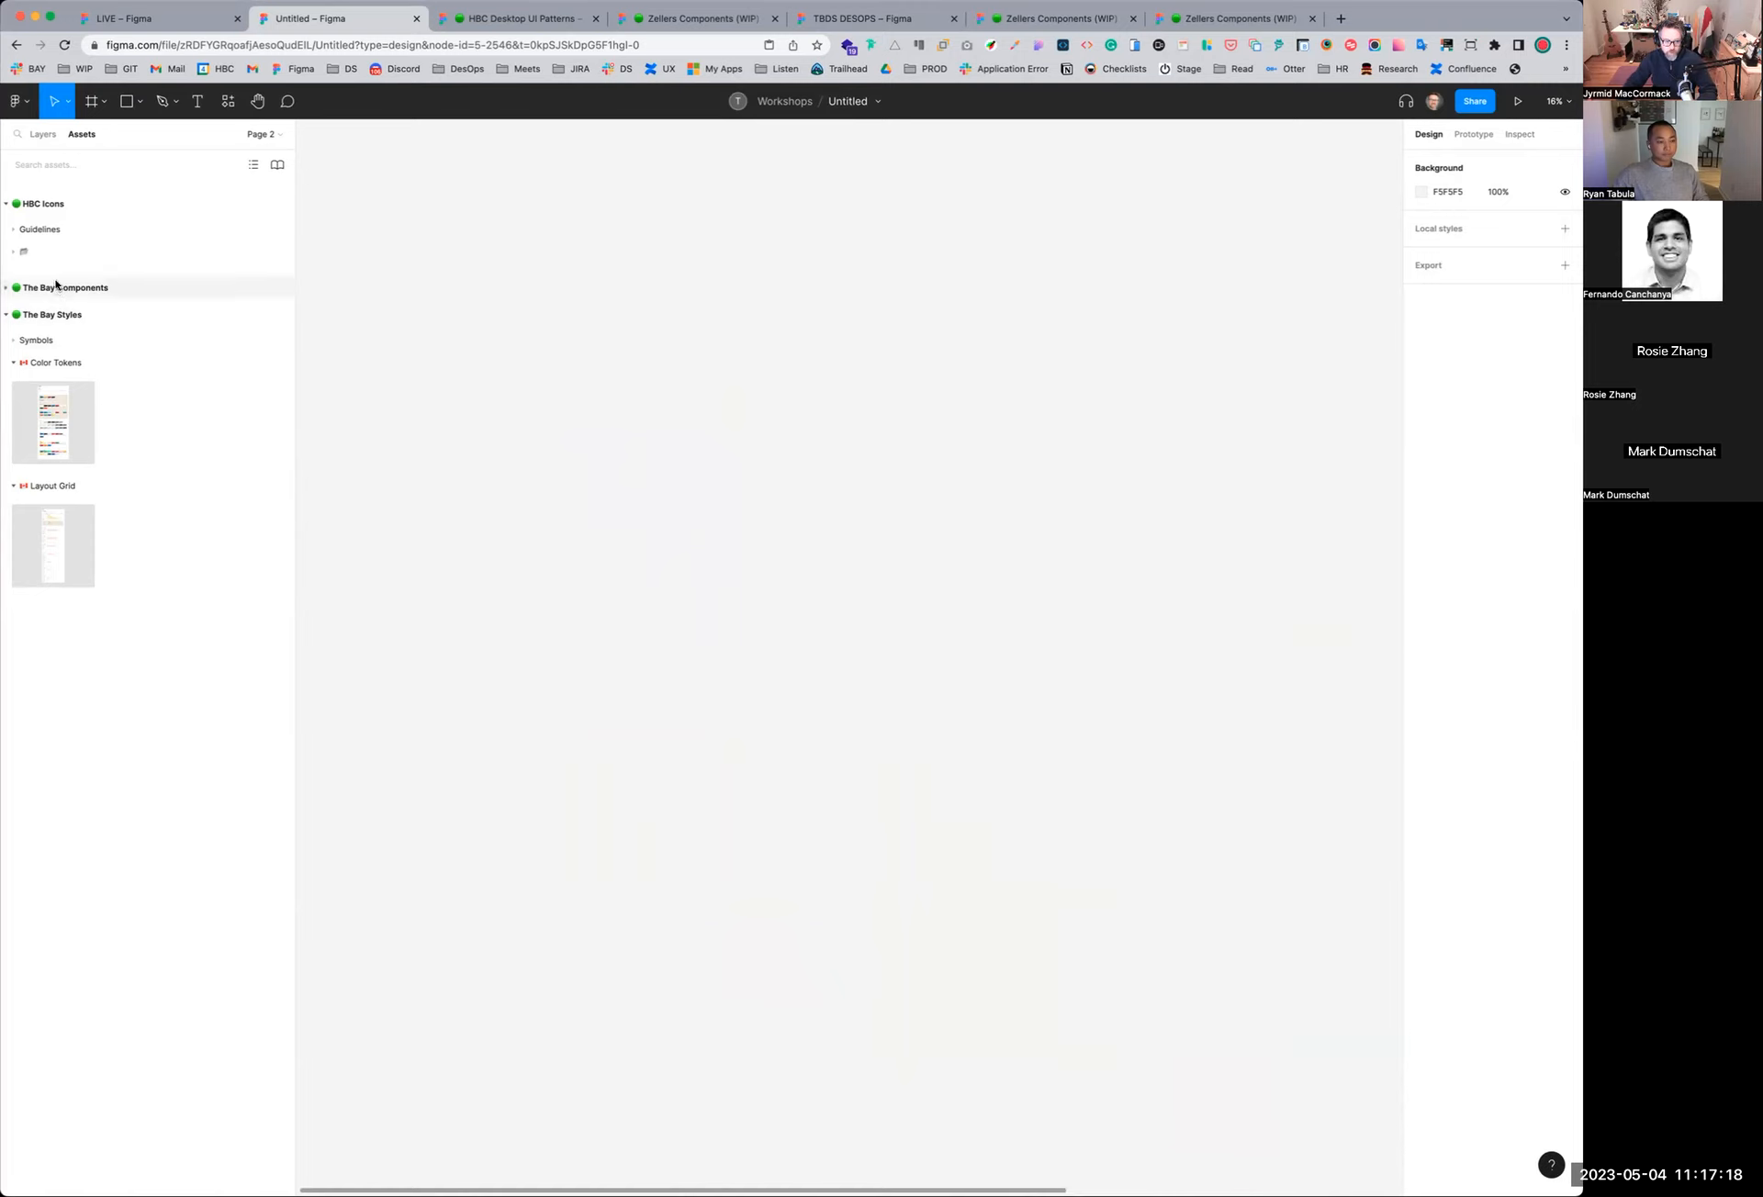
Collapse The Bay Styles library and expand the Storefront group of The Bay Components
{"action": "left_click", "coordinate": [6, 288]}
{"action": "left_click", "coordinate": [3, 314]}
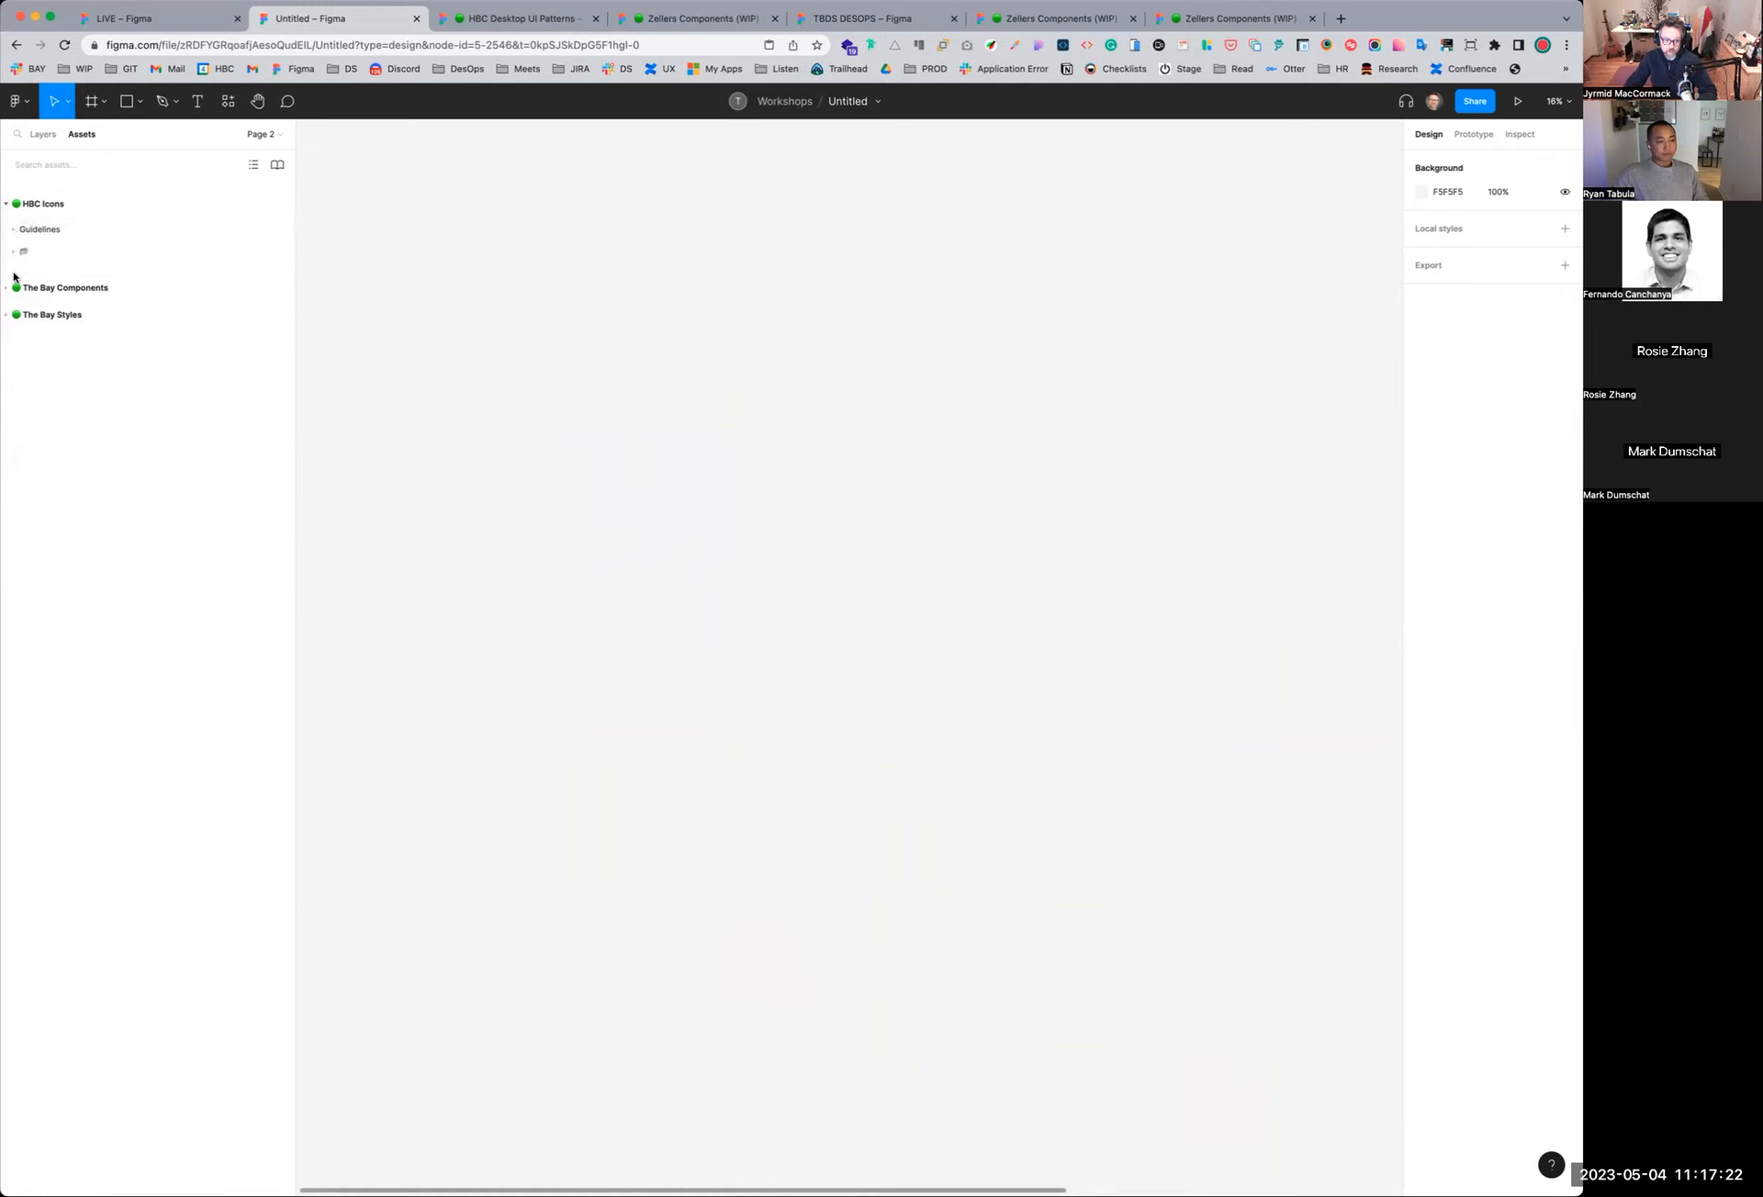
{"action": "left_click", "coordinate": [5, 288]}
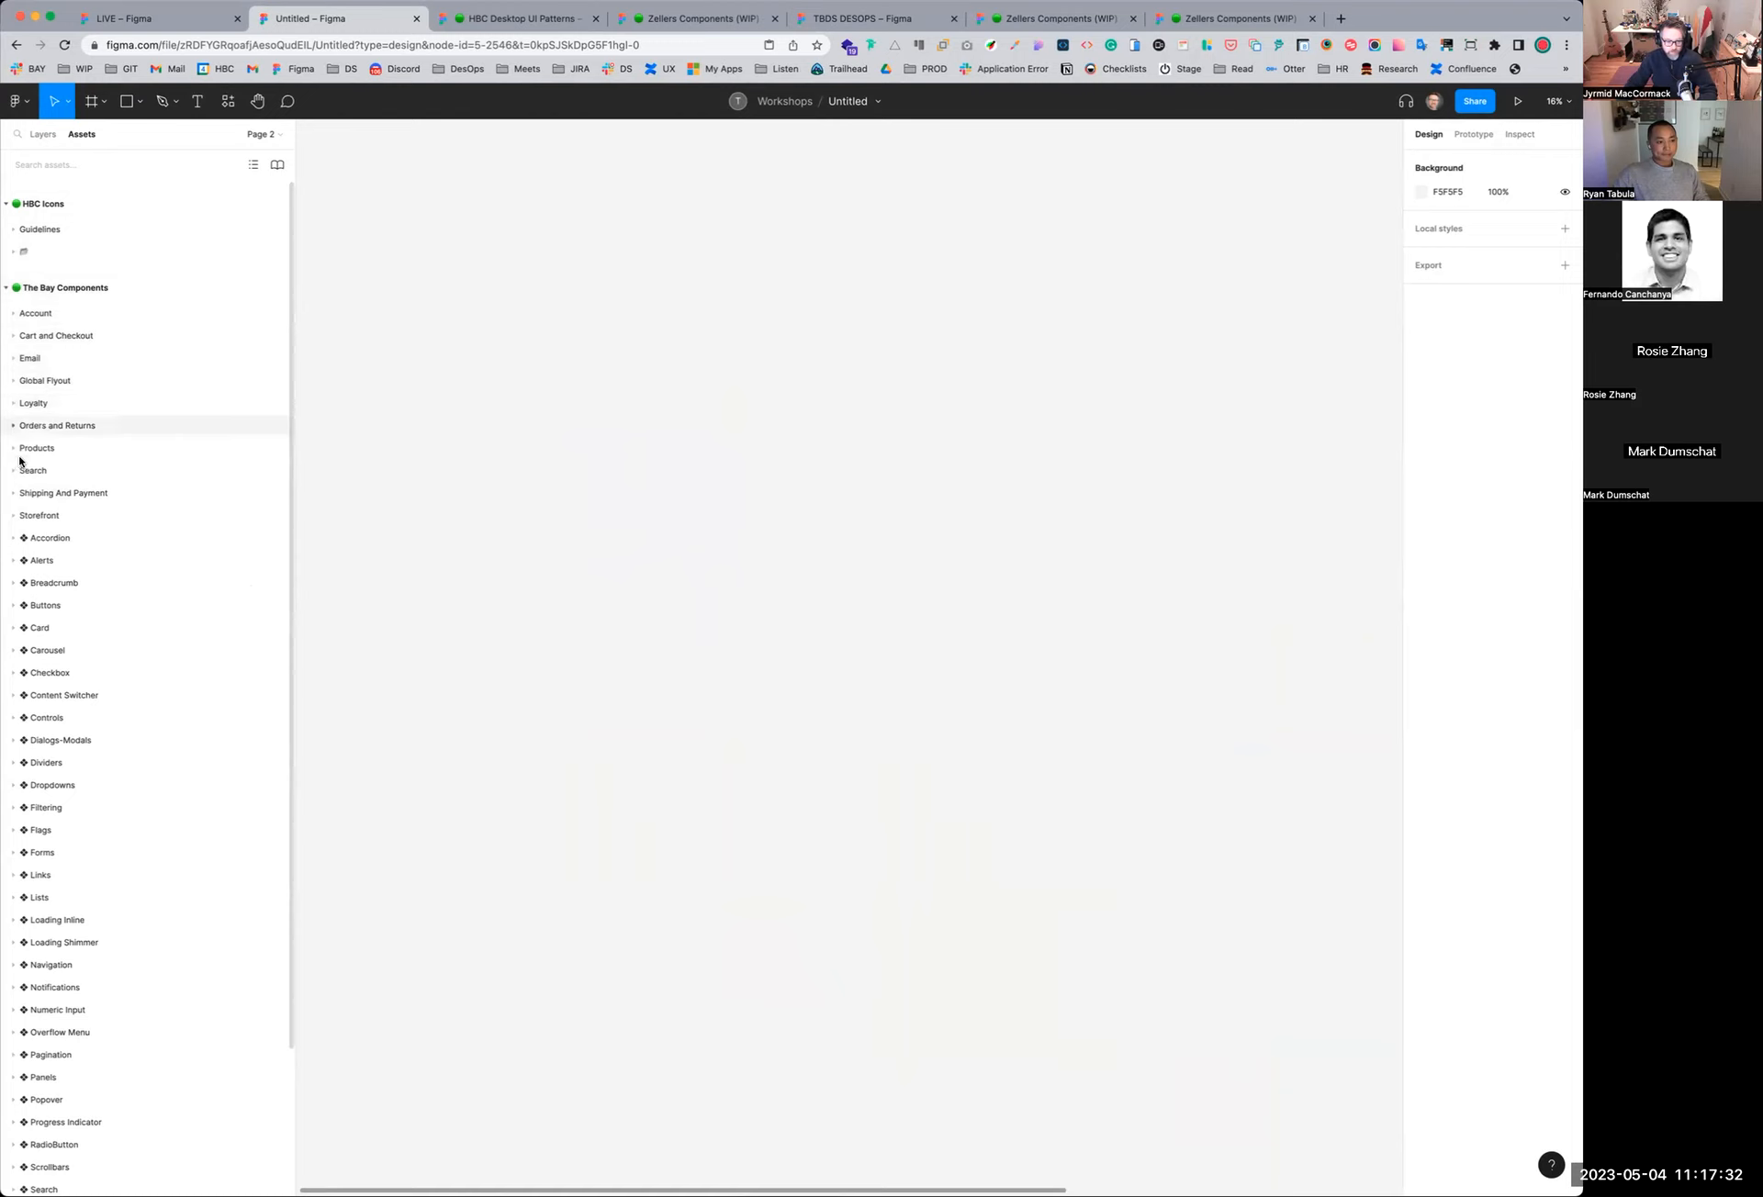
{"action": "left_click", "coordinate": [11, 516]}
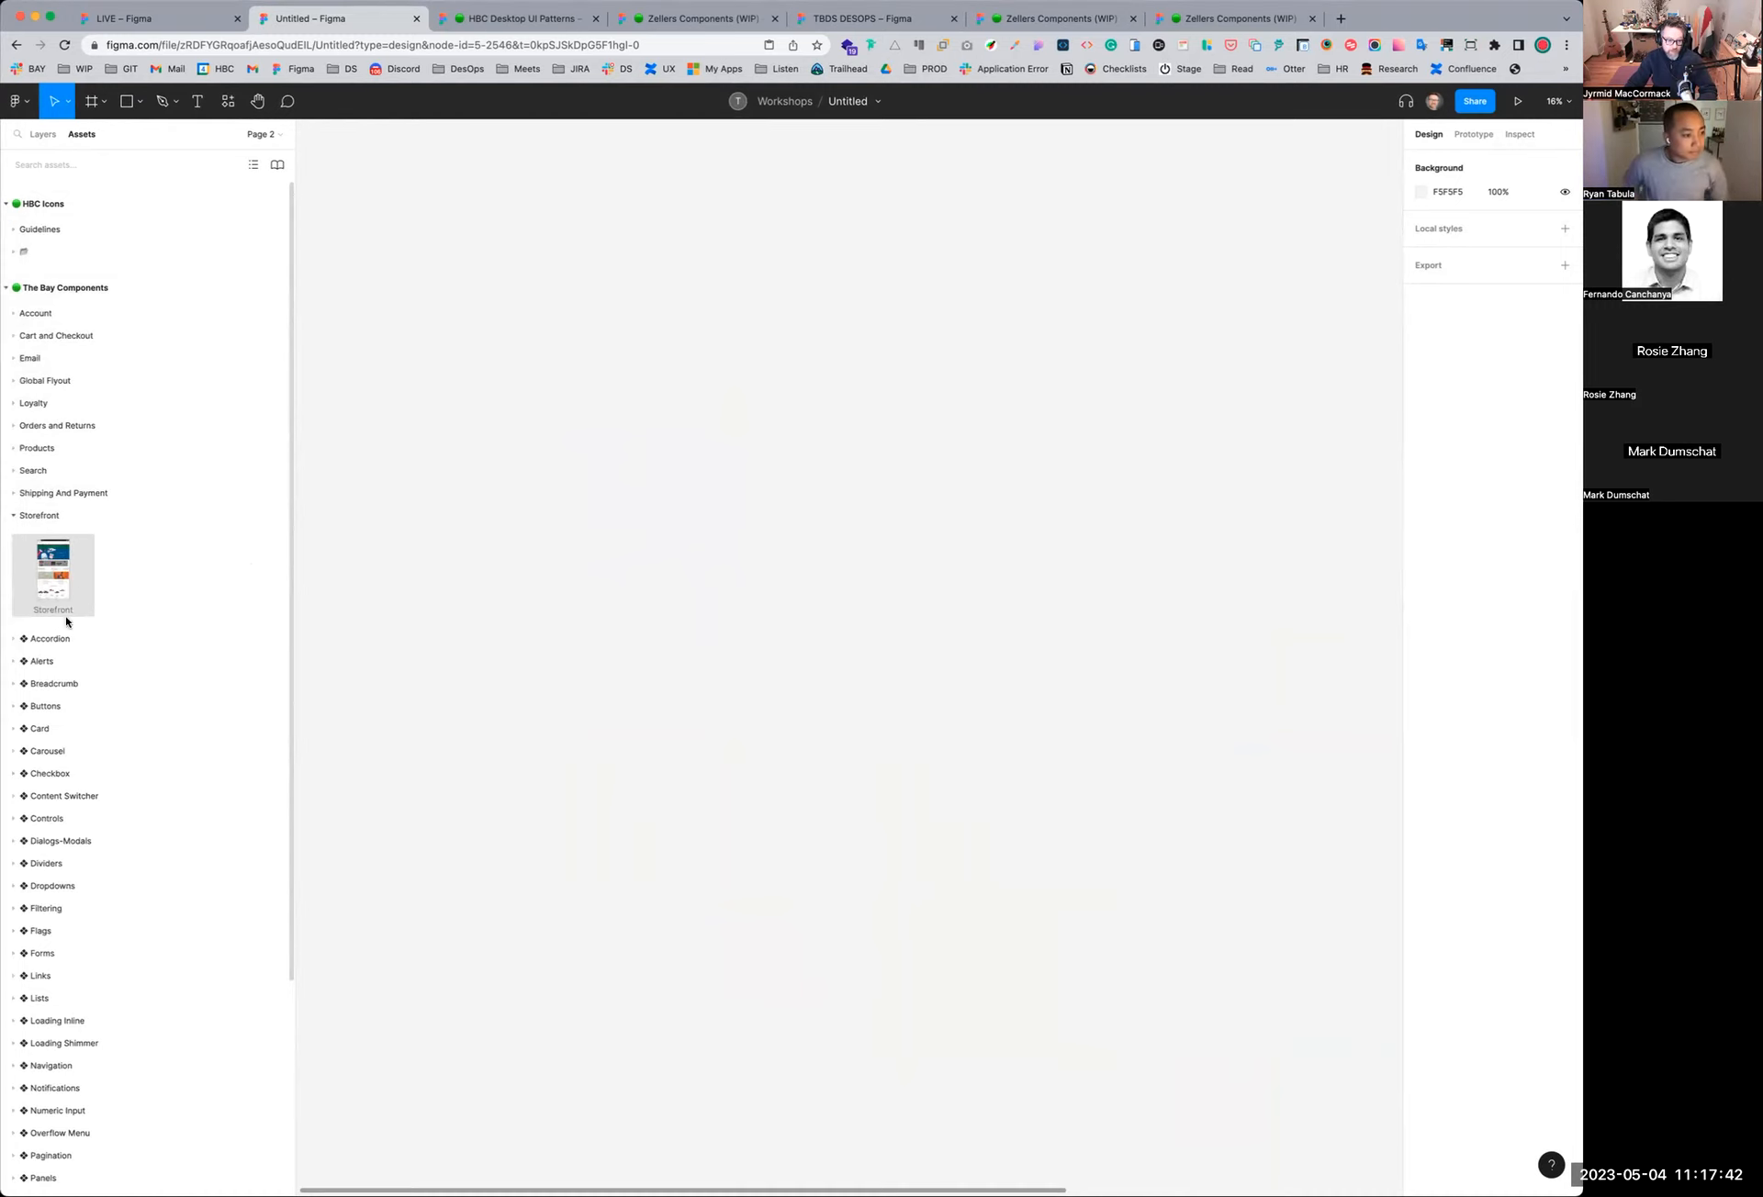
Place an instance of the Storefront component from The Bay Components on the empty canvas
{"action": "left_click_drag", "start_coordinate": [53, 565], "coordinate": [621, 562]}
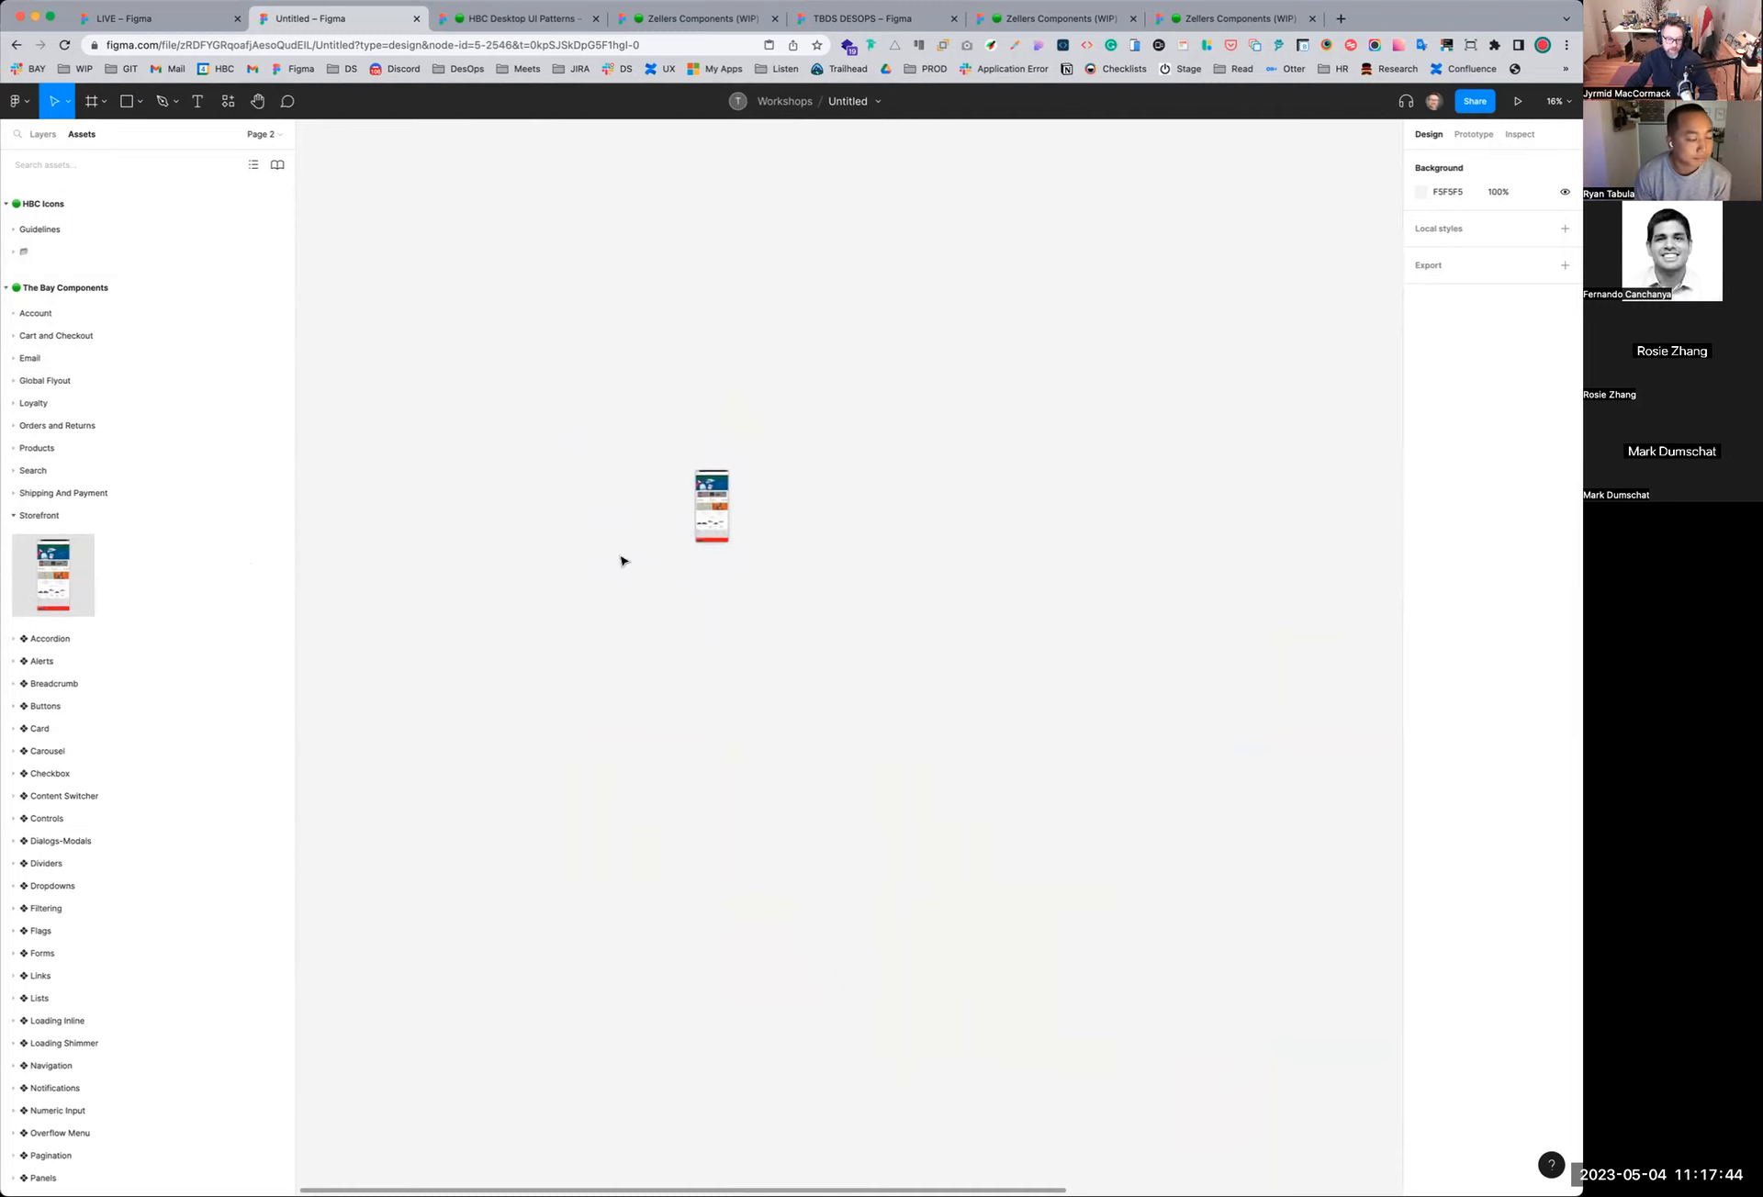
{"action": "left_click_drag", "start_coordinate": [708, 500], "coordinate": [700, 500]}
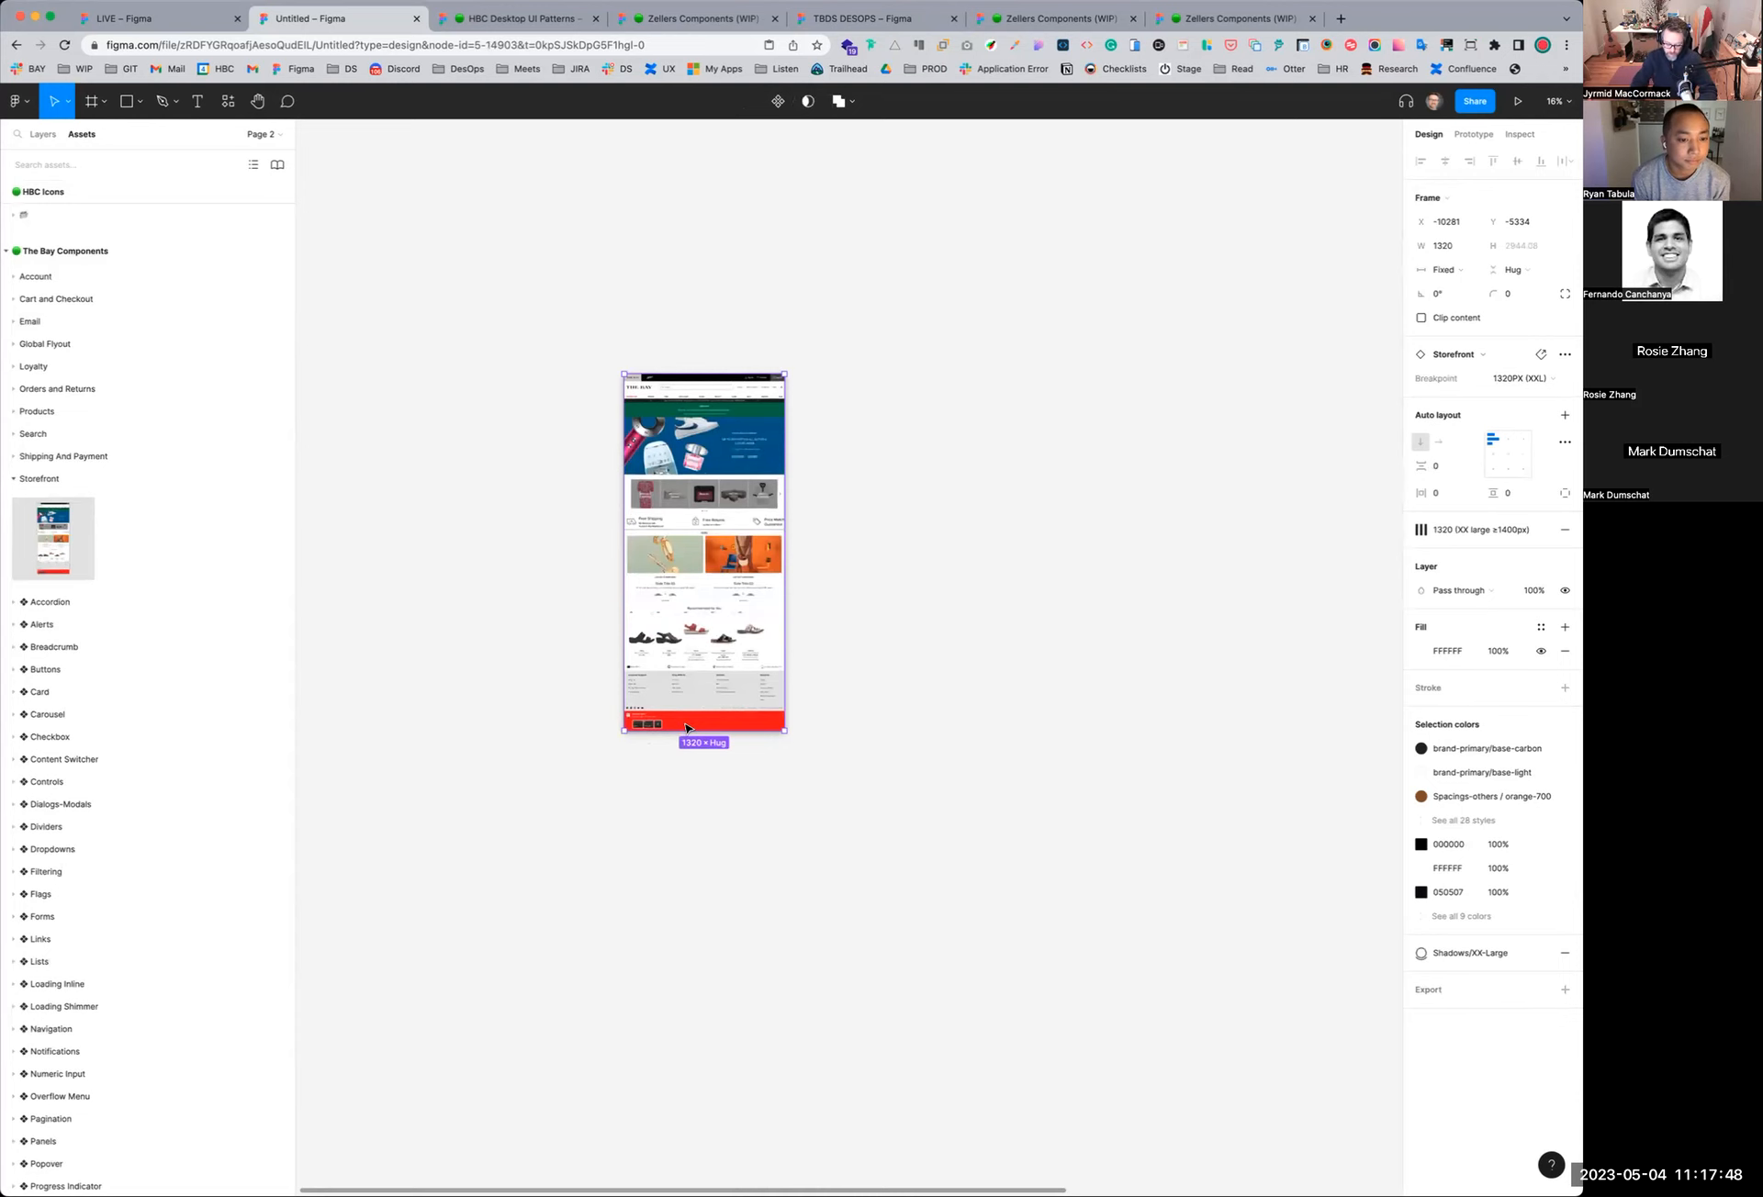
{"action": "scroll", "coordinate": [685, 728], "scroll_direction": "up", "scroll_amount": 3}
{"action": "scroll", "coordinate": [685, 728], "scroll_direction": "up", "scroll_amount": 3}
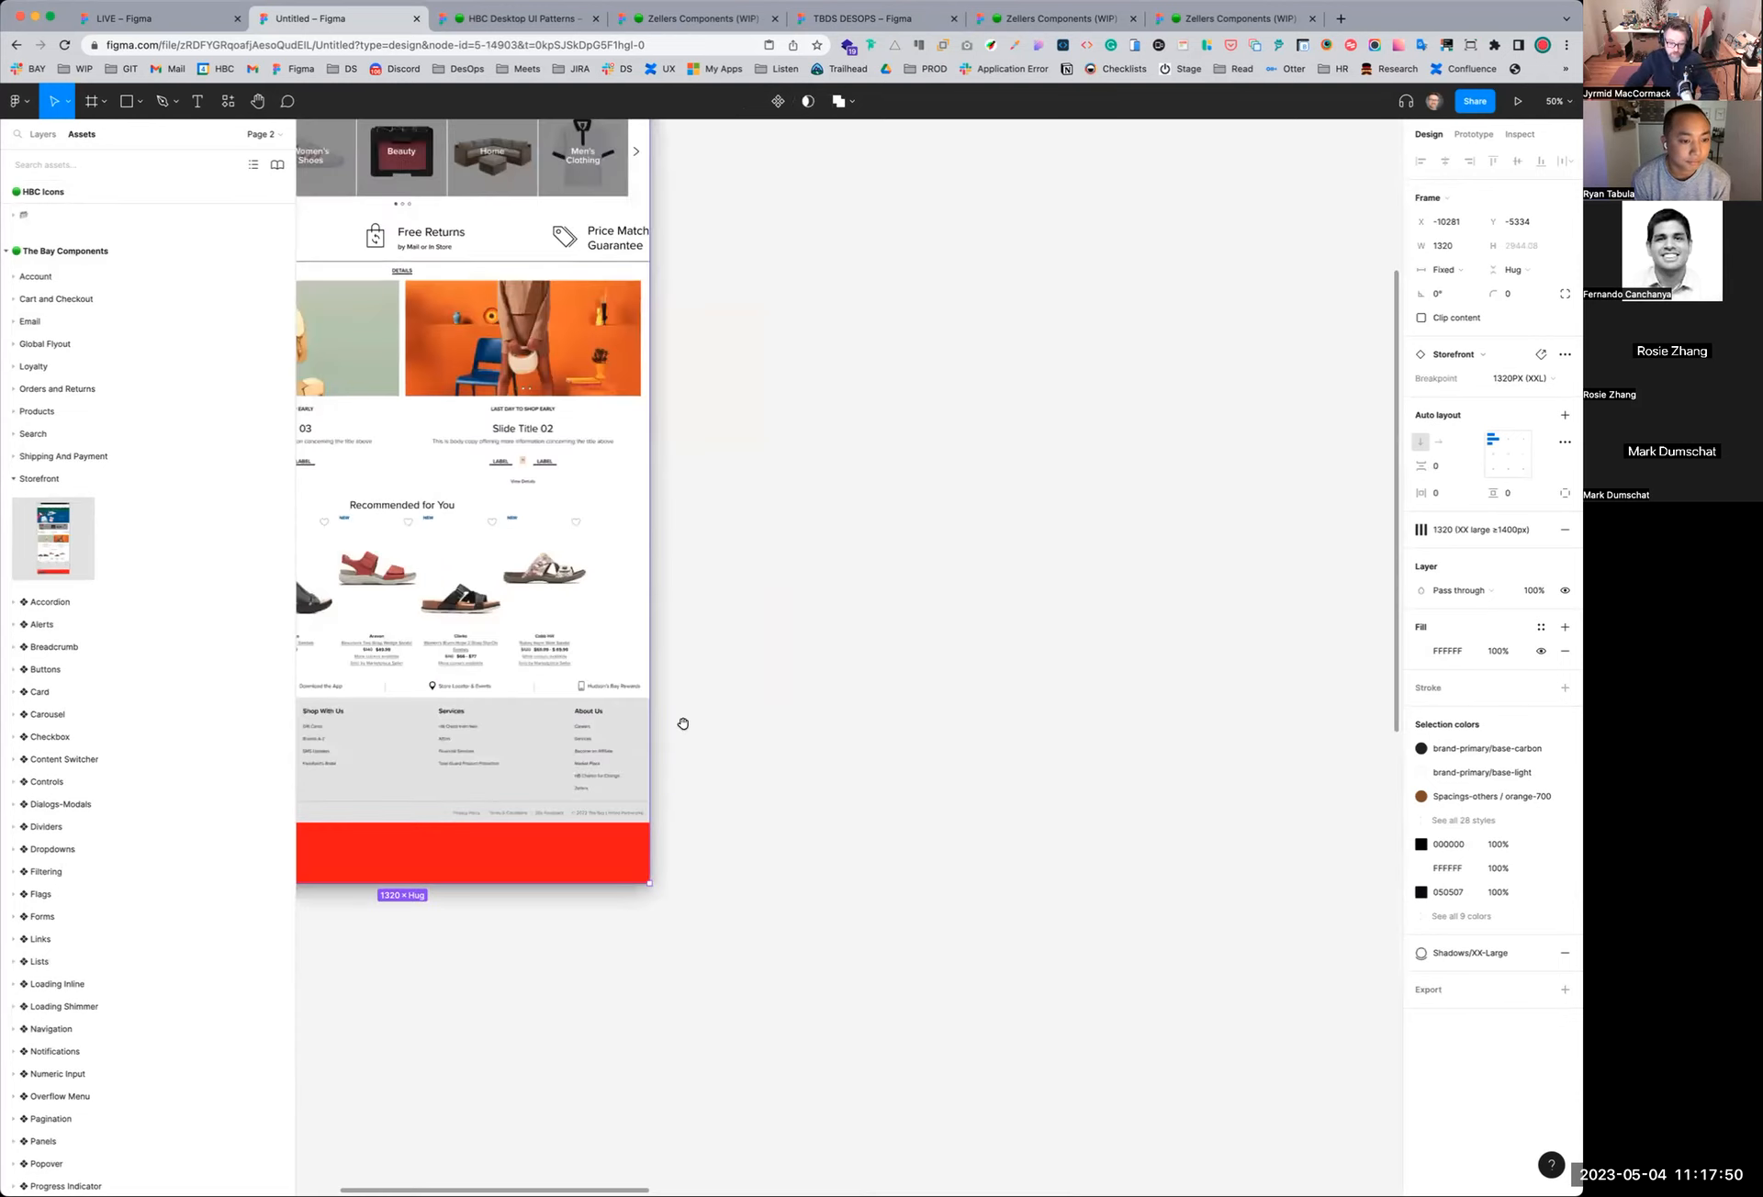
{"action": "scroll", "coordinate": [725, 808], "scroll_direction": "up", "scroll_amount": 5}
{"action": "scroll", "coordinate": [726, 808], "scroll_direction": "left", "scroll_amount": 5}
{"action": "left_click_drag", "start_coordinate": [761, 888], "coordinate": [758, 893]}
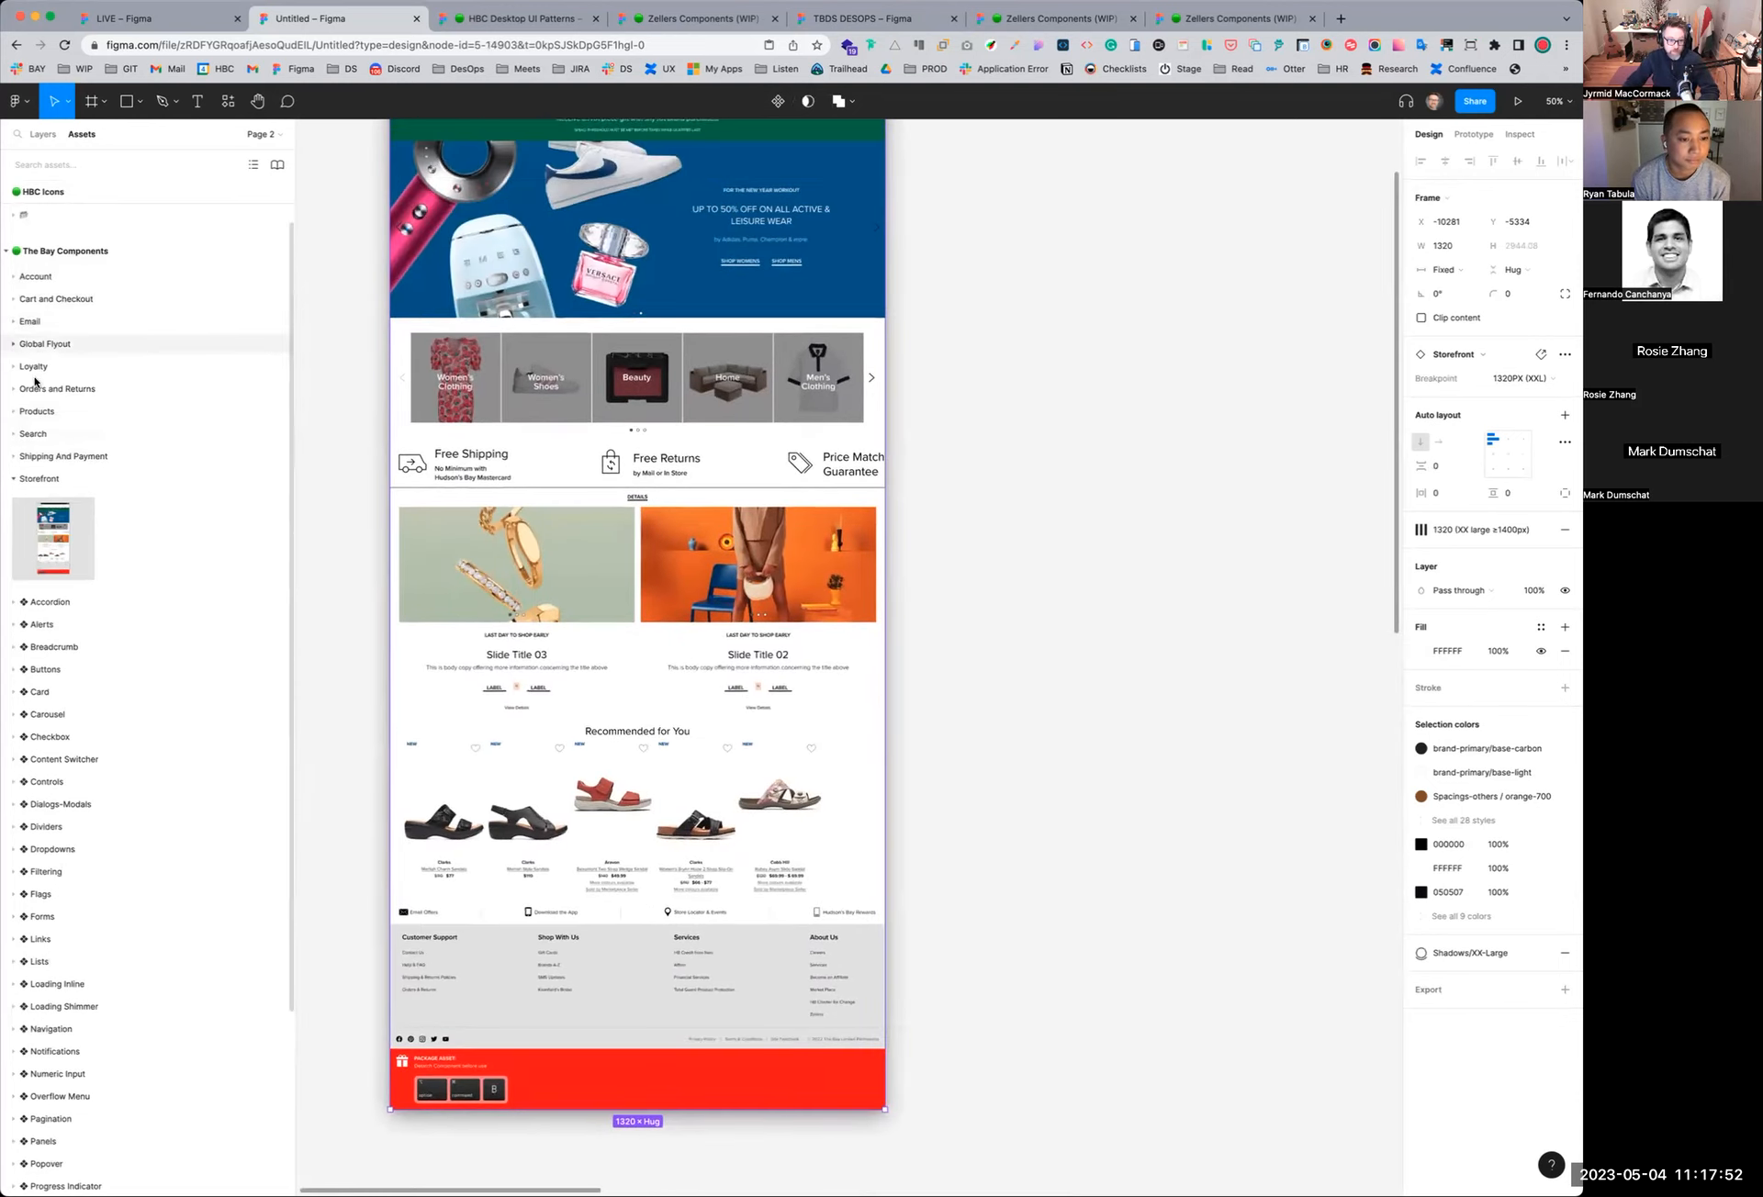
Place a black Primary Button from the Buttons group on the empty canvas beside the Storefront's category carousel
{"action": "left_click", "coordinate": [37, 670]}
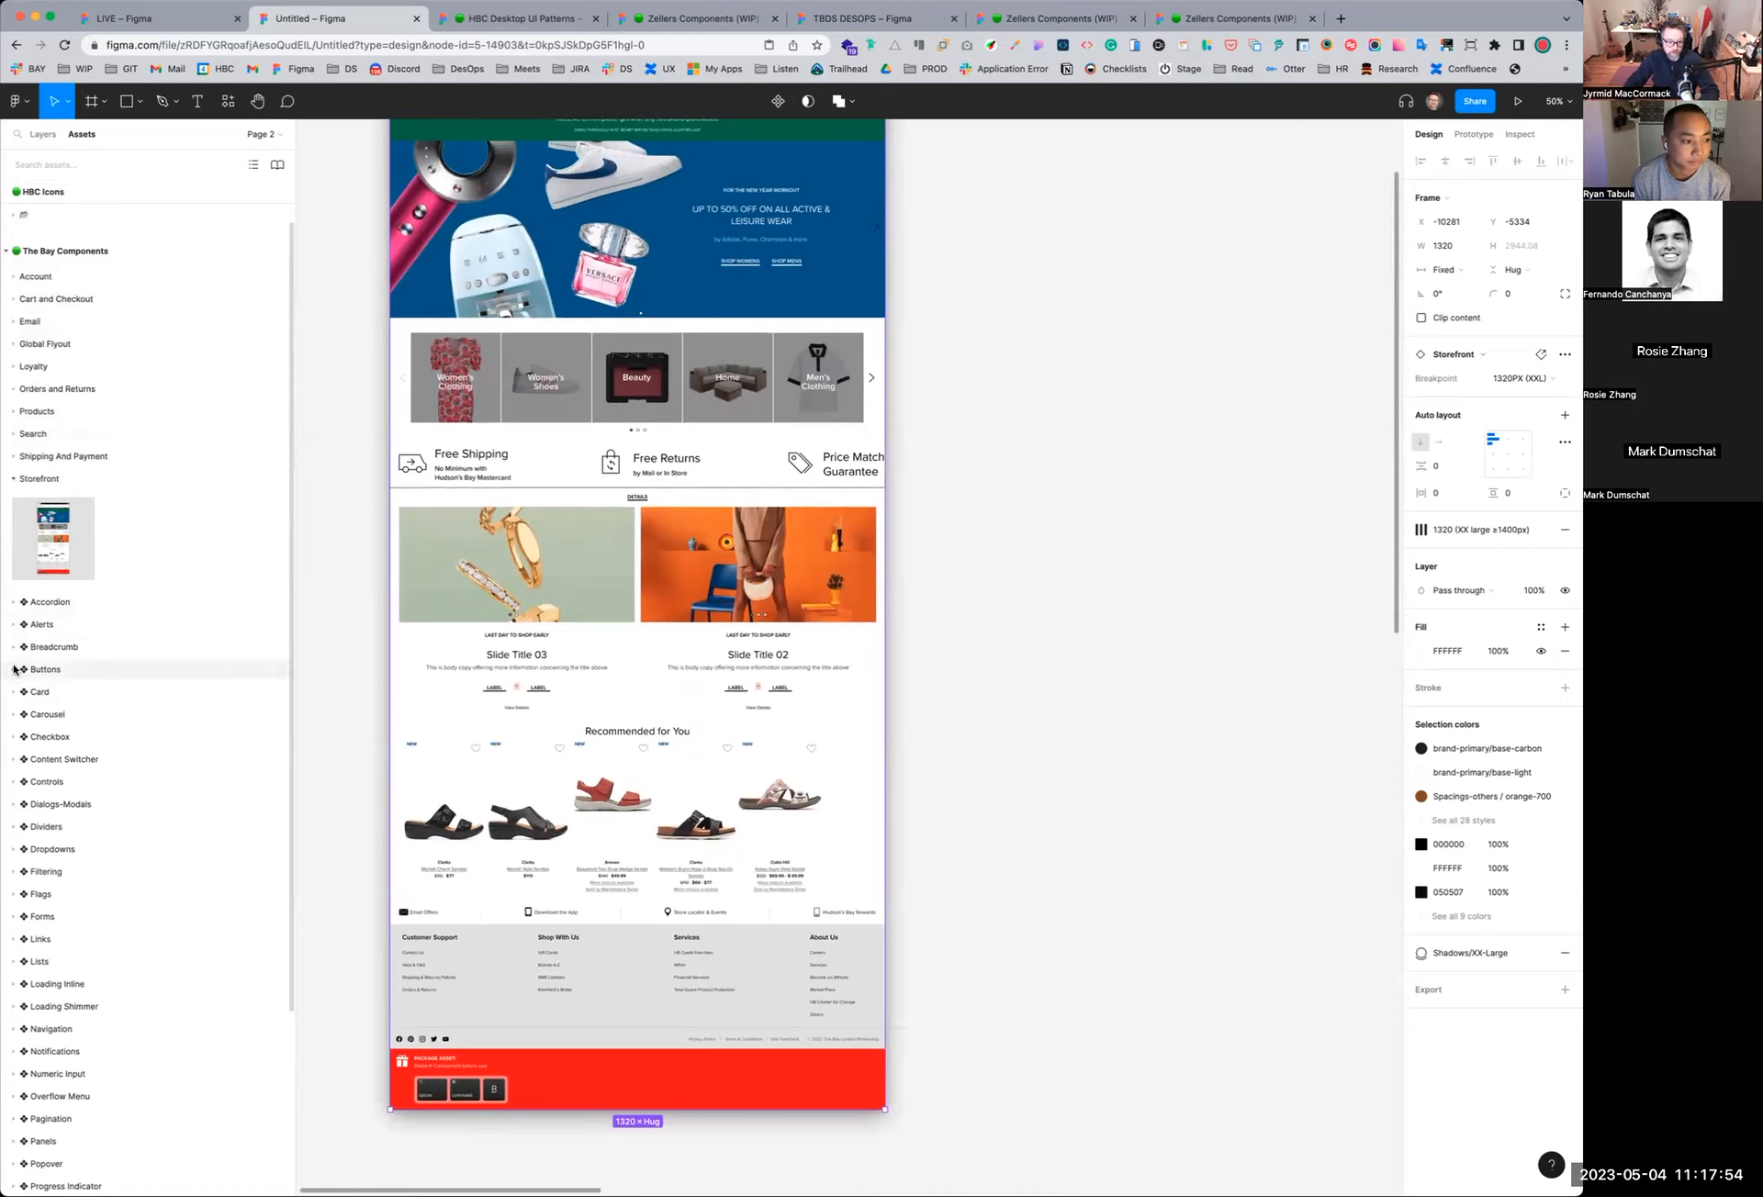
{"action": "key", "text": "Escape"}
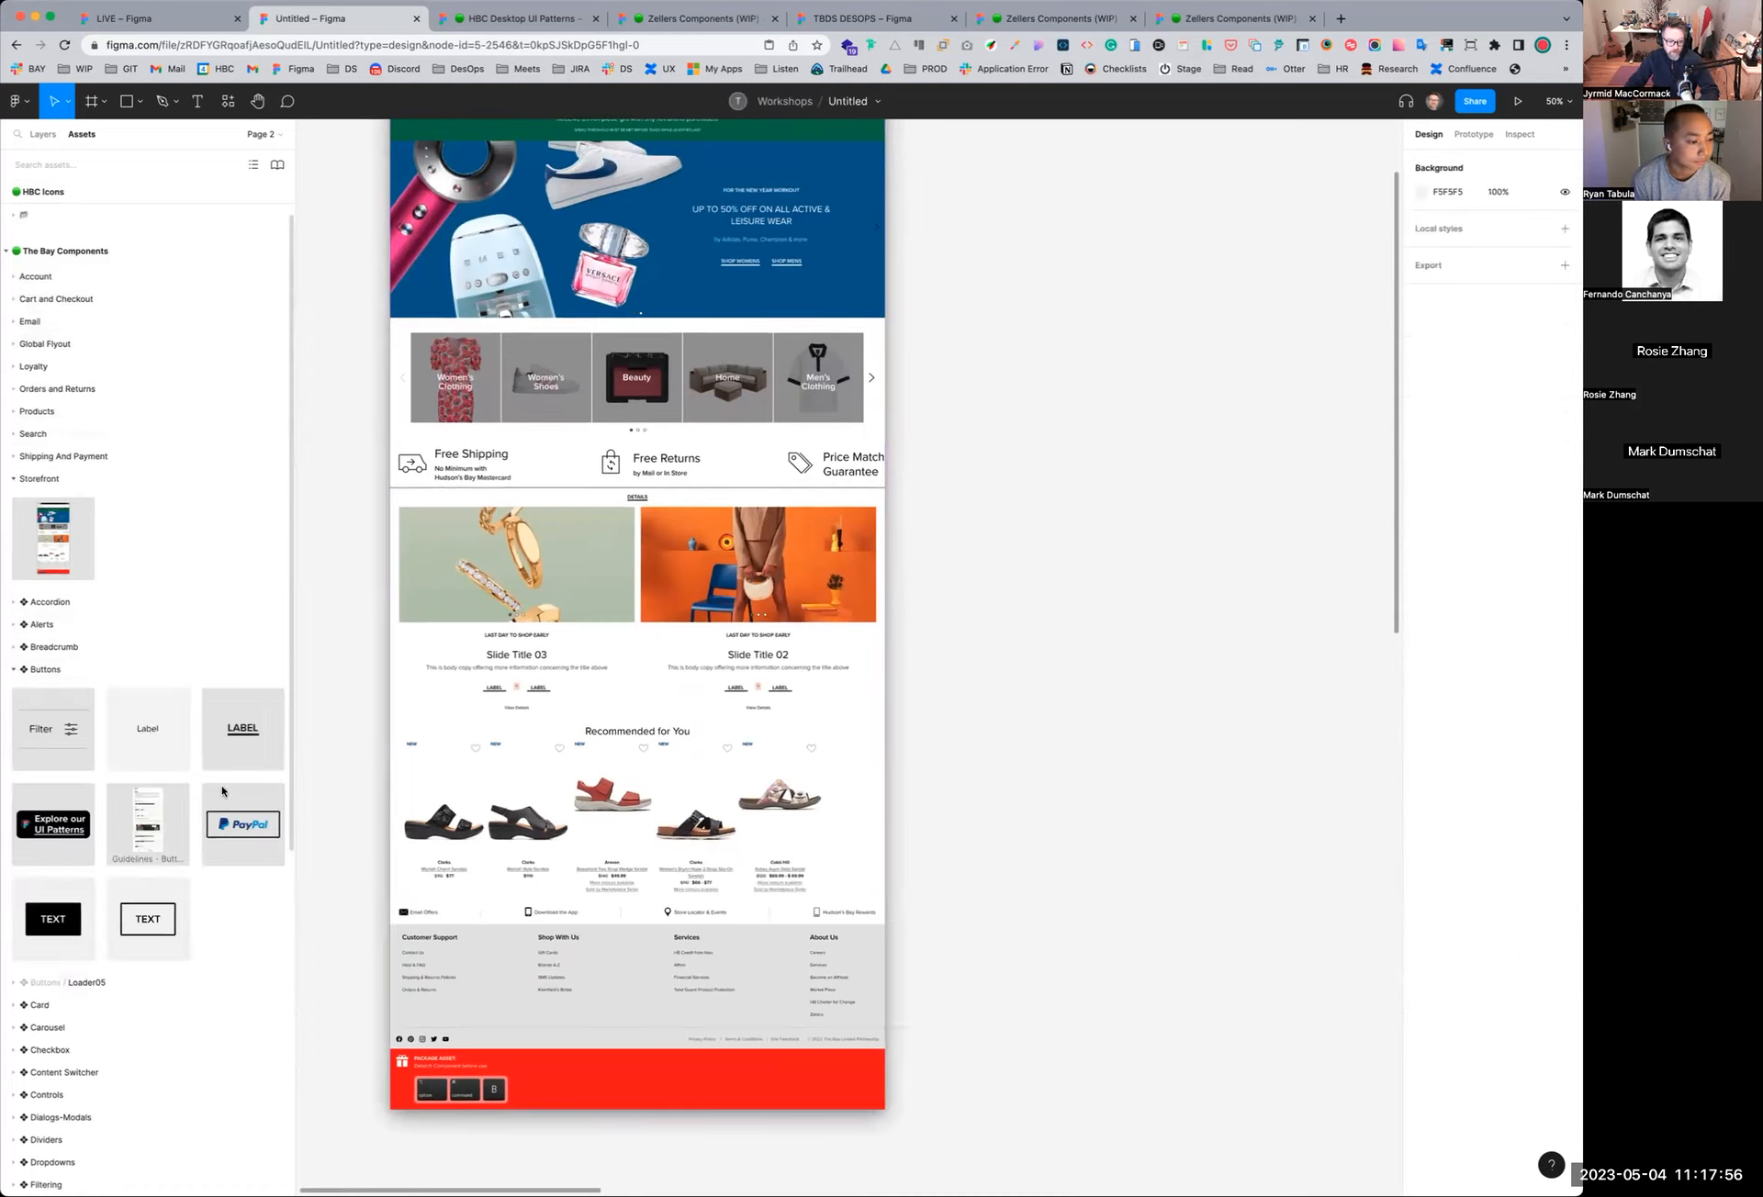
{"action": "left_click_drag", "start_coordinate": [55, 919], "coordinate": [1042, 616]}
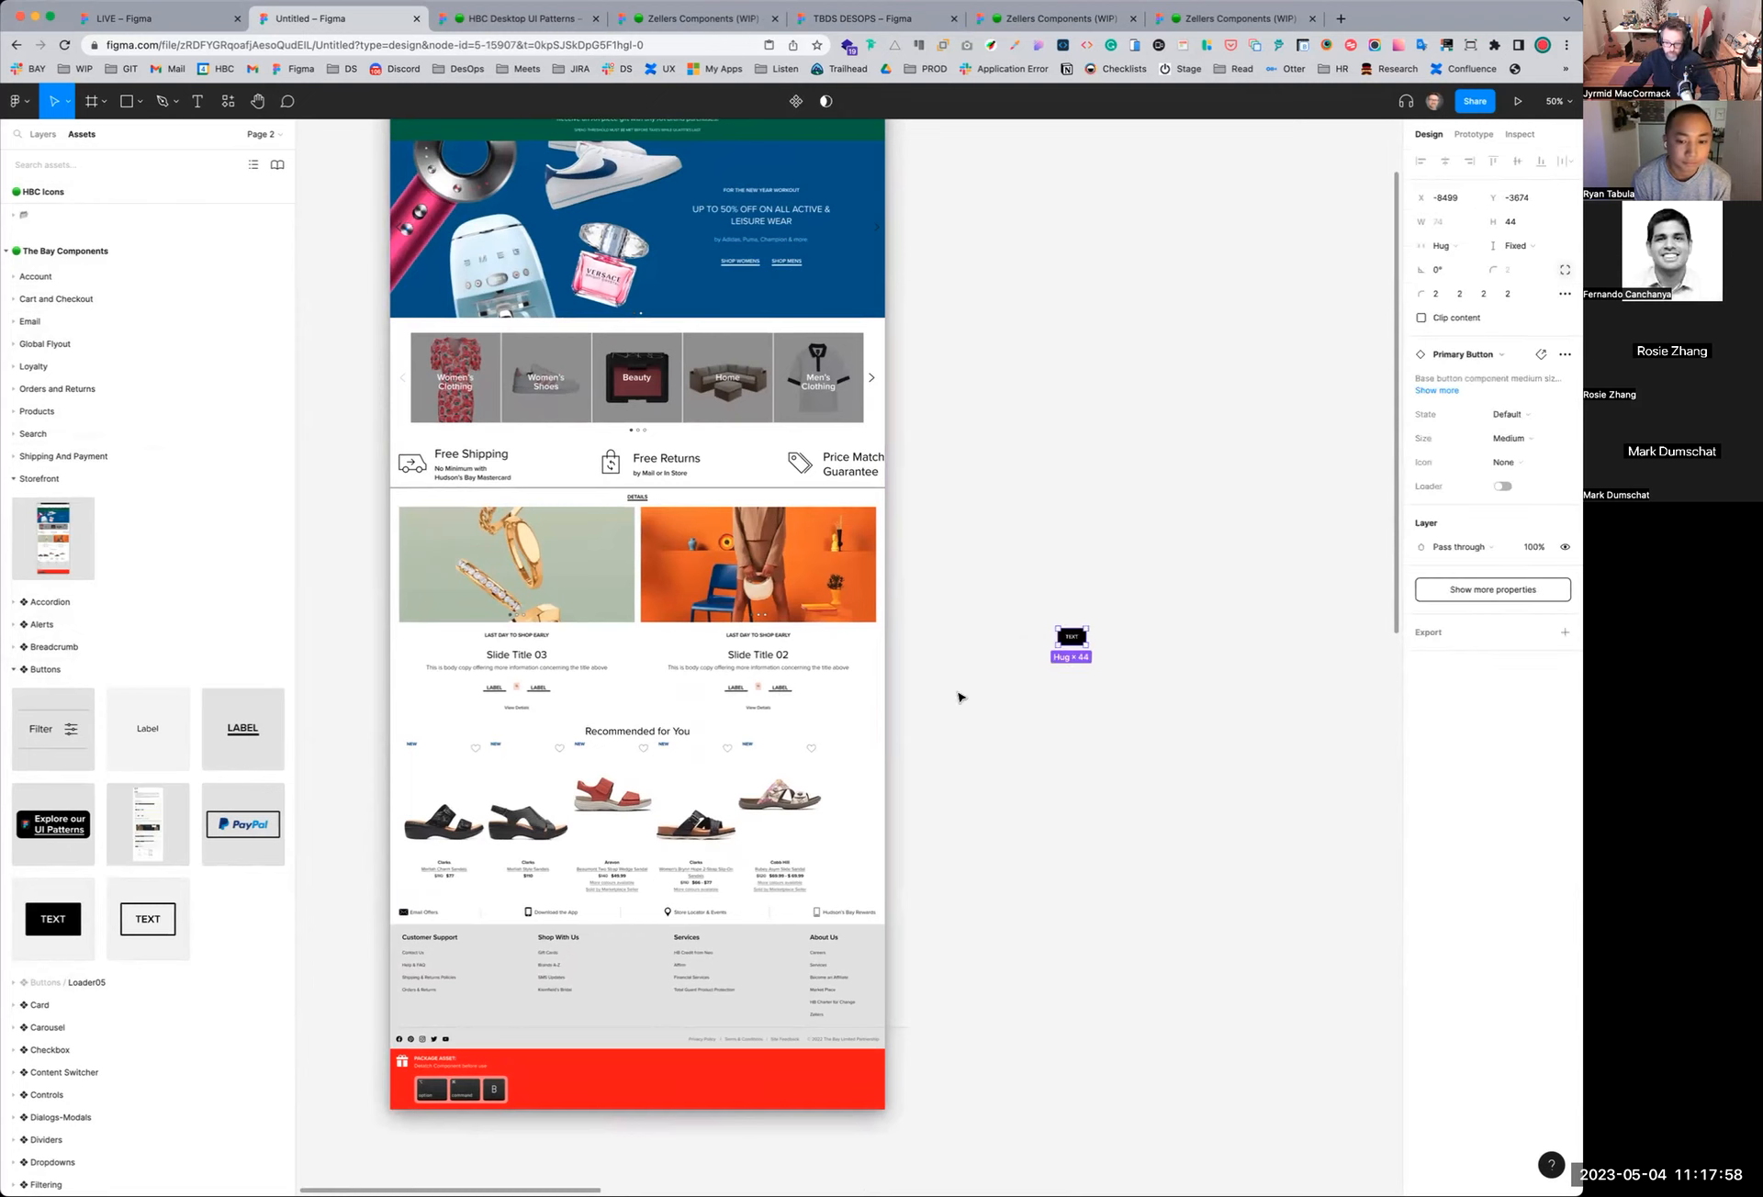
{"action": "scroll", "coordinate": [1039, 617], "scroll_direction": "up", "scroll_amount": 3}
{"action": "scroll", "coordinate": [1056, 735], "scroll_direction": "left", "scroll_amount": 1}
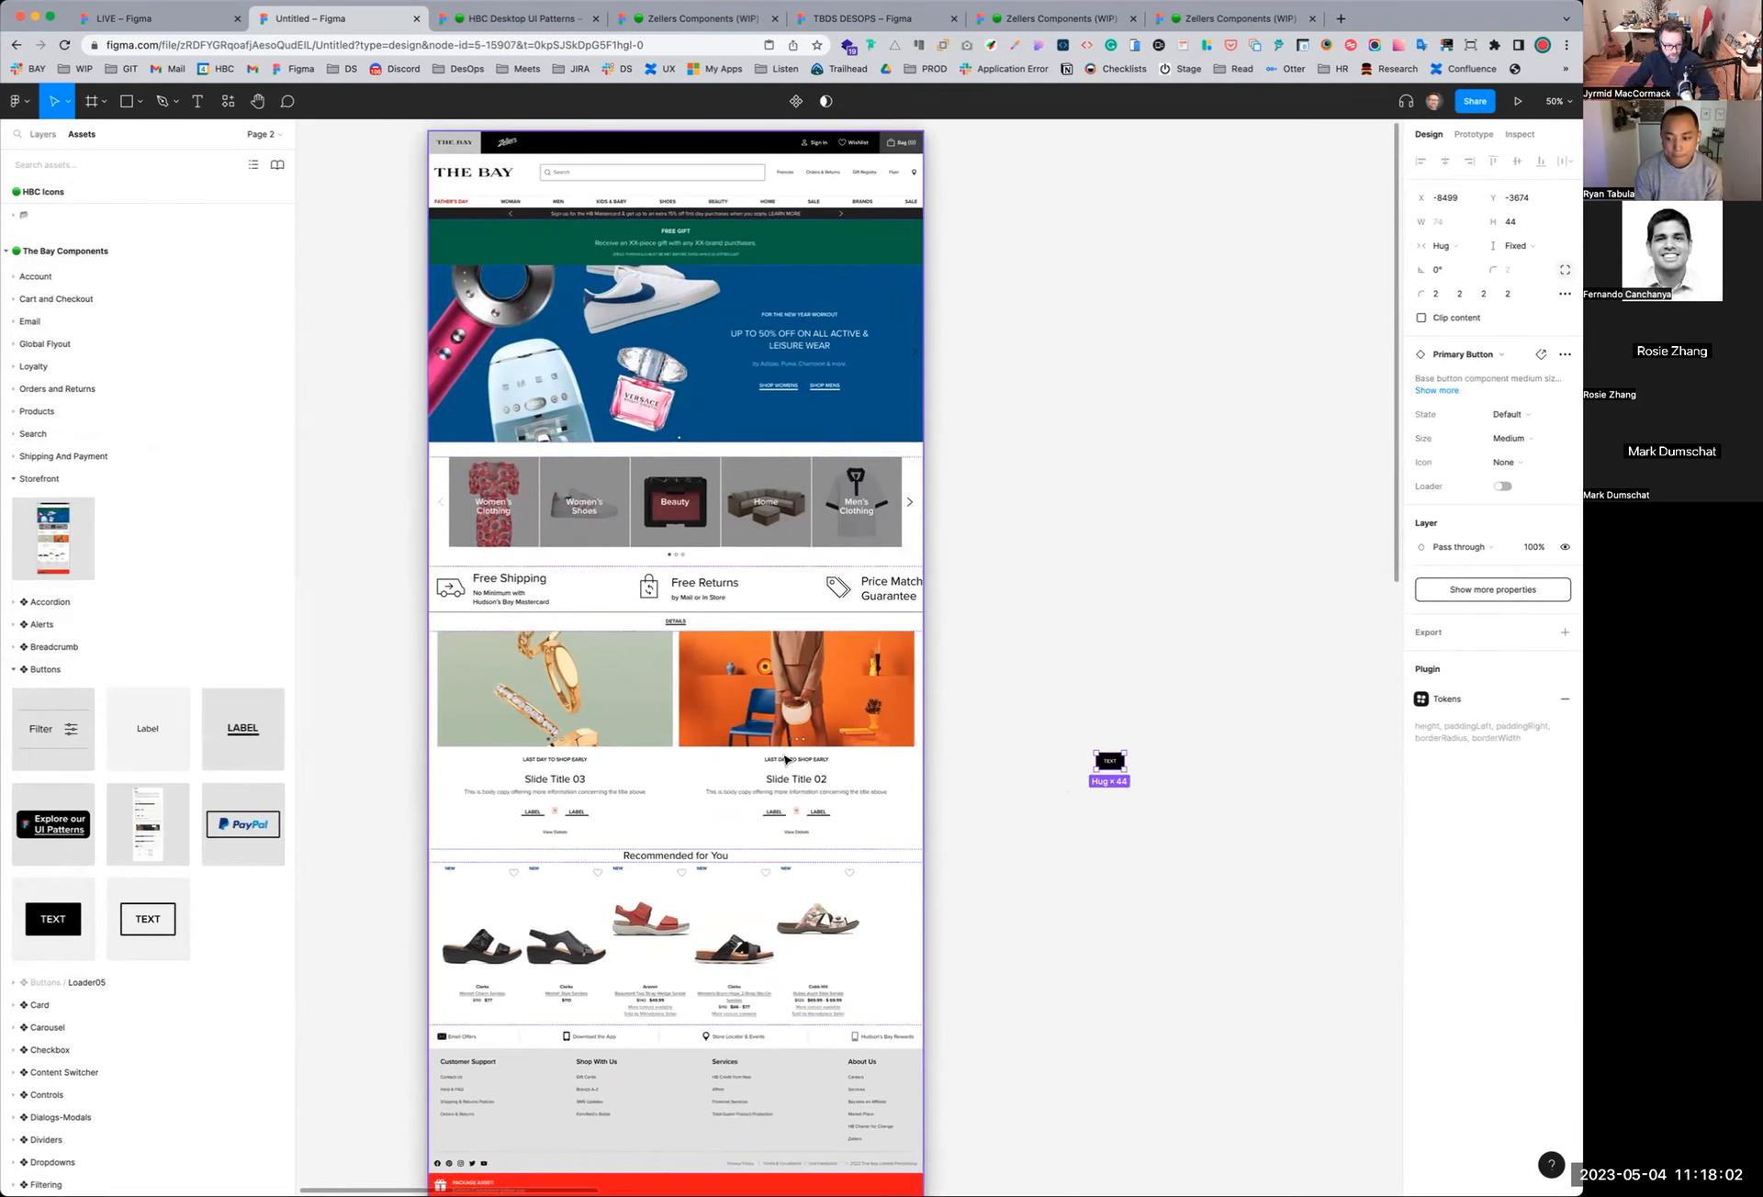
{"action": "left_click_drag", "start_coordinate": [1117, 762], "coordinate": [1060, 500]}
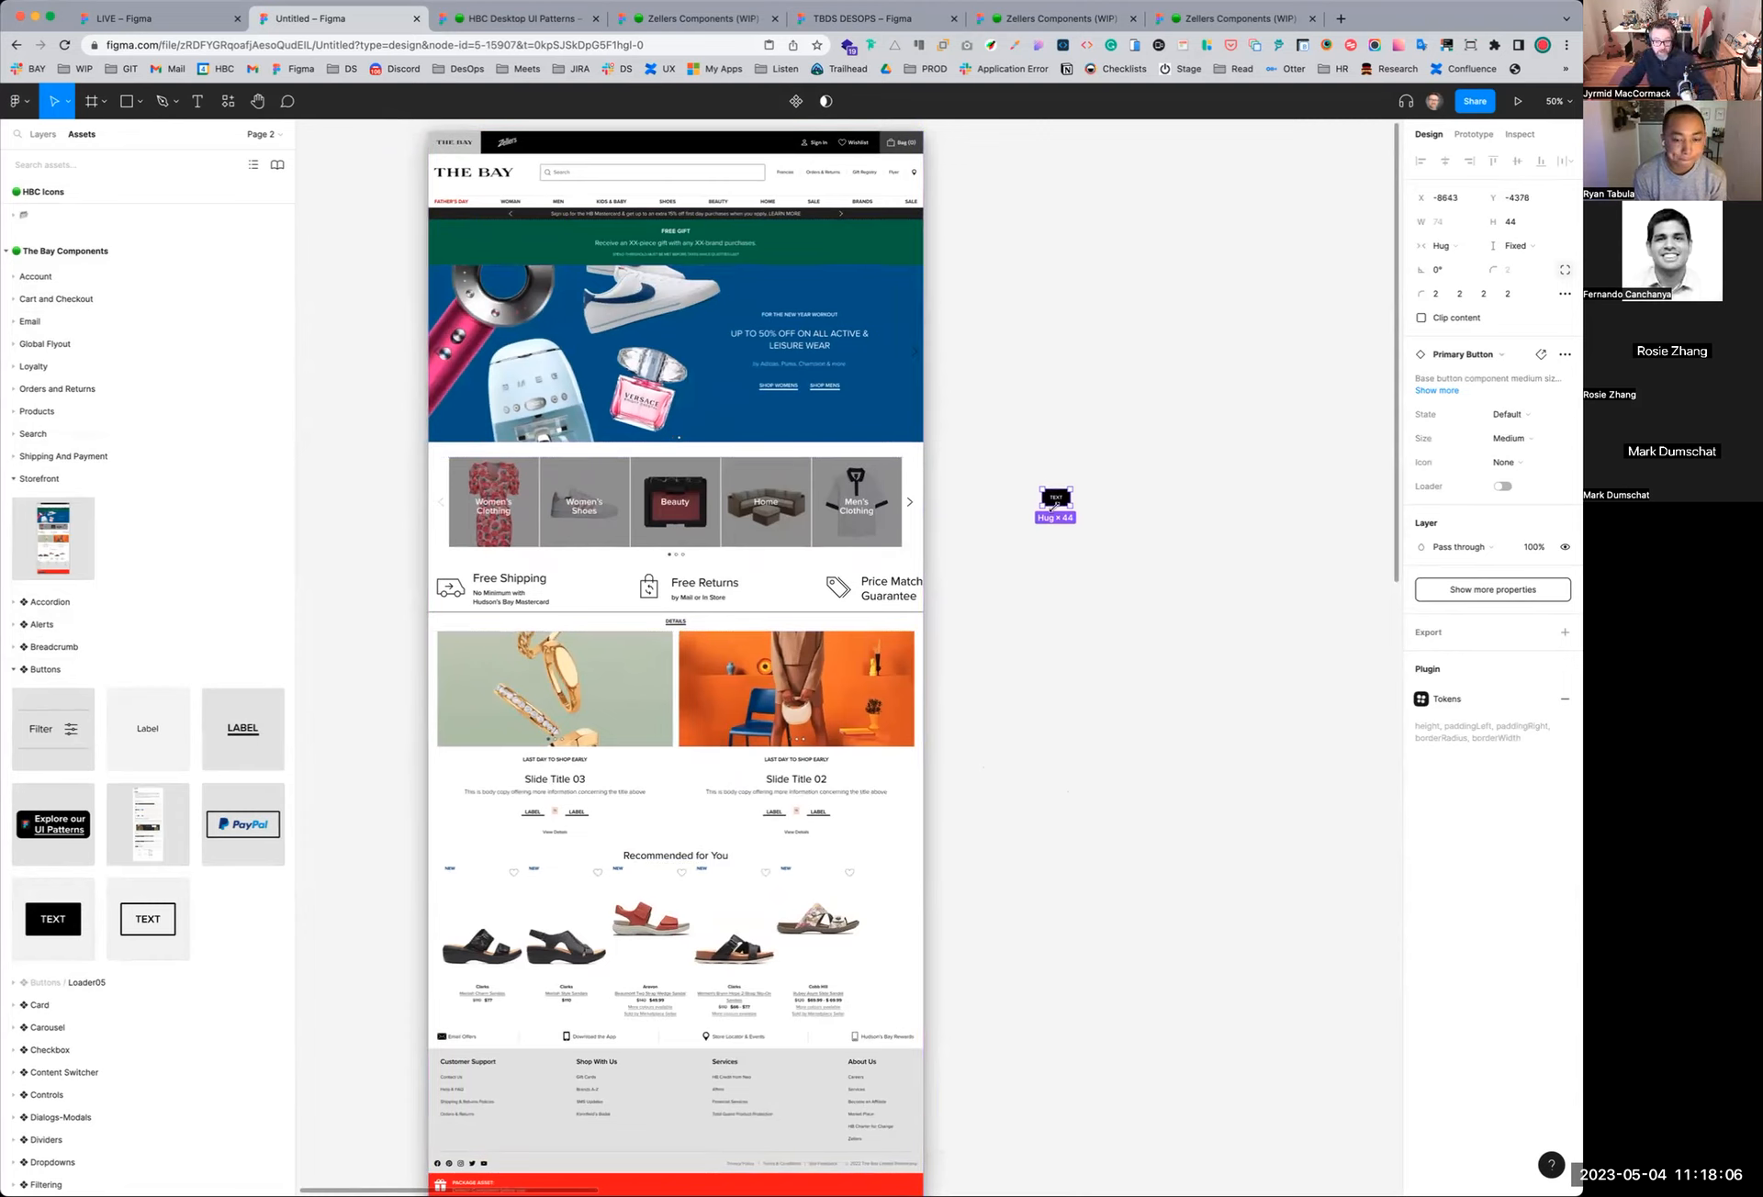
Change the Primary Button's label text to BUTTONS
{"action": "double_click", "coordinate": [1059, 500]}
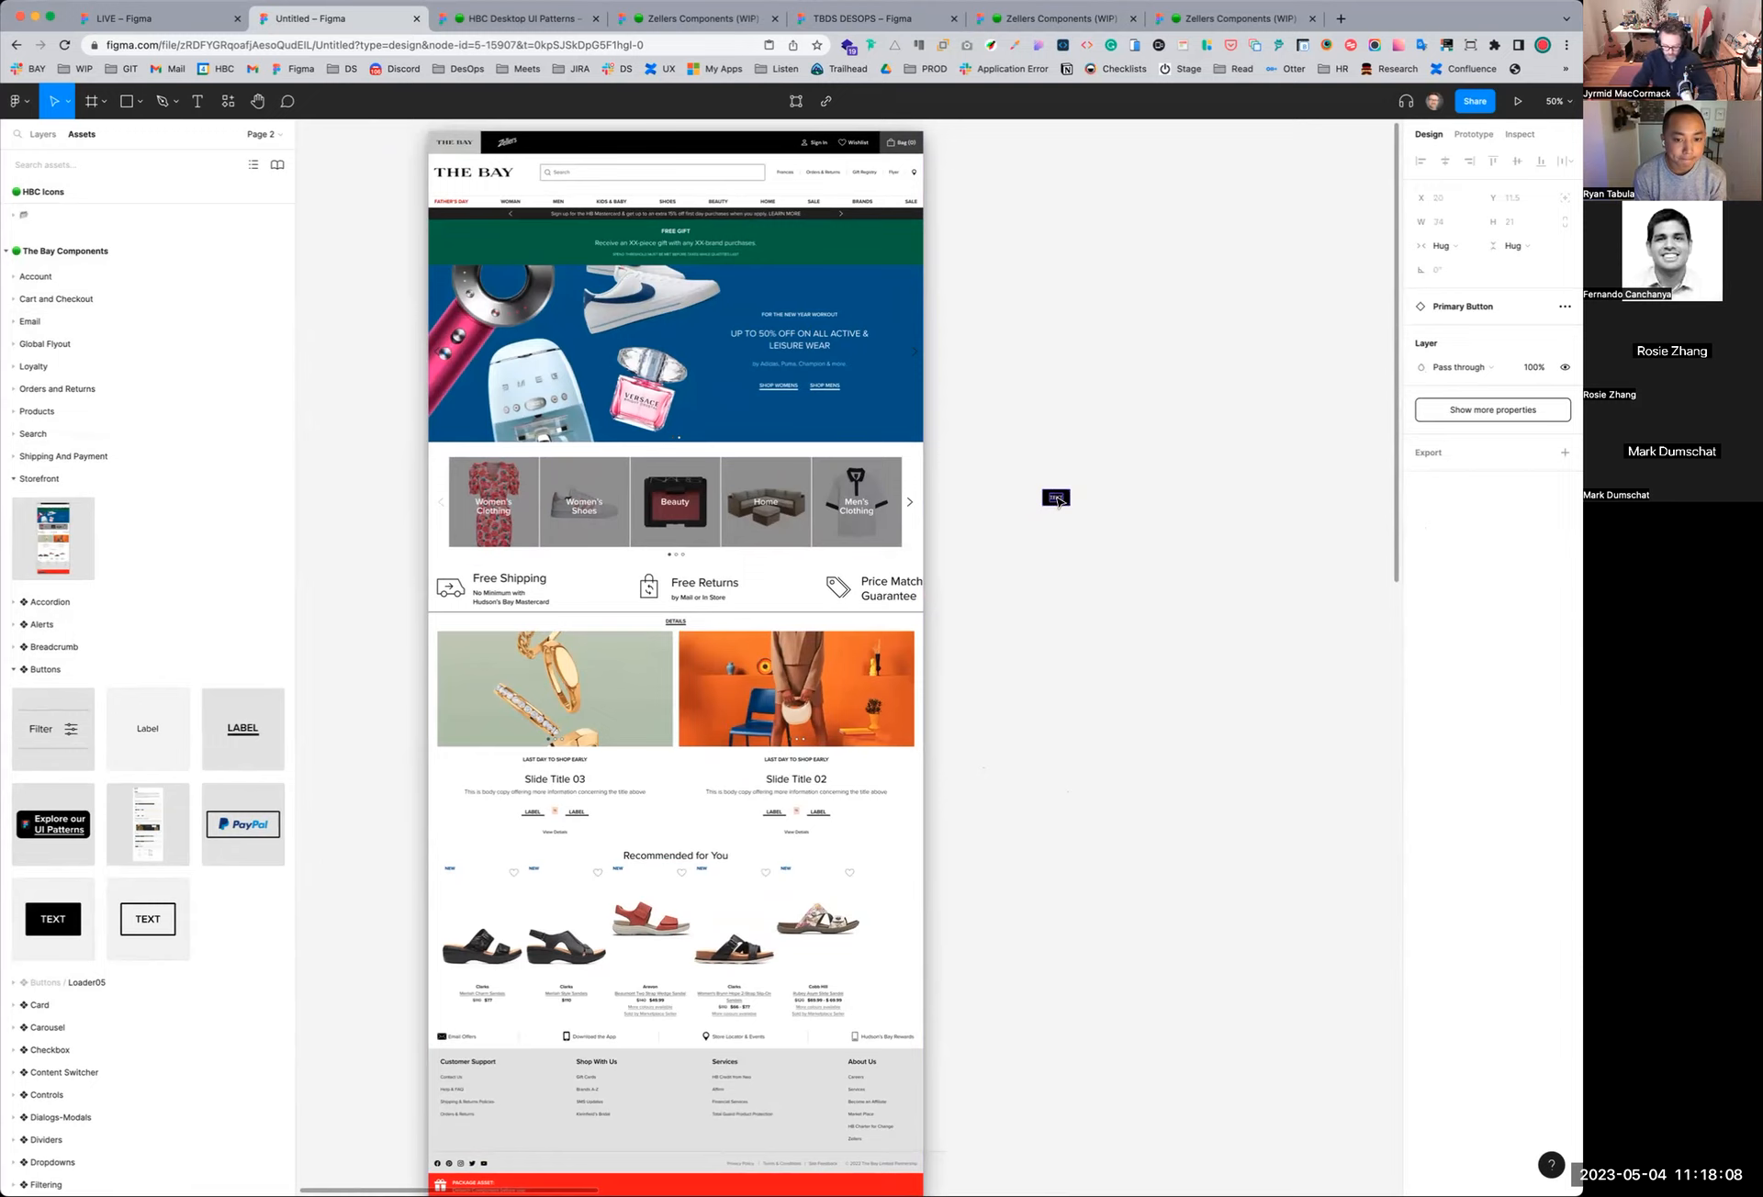
{"action": "key", "text": "shift+0"}
{"action": "scroll", "coordinate": [1061, 502], "scroll_direction": "up", "scroll_amount": 3}
{"action": "scroll", "coordinate": [1061, 503], "scroll_direction": "right", "scroll_amount": 5}
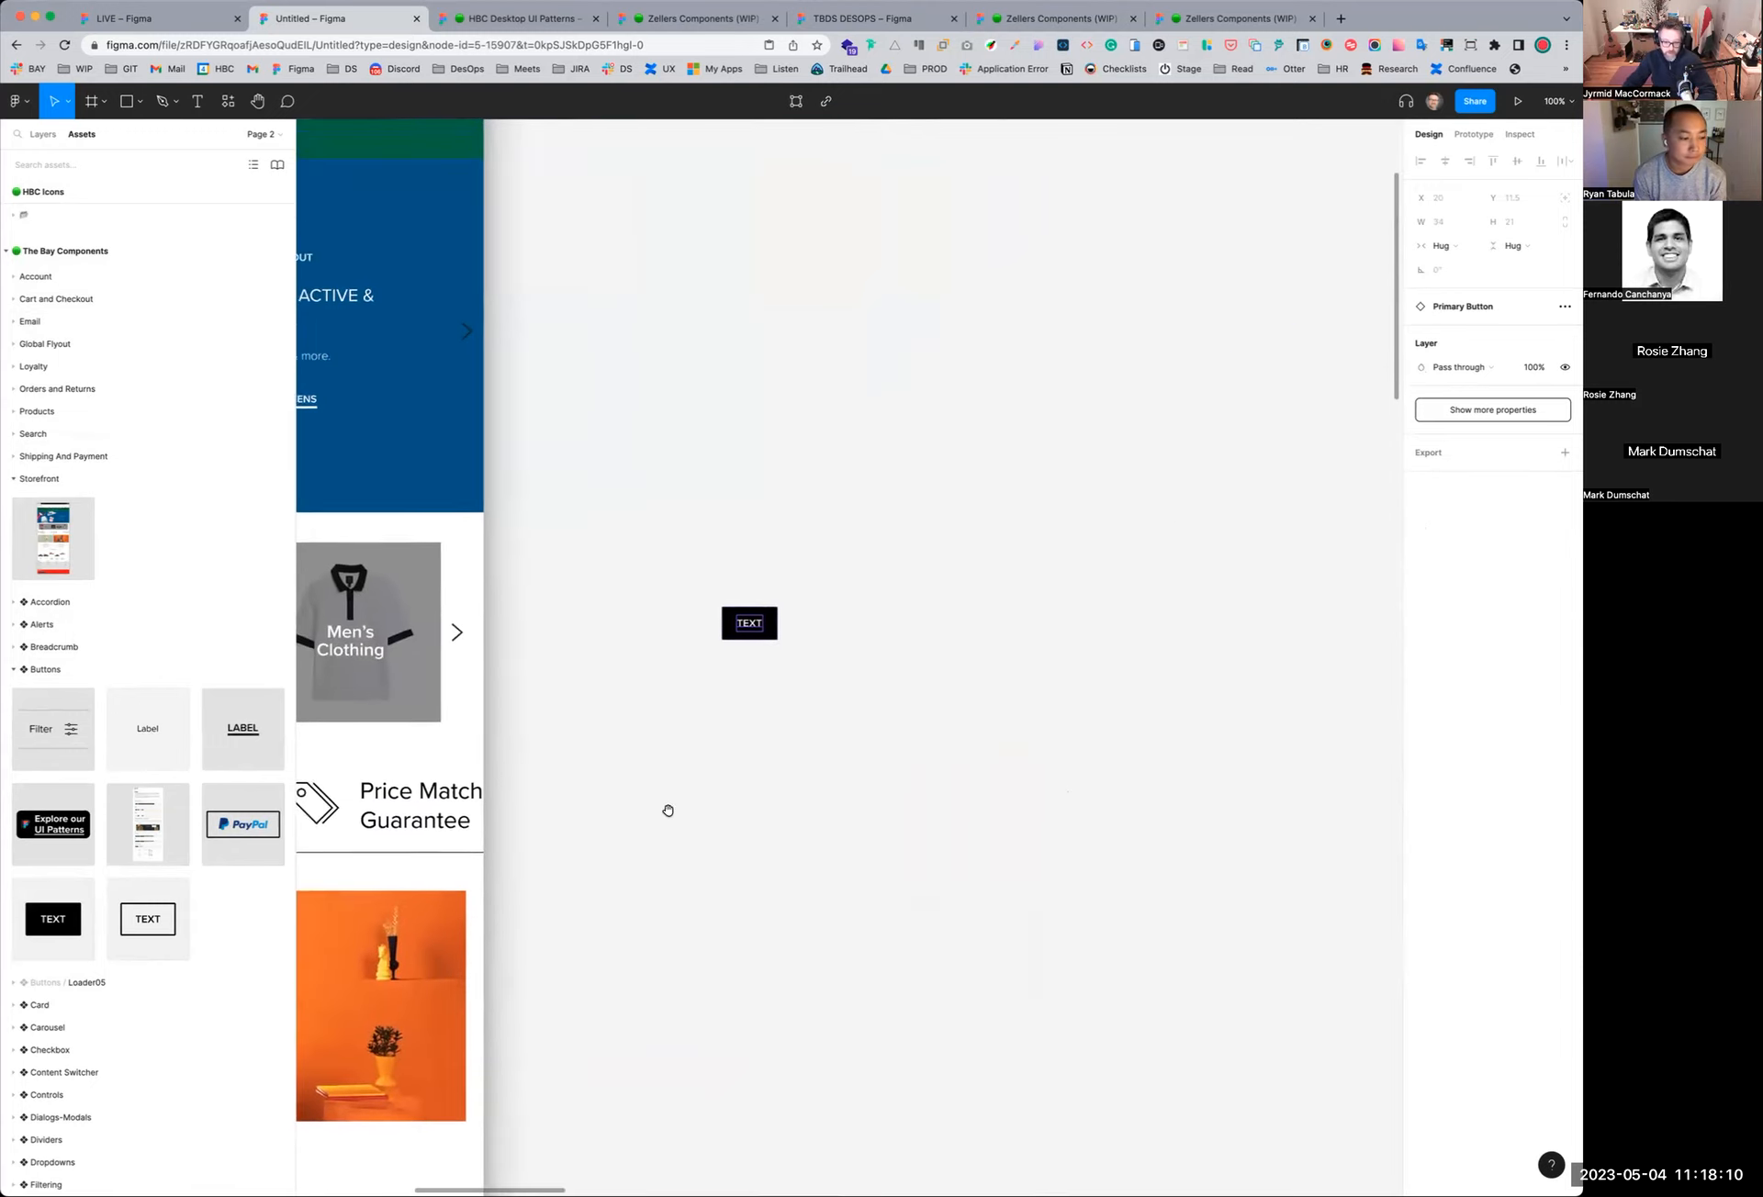
{"action": "double_click", "coordinate": [745, 627]}
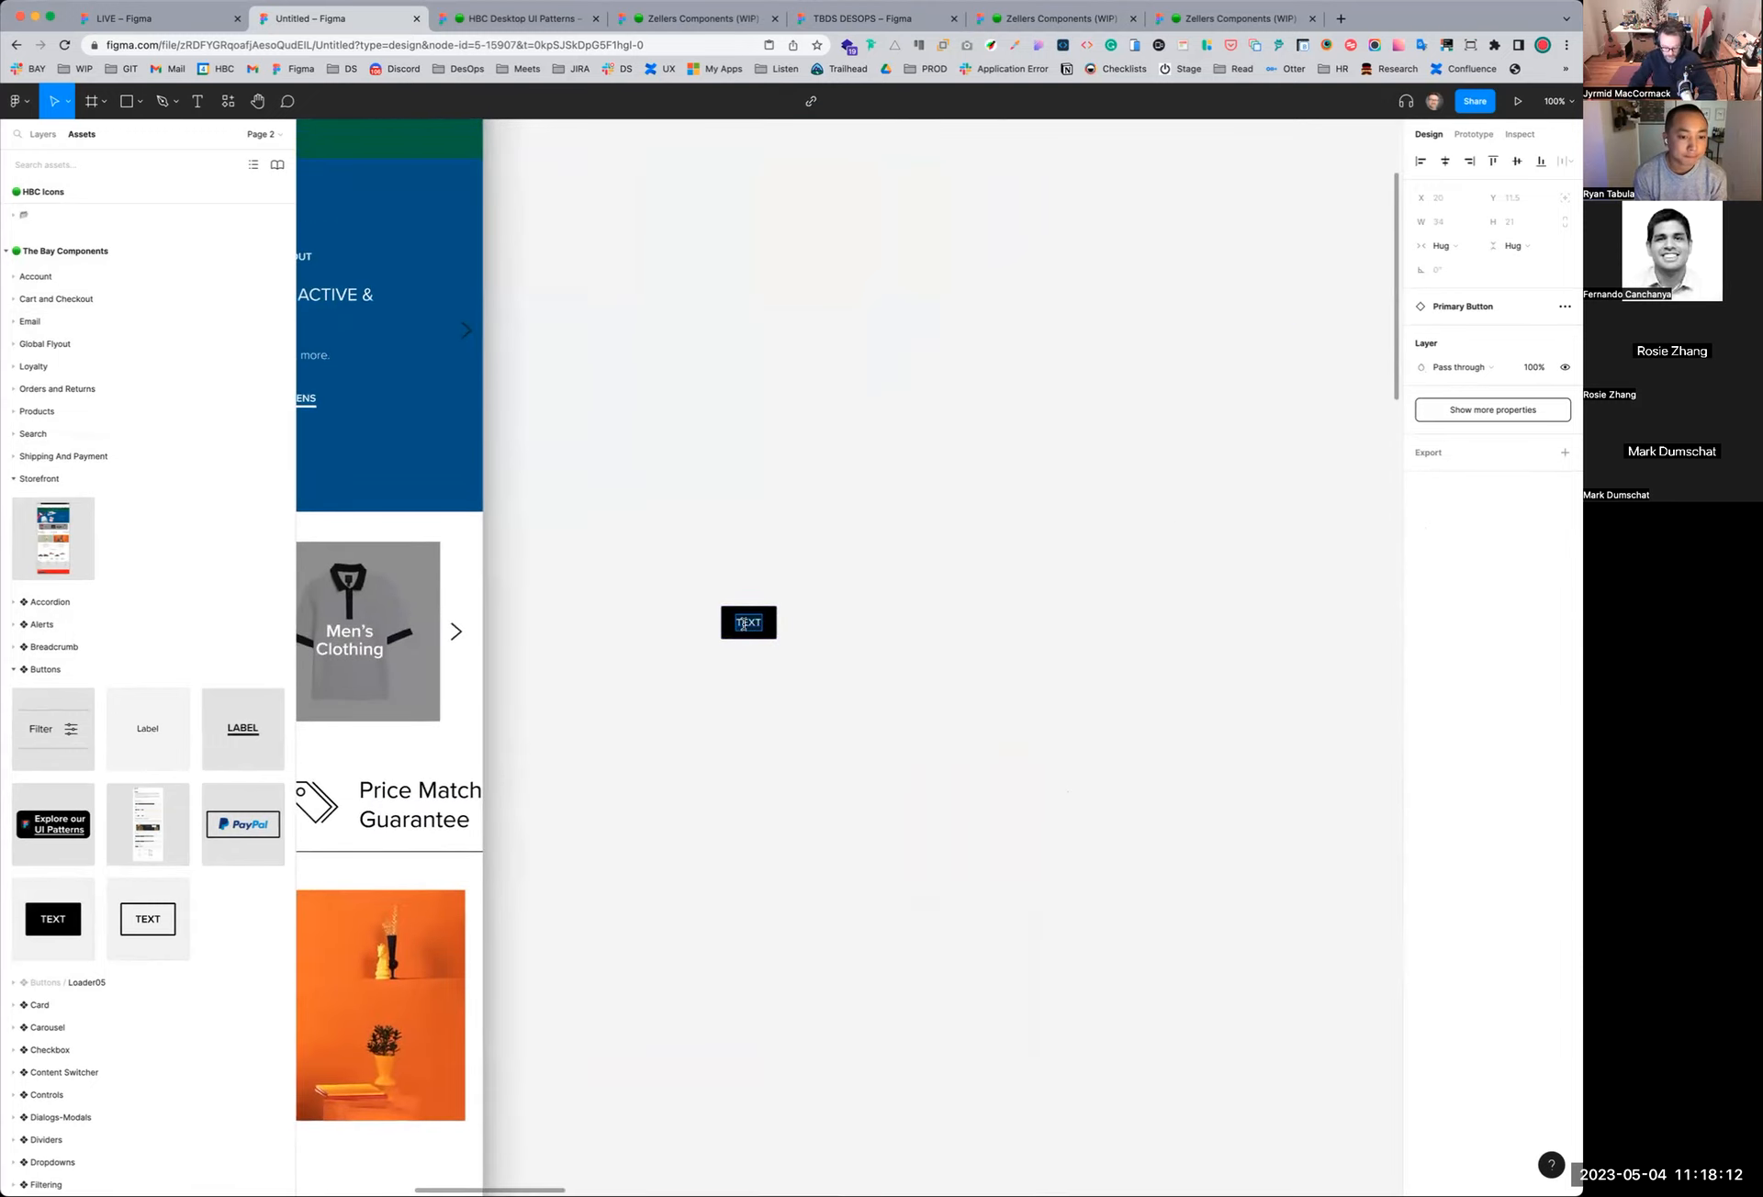
{"action": "type", "text": "BUTT"}
{"action": "type", "text": "ONS"}
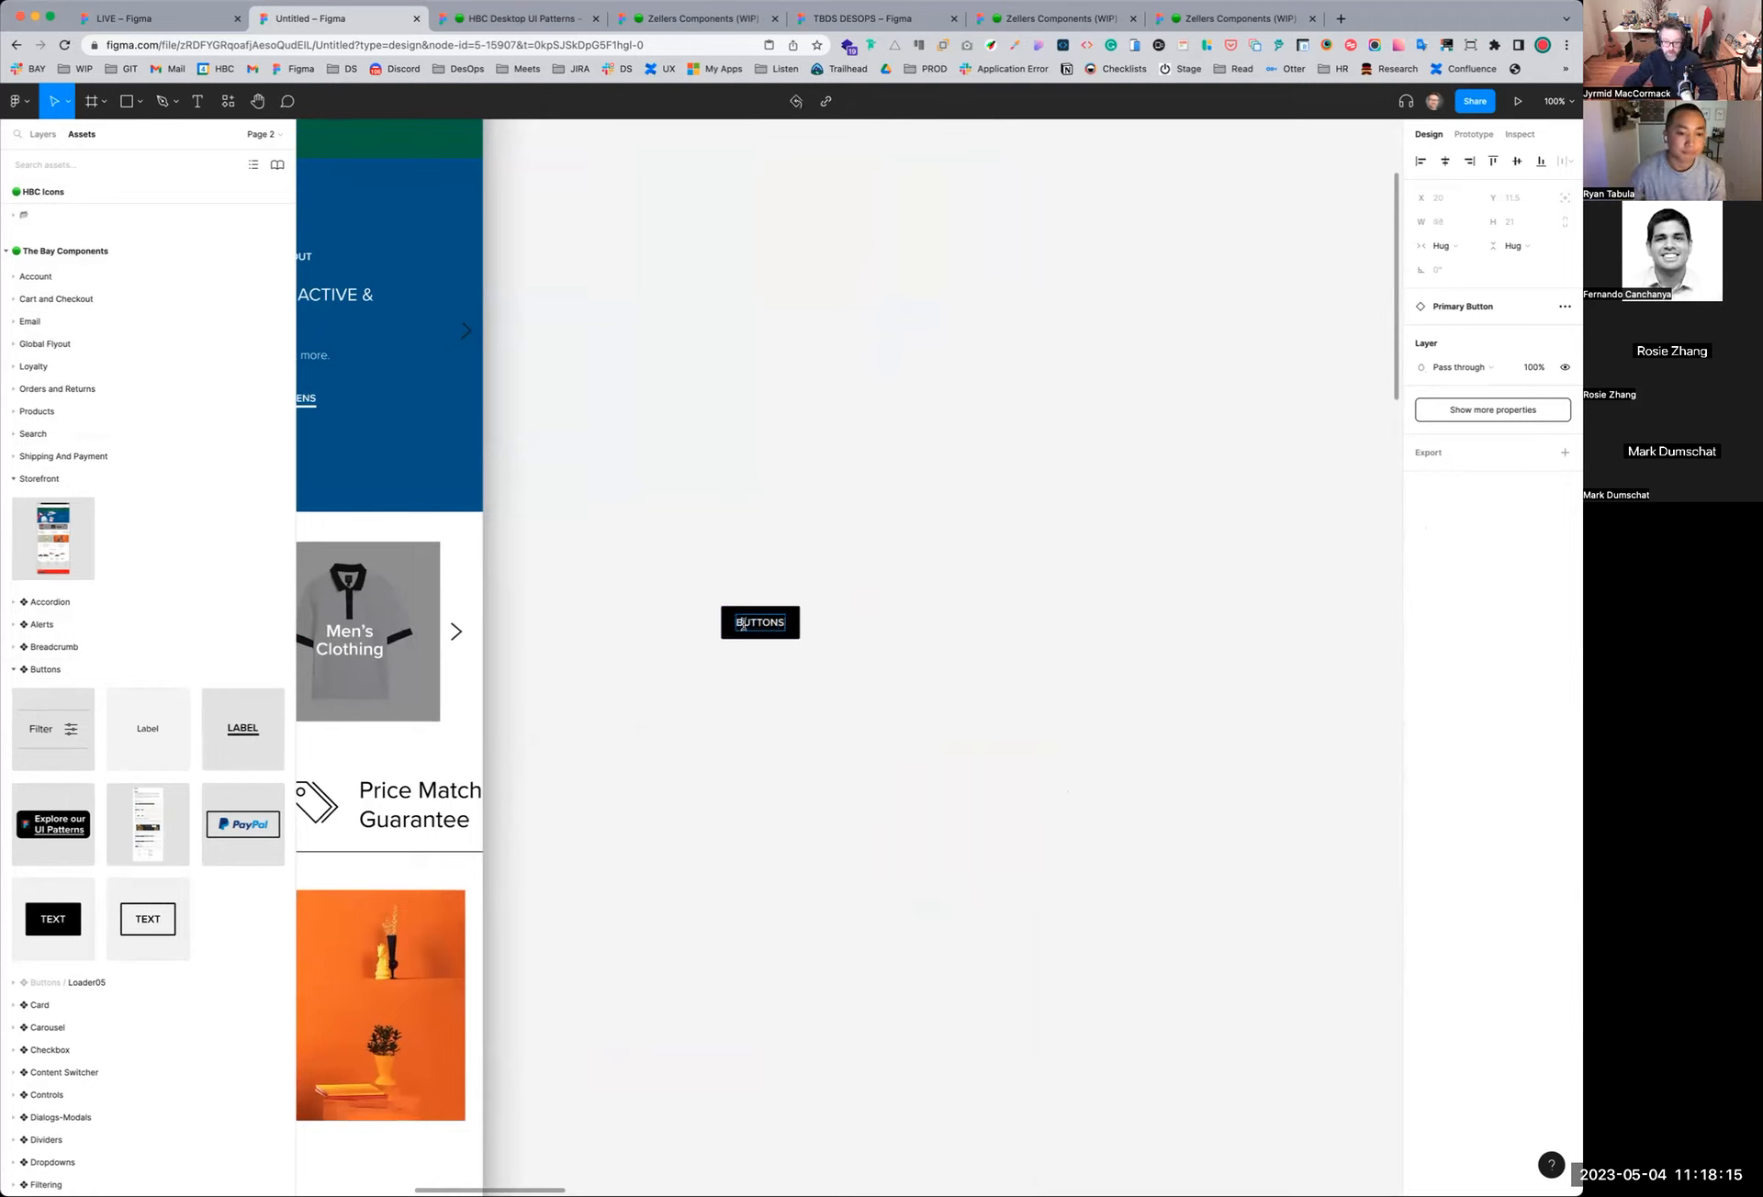
{"action": "key", "text": "Escape"}
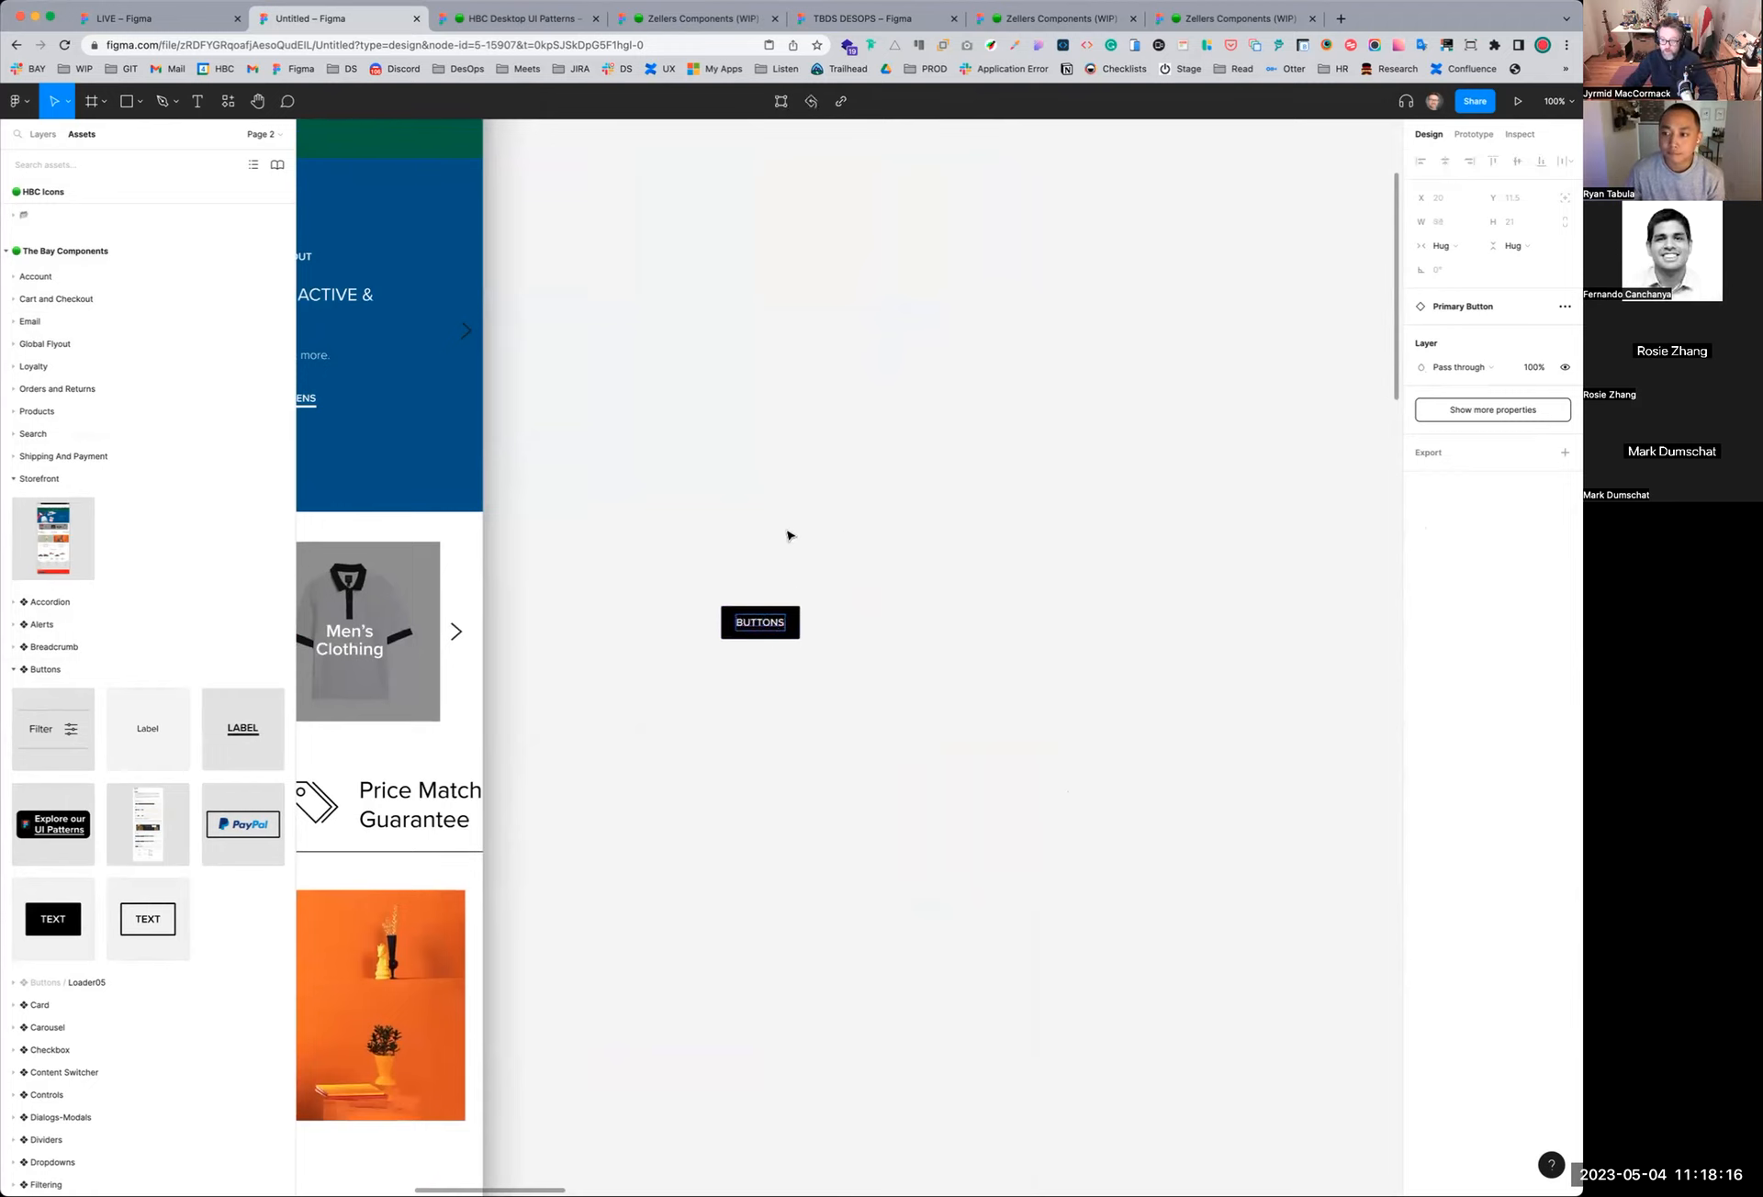
Switch the Primary Button's Loader property on and back off
{"action": "left_click", "coordinate": [770, 626]}
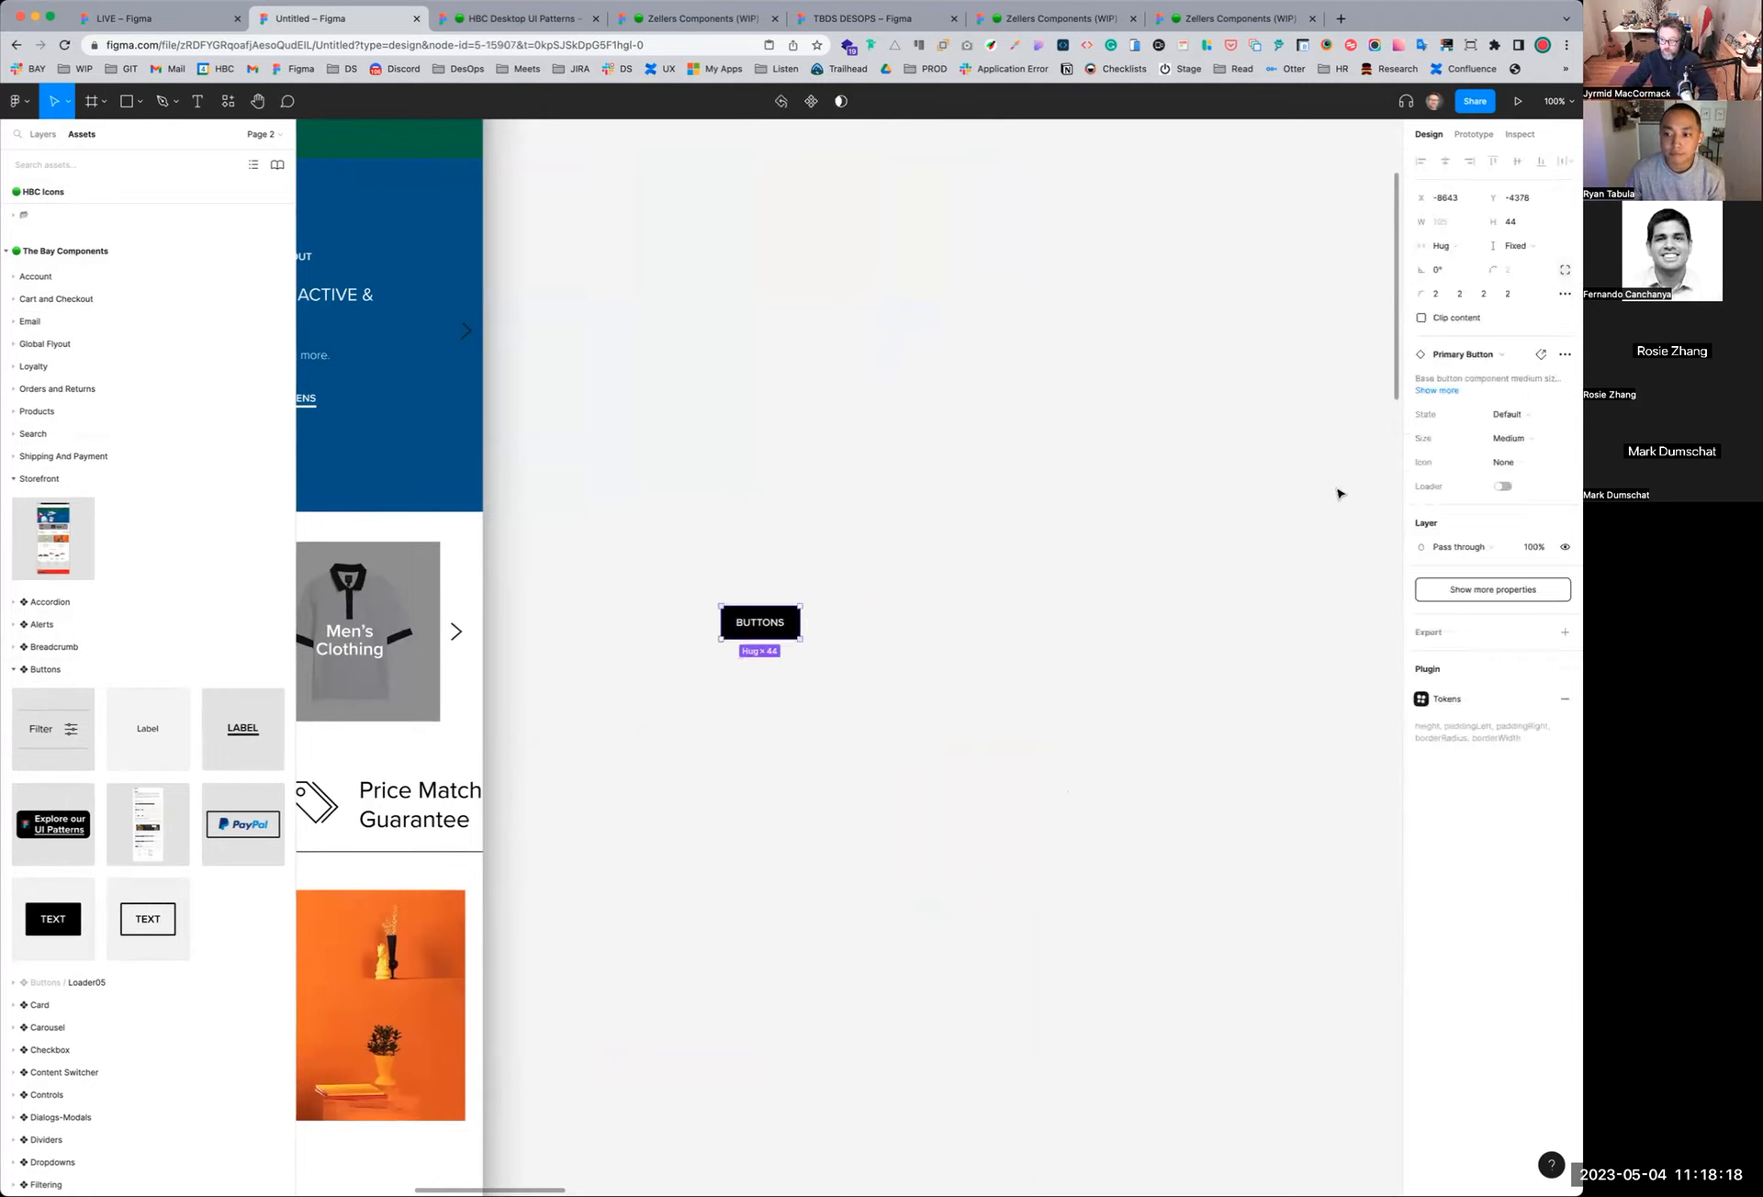
{"action": "left_click", "coordinate": [1503, 487]}
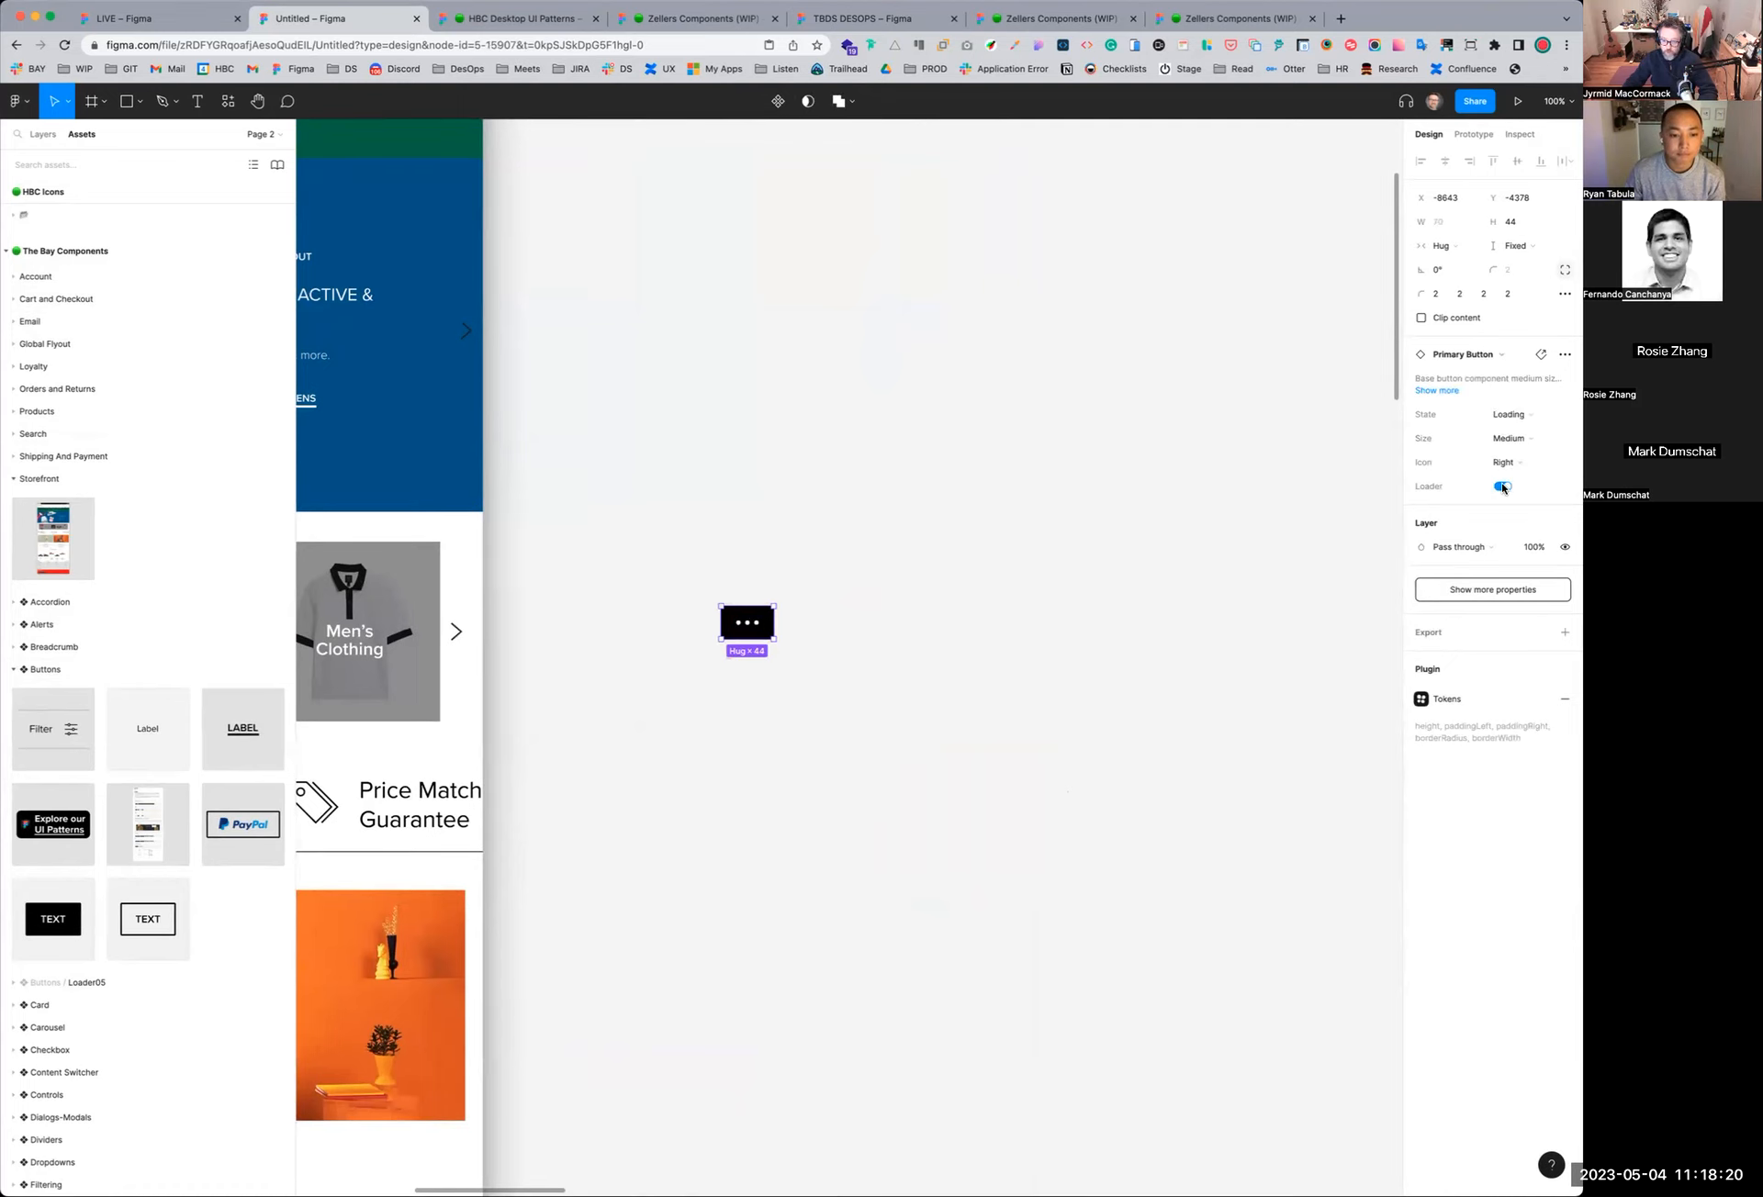
{"action": "left_click", "coordinate": [1502, 487]}
Set the Primary Button's state to Hover, try its icon on the Left, and set the icon to None
{"action": "left_click", "coordinate": [1515, 417]}
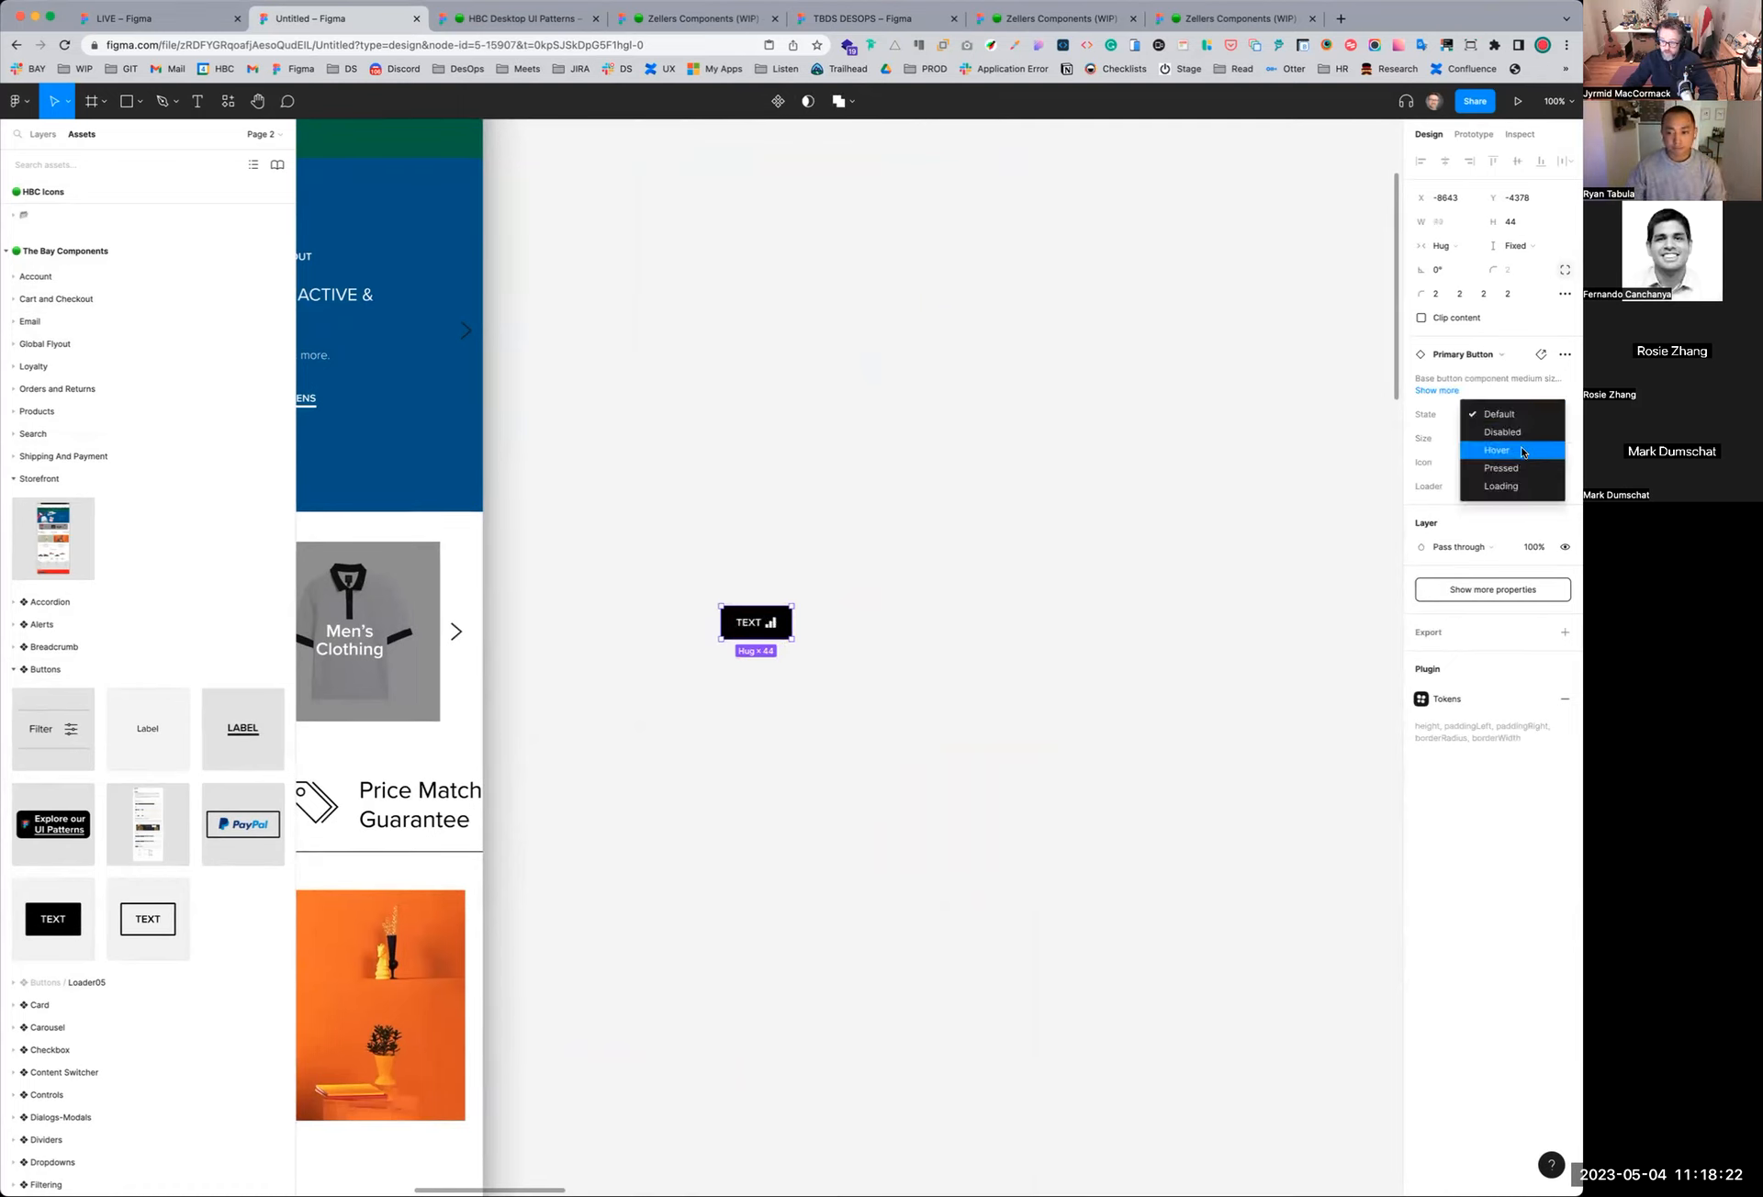
{"action": "left_click", "coordinate": [1522, 451]}
{"action": "left_click", "coordinate": [1520, 458]}
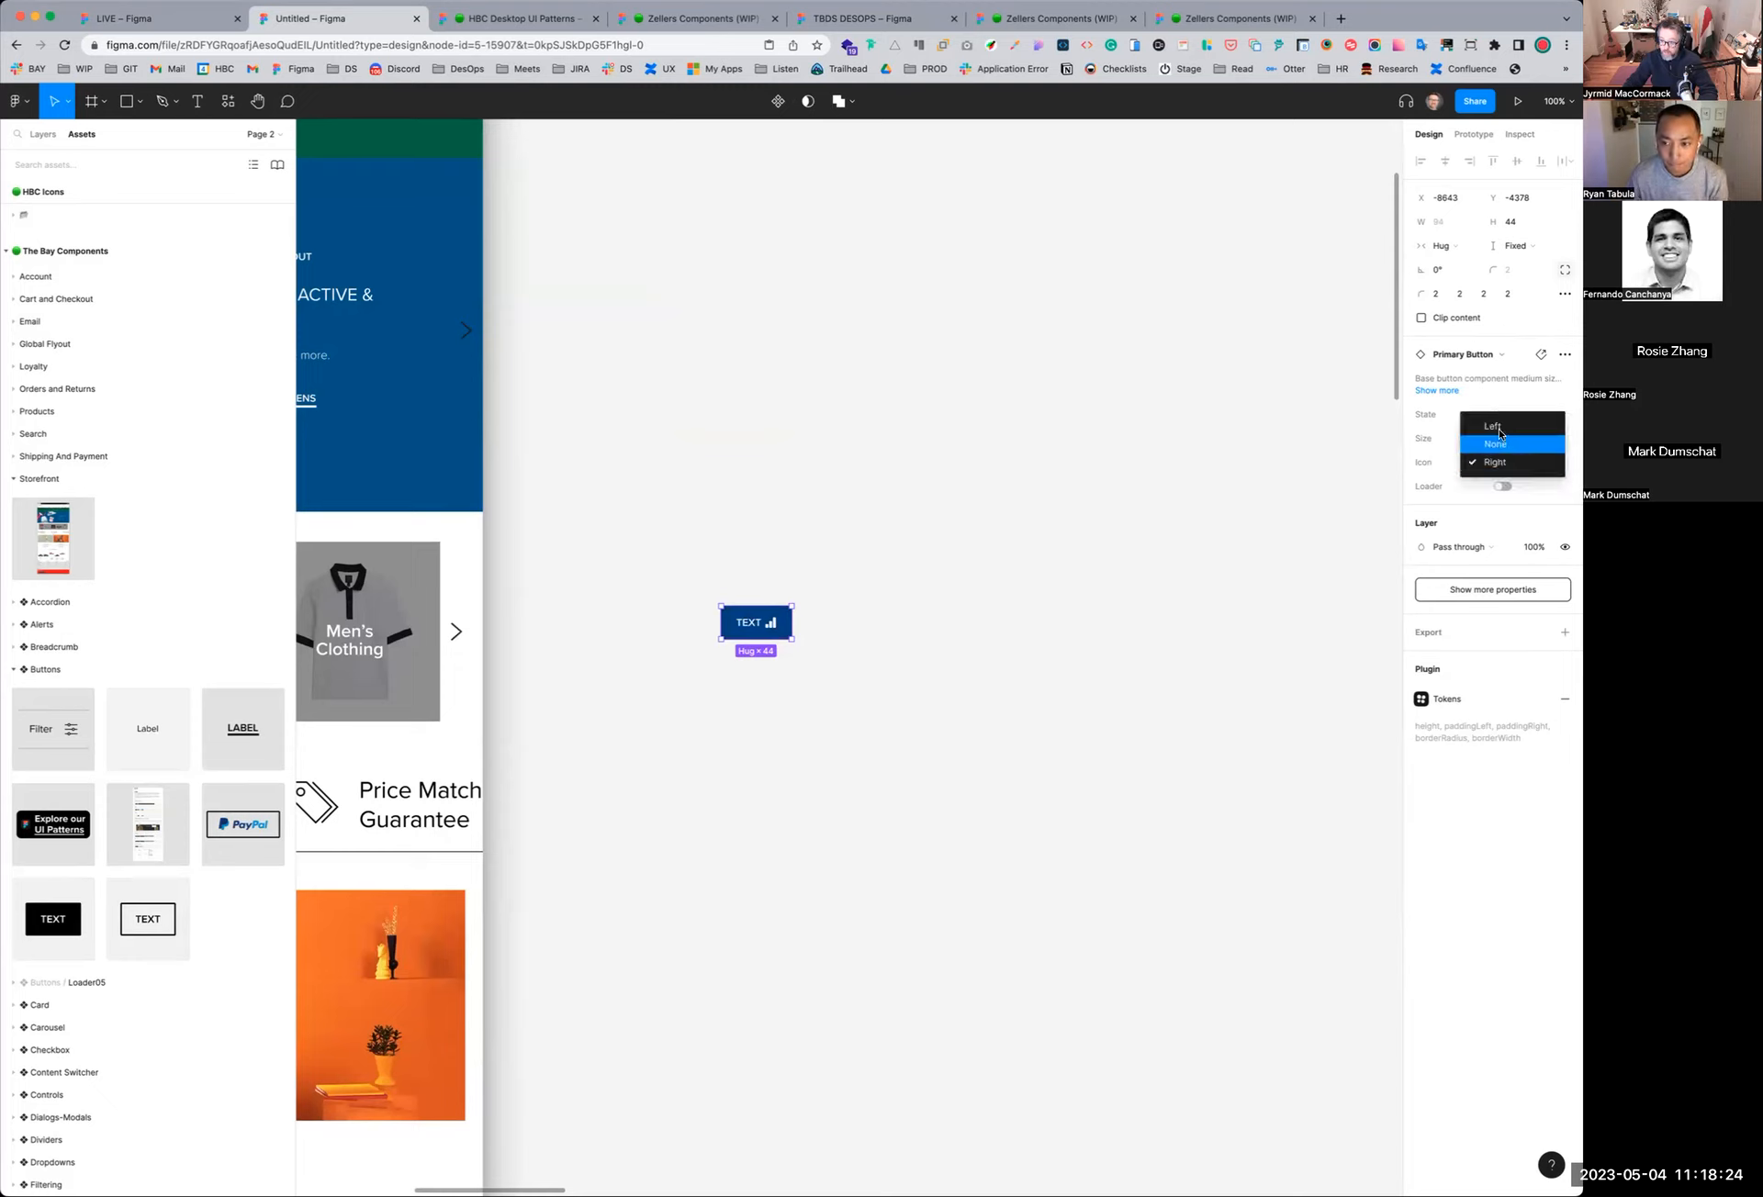
{"action": "left_click", "coordinate": [1499, 434]}
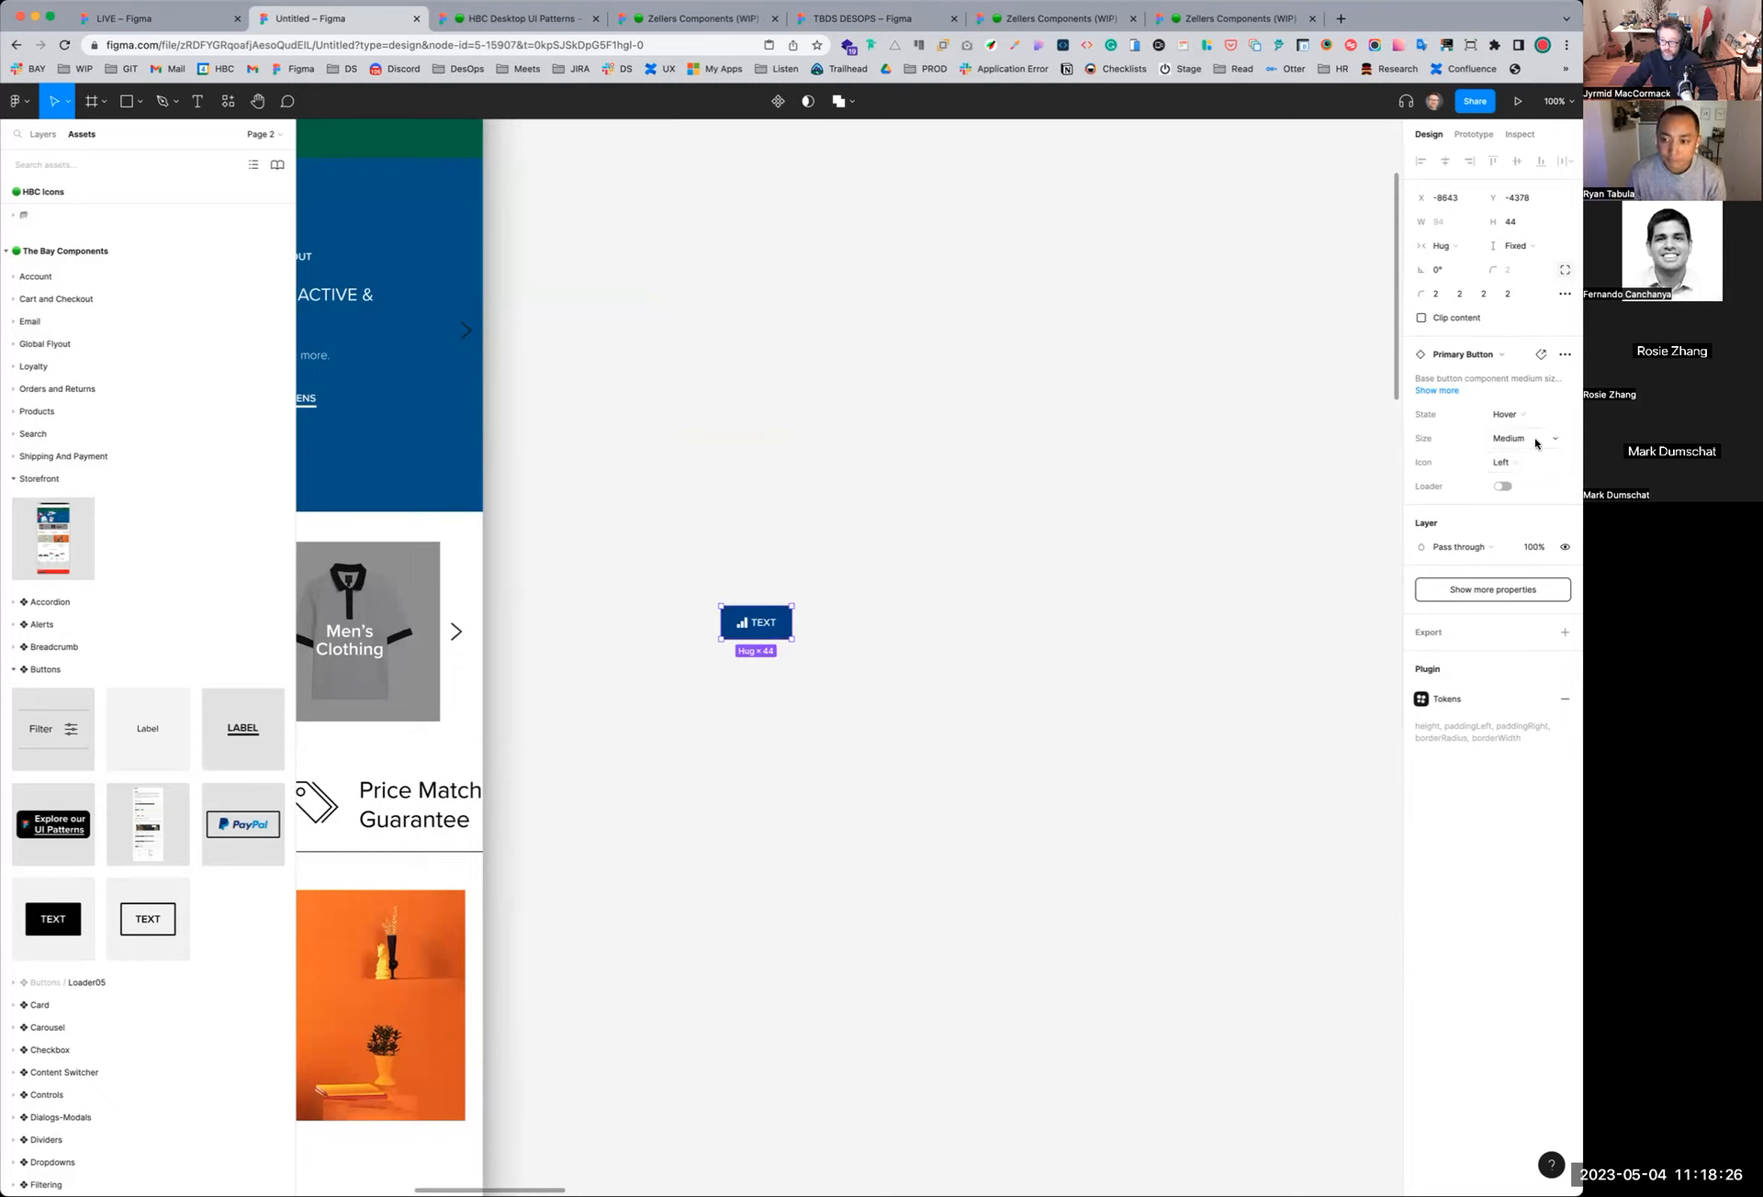
{"action": "left_click", "coordinate": [1506, 463]}
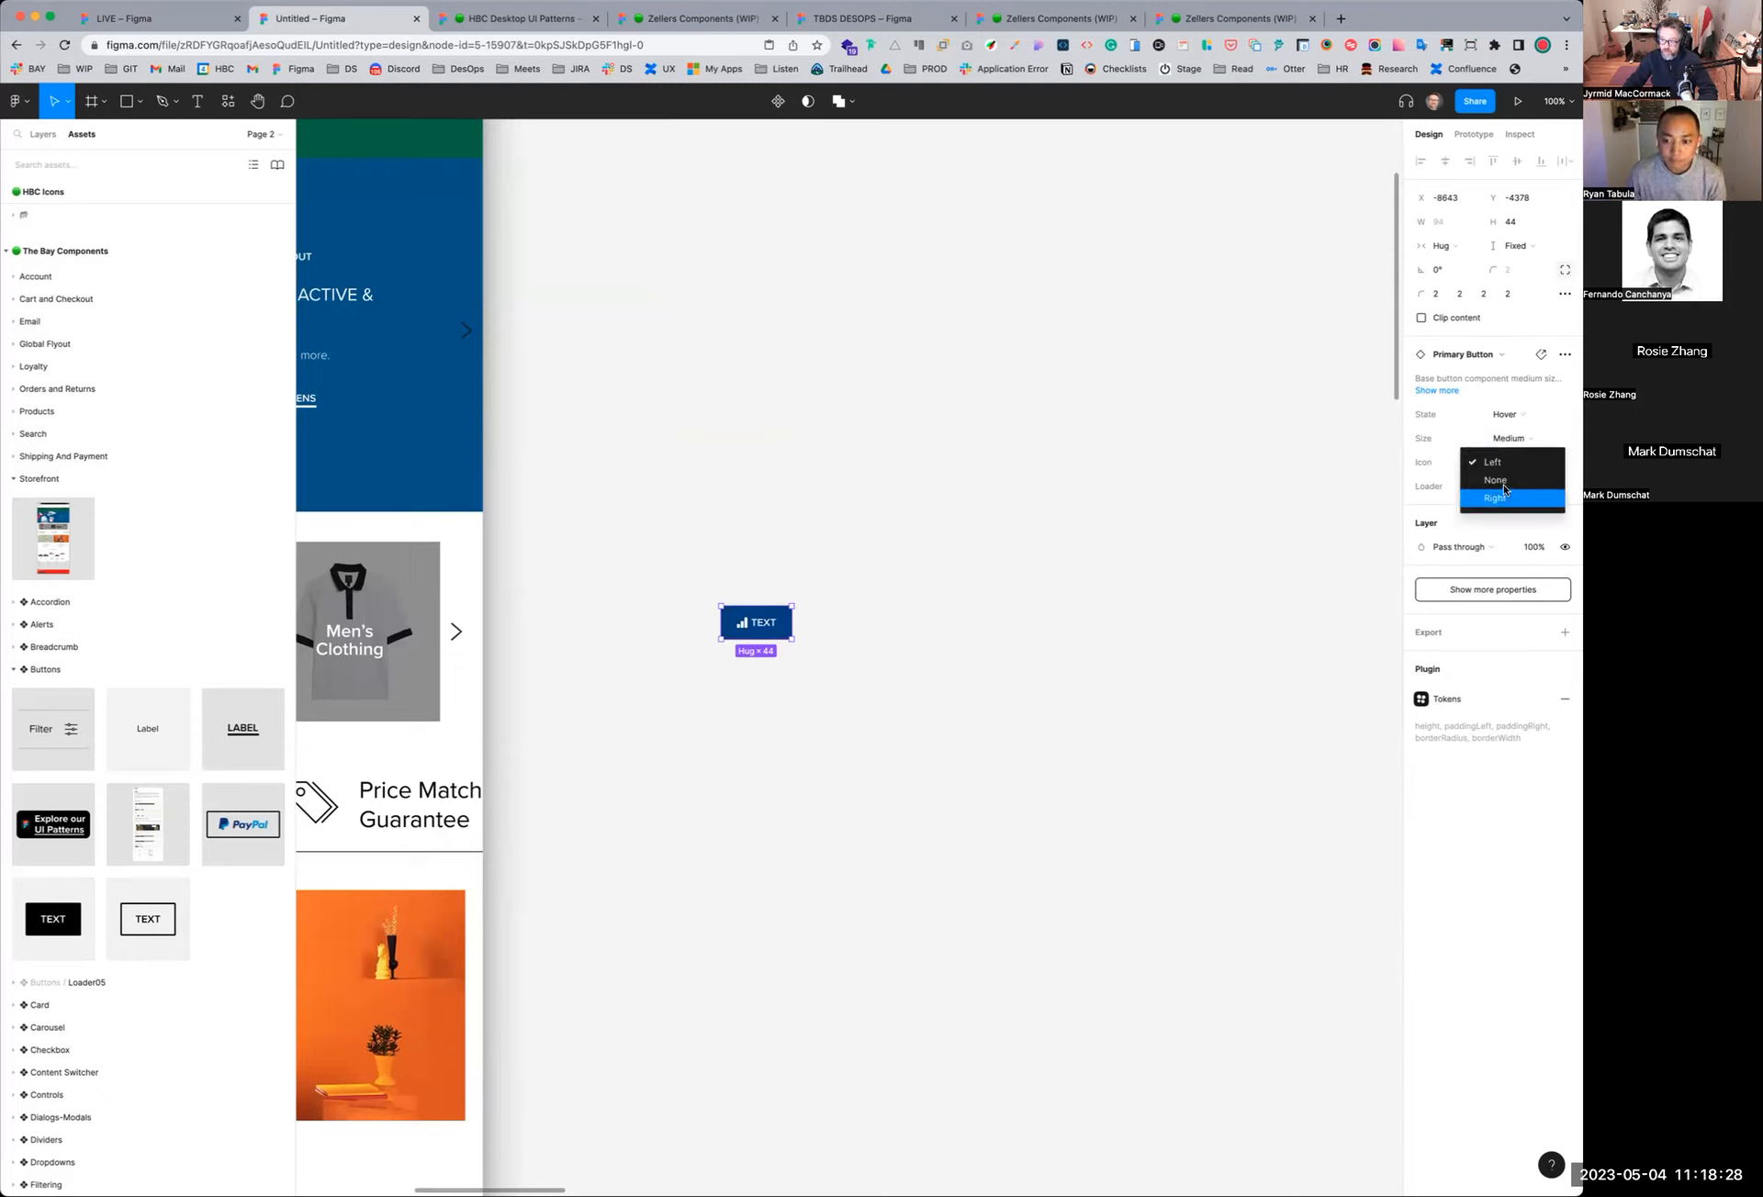
{"action": "left_click", "coordinate": [1505, 484]}
{"action": "left_click", "coordinate": [950, 489]}
Select the Carousel instance nested inside the Storefront to view its component properties
{"action": "left_click_drag", "start_coordinate": [855, 441], "coordinate": [1193, 502]}
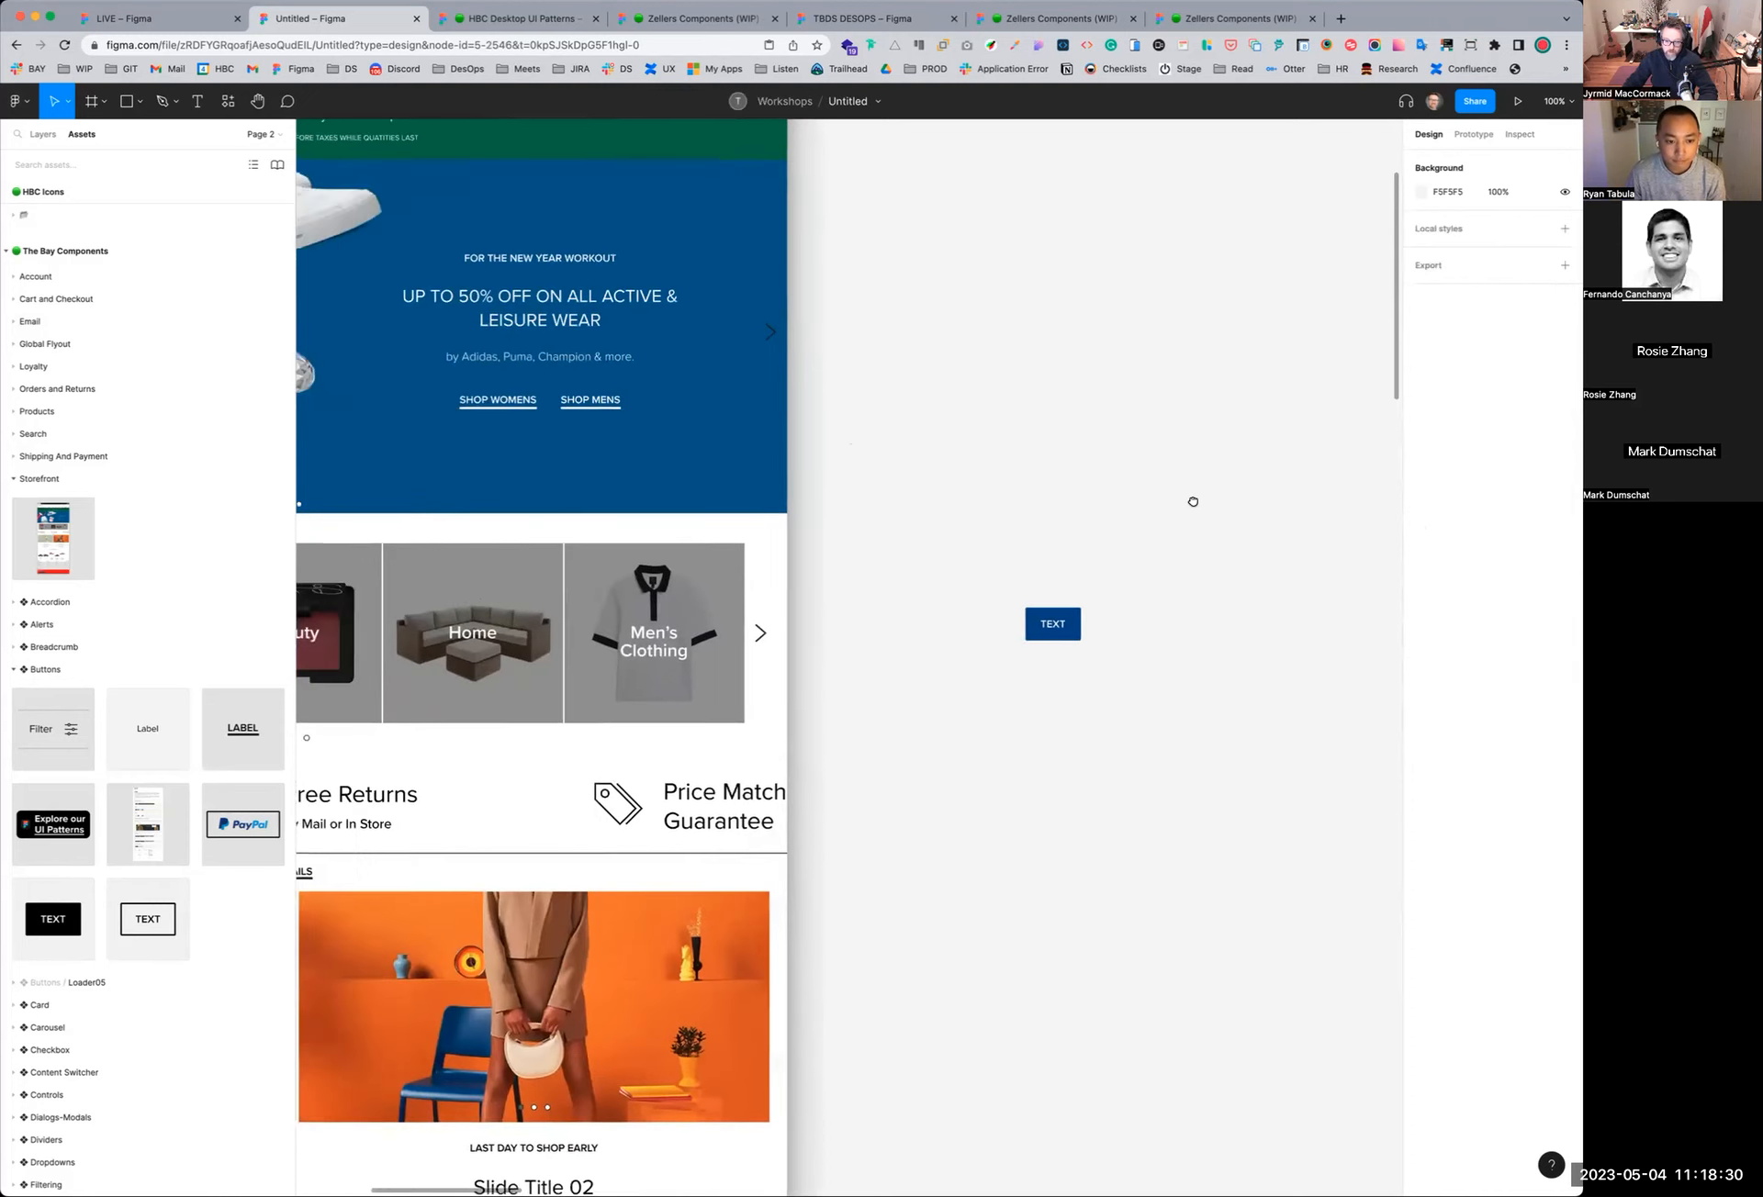
{"action": "scroll", "coordinate": [1193, 501], "scroll_direction": "left", "scroll_amount": 10}
{"action": "scroll", "coordinate": [1193, 501], "scroll_direction": "up", "scroll_amount": 3}
{"action": "left_click", "coordinate": [845, 533]}
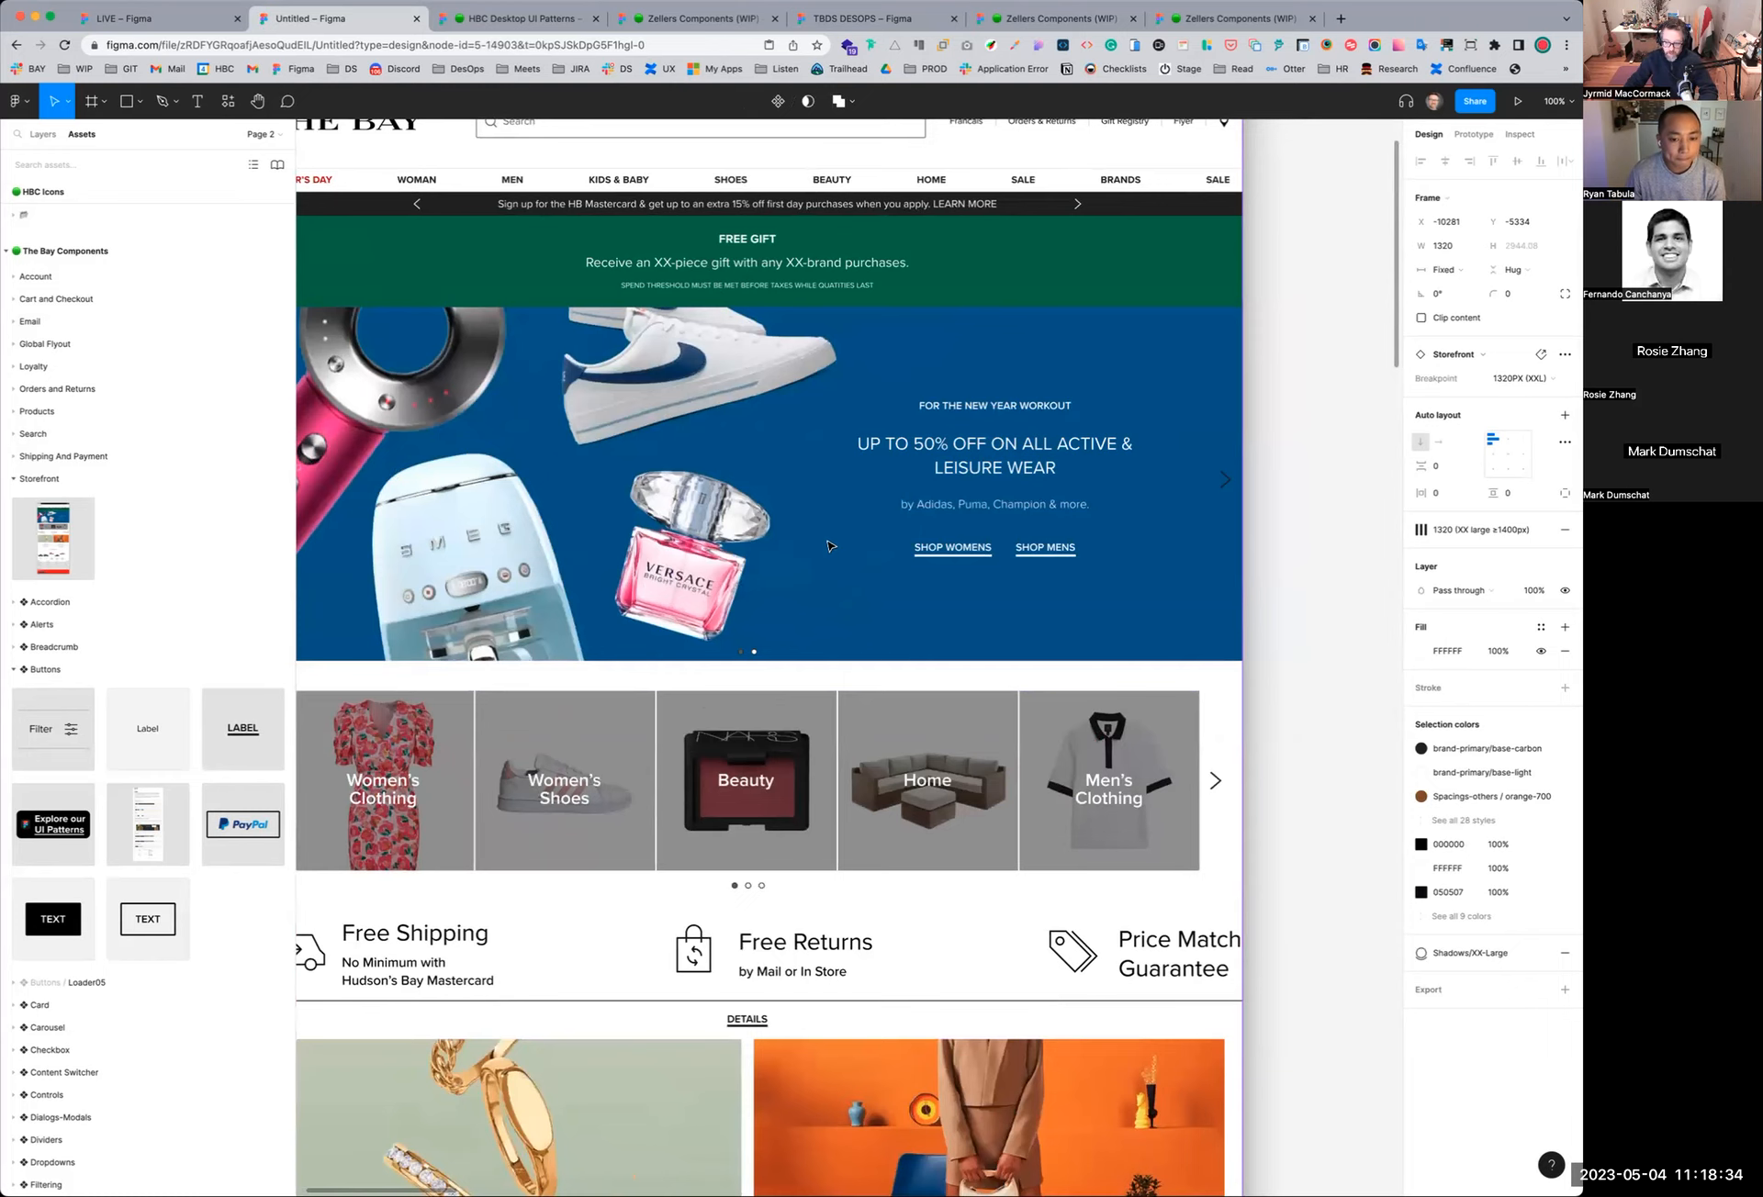
{"action": "double_click", "coordinate": [829, 545]}
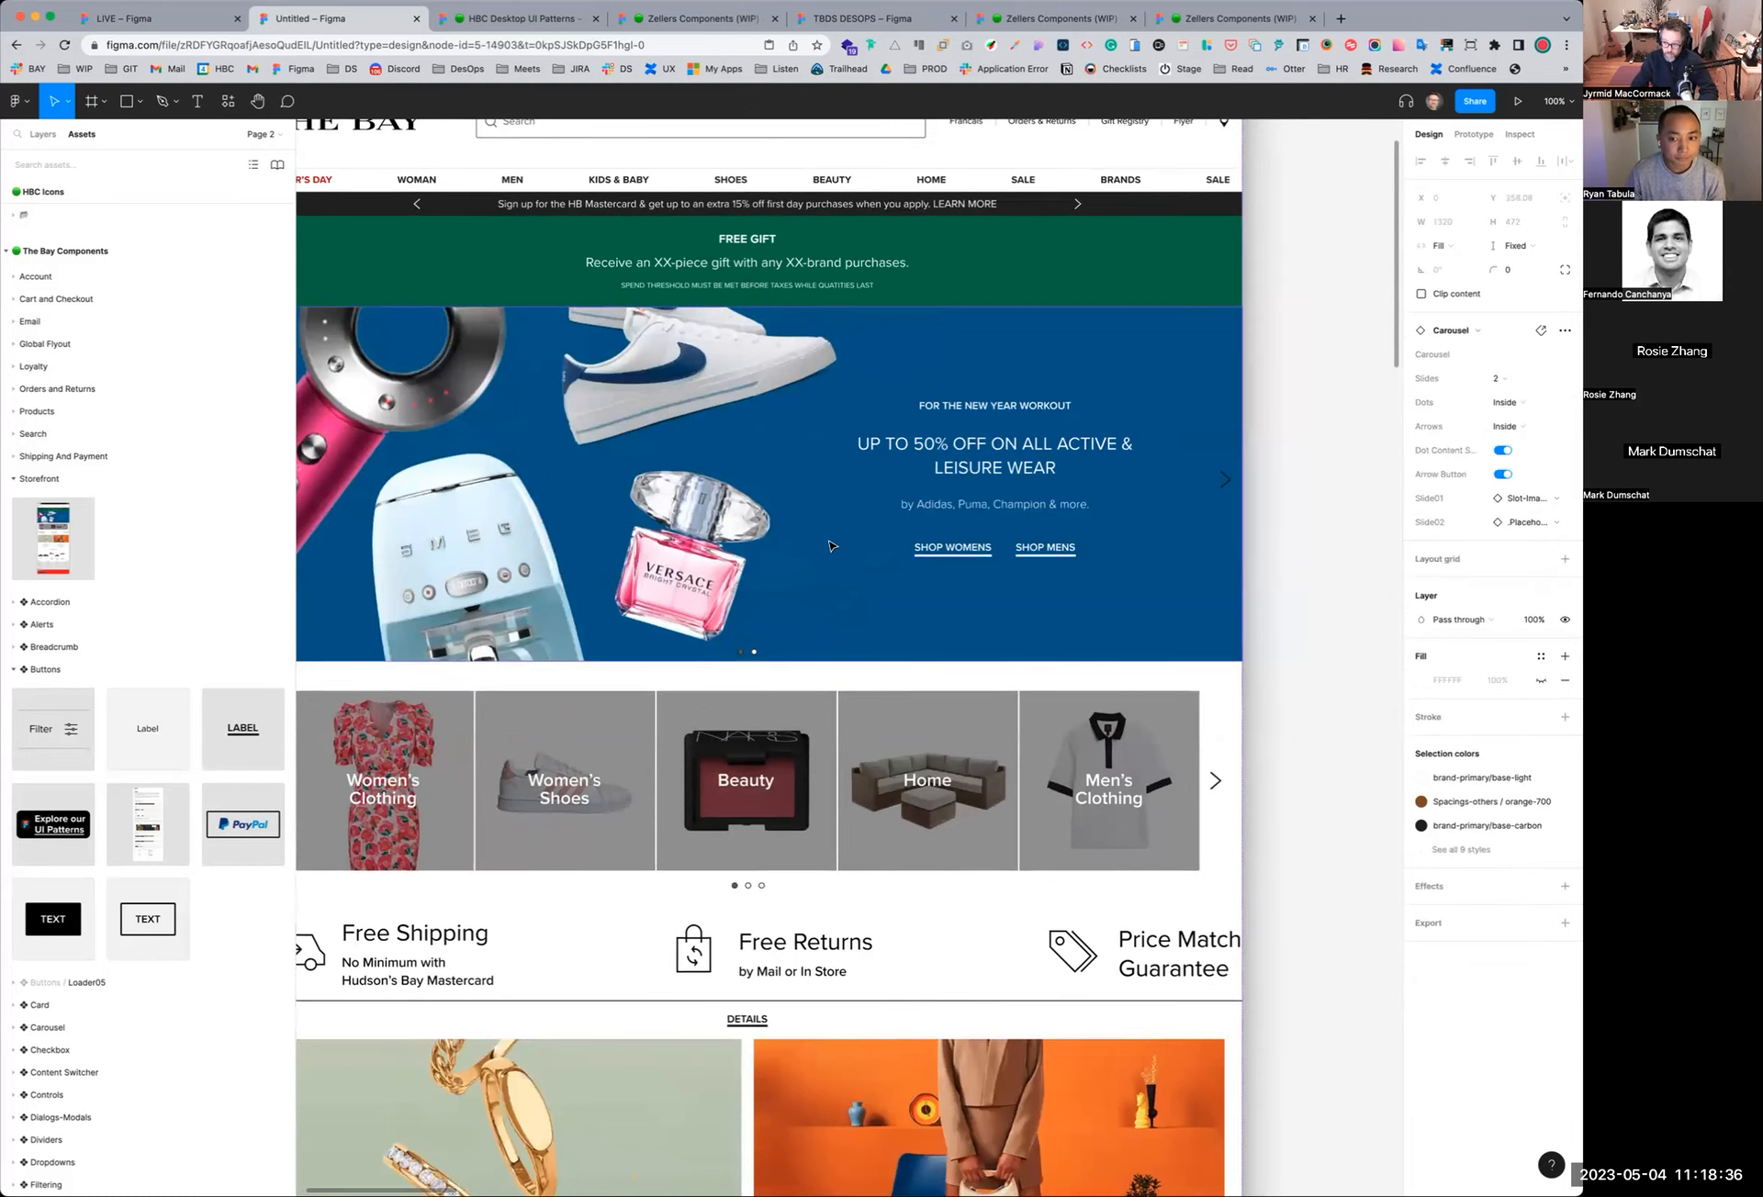
{"action": "key", "text": "minus"}
{"action": "key", "text": "minus"}
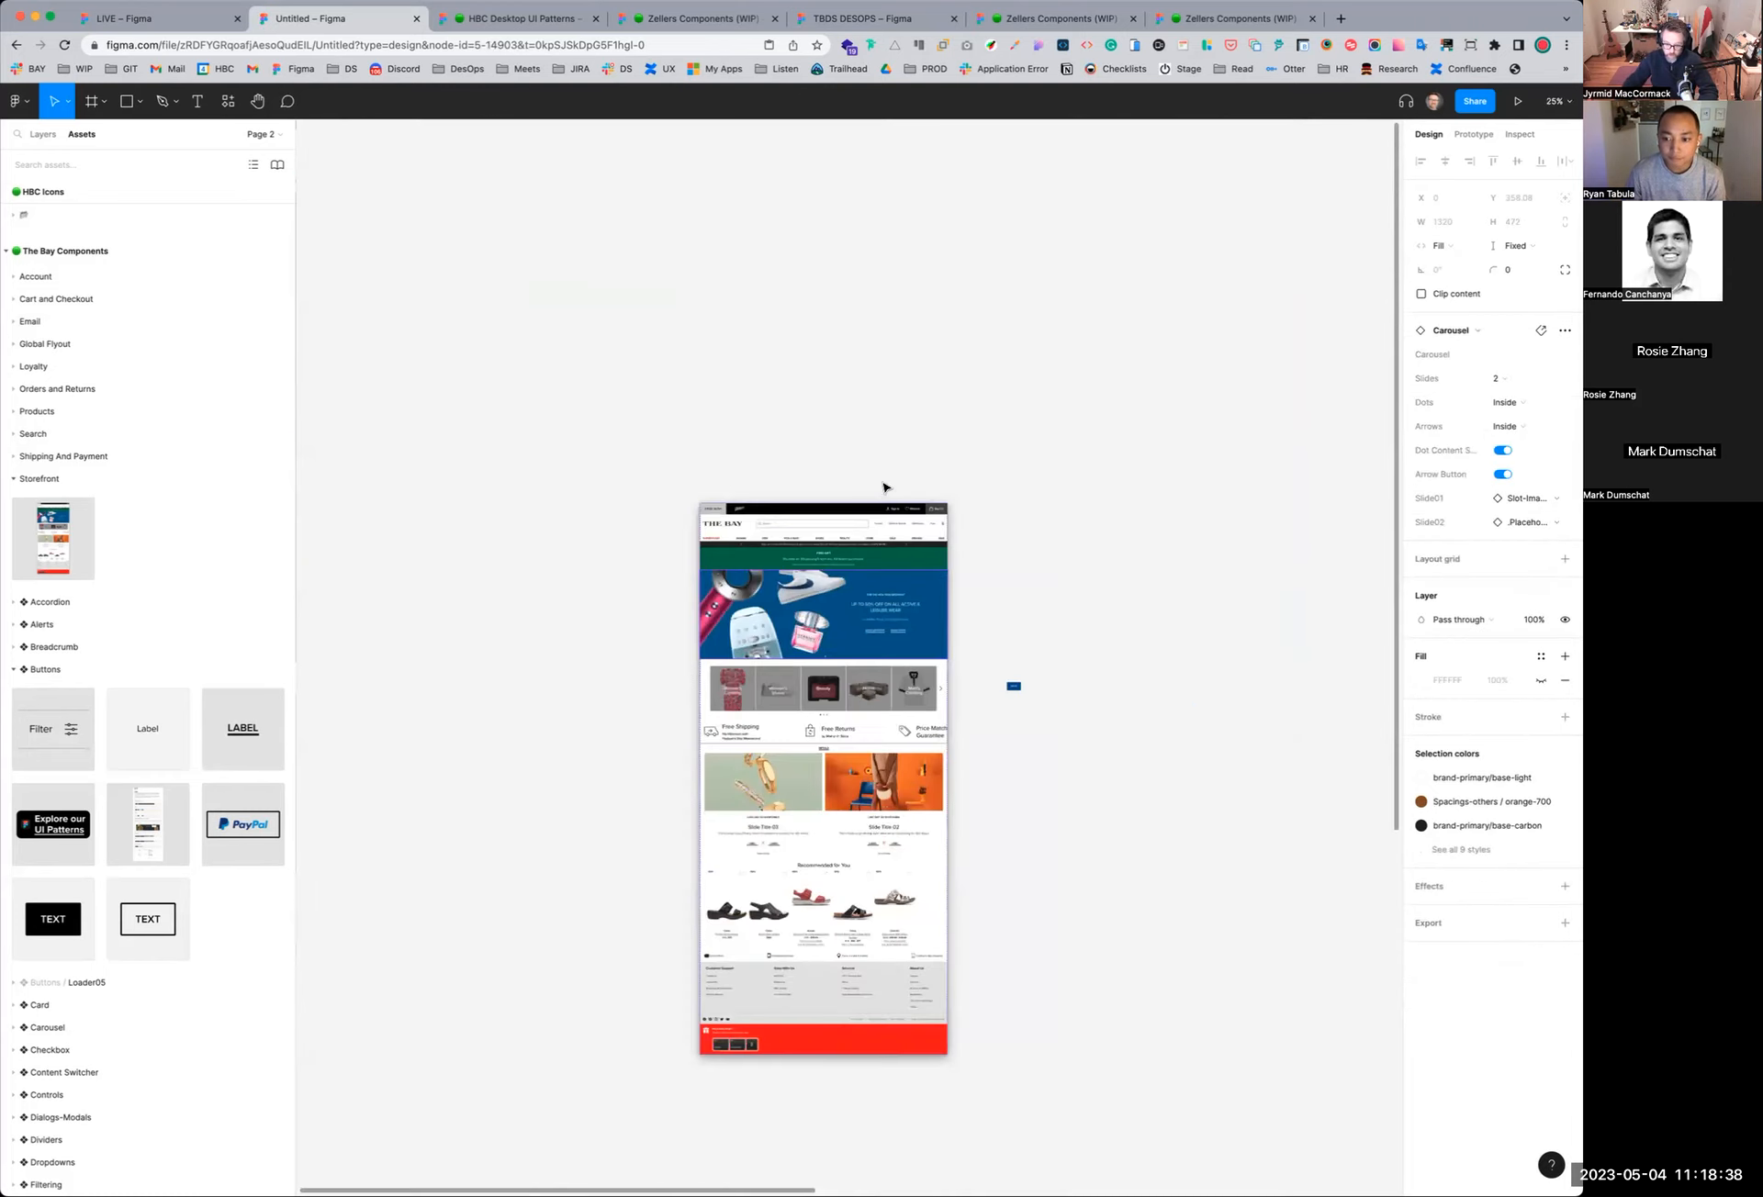
Move the Storefront to X -10273, Y -5286 and delete the blue Primary Button beside it
{"action": "left_click", "coordinate": [1052, 570]}
{"action": "left_click_drag", "start_coordinate": [774, 1018], "coordinate": [776, 1026]}
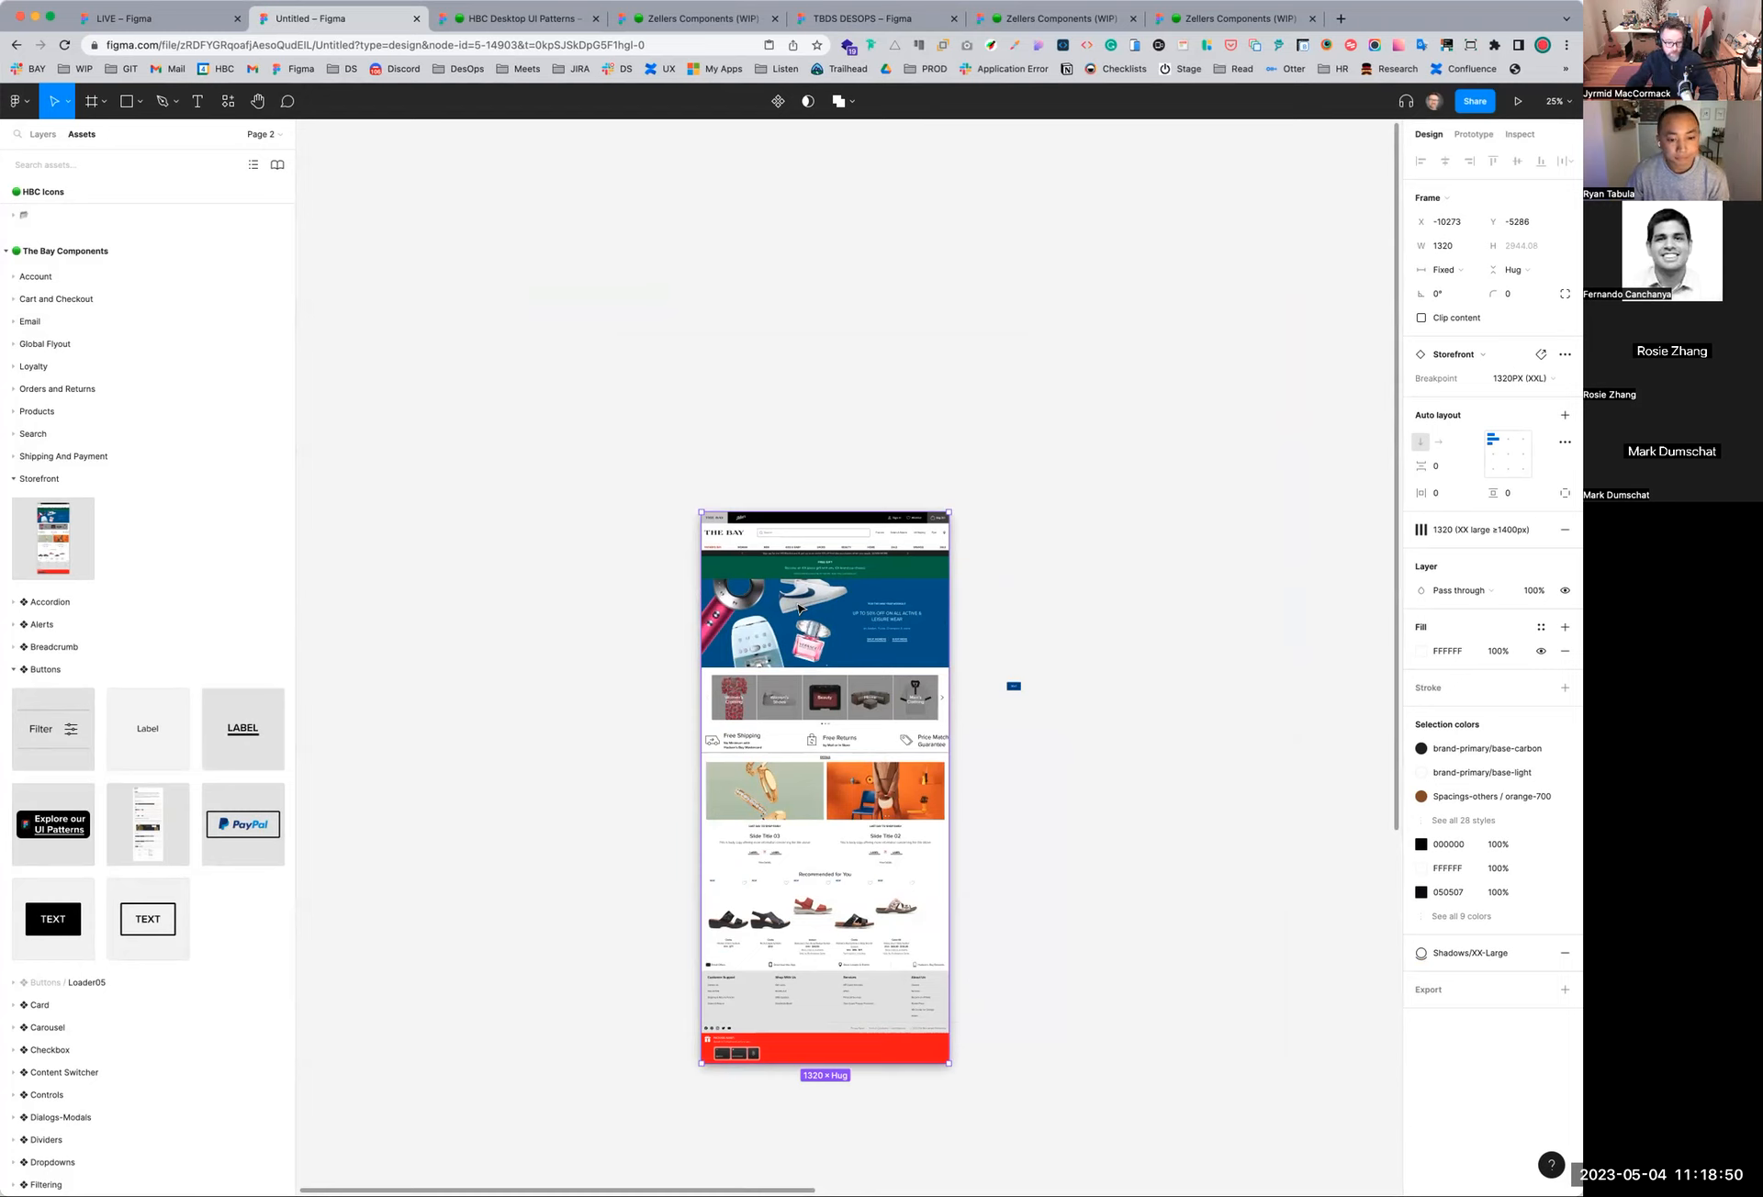
{"action": "scroll", "coordinate": [724, 589], "scroll_direction": "up", "scroll_amount": 1}
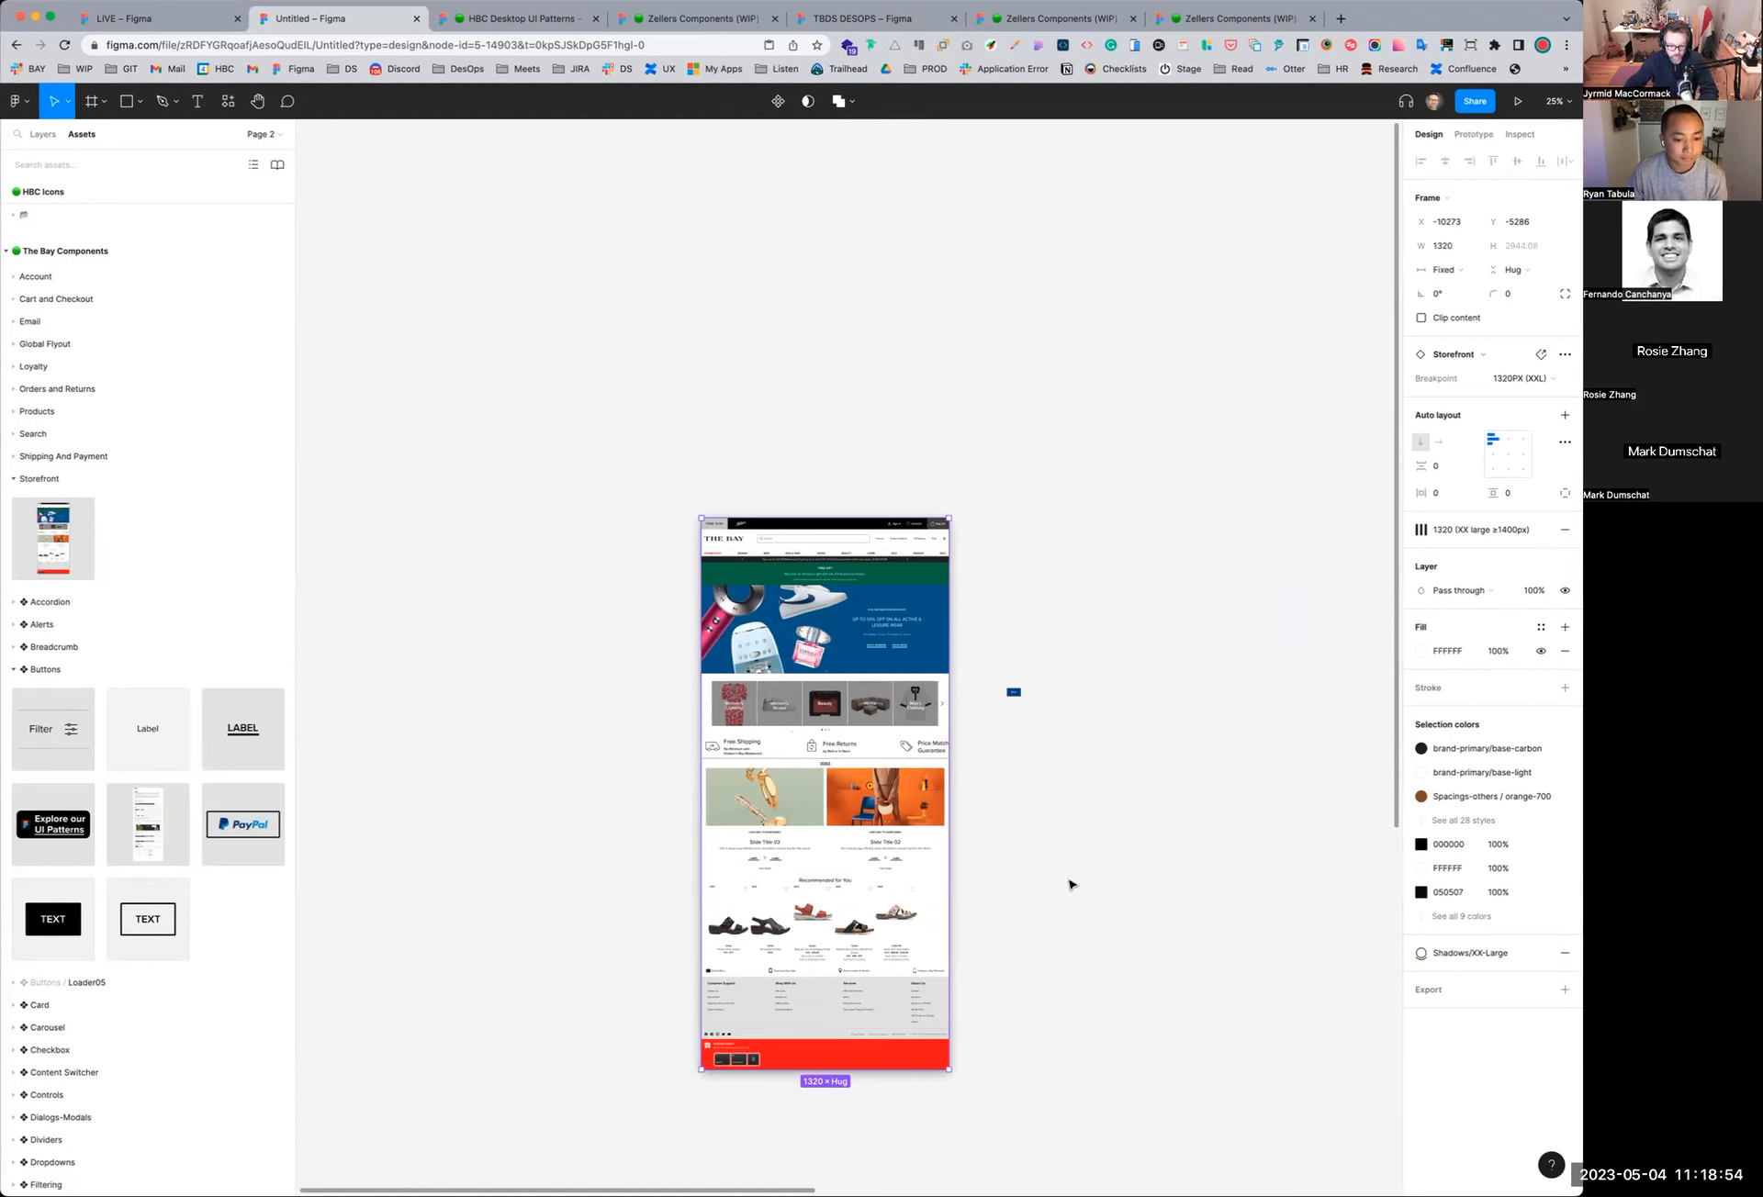
{"action": "left_click", "coordinate": [1013, 692]}
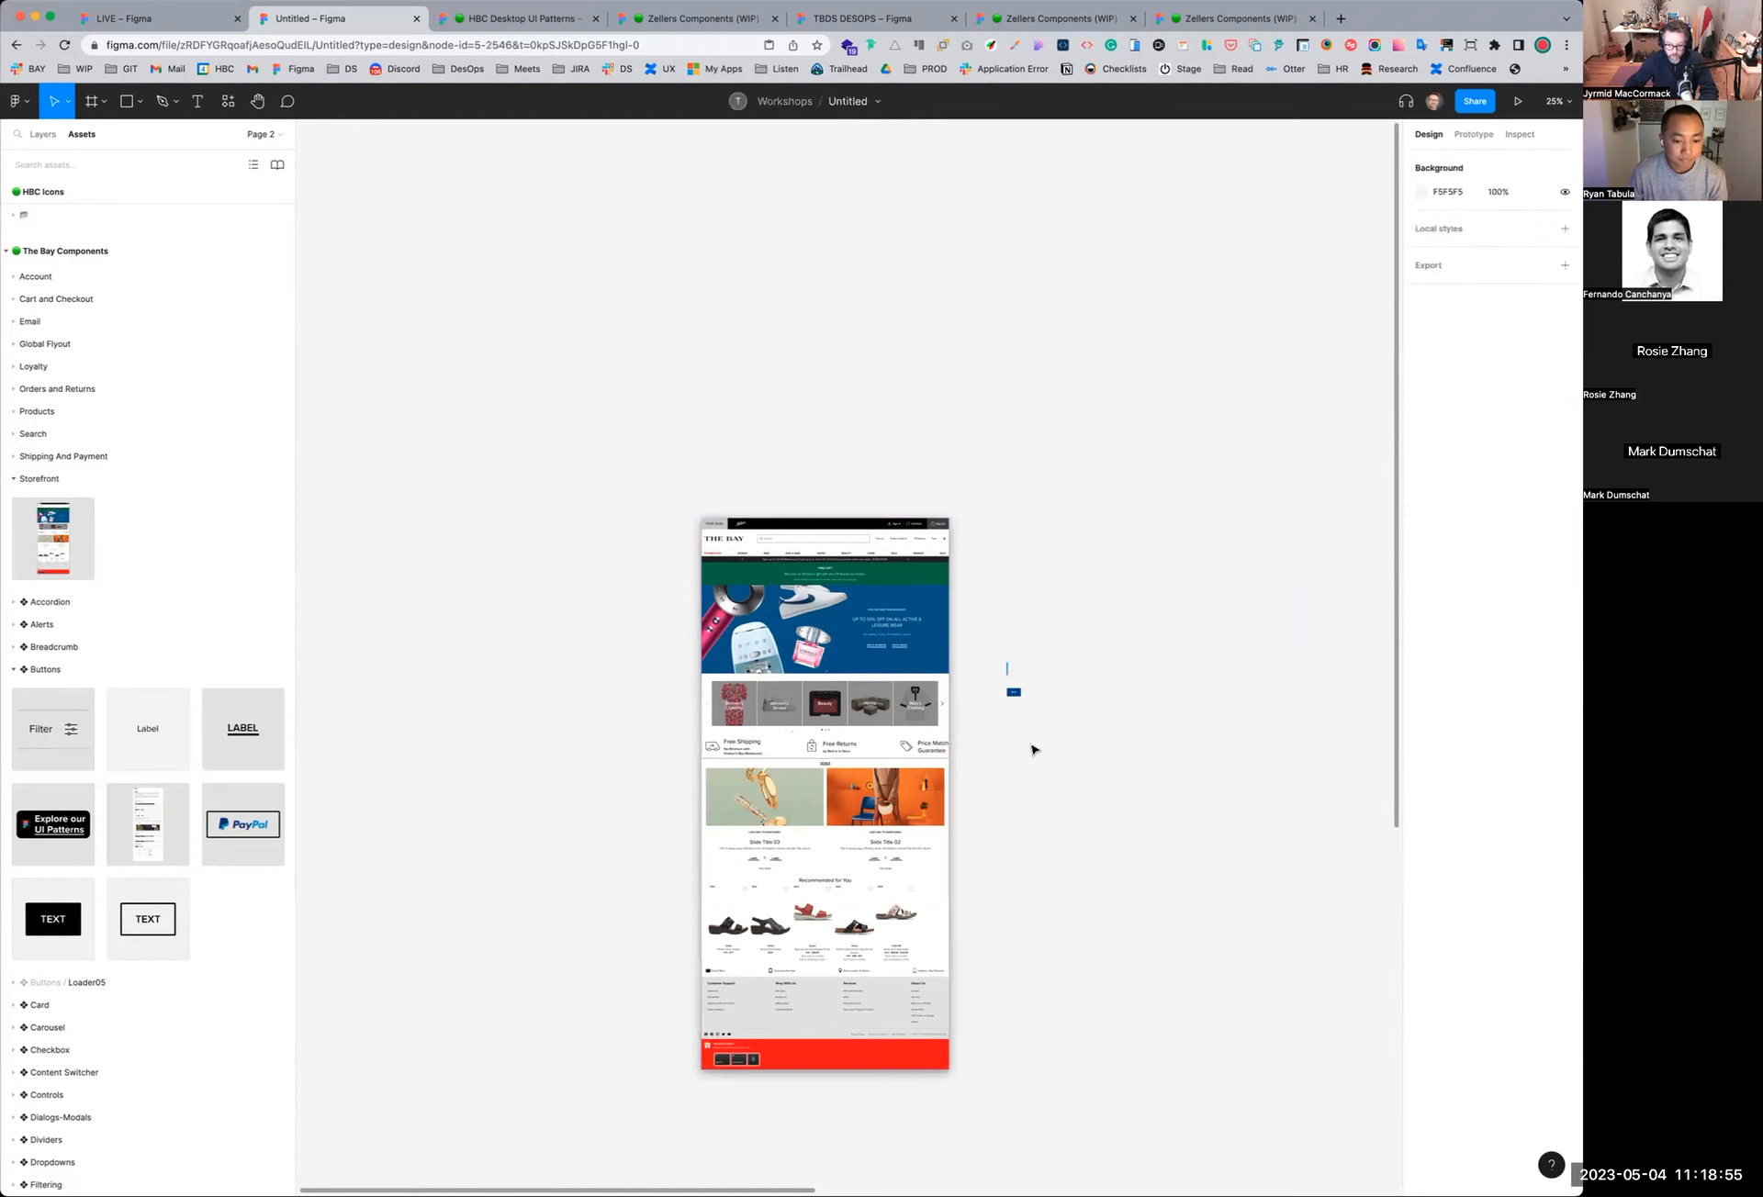
{"action": "left_click", "coordinate": [1015, 833]}
Detach the Storefront instance from its main component
{"action": "left_click", "coordinate": [714, 1052]}
{"action": "key", "text": "shift+0"}
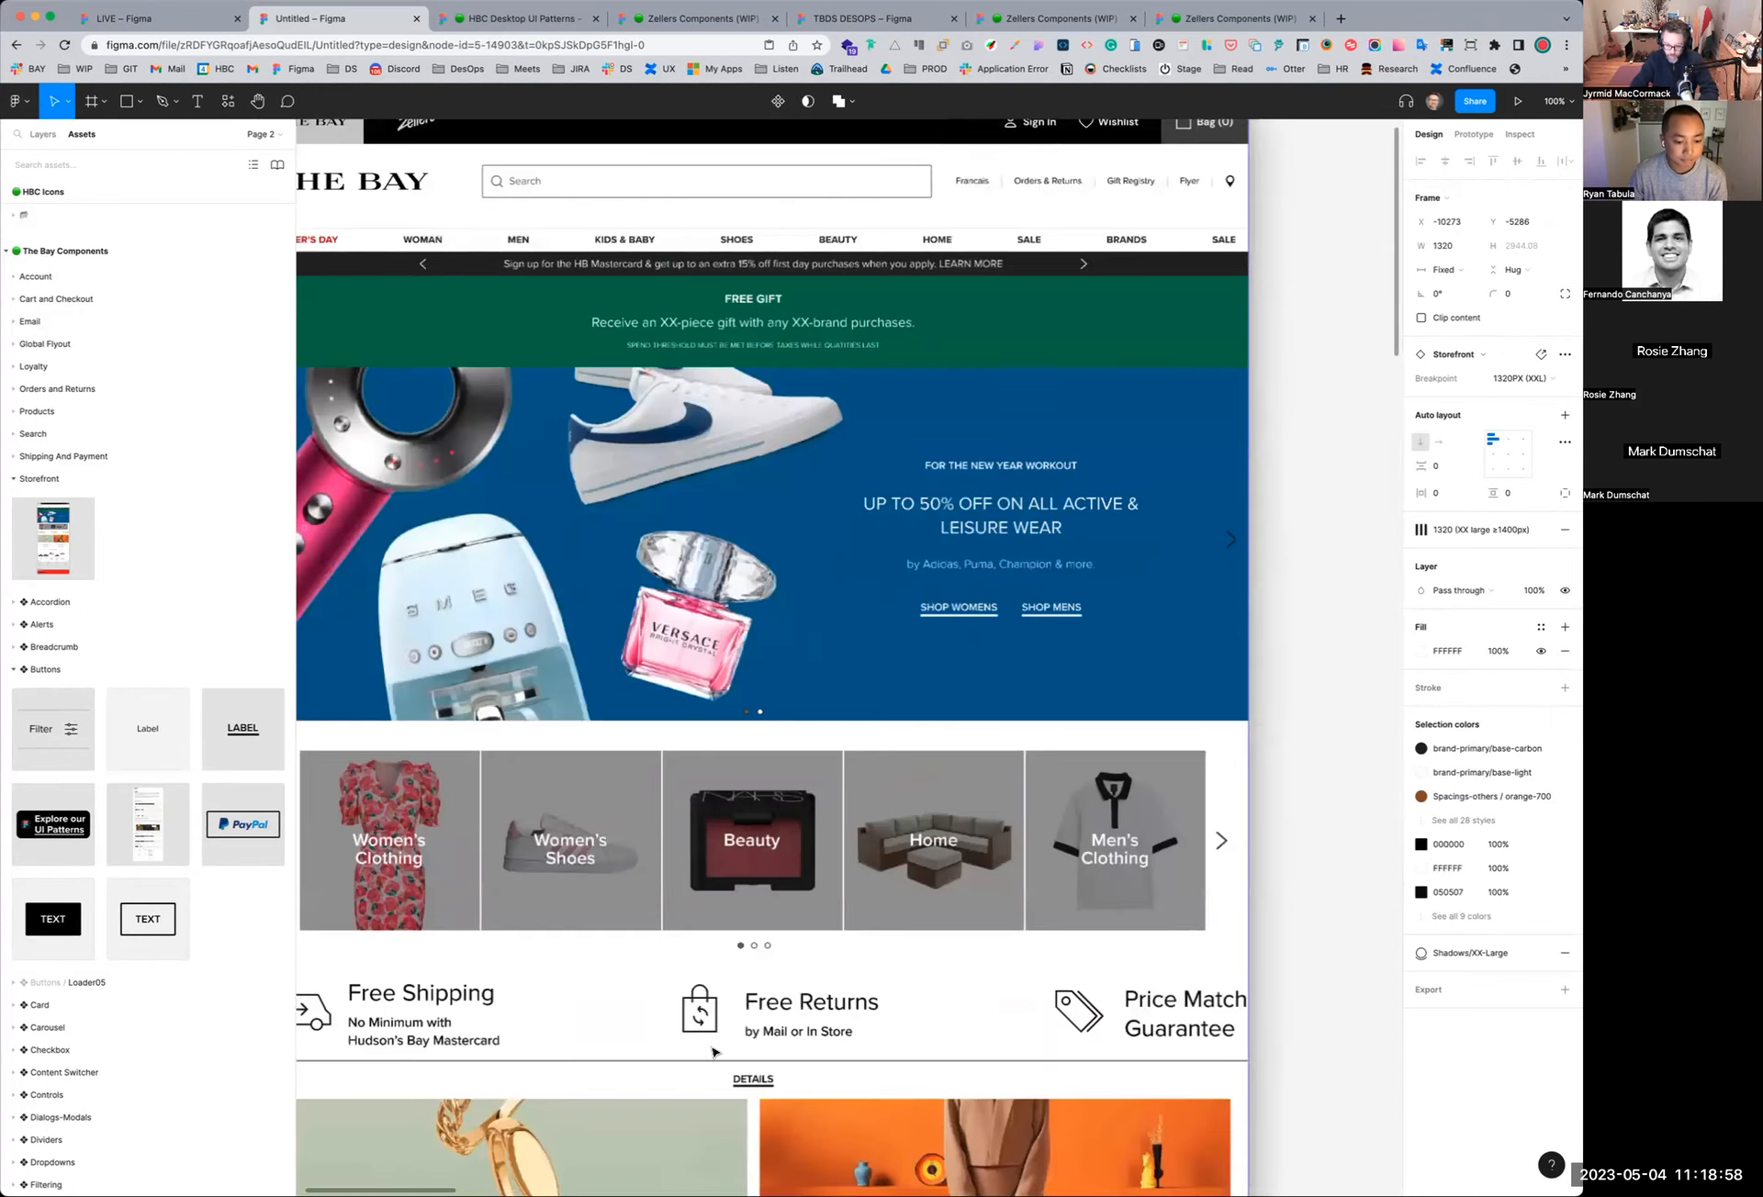
{"action": "scroll", "coordinate": [817, 539], "scroll_direction": "down", "scroll_amount": 15}
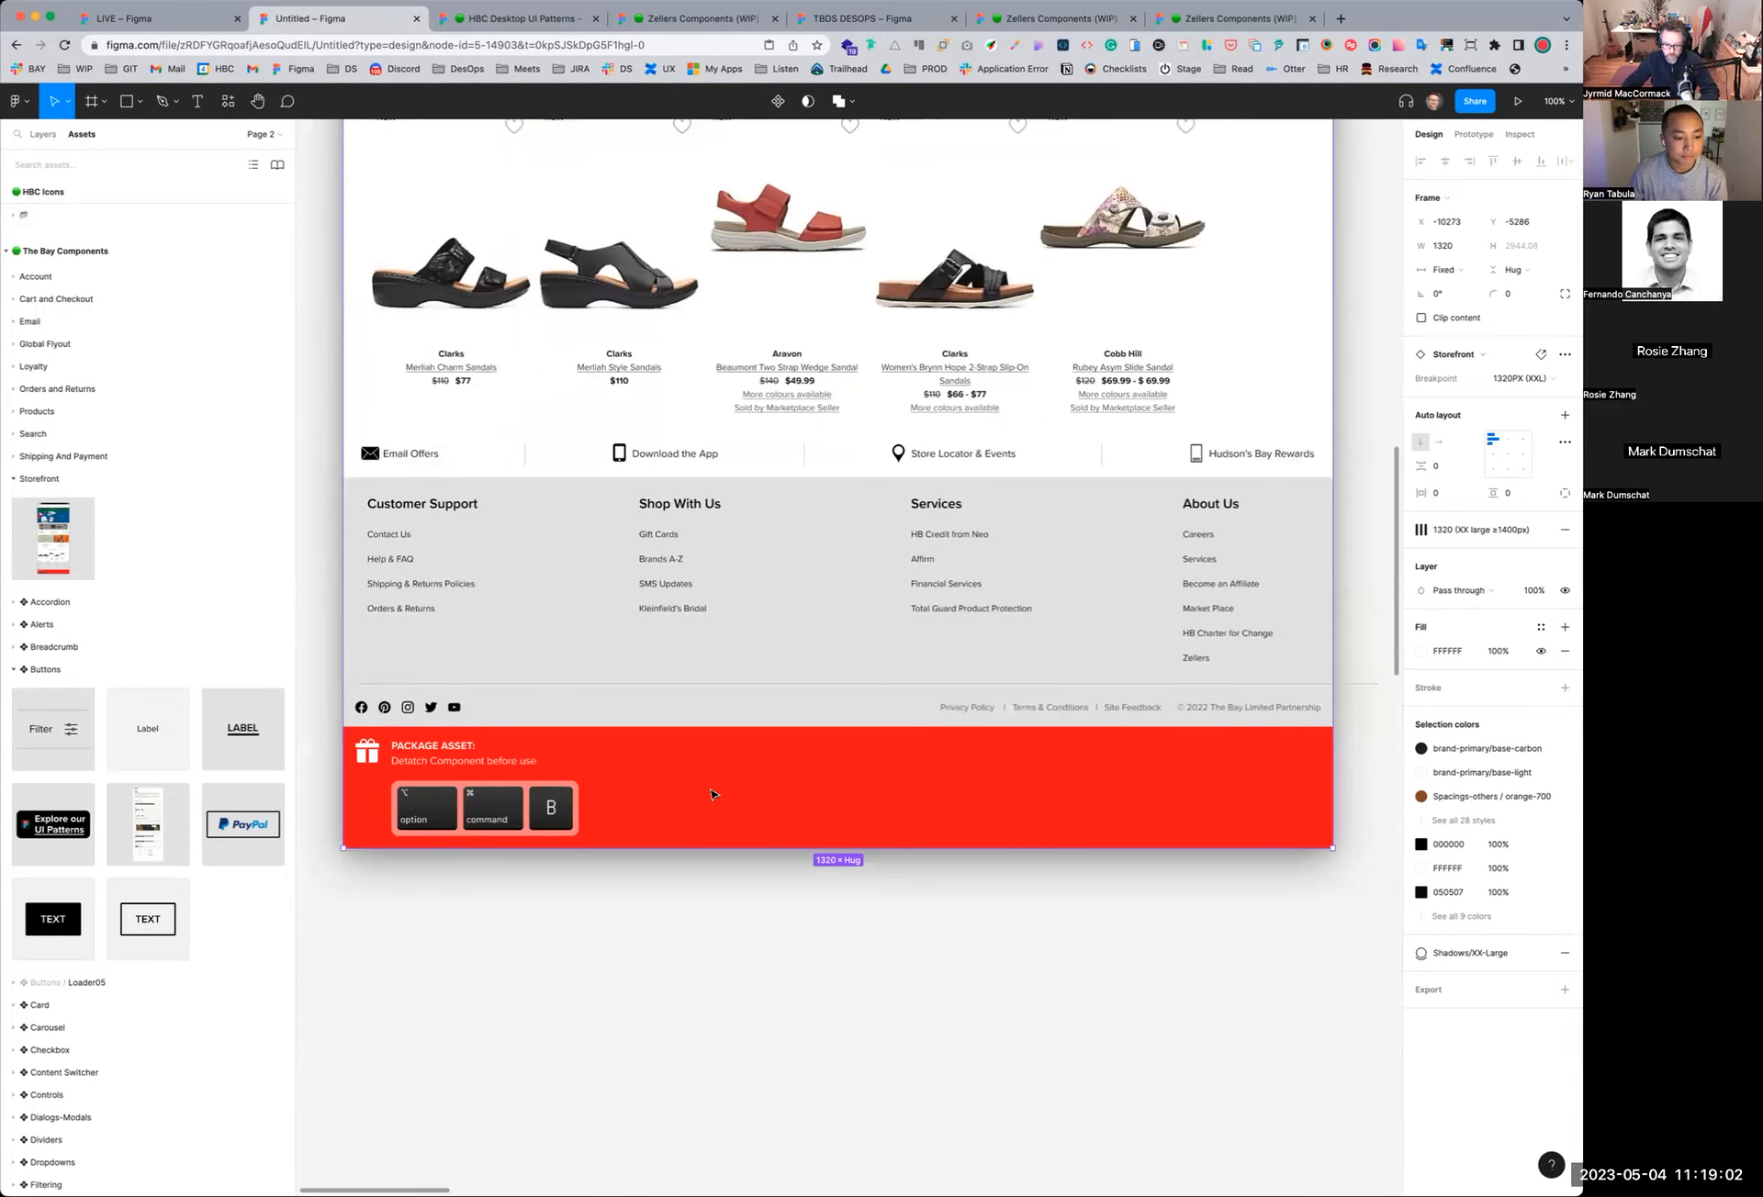
{"action": "right_click", "coordinate": [713, 795]}
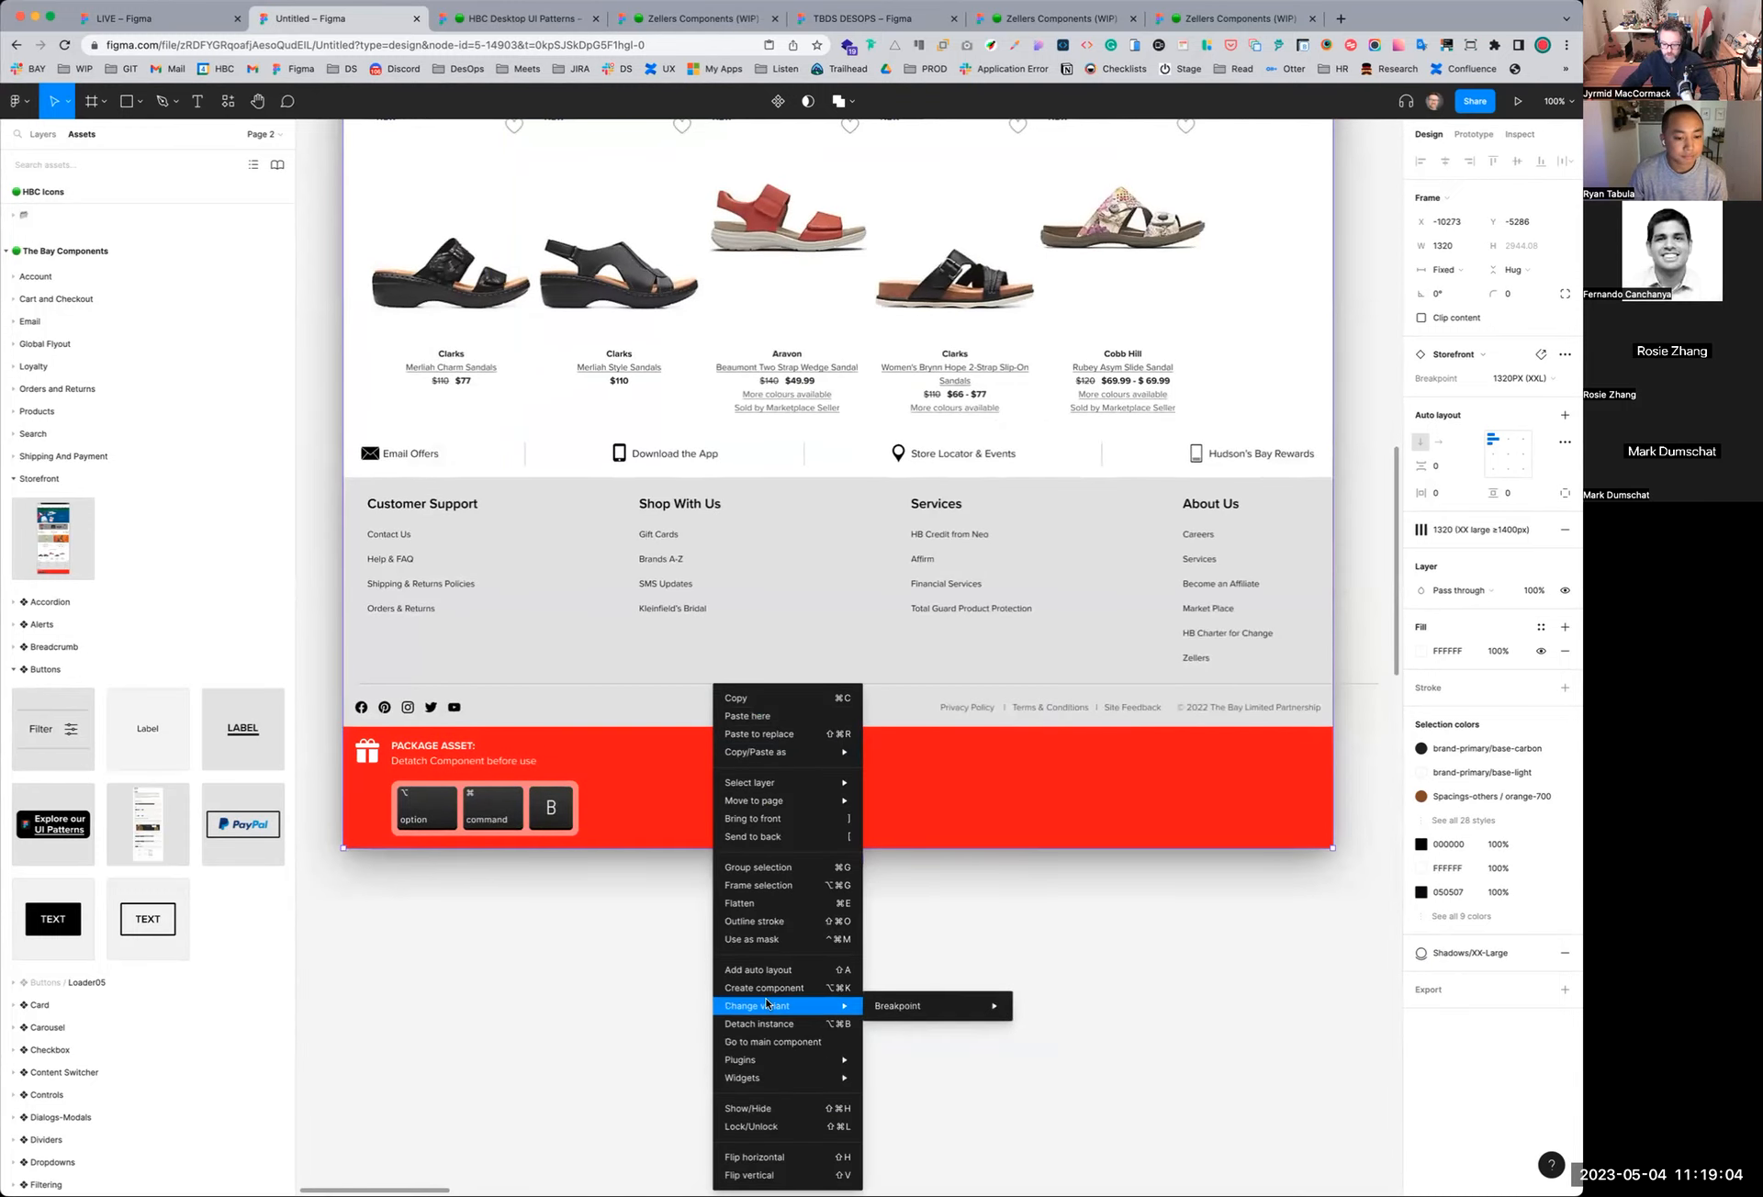
{"action": "left_click", "coordinate": [765, 1024]}
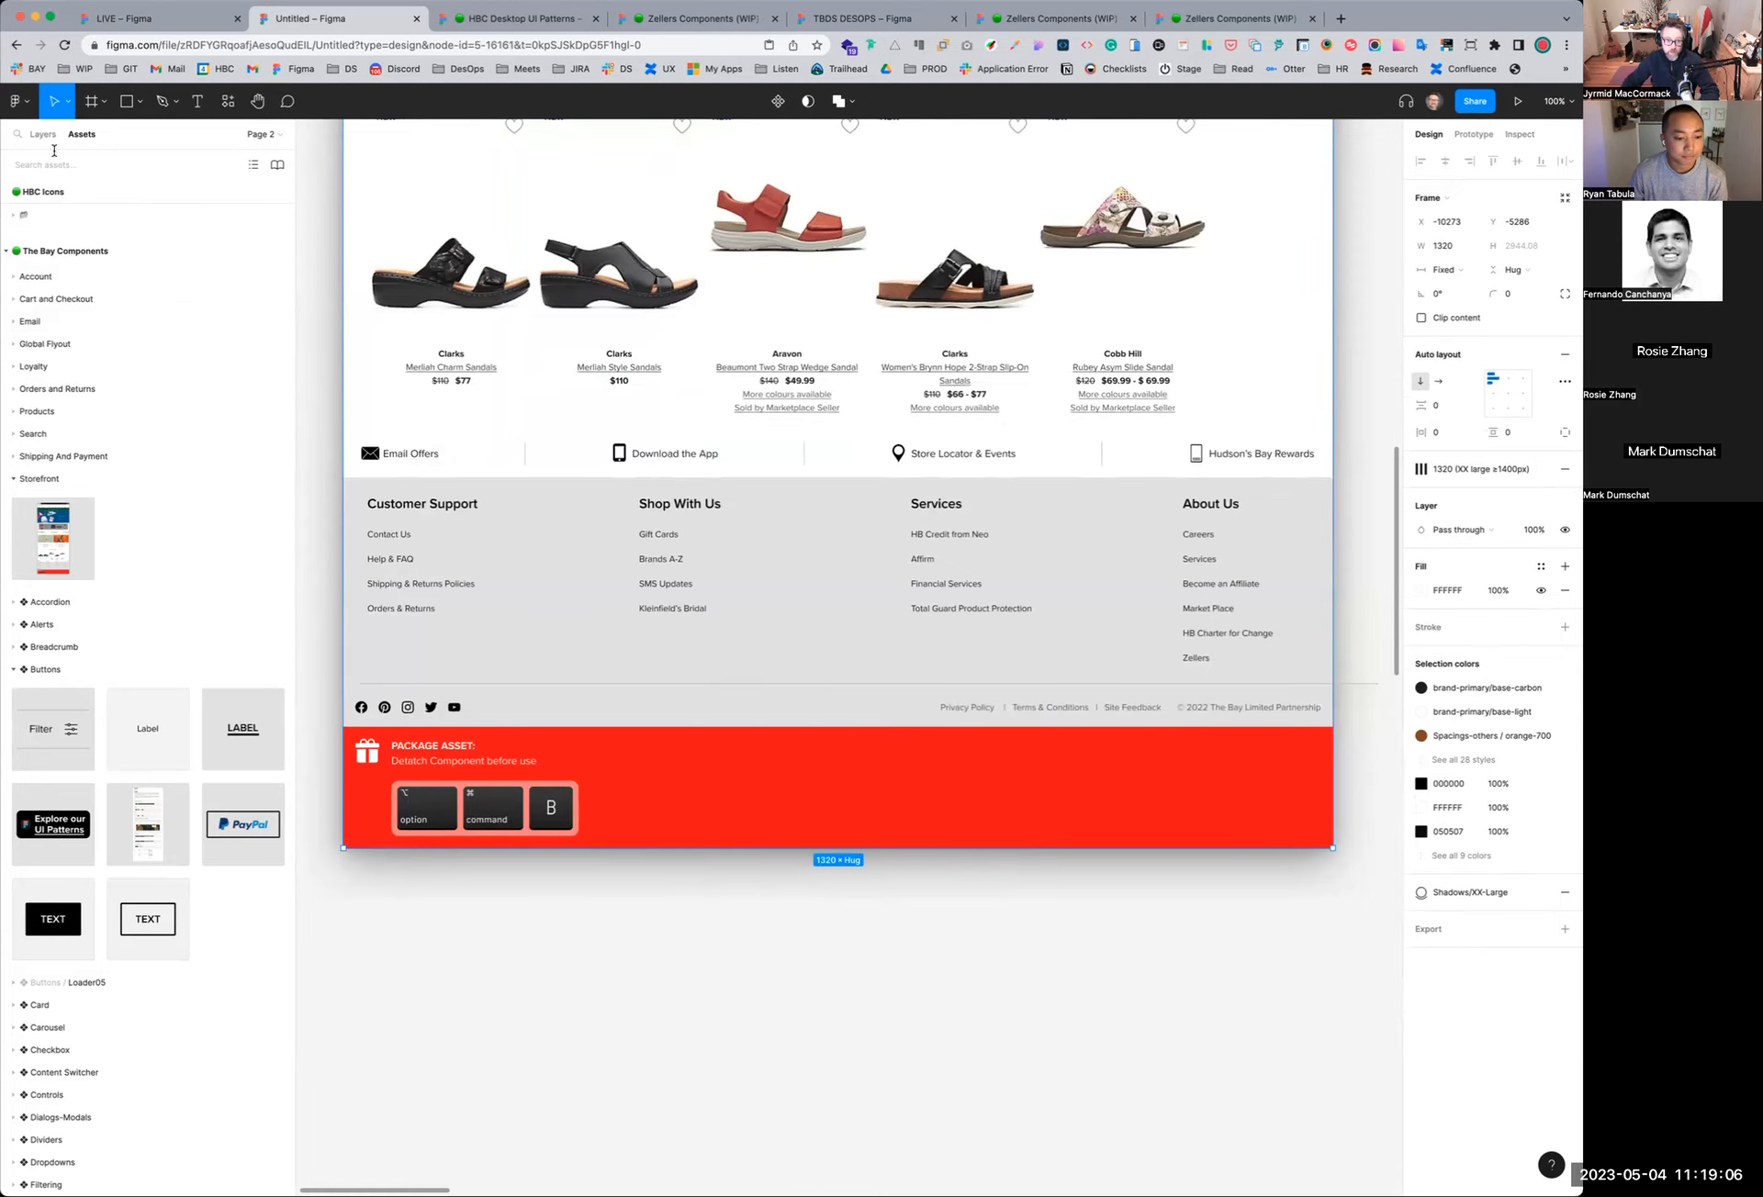
Delete the red package banner layer named DELETE ME PLEASE! from the detached Storefront frame
{"action": "left_click", "coordinate": [30, 131]}
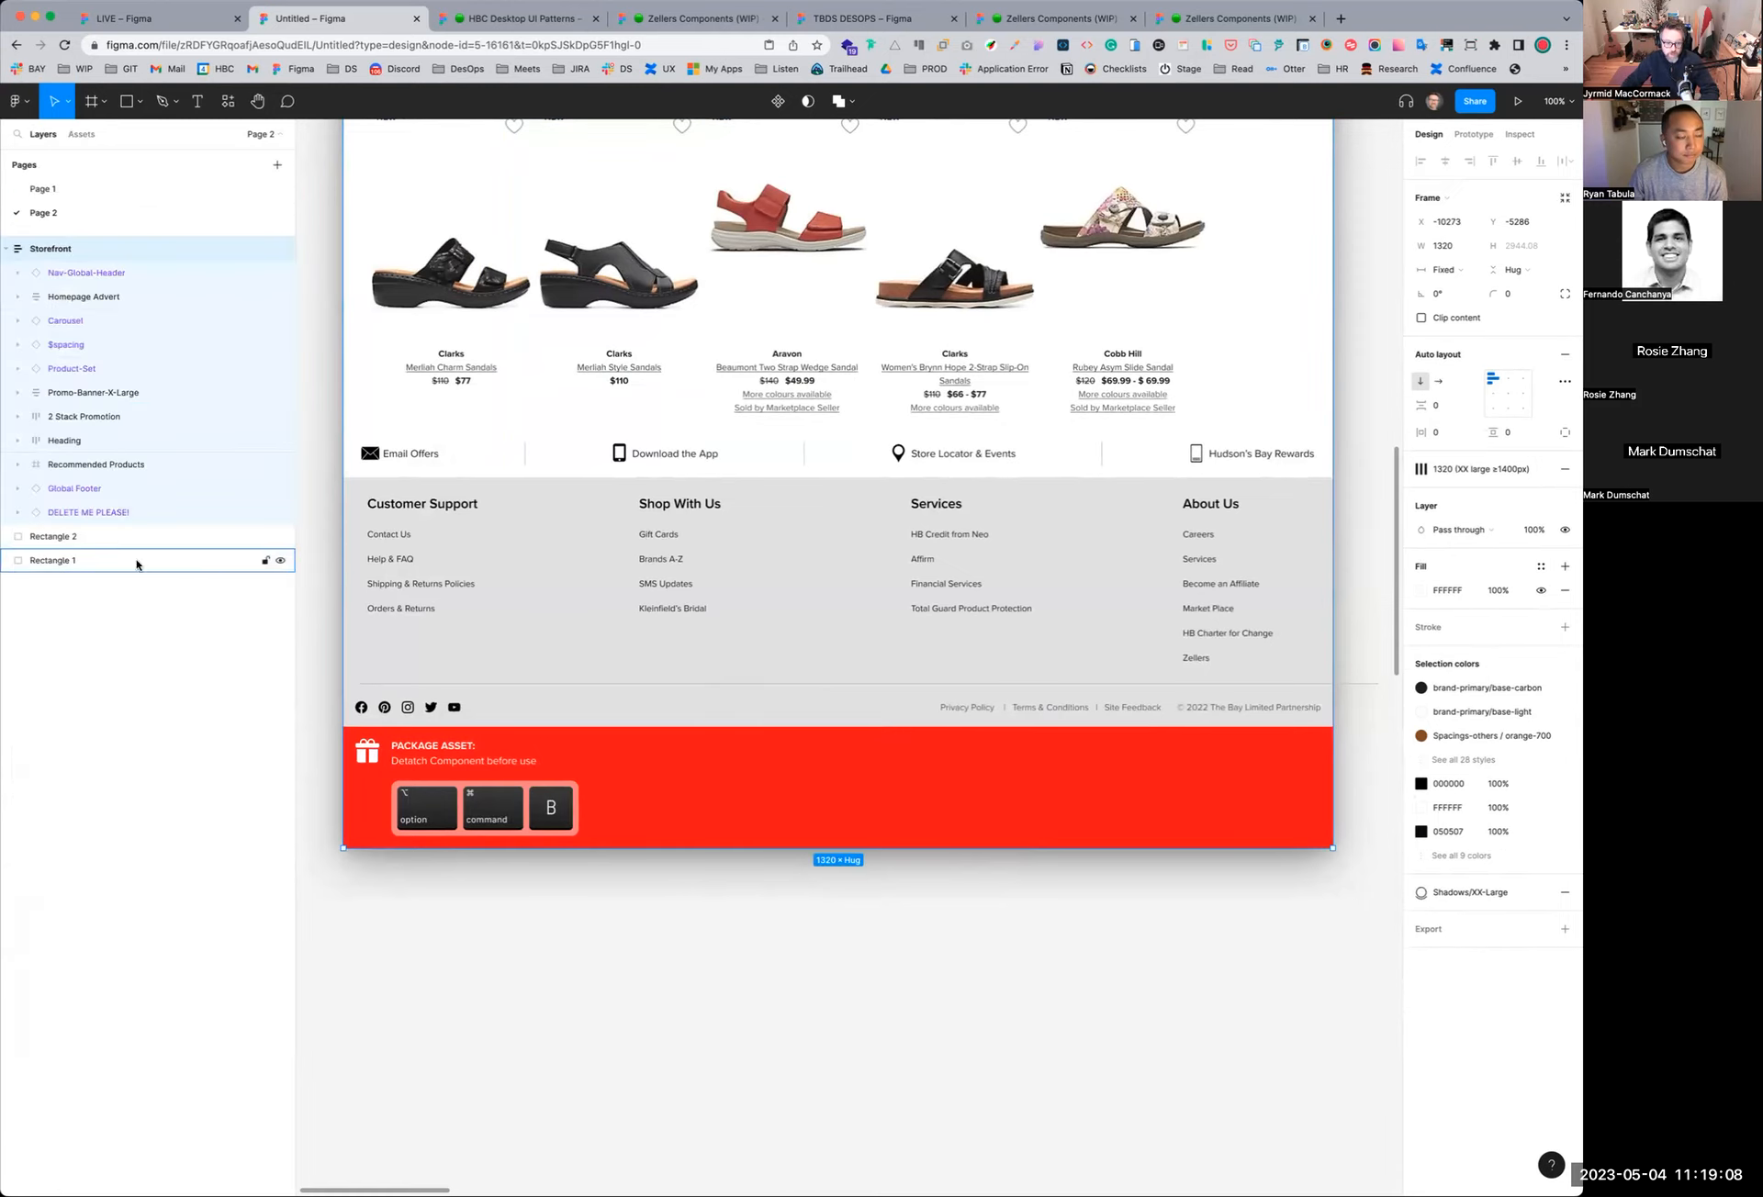
{"action": "left_click", "coordinate": [98, 516]}
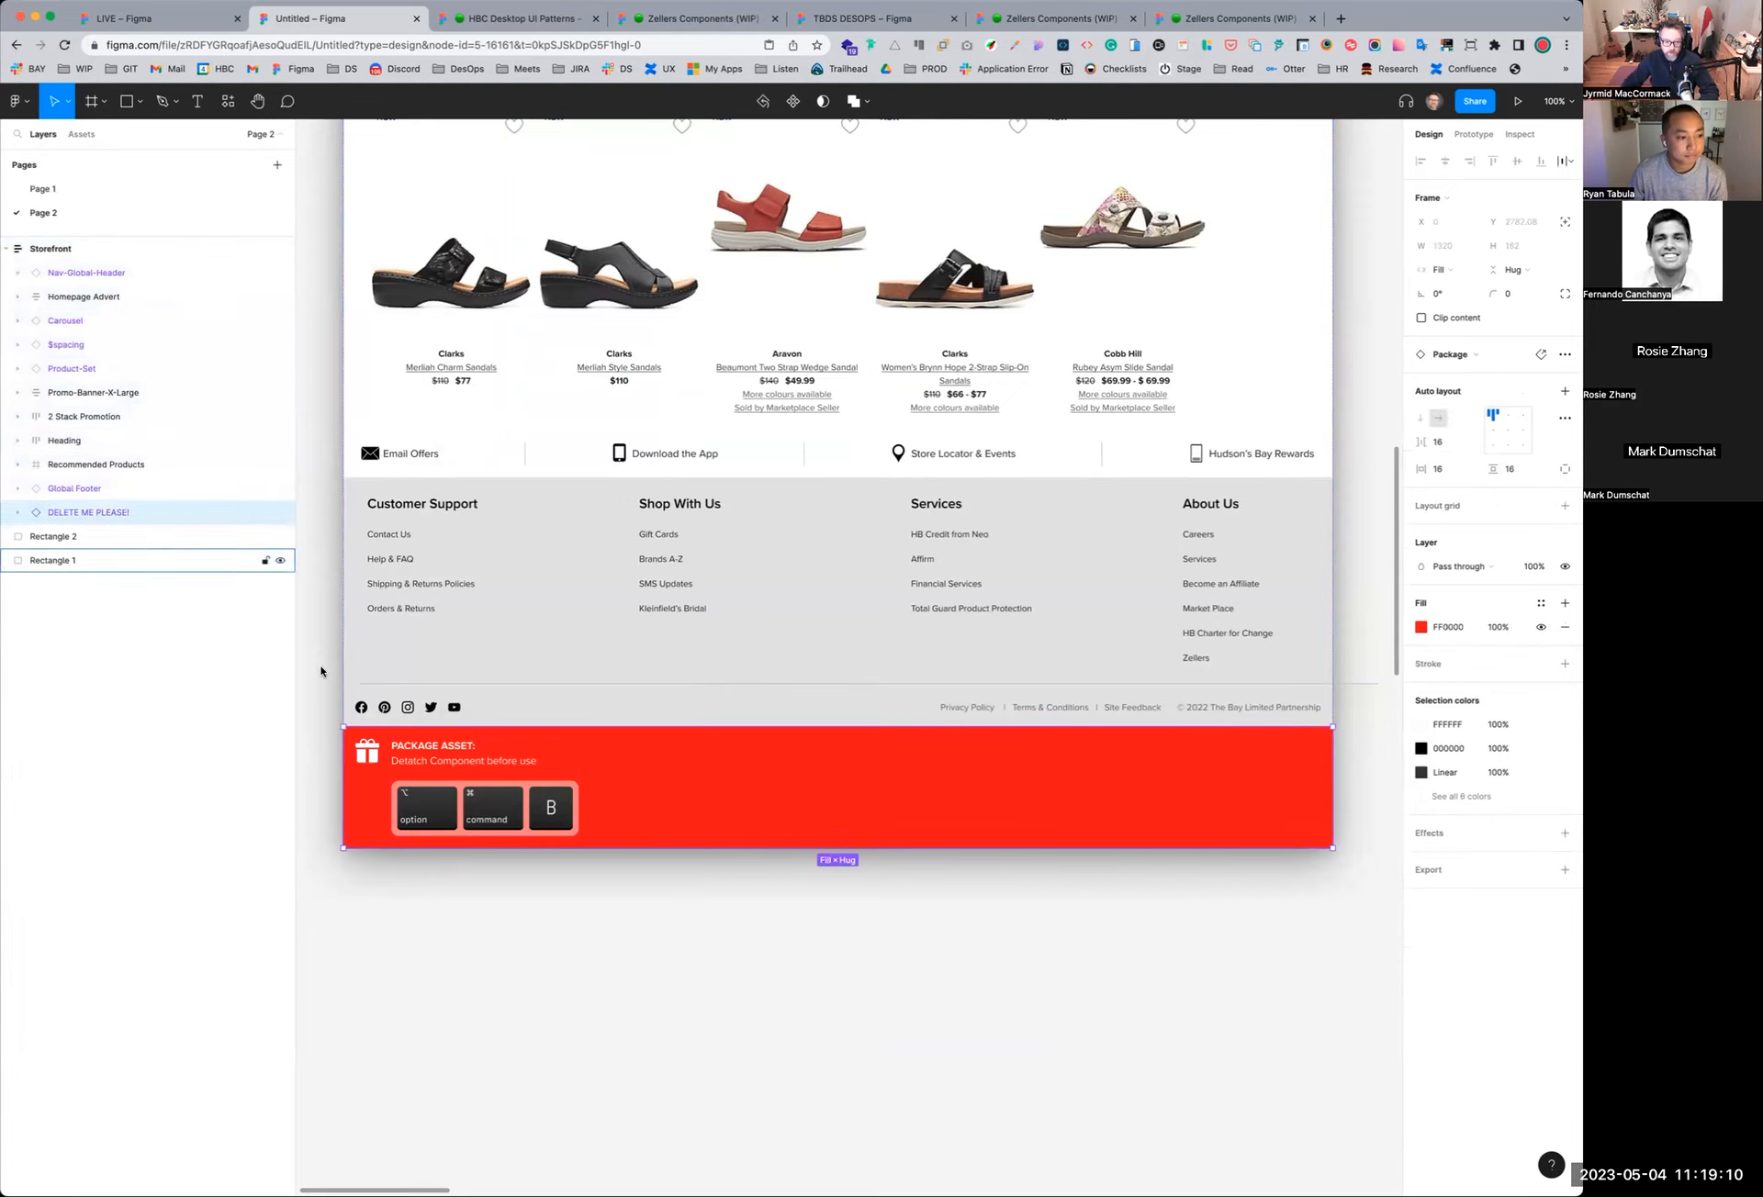
{"action": "left_click", "coordinate": [749, 865]}
{"action": "left_click", "coordinate": [721, 791]}
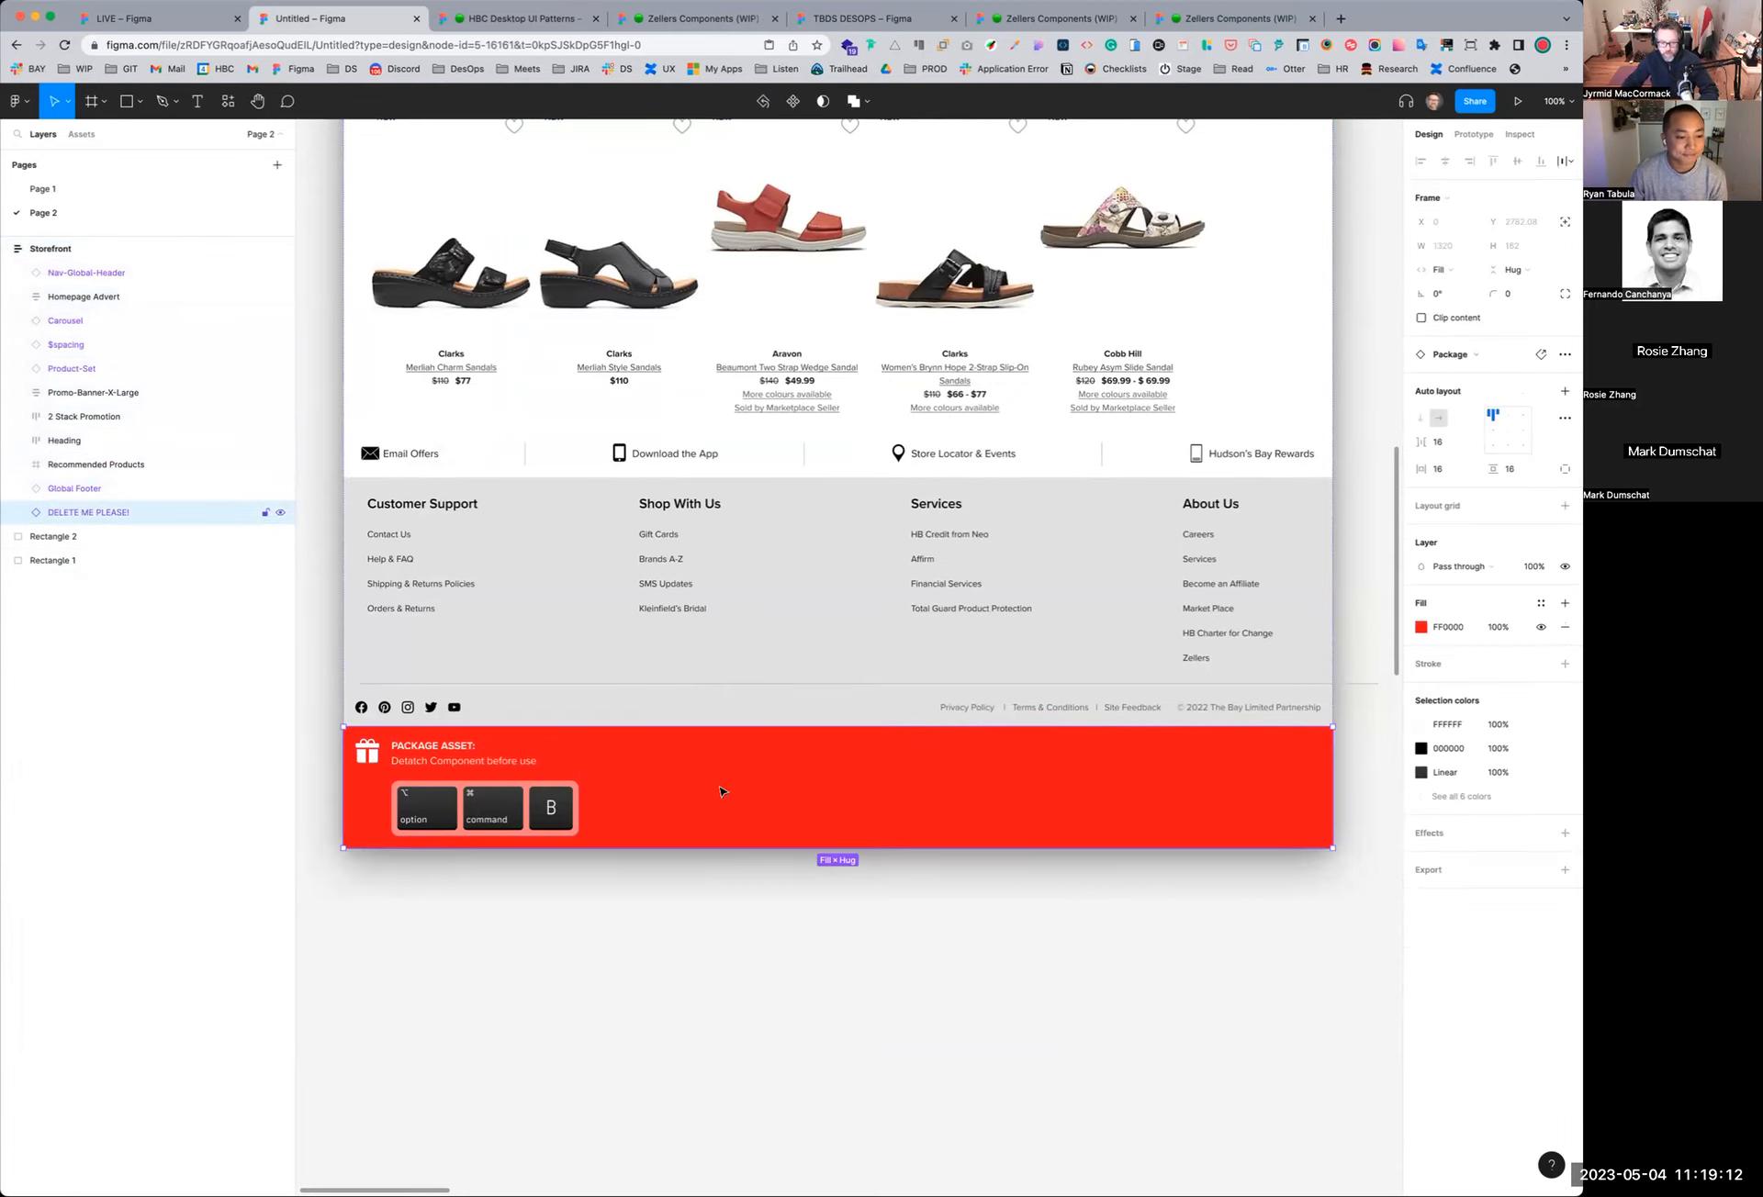
{"action": "key", "text": "Delete"}
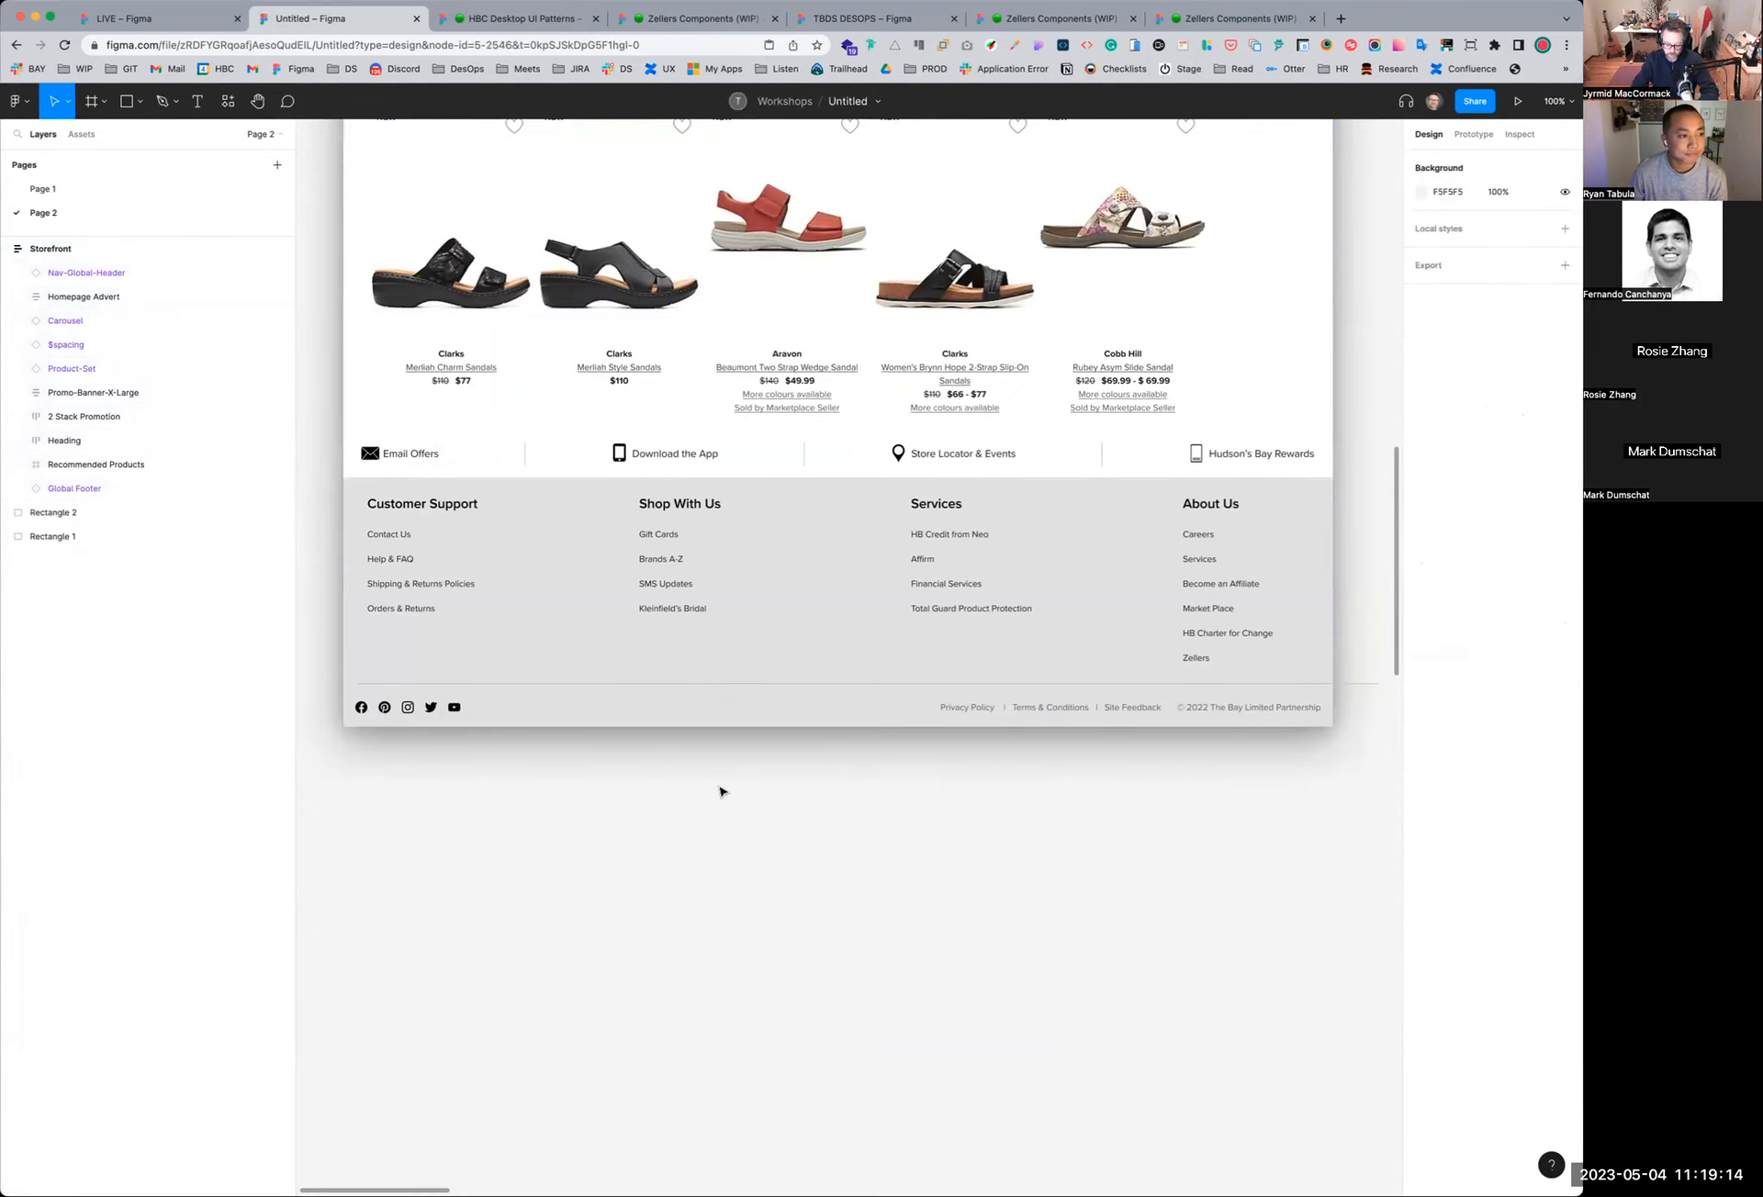
Collapse and re-expand the Storefront frame's layers to review its nested components
{"action": "key", "text": "super+minus"}
{"action": "scroll", "coordinate": [720, 792], "scroll_direction": "up", "scroll_amount": 10}
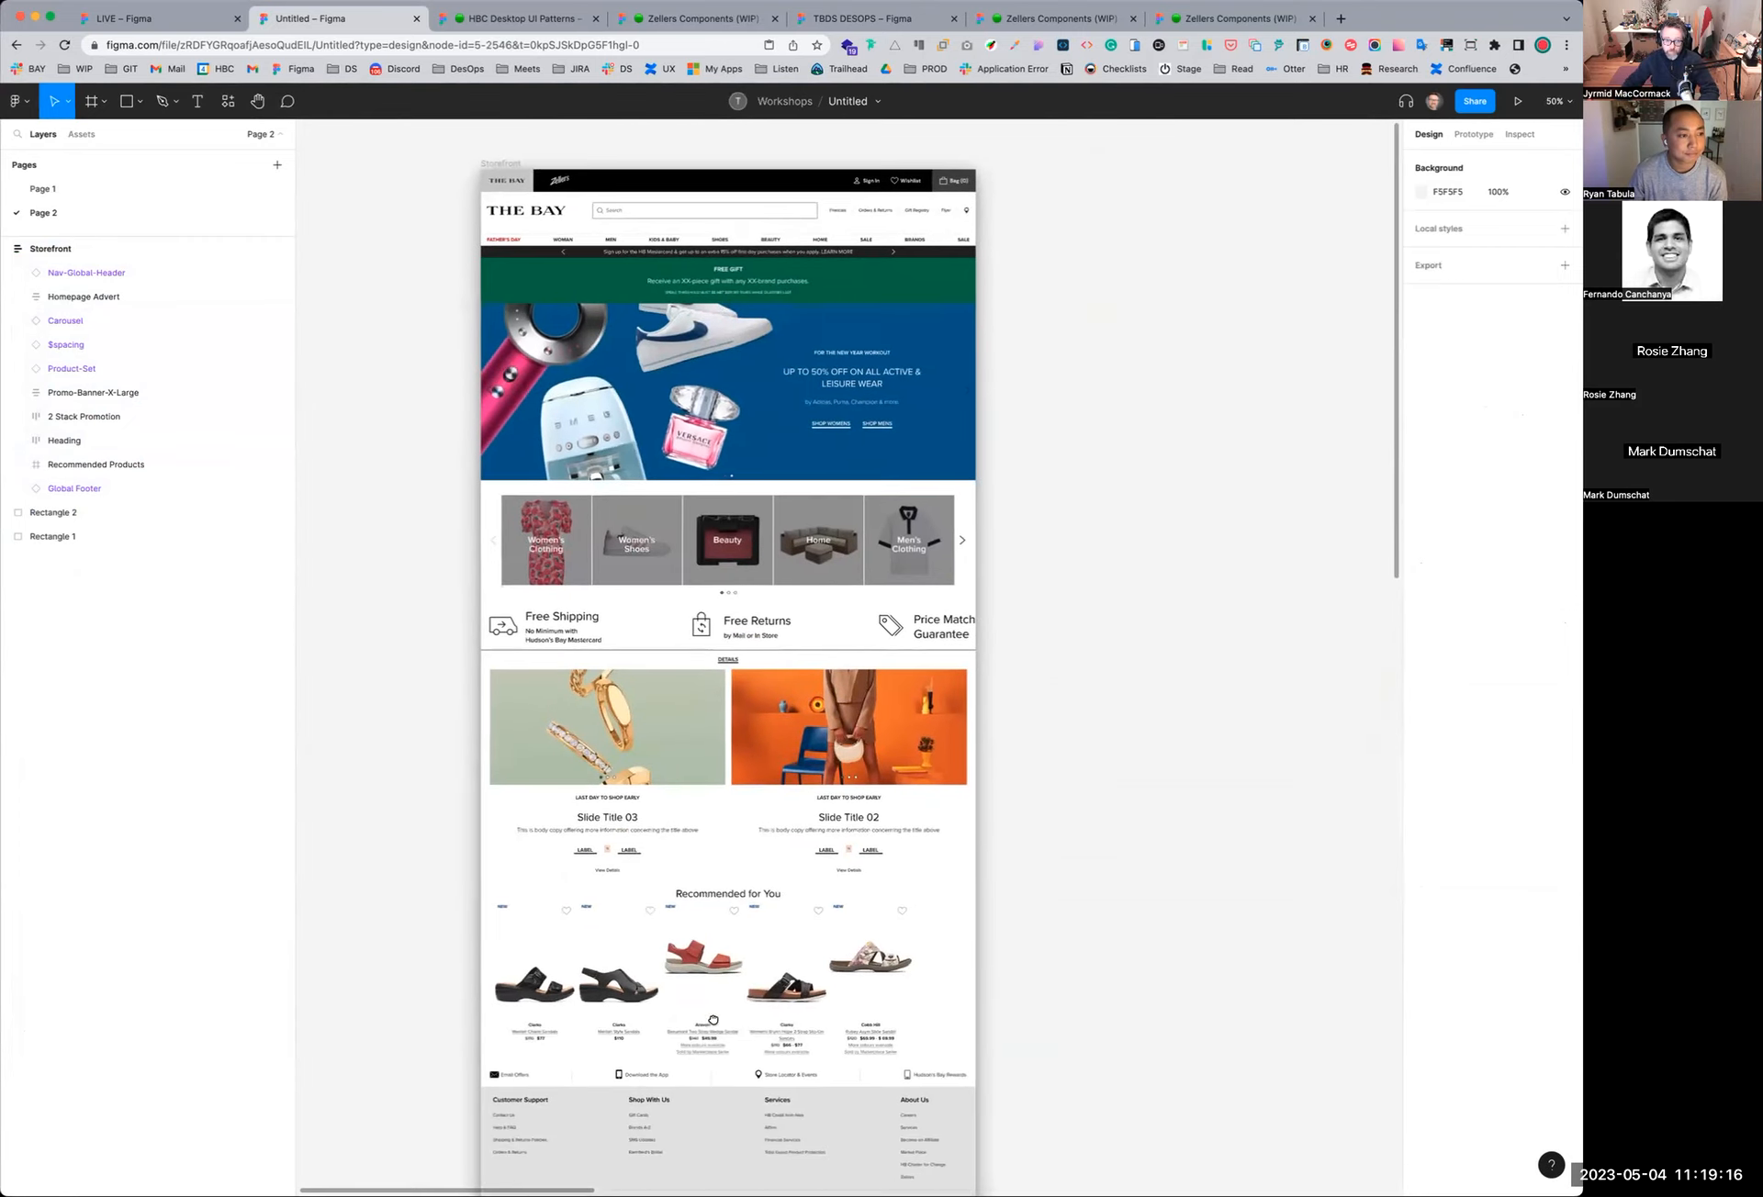
{"action": "left_click", "coordinate": [21, 255]}
{"action": "left_click", "coordinate": [5, 251]}
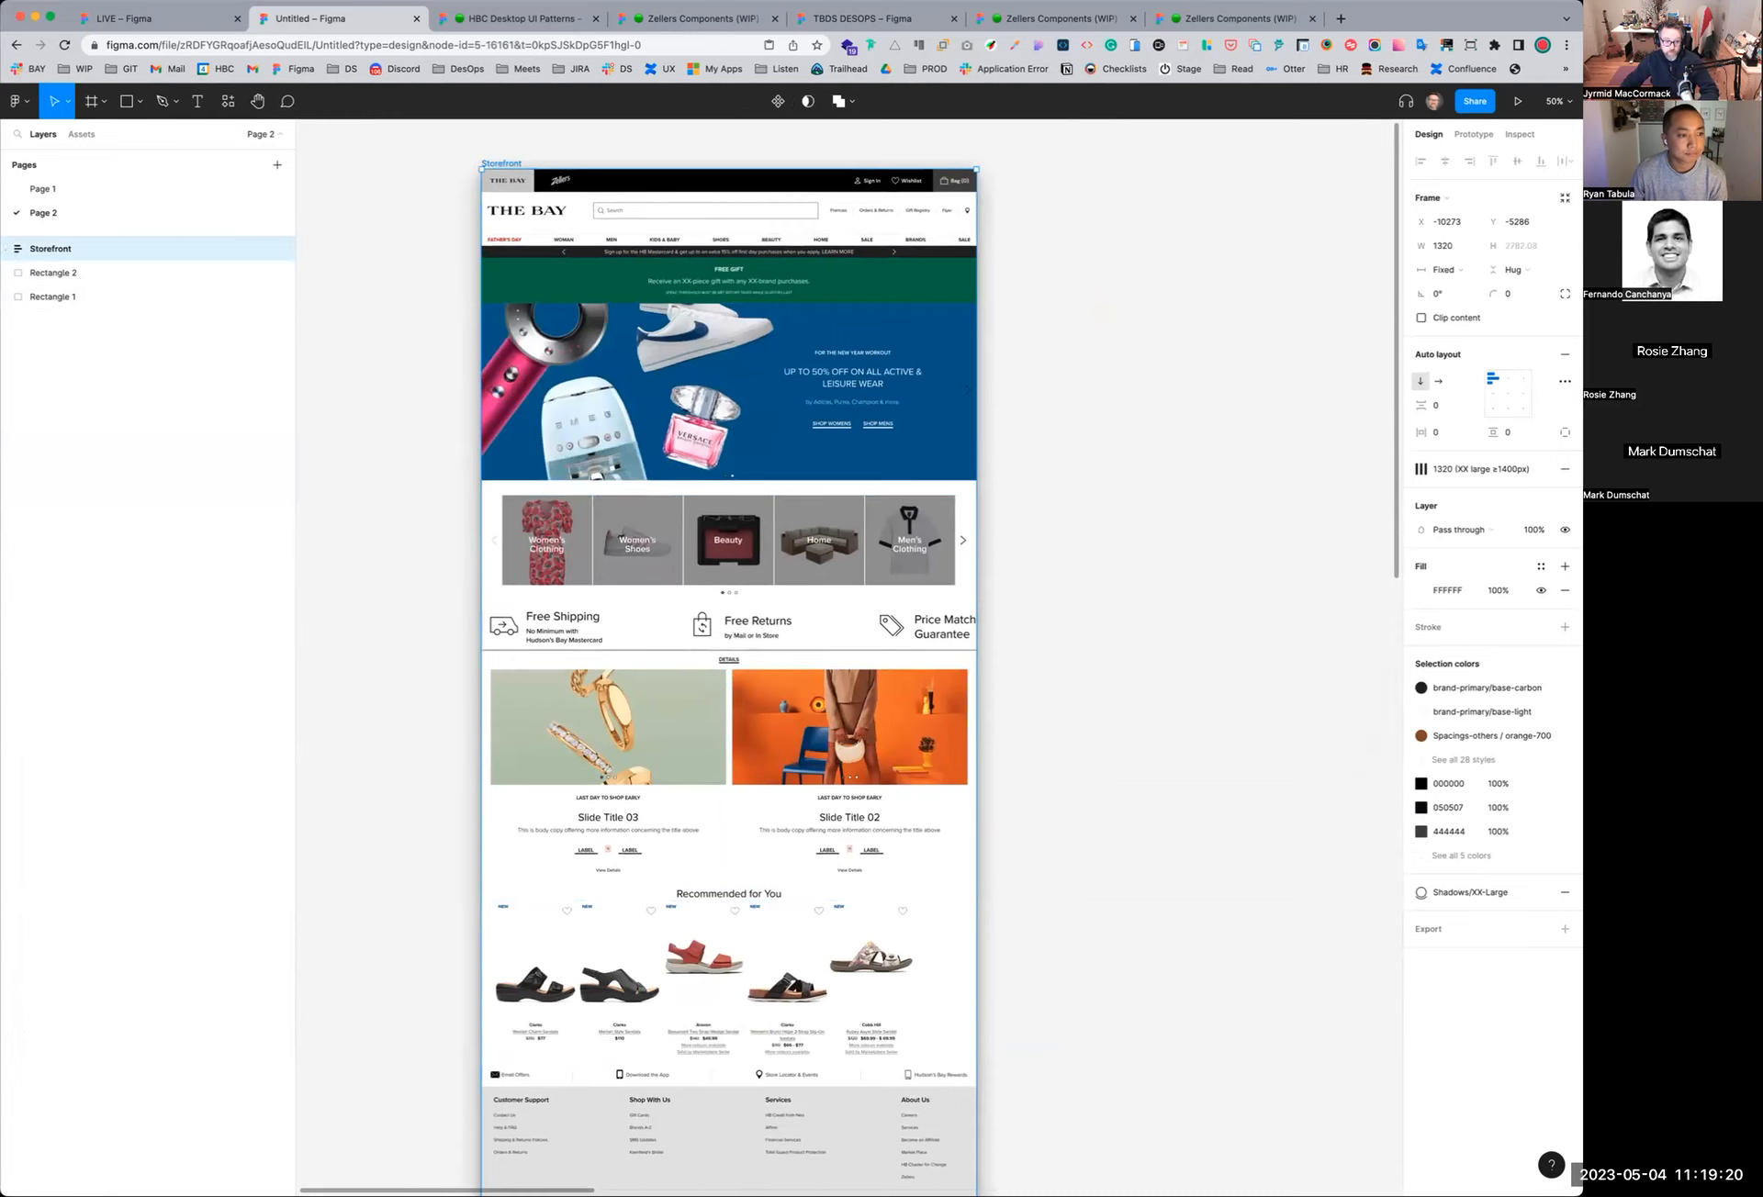
{"action": "left_click", "coordinate": [7, 250]}
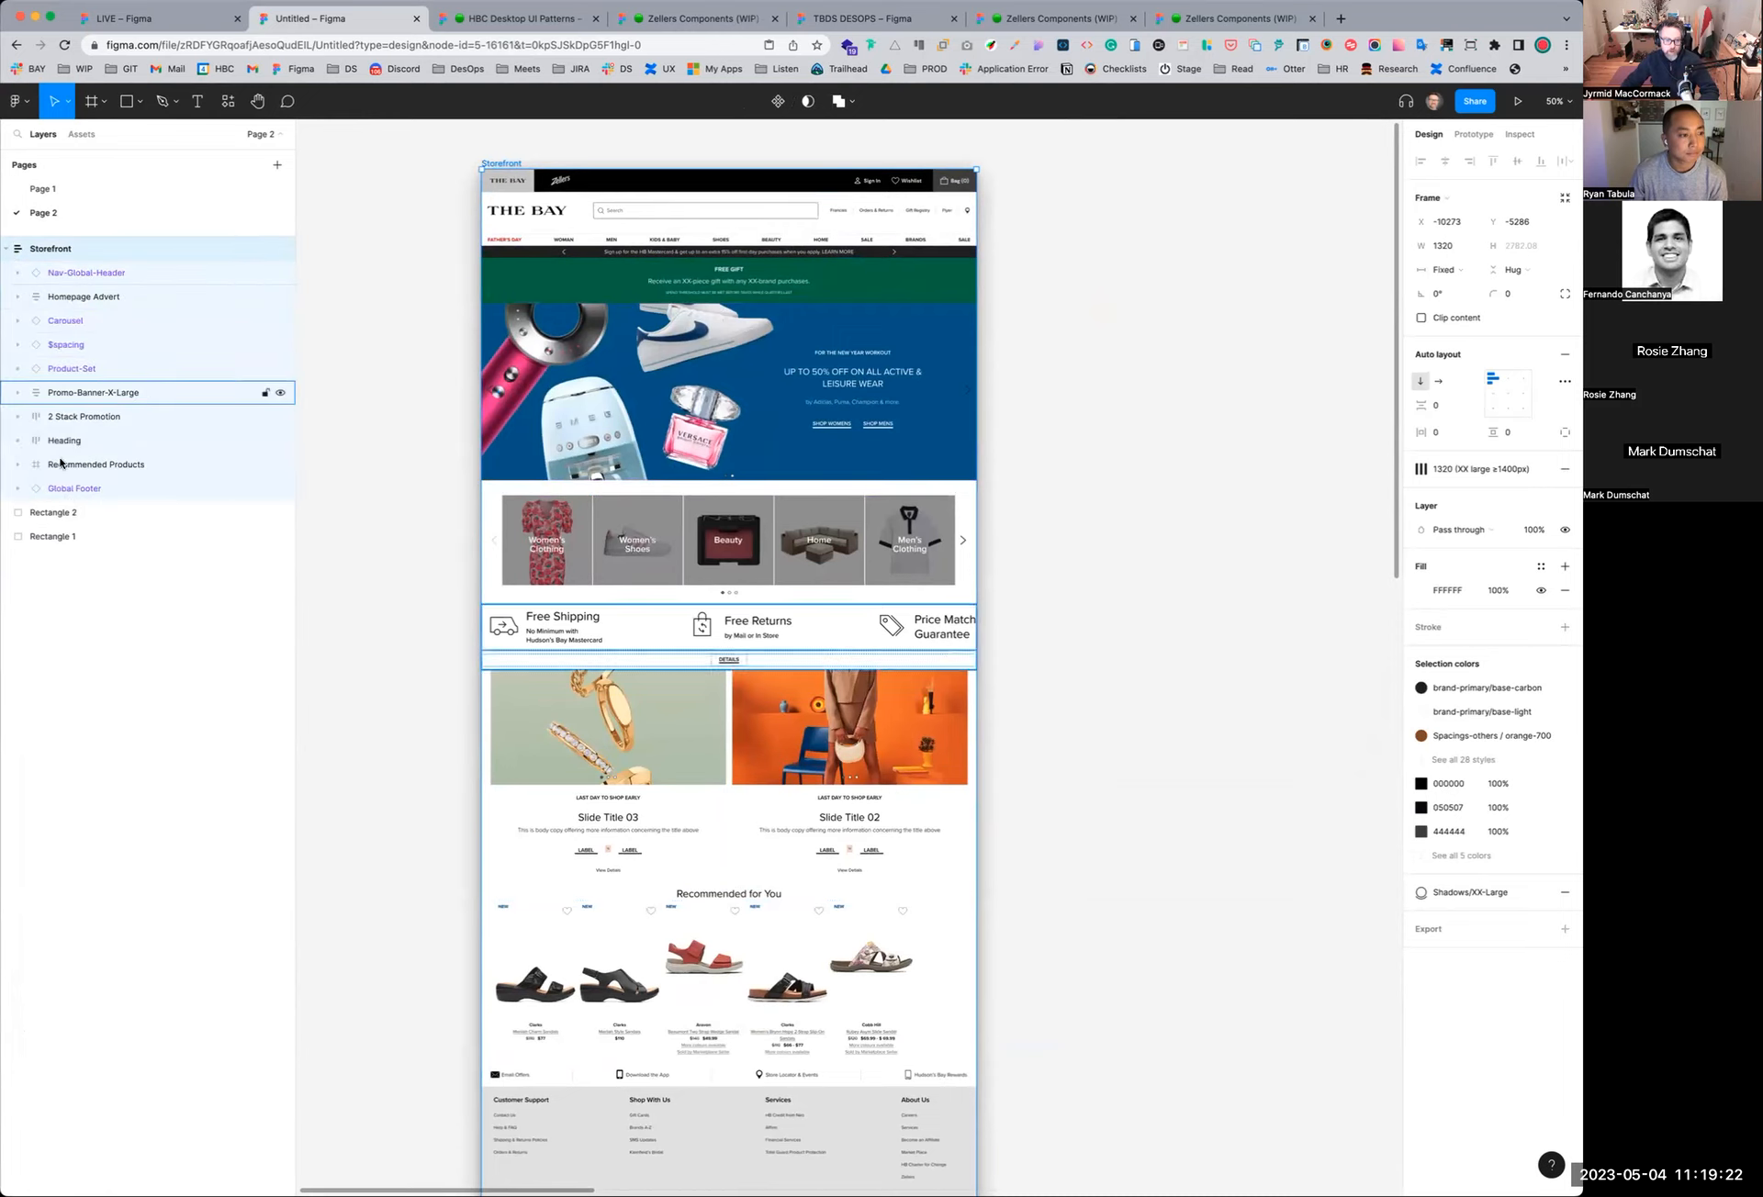
Open the Global Footer's main component in The Bay Components file and return to the Untitled file
{"action": "left_click", "coordinate": [68, 494]}
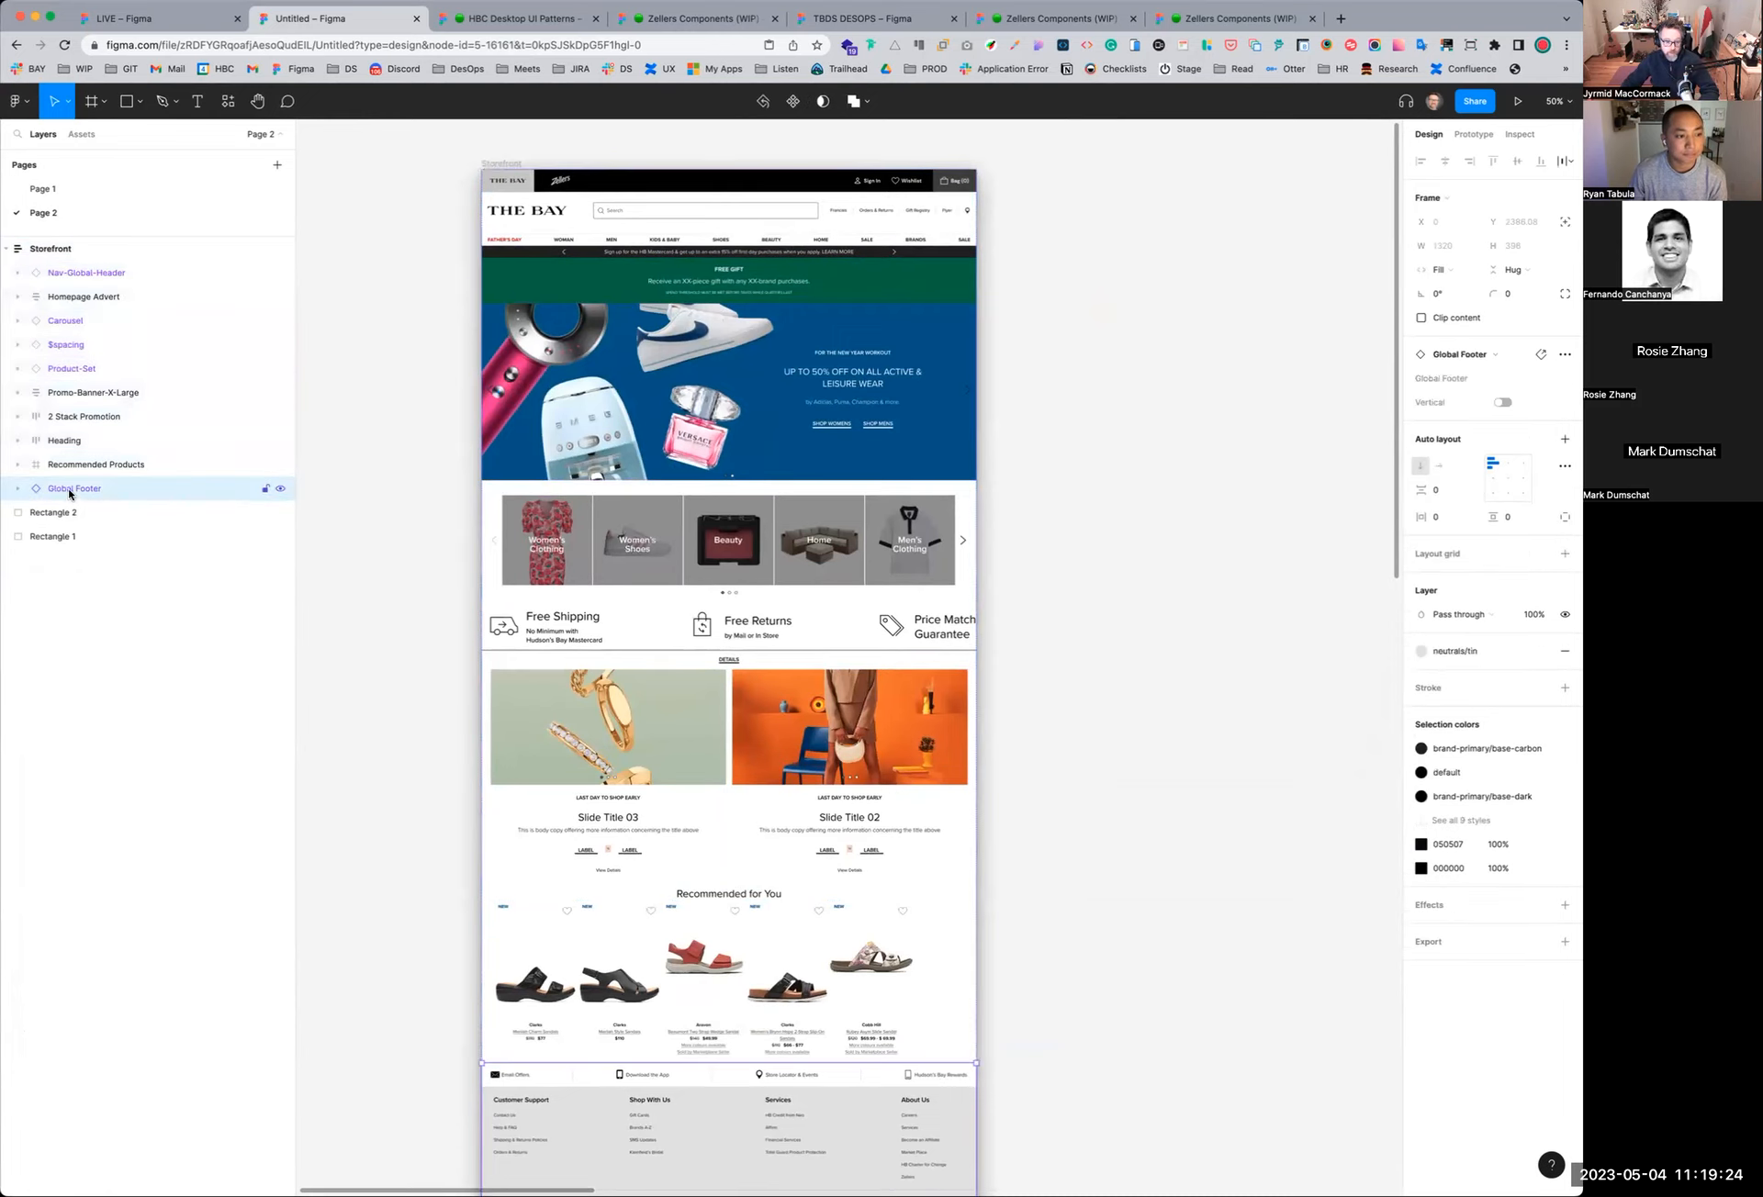
{"action": "scroll", "coordinate": [797, 824], "scroll_direction": "down", "scroll_amount": 5}
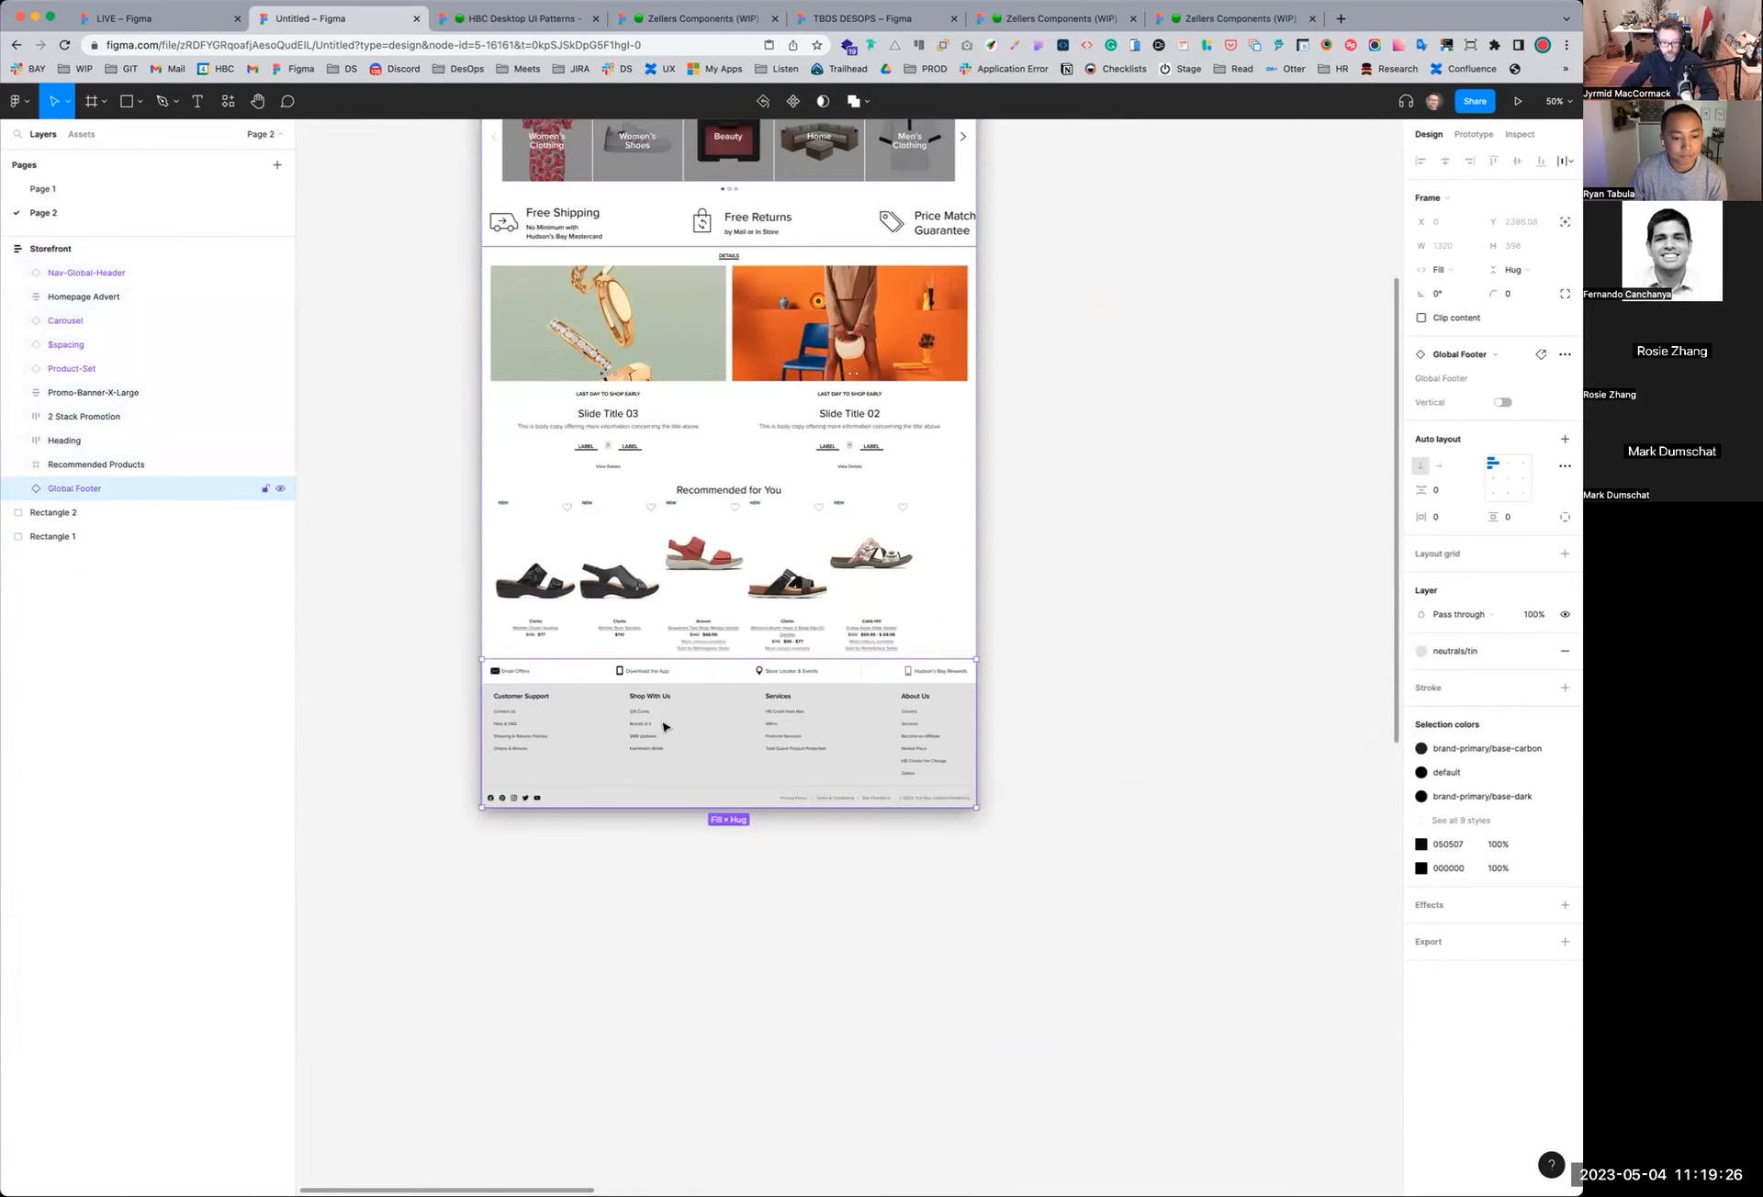
{"action": "left_click", "coordinate": [1542, 356]}
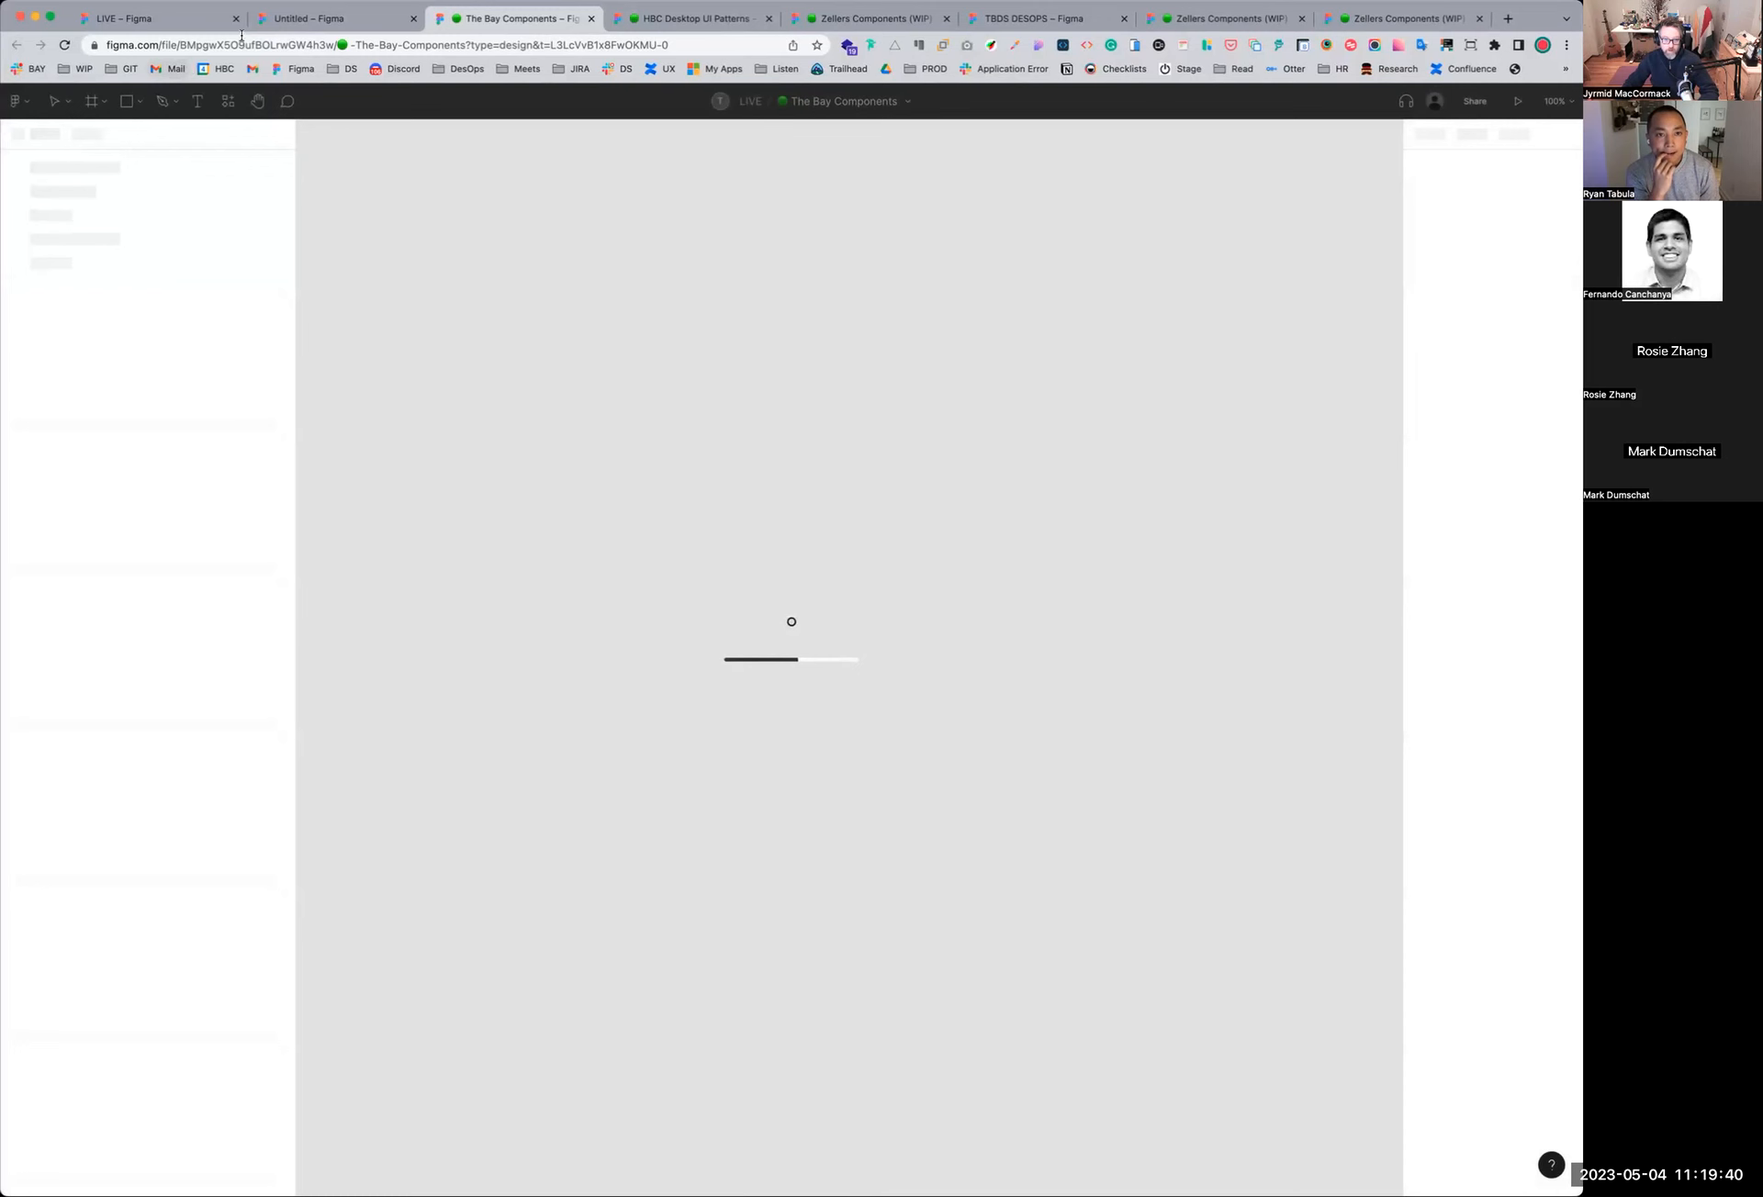
{"action": "left_click", "coordinate": [331, 19]}
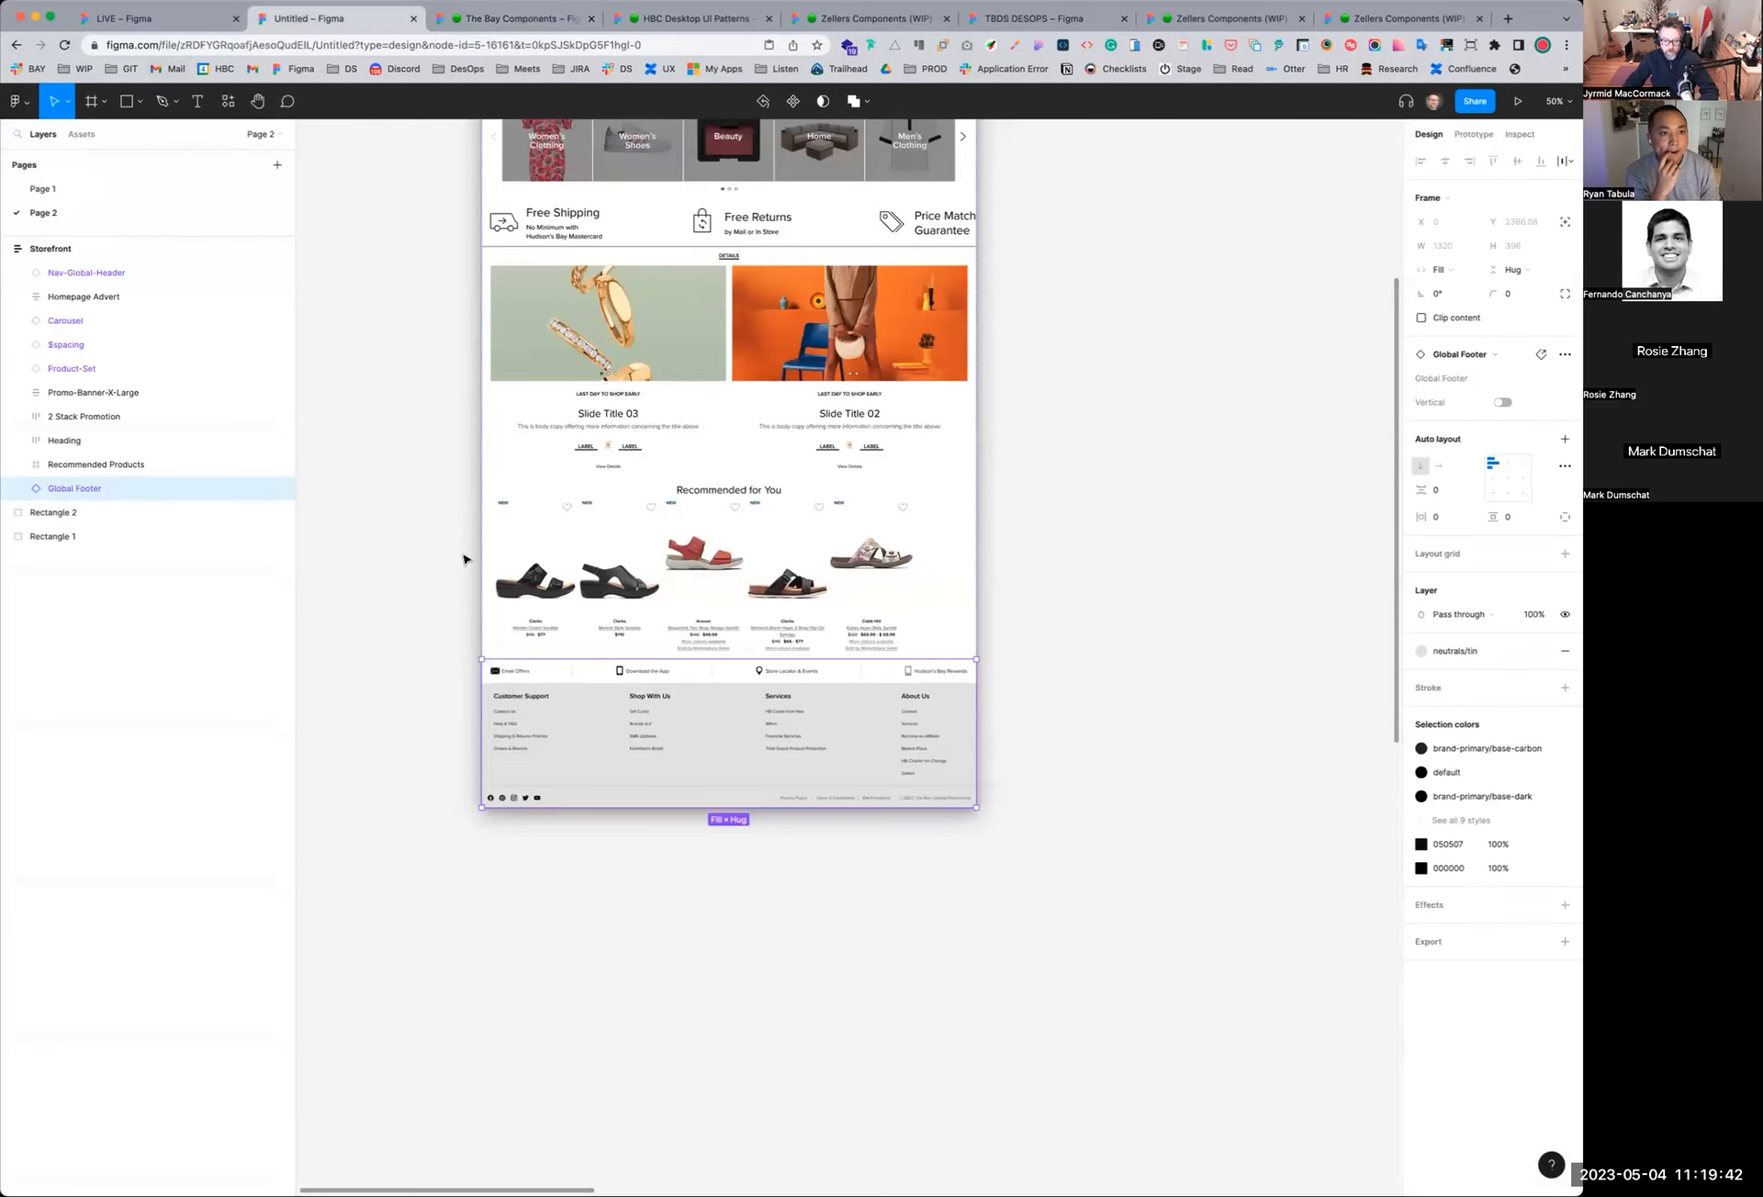
Switch the Global Footer's Vertical property on and back off
{"action": "left_click", "coordinate": [1502, 403]}
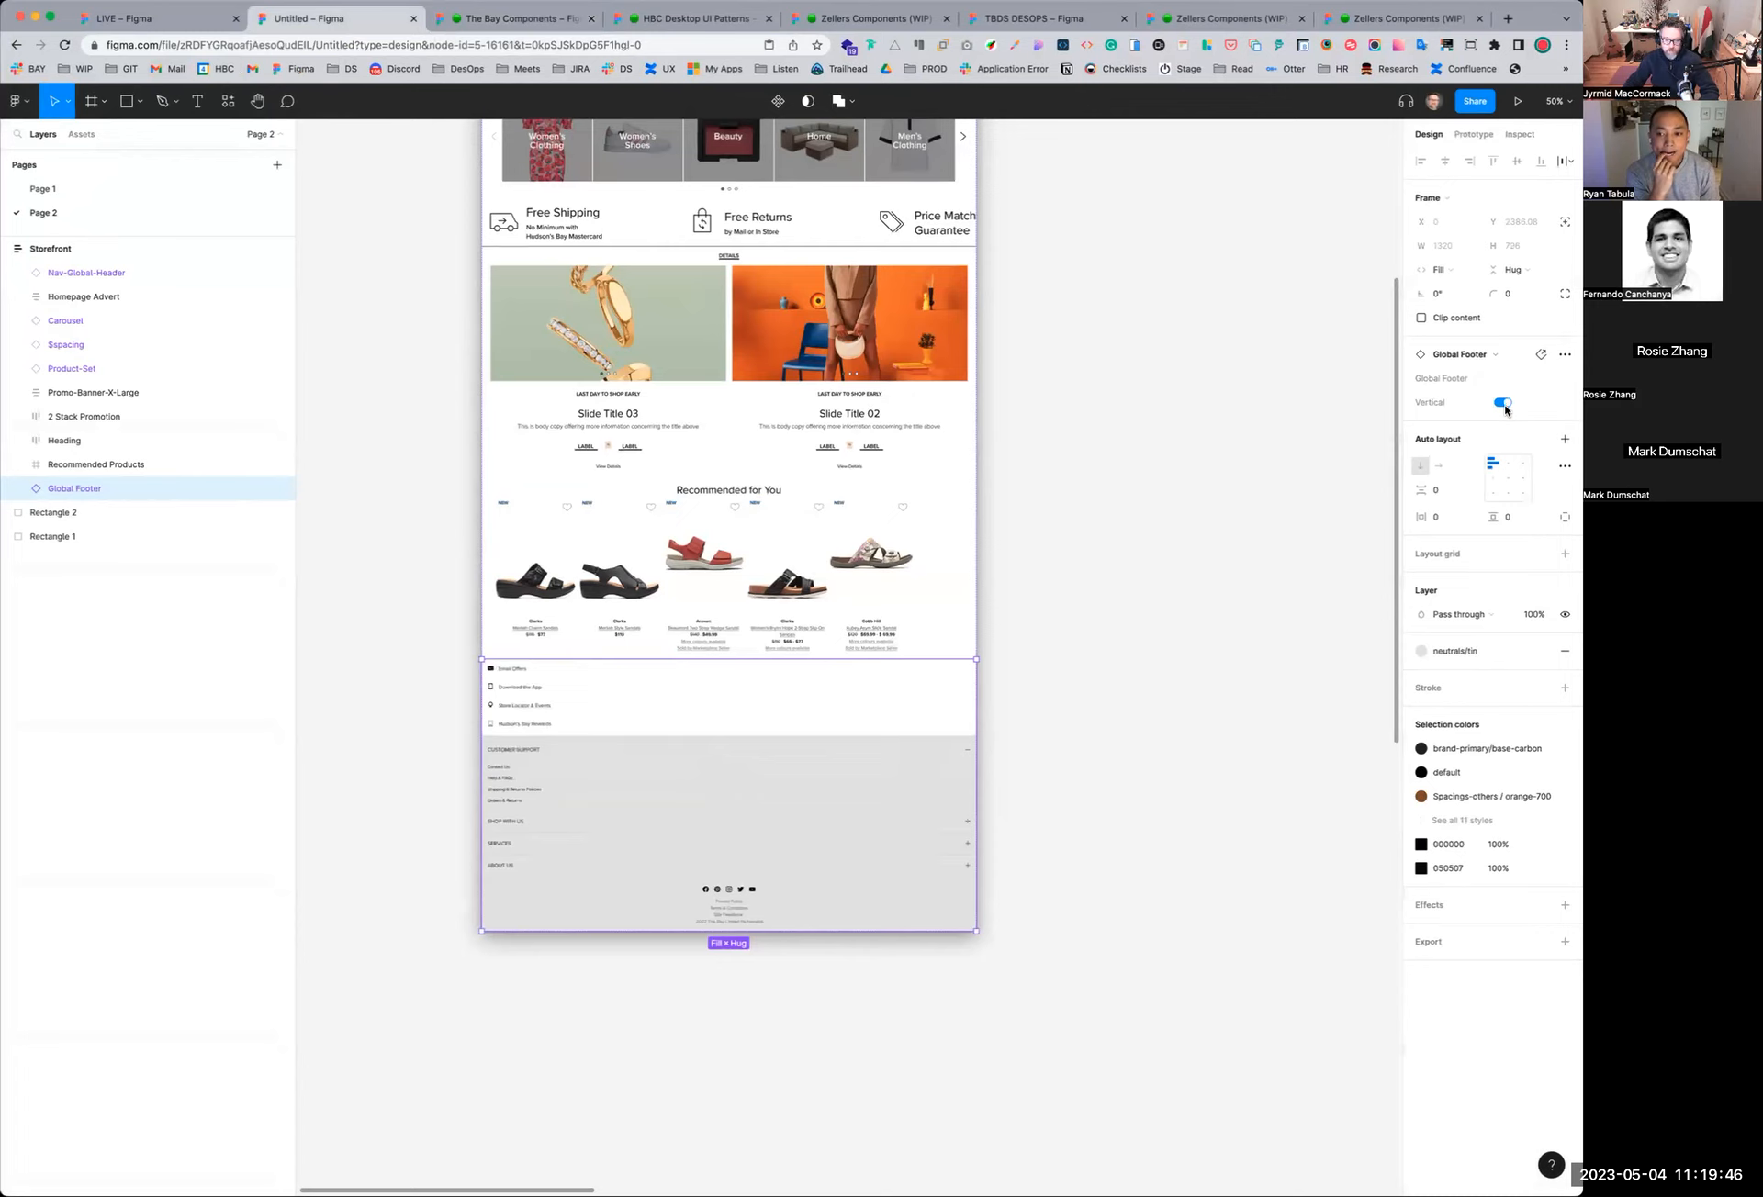
{"action": "left_click", "coordinate": [1504, 404]}
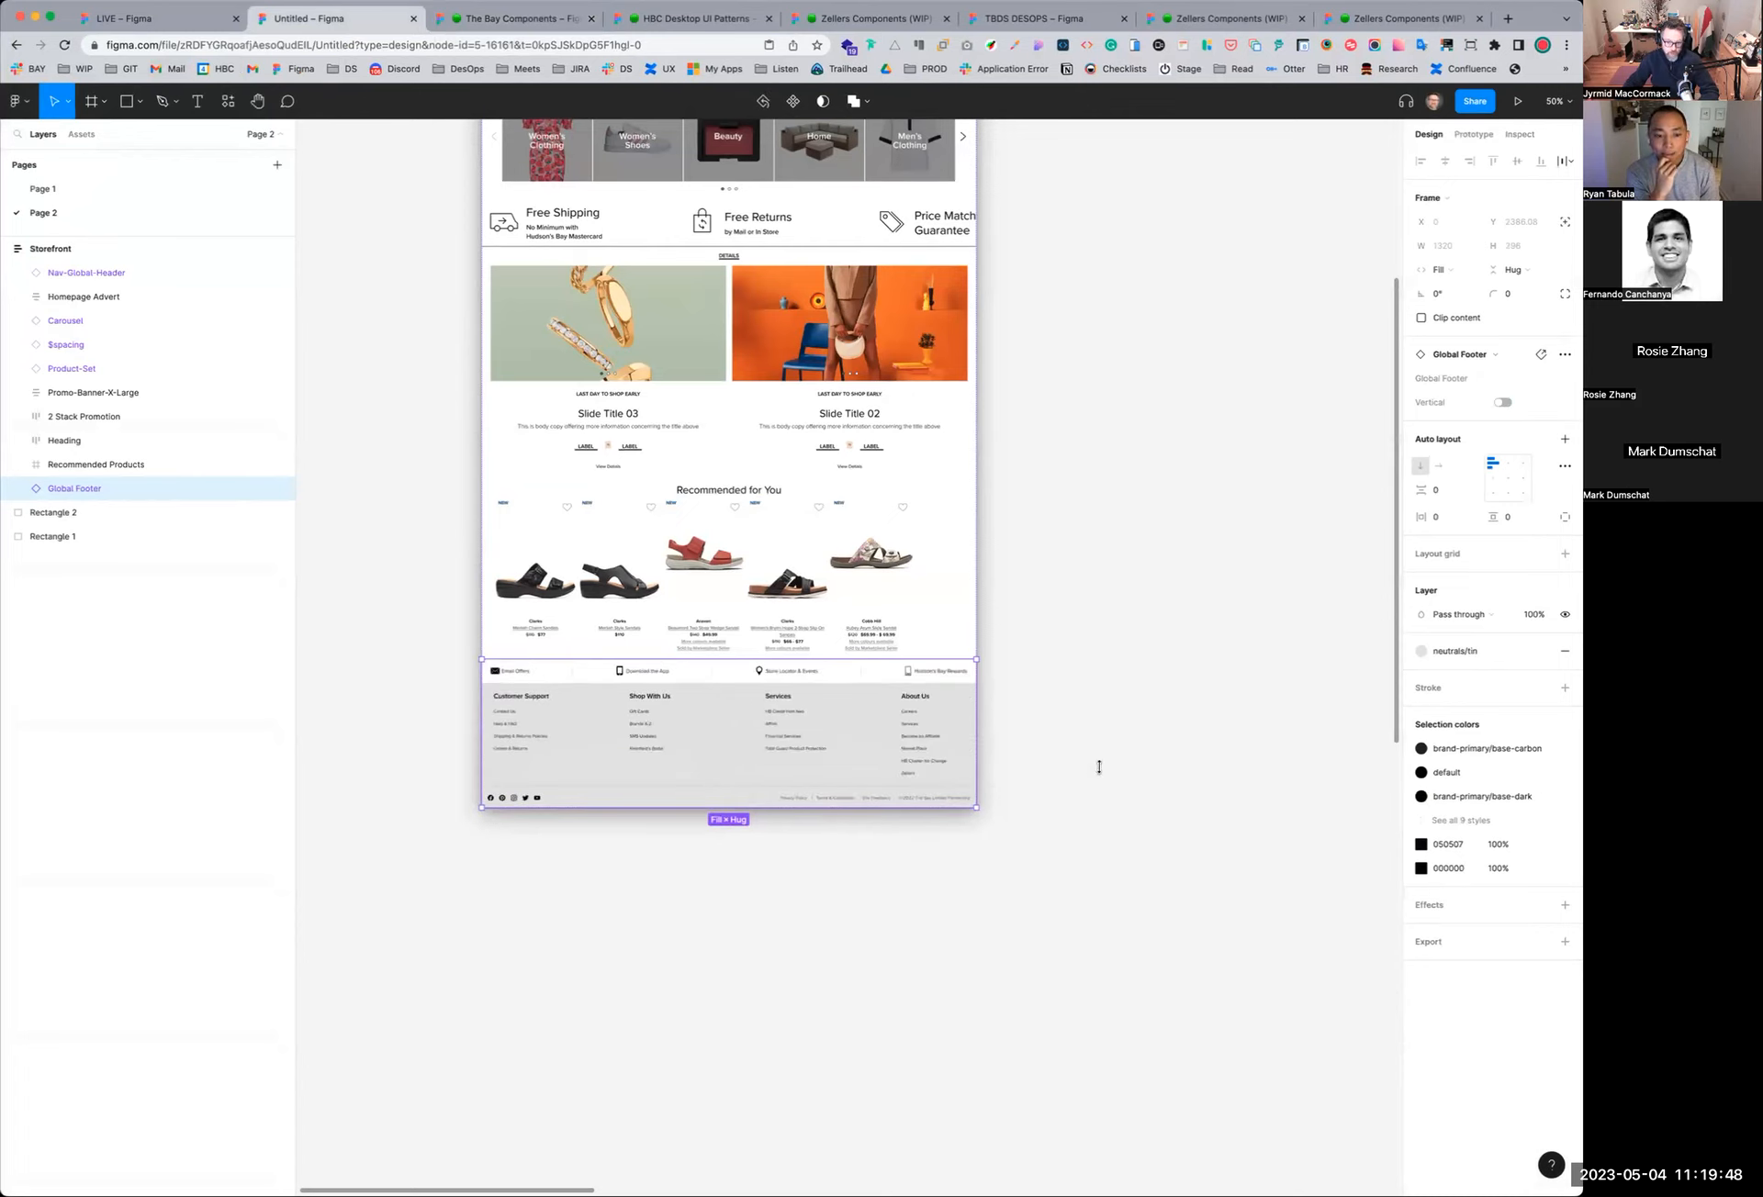
Place a Product Detail Template instance from The Bay Components' Products assets on an empty area of Page 2
{"action": "left_click", "coordinate": [920, 599]}
{"action": "left_click", "coordinate": [1098, 410]}
{"action": "left_click_drag", "start_coordinate": [1098, 409], "coordinate": [1115, 875]}
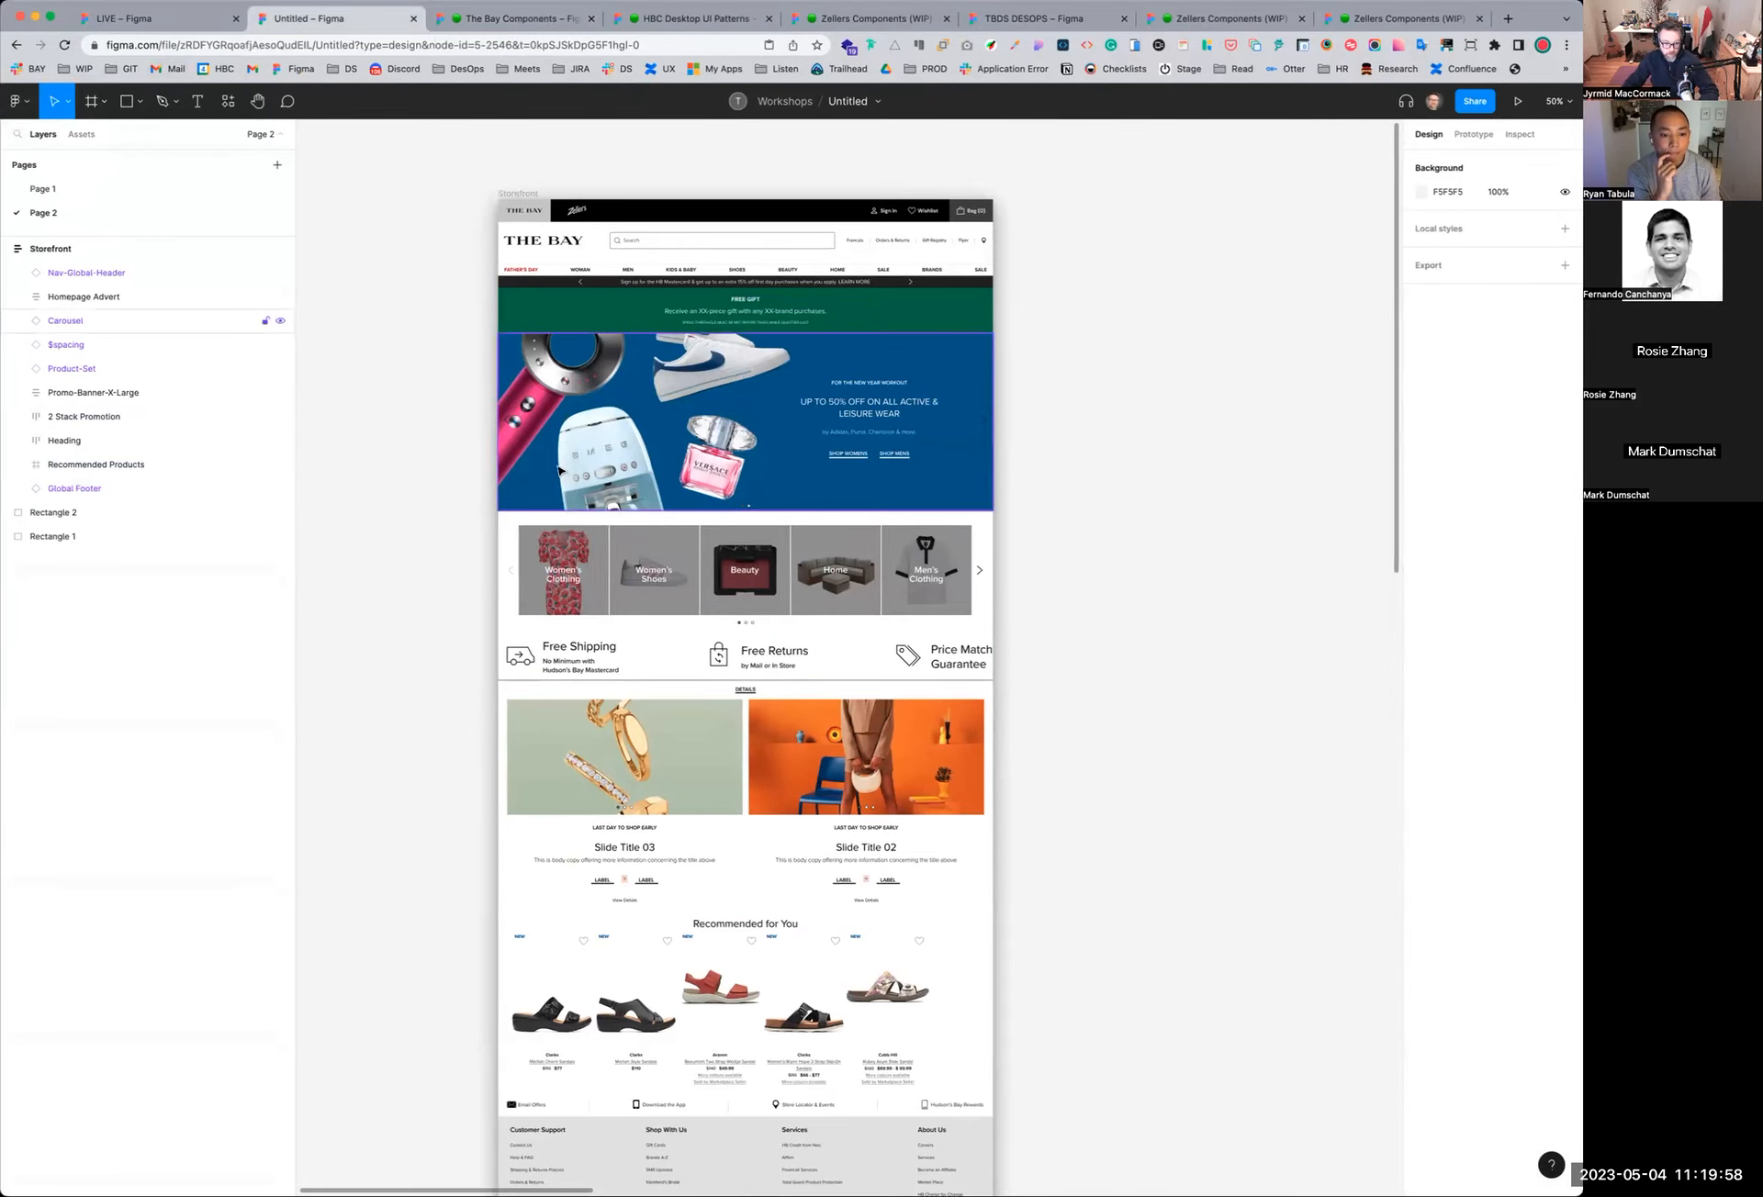
{"action": "scroll", "coordinate": [1131, 512], "scroll_direction": "up", "scroll_amount": 10}
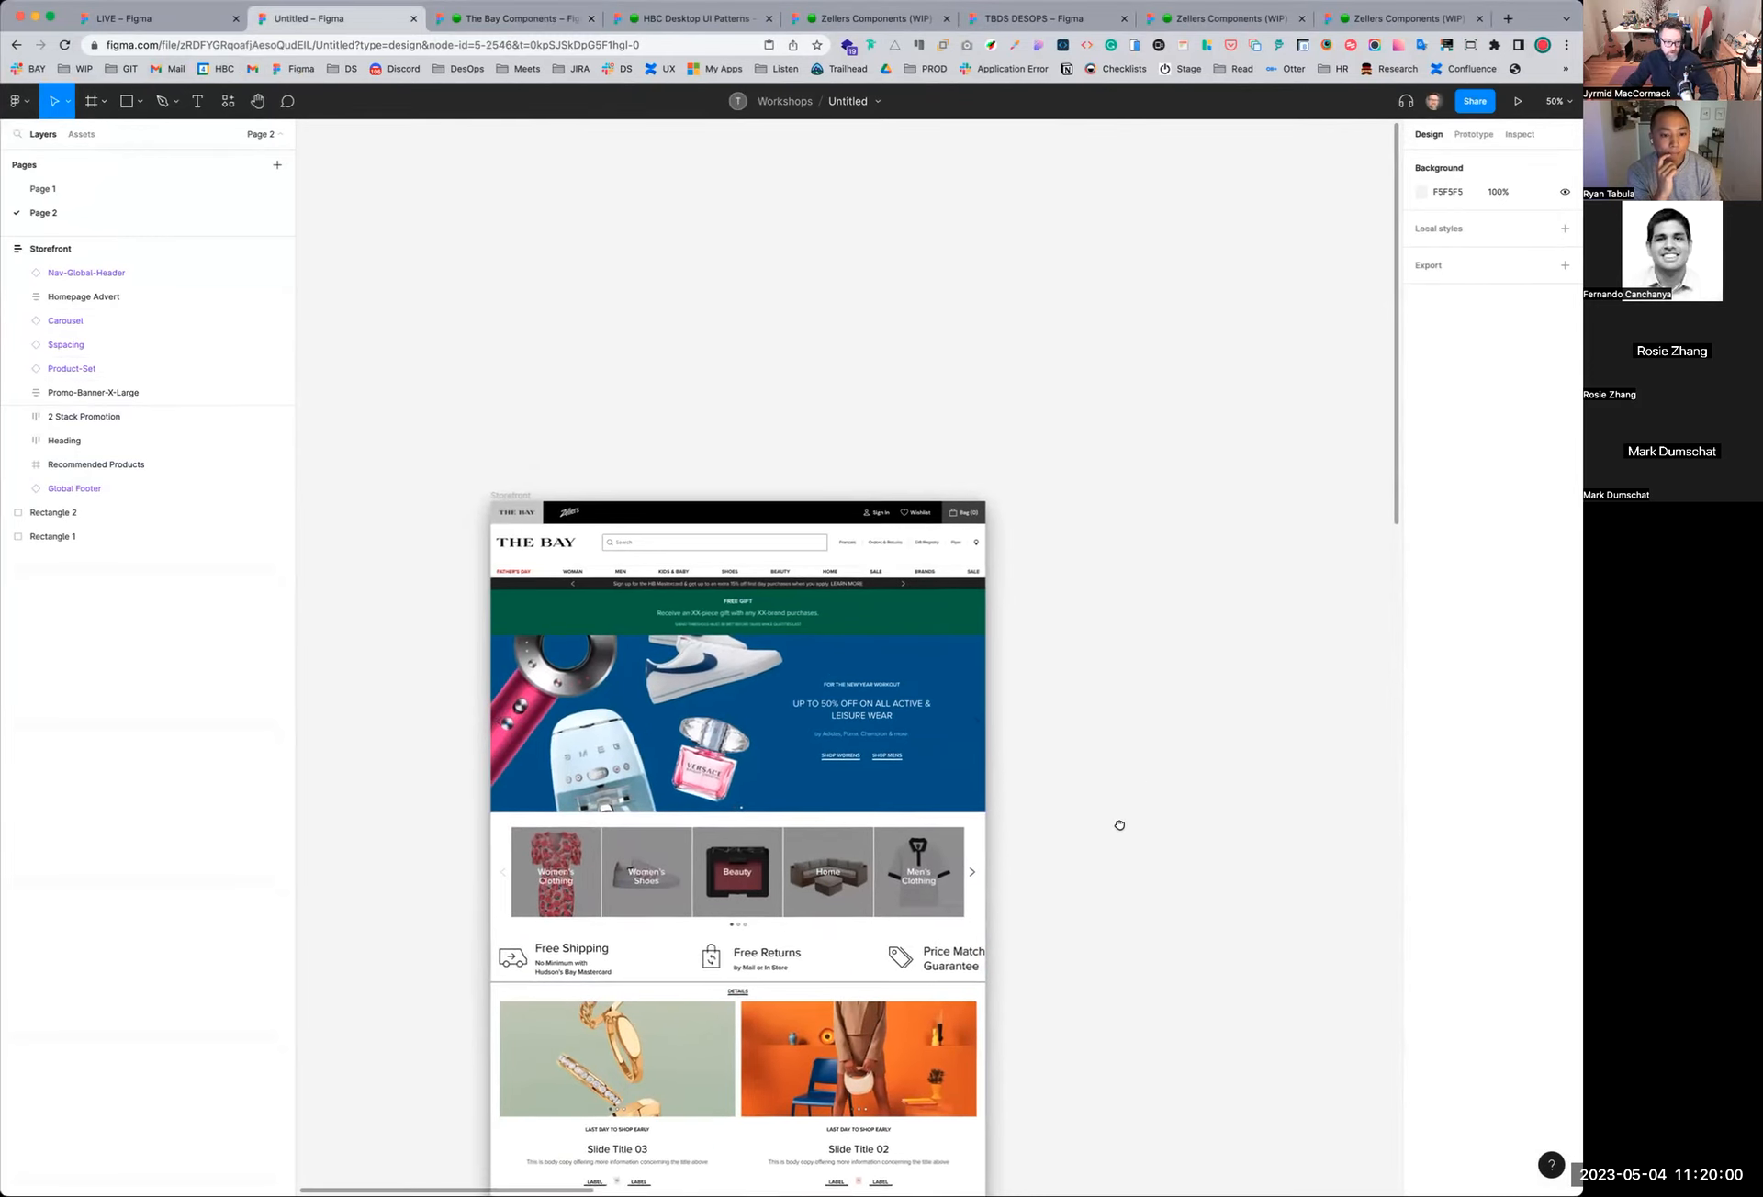
{"action": "left_click", "coordinate": [14, 252]}
{"action": "left_click", "coordinate": [5, 253]}
{"action": "left_click", "coordinate": [81, 134]}
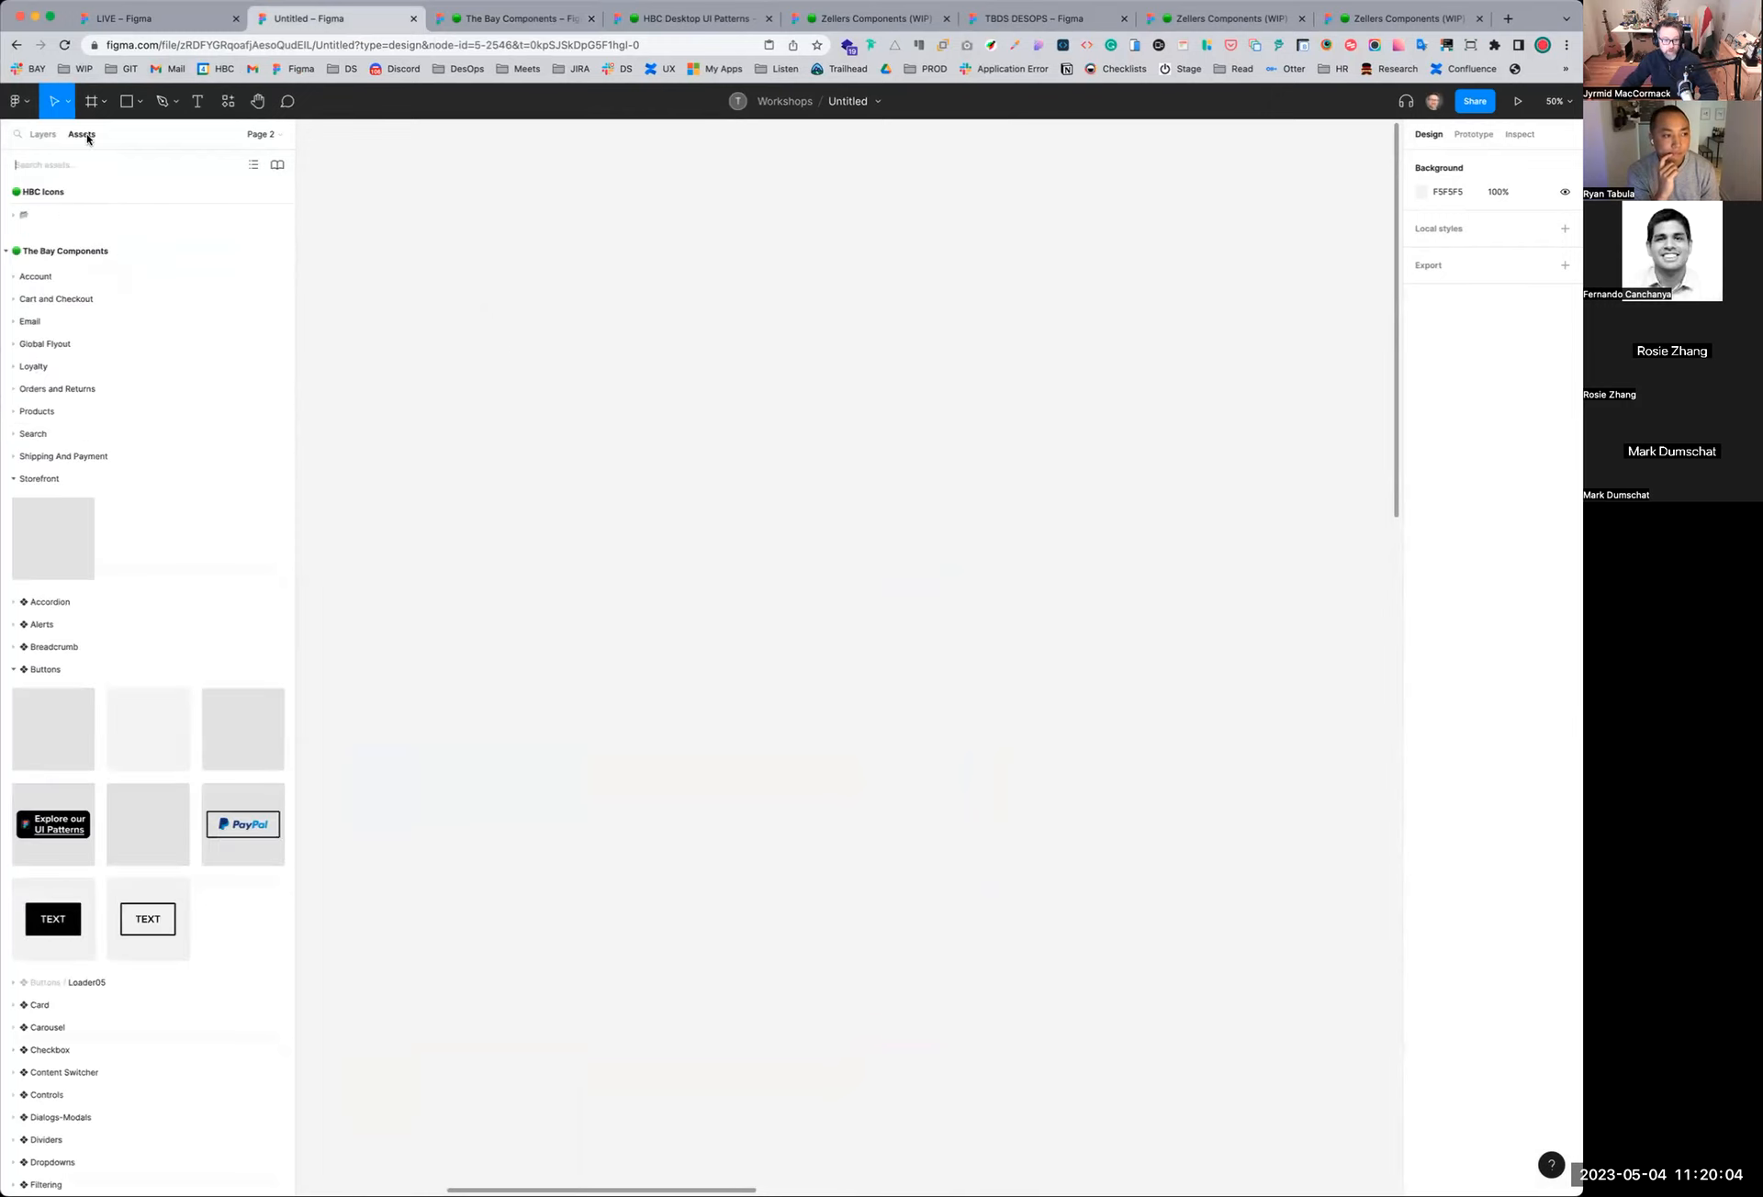
{"action": "left_click", "coordinate": [11, 413]}
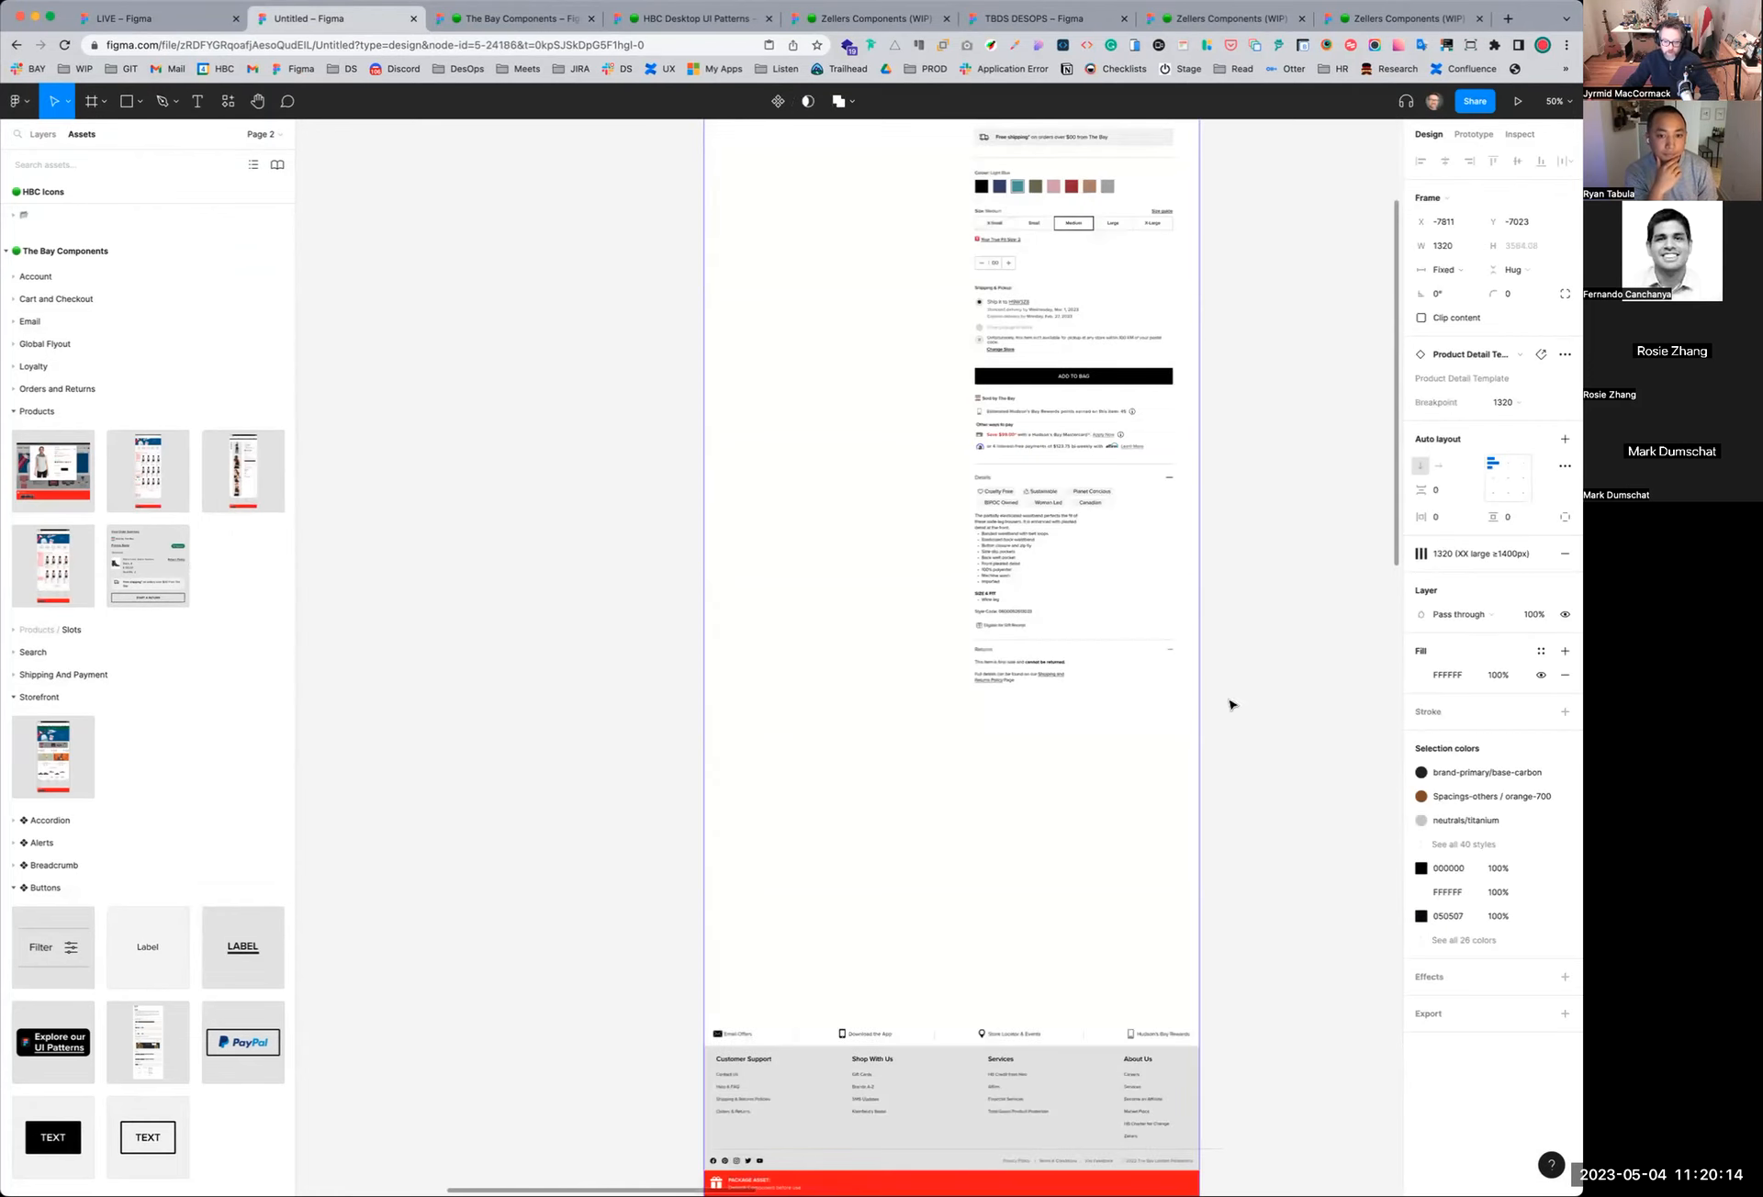
Detach the Product Detail Template instance and delete the red package banner below its footer
{"action": "left_click_drag", "start_coordinate": [1159, 546], "coordinate": [1127, 642]}
{"action": "scroll", "coordinate": [1127, 643], "scroll_direction": "down", "scroll_amount": 5}
{"action": "right_click", "coordinate": [962, 684]}
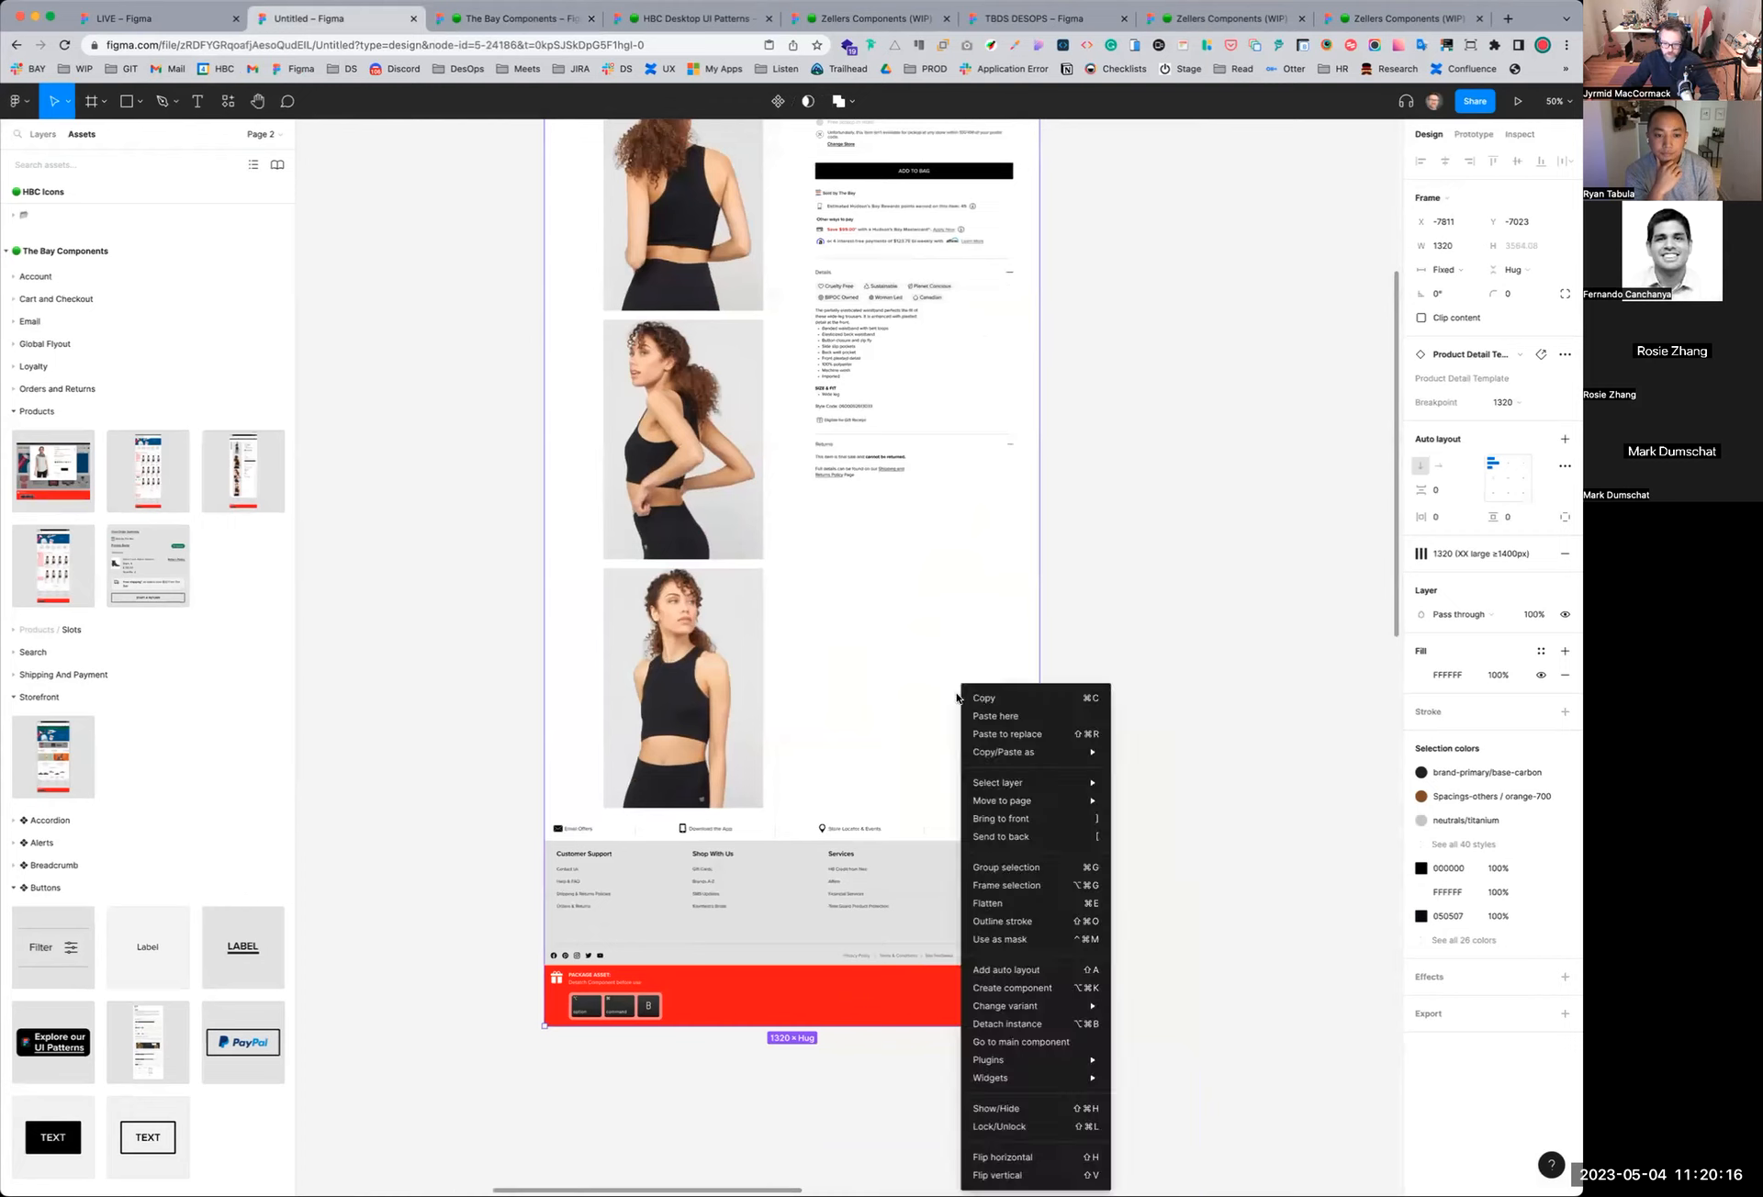
{"action": "left_click", "coordinate": [1014, 1024]}
{"action": "left_click", "coordinate": [747, 1006]}
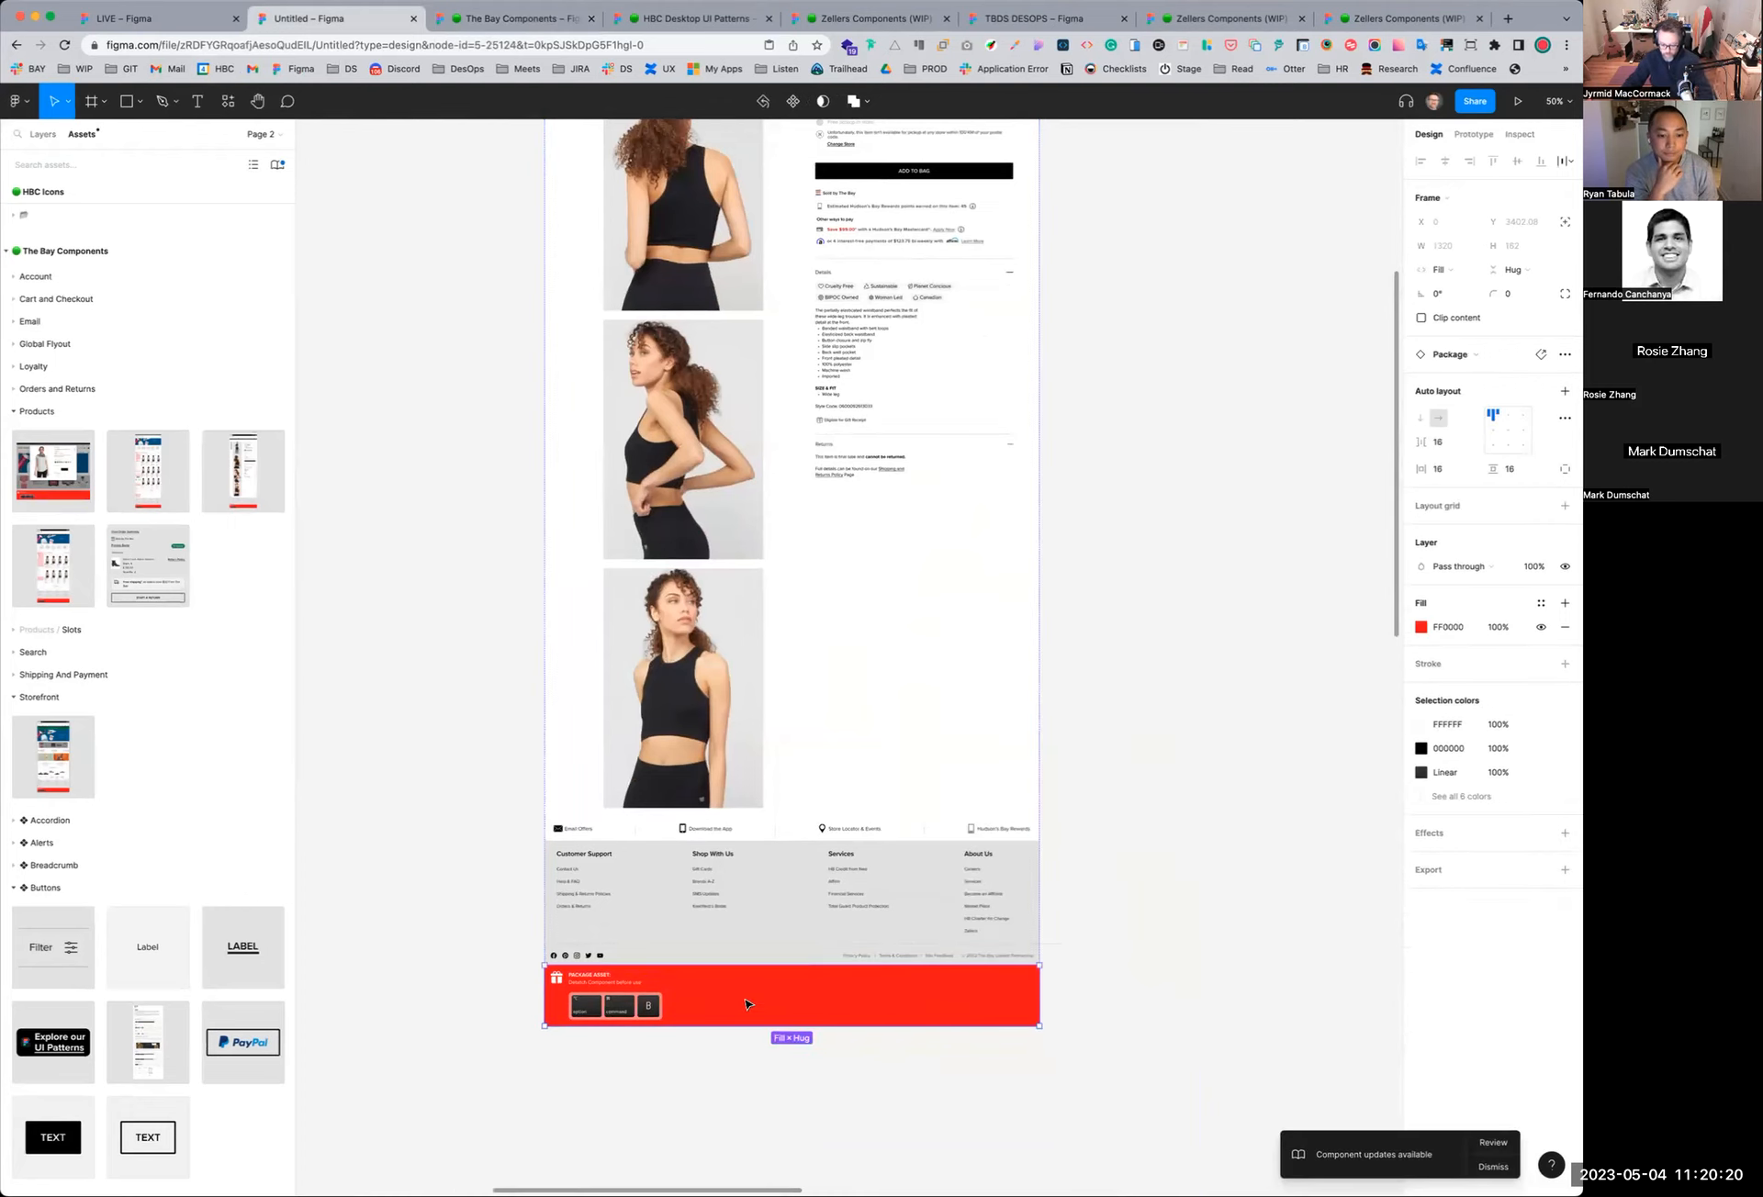
{"action": "key", "text": "Delete"}
{"action": "scroll", "coordinate": [1139, 600], "scroll_direction": "up", "scroll_amount": 10}
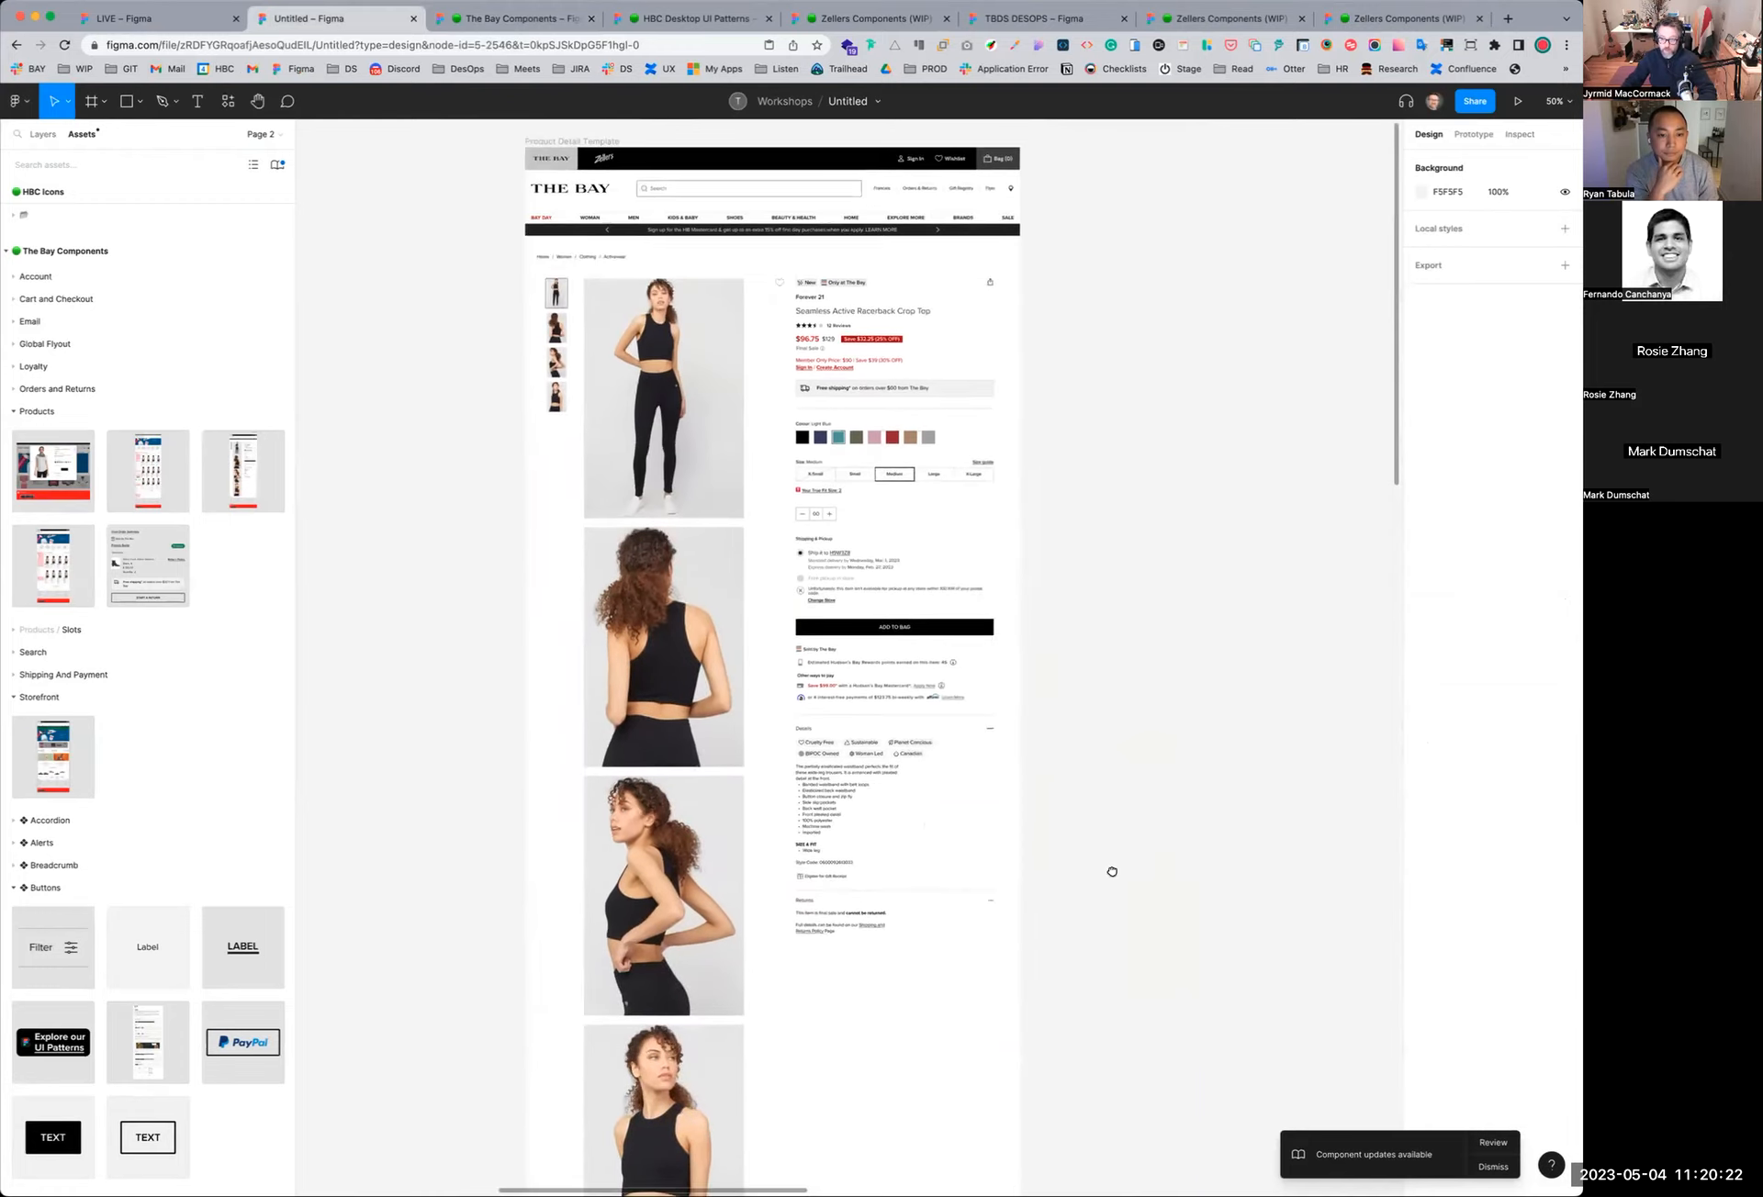
Examine the detached Product Detail Template at 100% zoom, selecting its nested content frames down to the Final Sale row
{"action": "left_click", "coordinate": [858, 625]}
{"action": "double_click", "coordinate": [859, 624]}
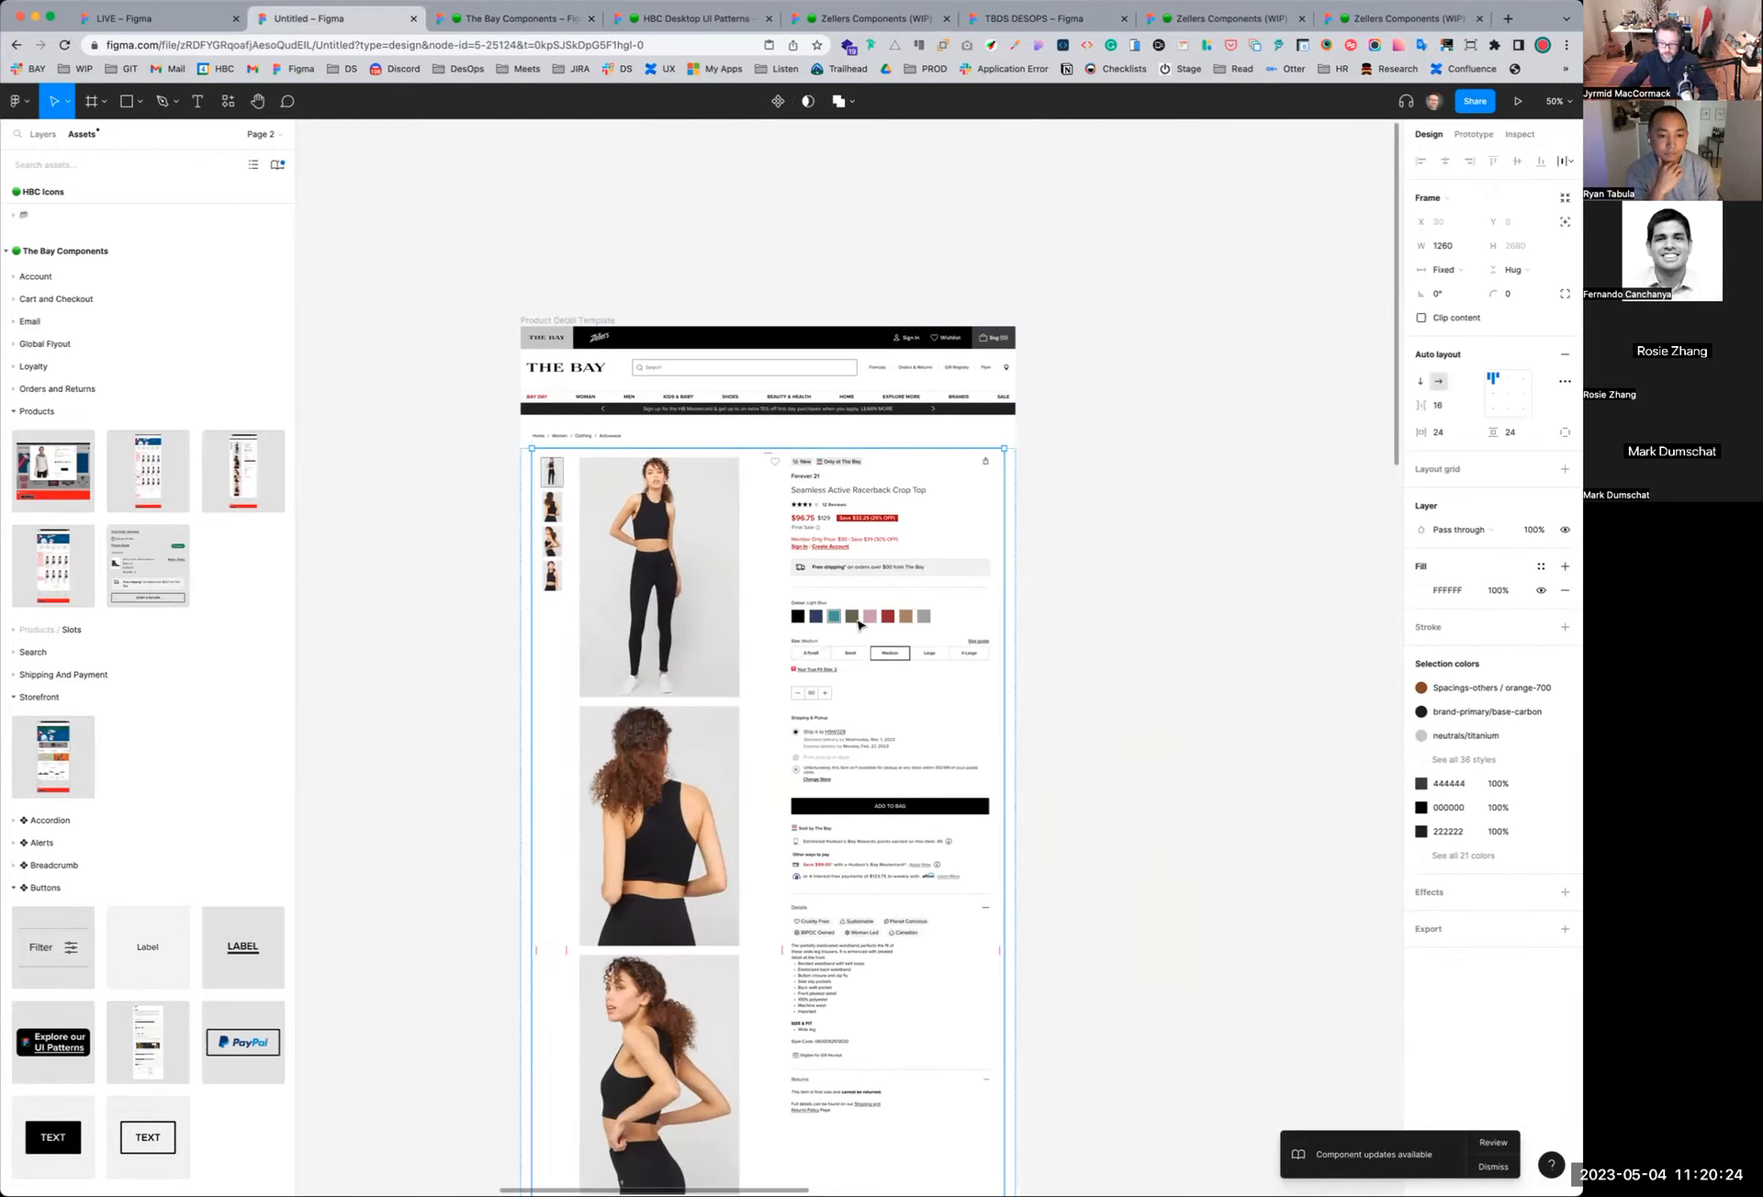
{"action": "left_click", "coordinate": [1080, 560]}
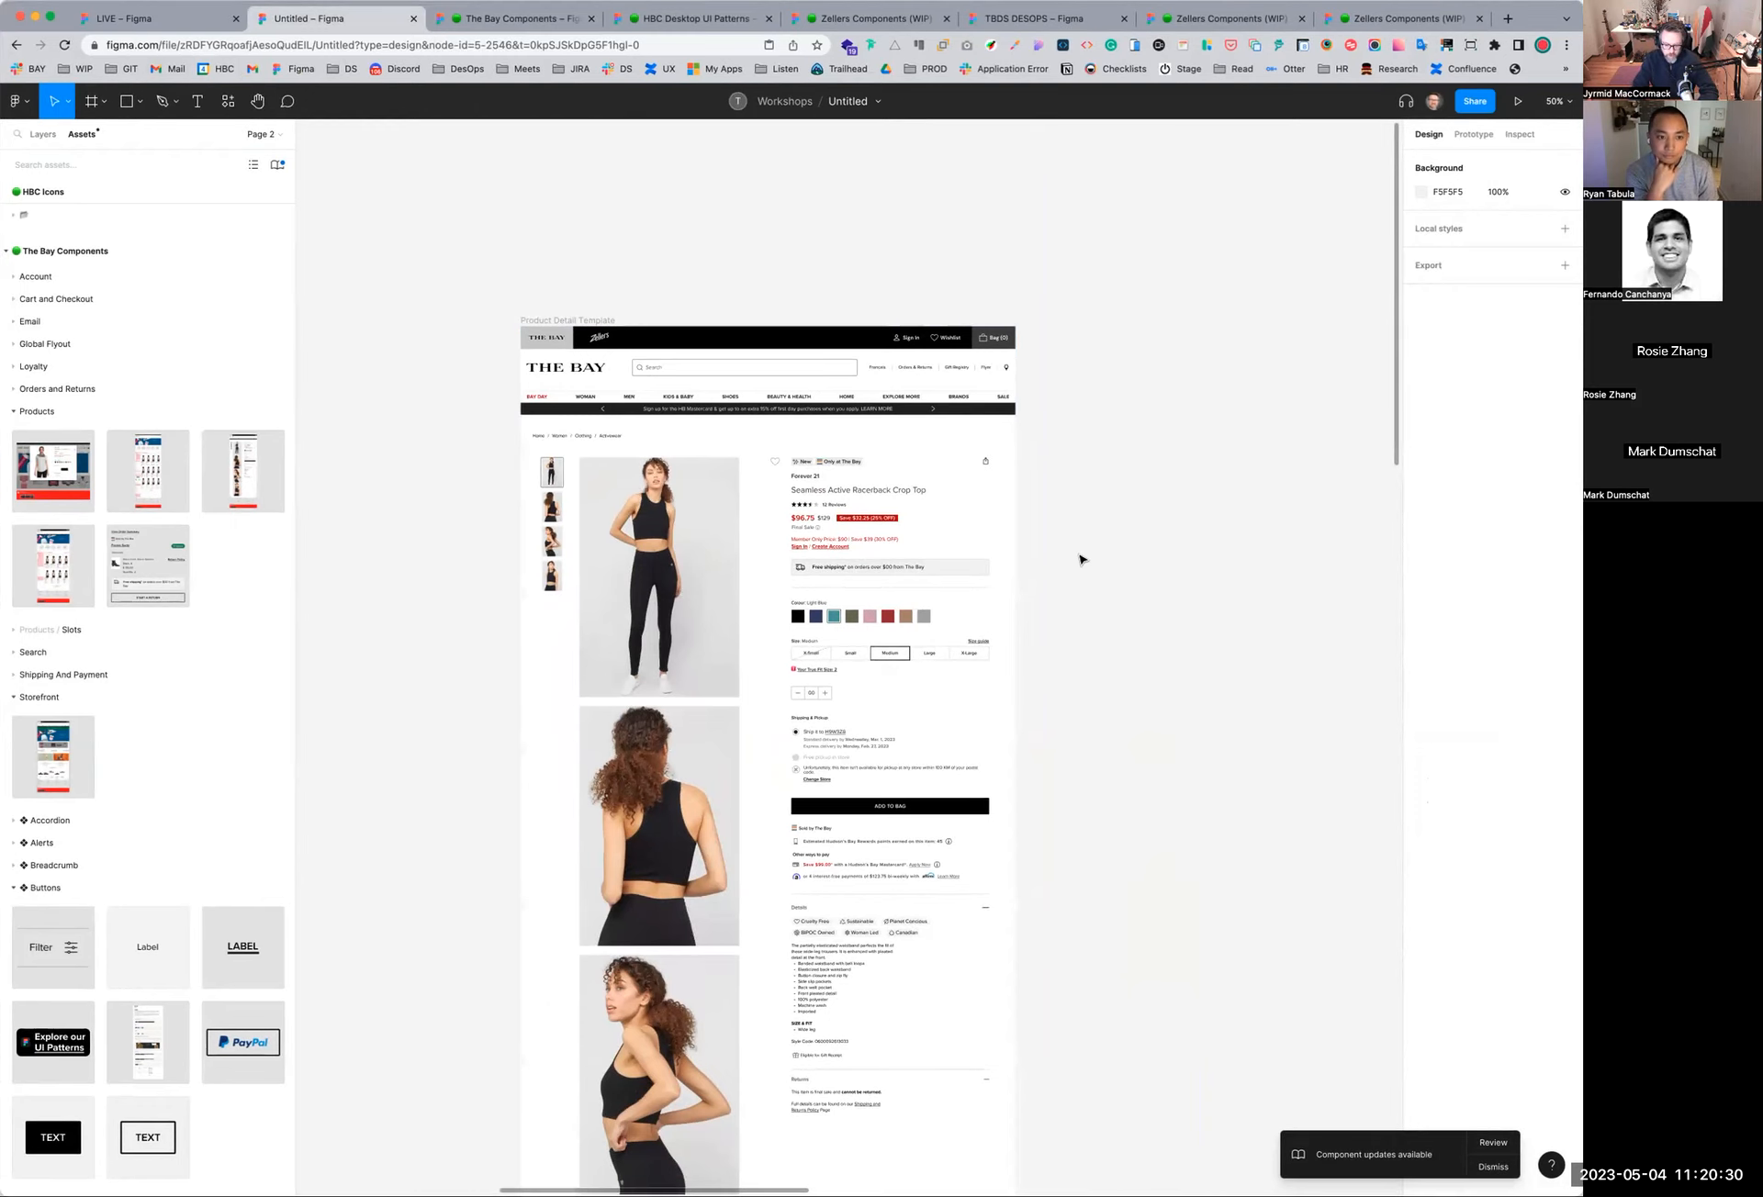
{"action": "key", "text": "shift+0"}
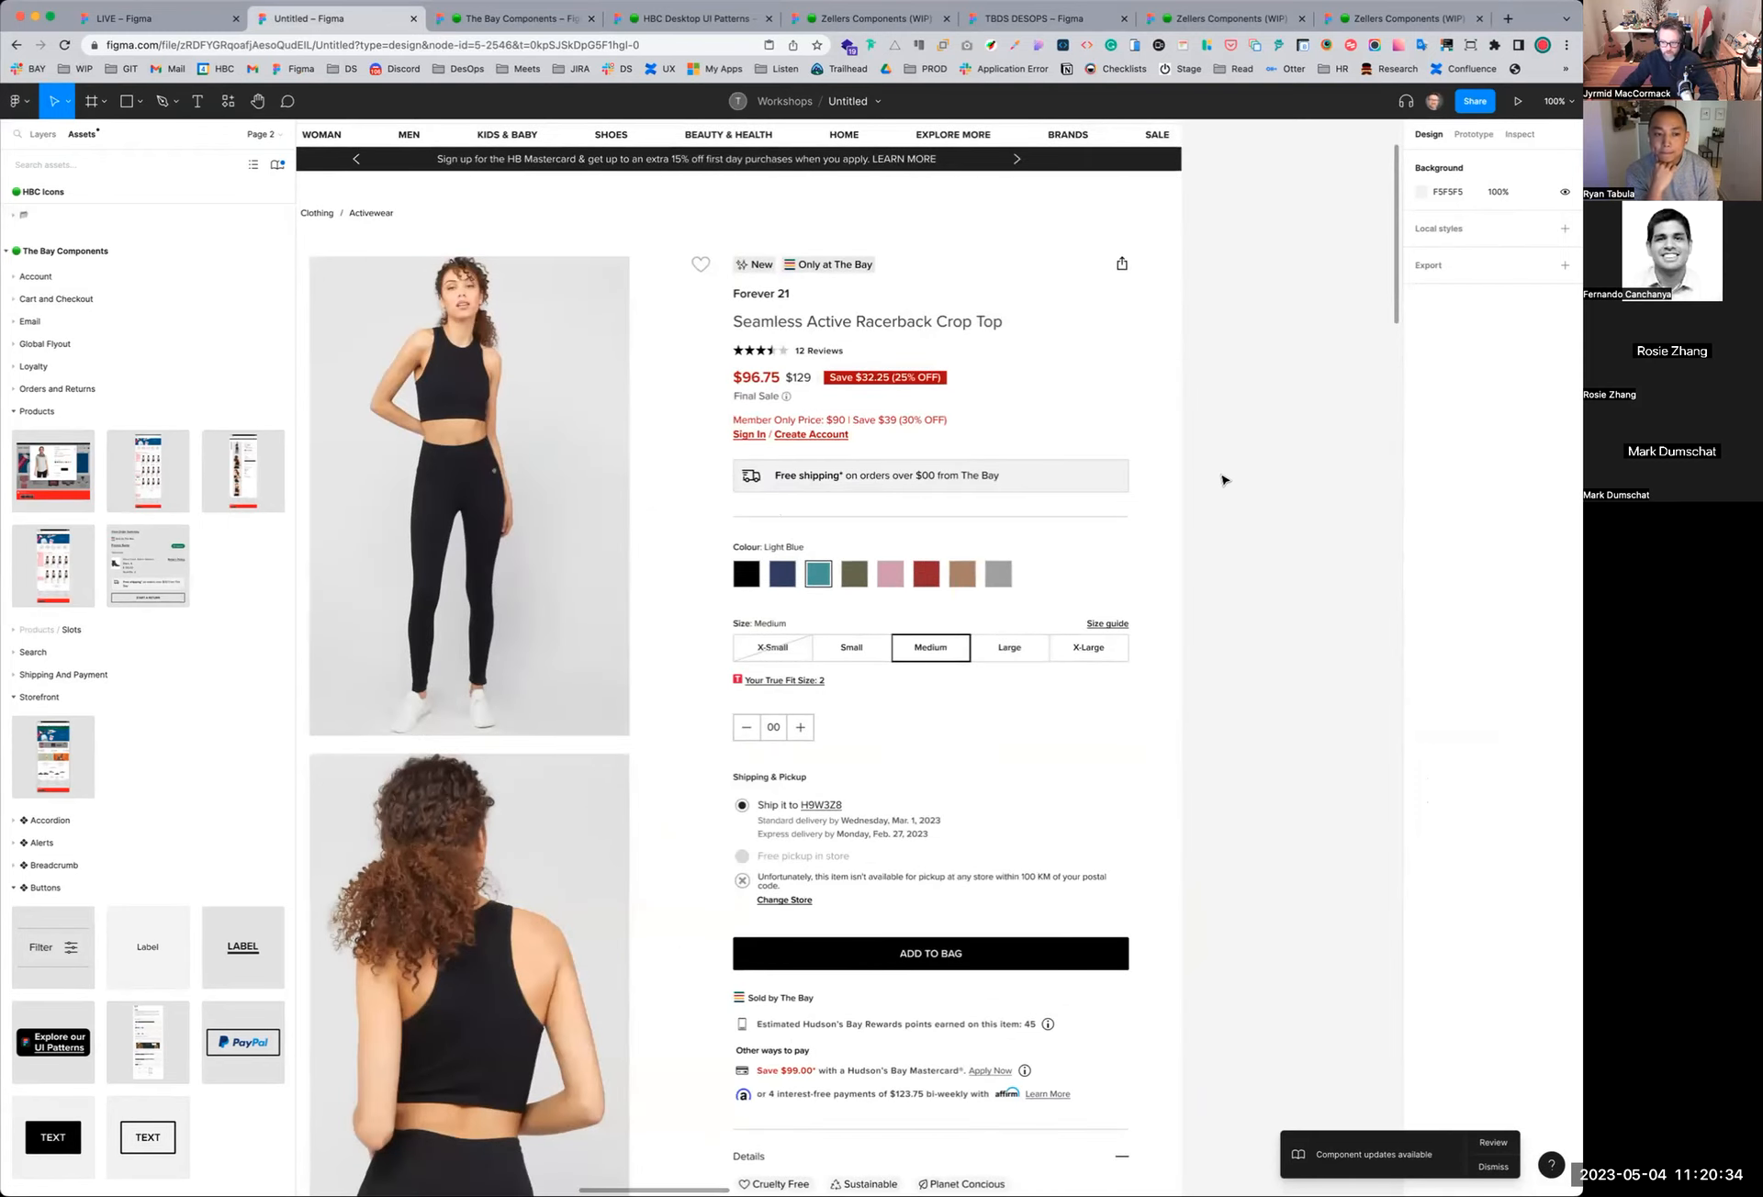
{"action": "left_click_drag", "start_coordinate": [869, 457], "coordinate": [1071, 629]}
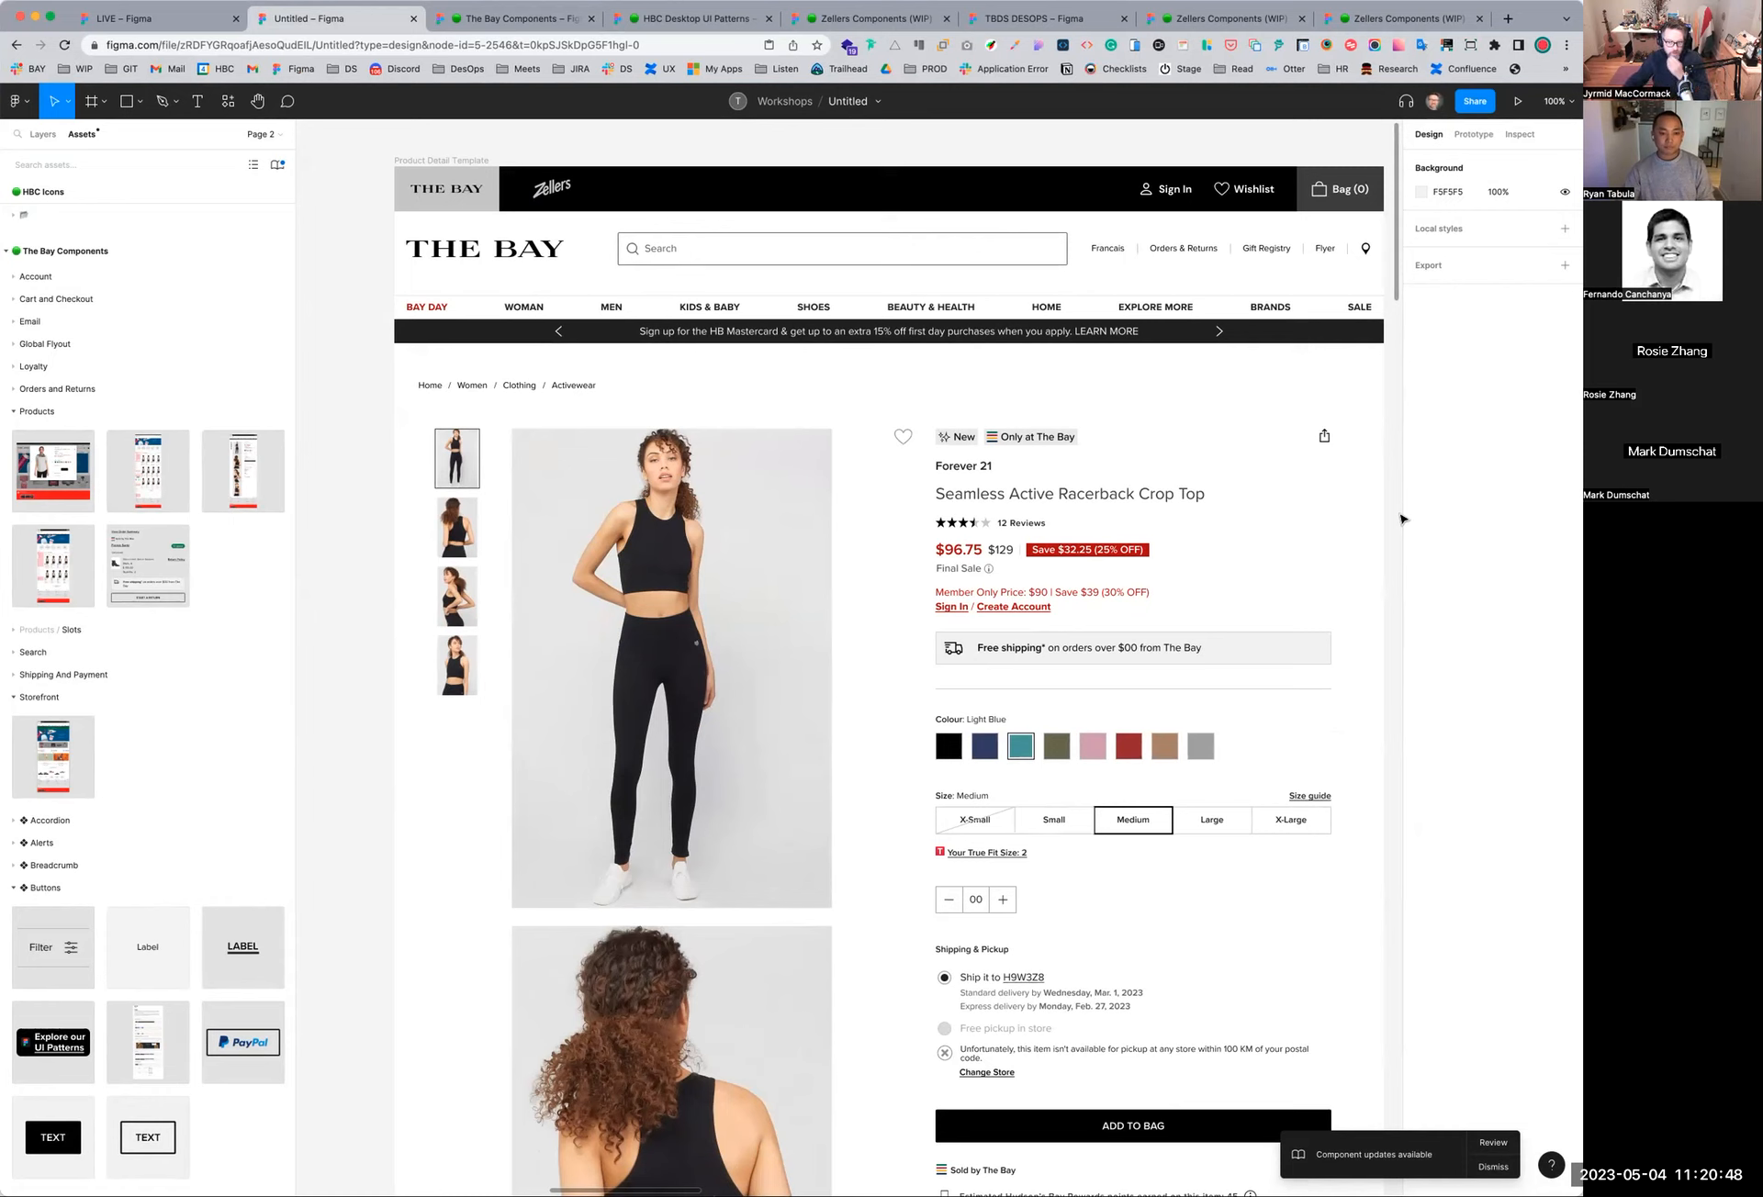
{"action": "left_click", "coordinate": [764, 603]}
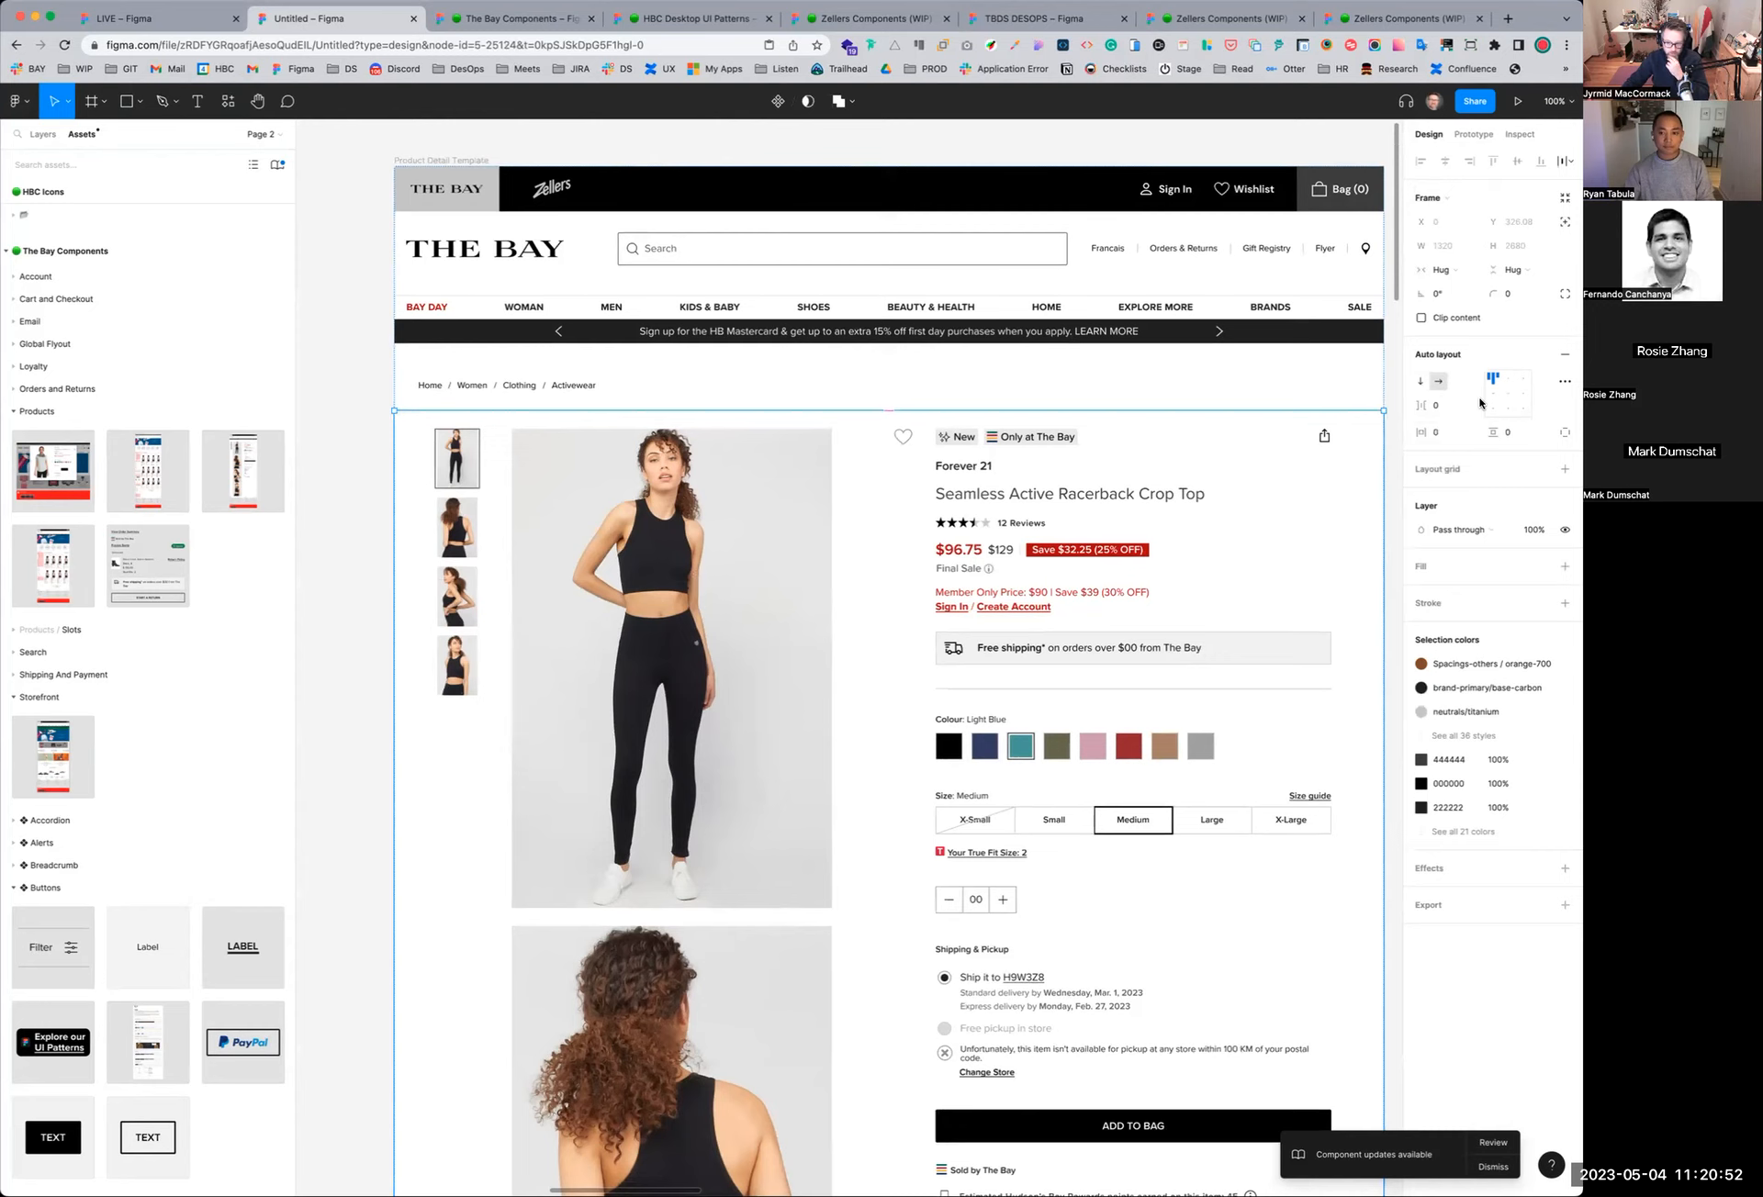
{"action": "left_click", "coordinate": [1256, 567]}
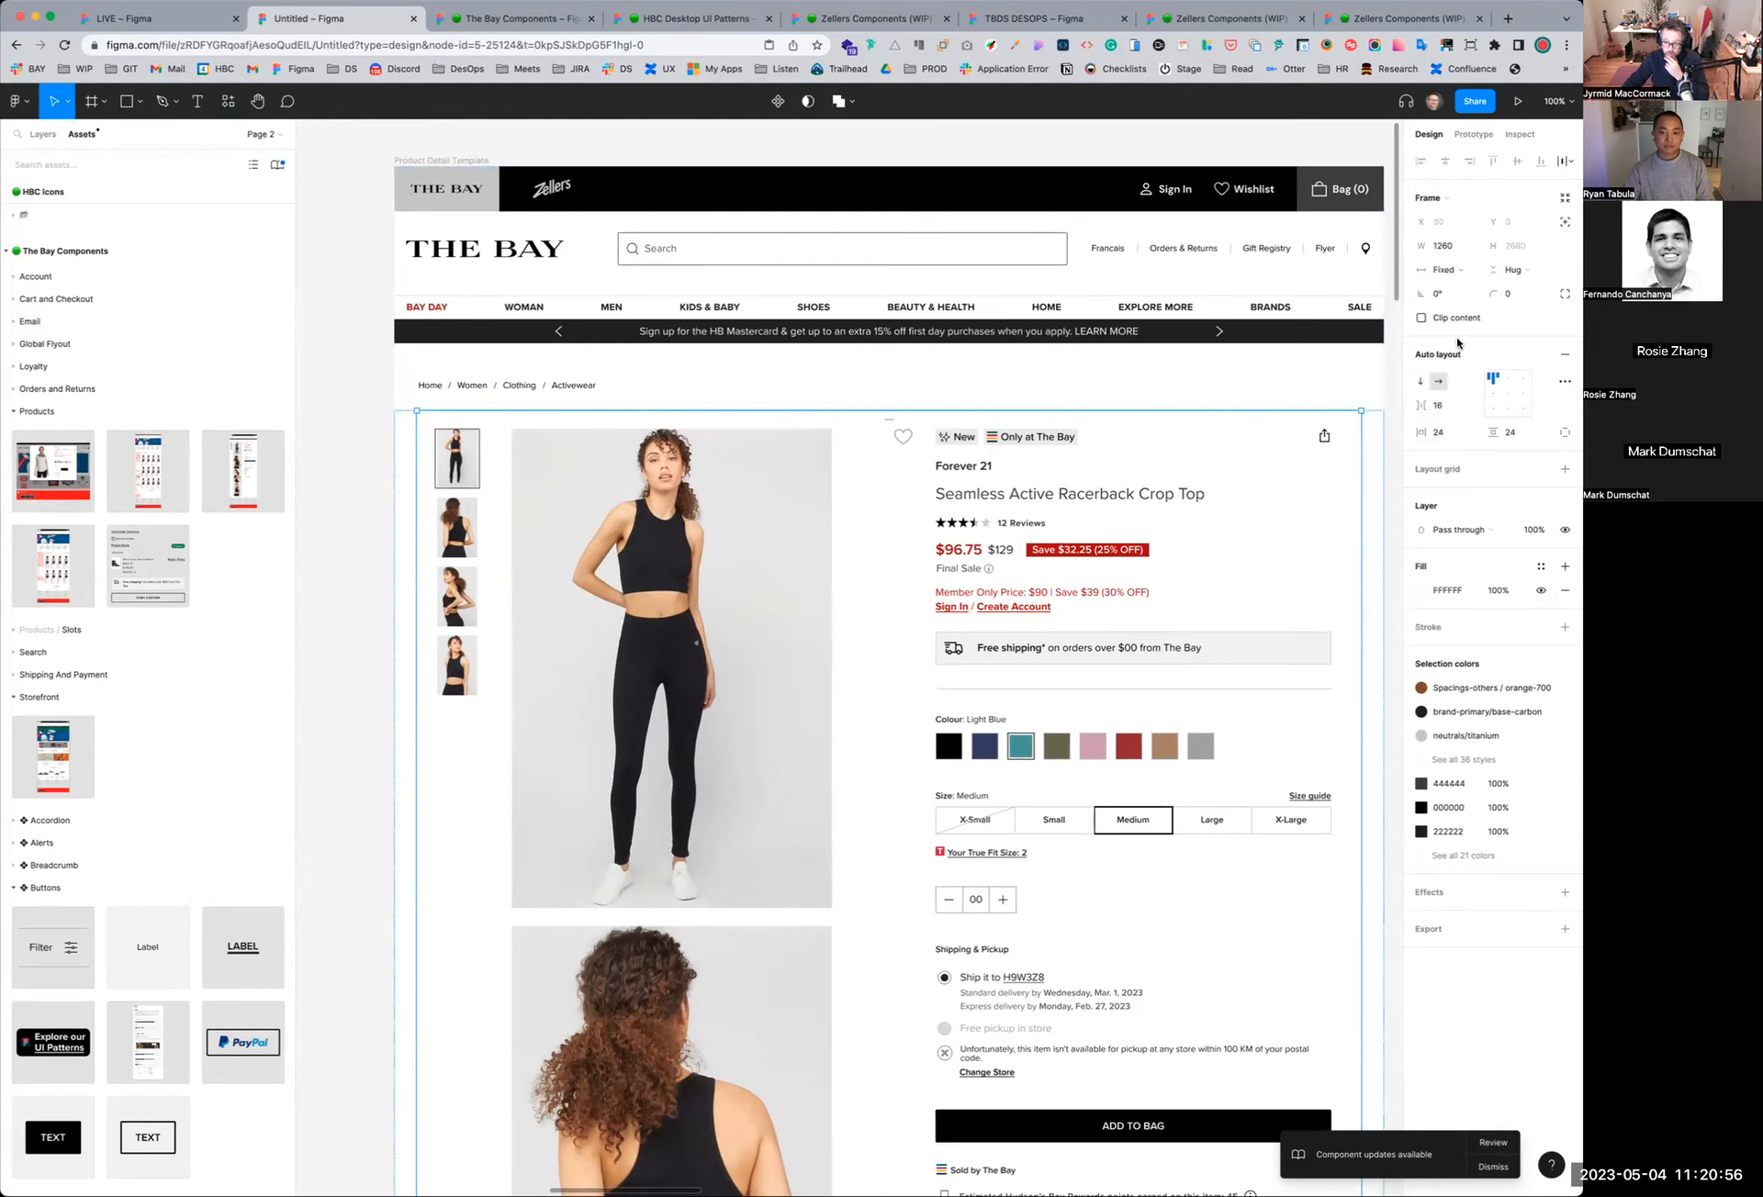
{"action": "double_click", "coordinate": [1176, 565]}
{"action": "double_click", "coordinate": [1175, 565]}
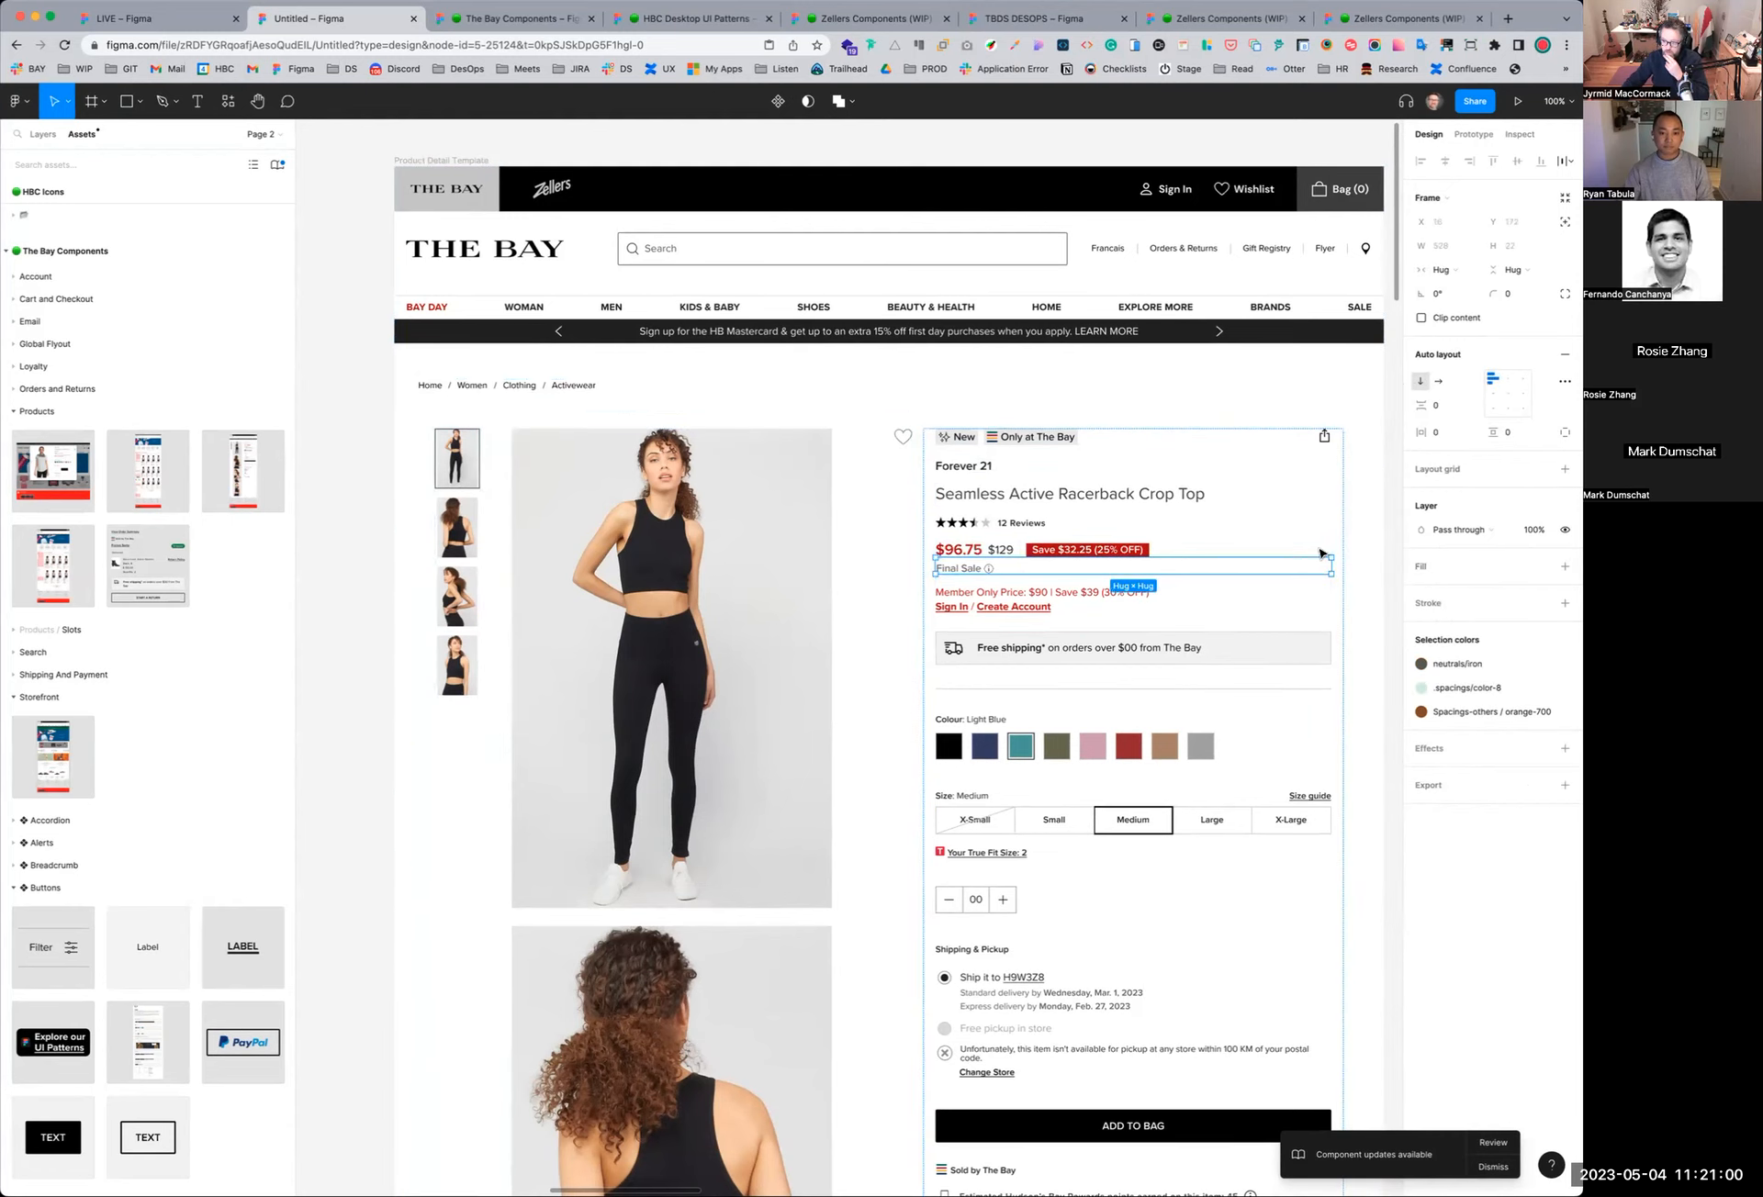
Switch off the Shipping Options component's entered postal code and Pickup properties, and show the instance choices for Availability
{"action": "left_click", "coordinate": [1168, 988]}
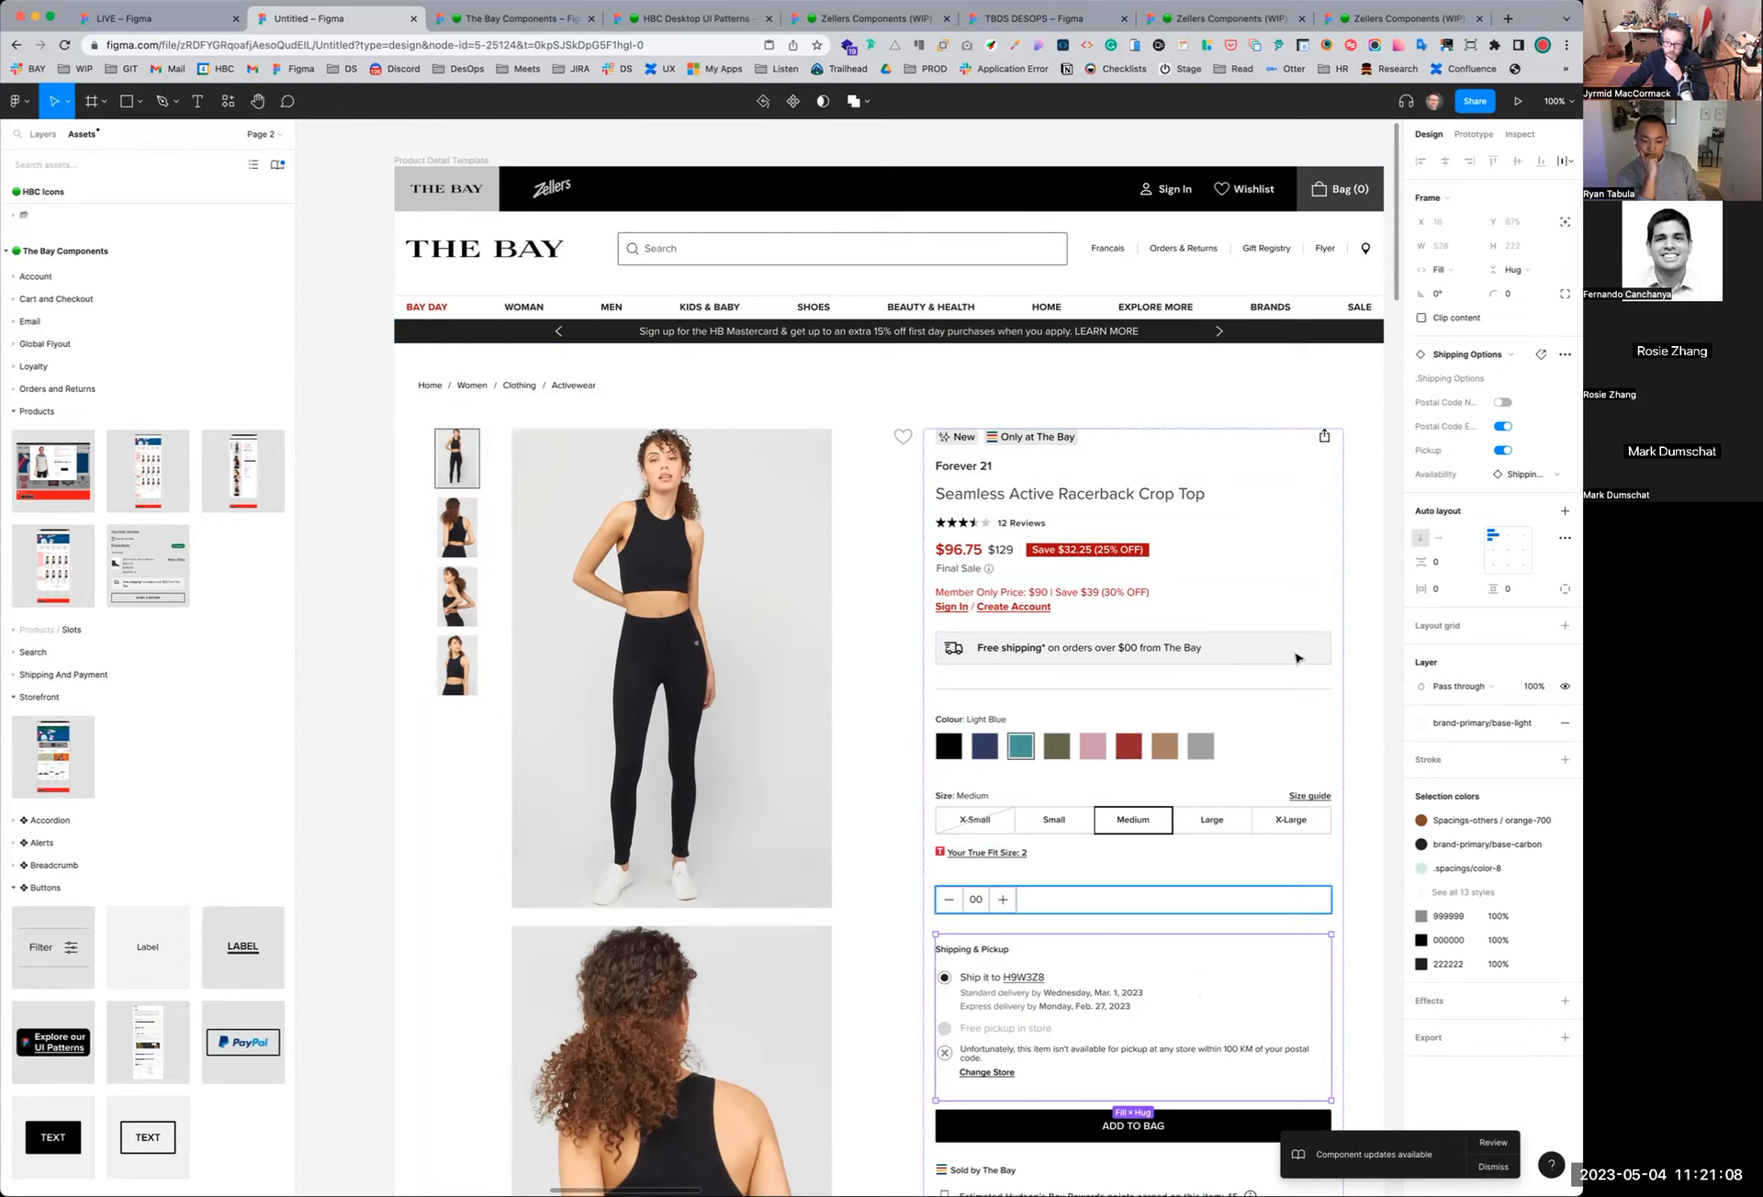
{"action": "left_click", "coordinate": [1503, 426]}
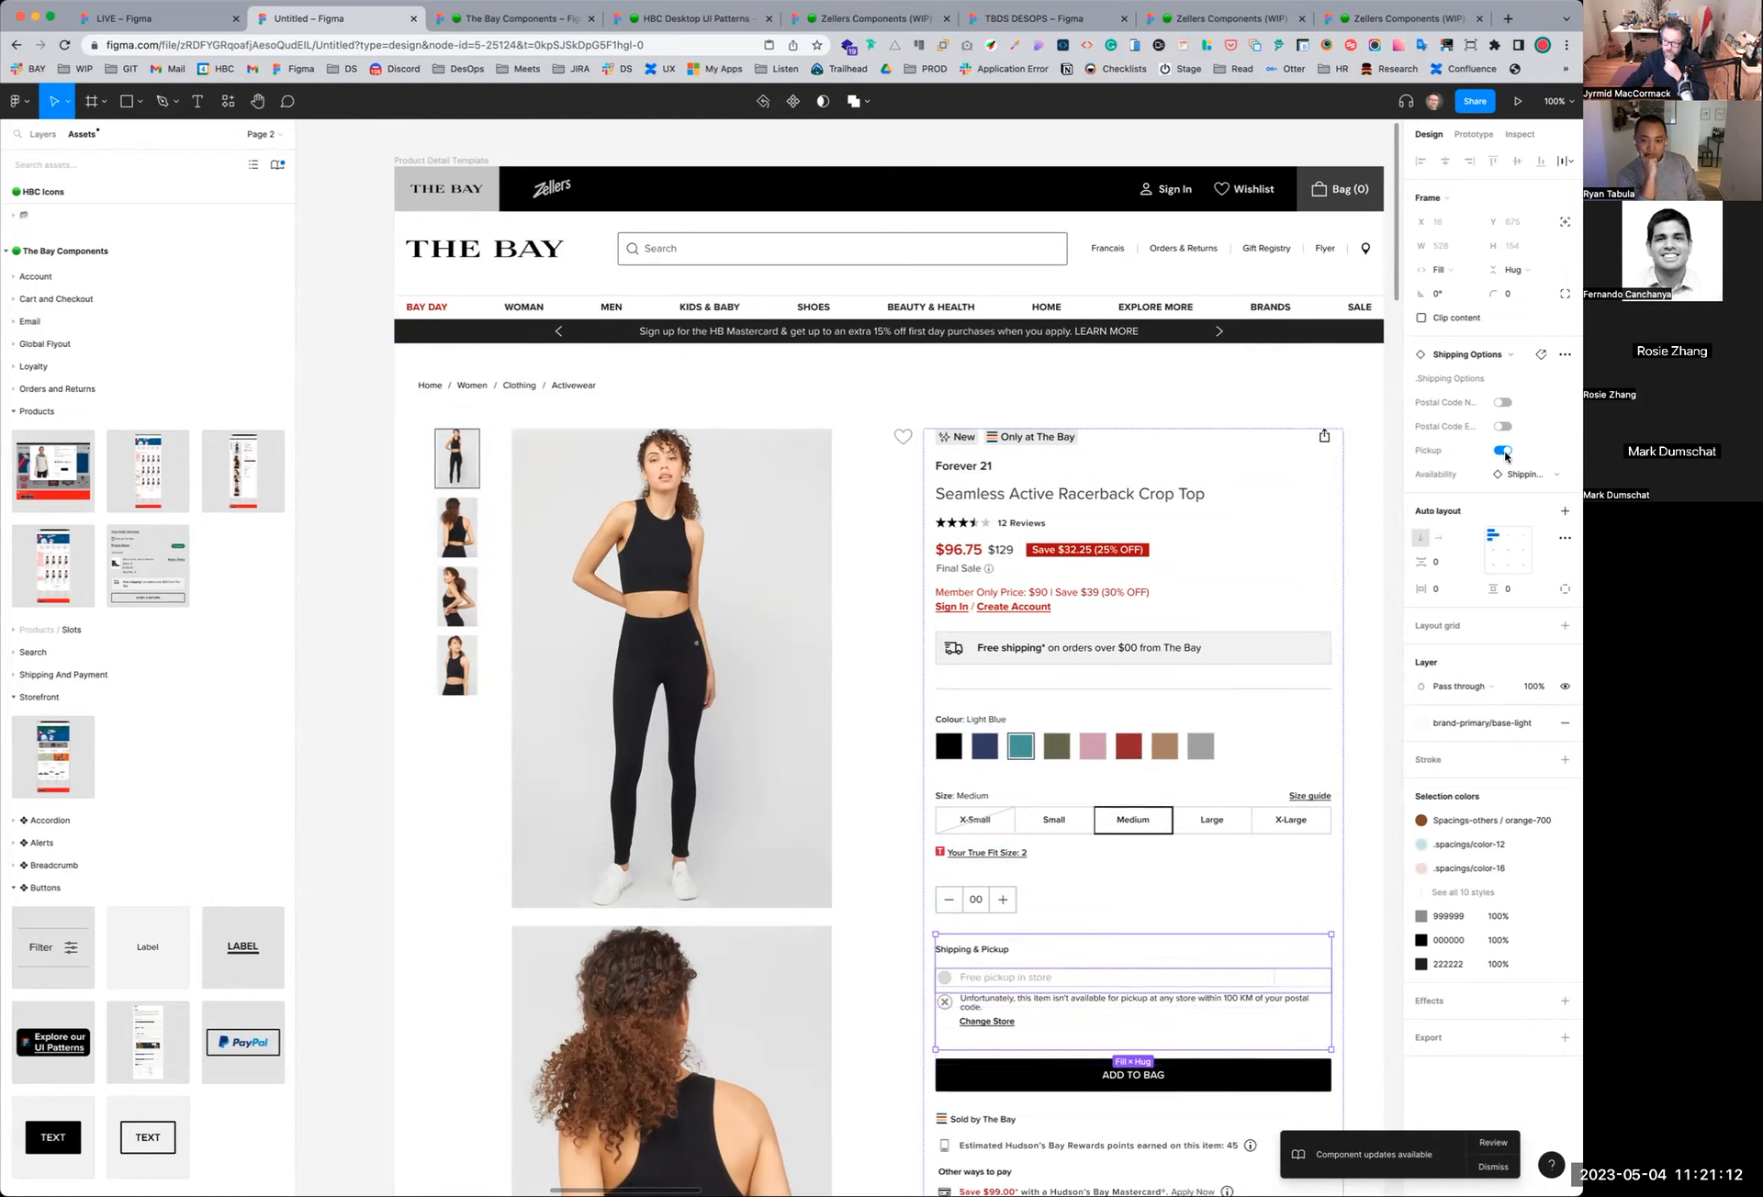
{"action": "left_click", "coordinate": [1503, 451]}
{"action": "left_click", "coordinate": [1524, 474]}
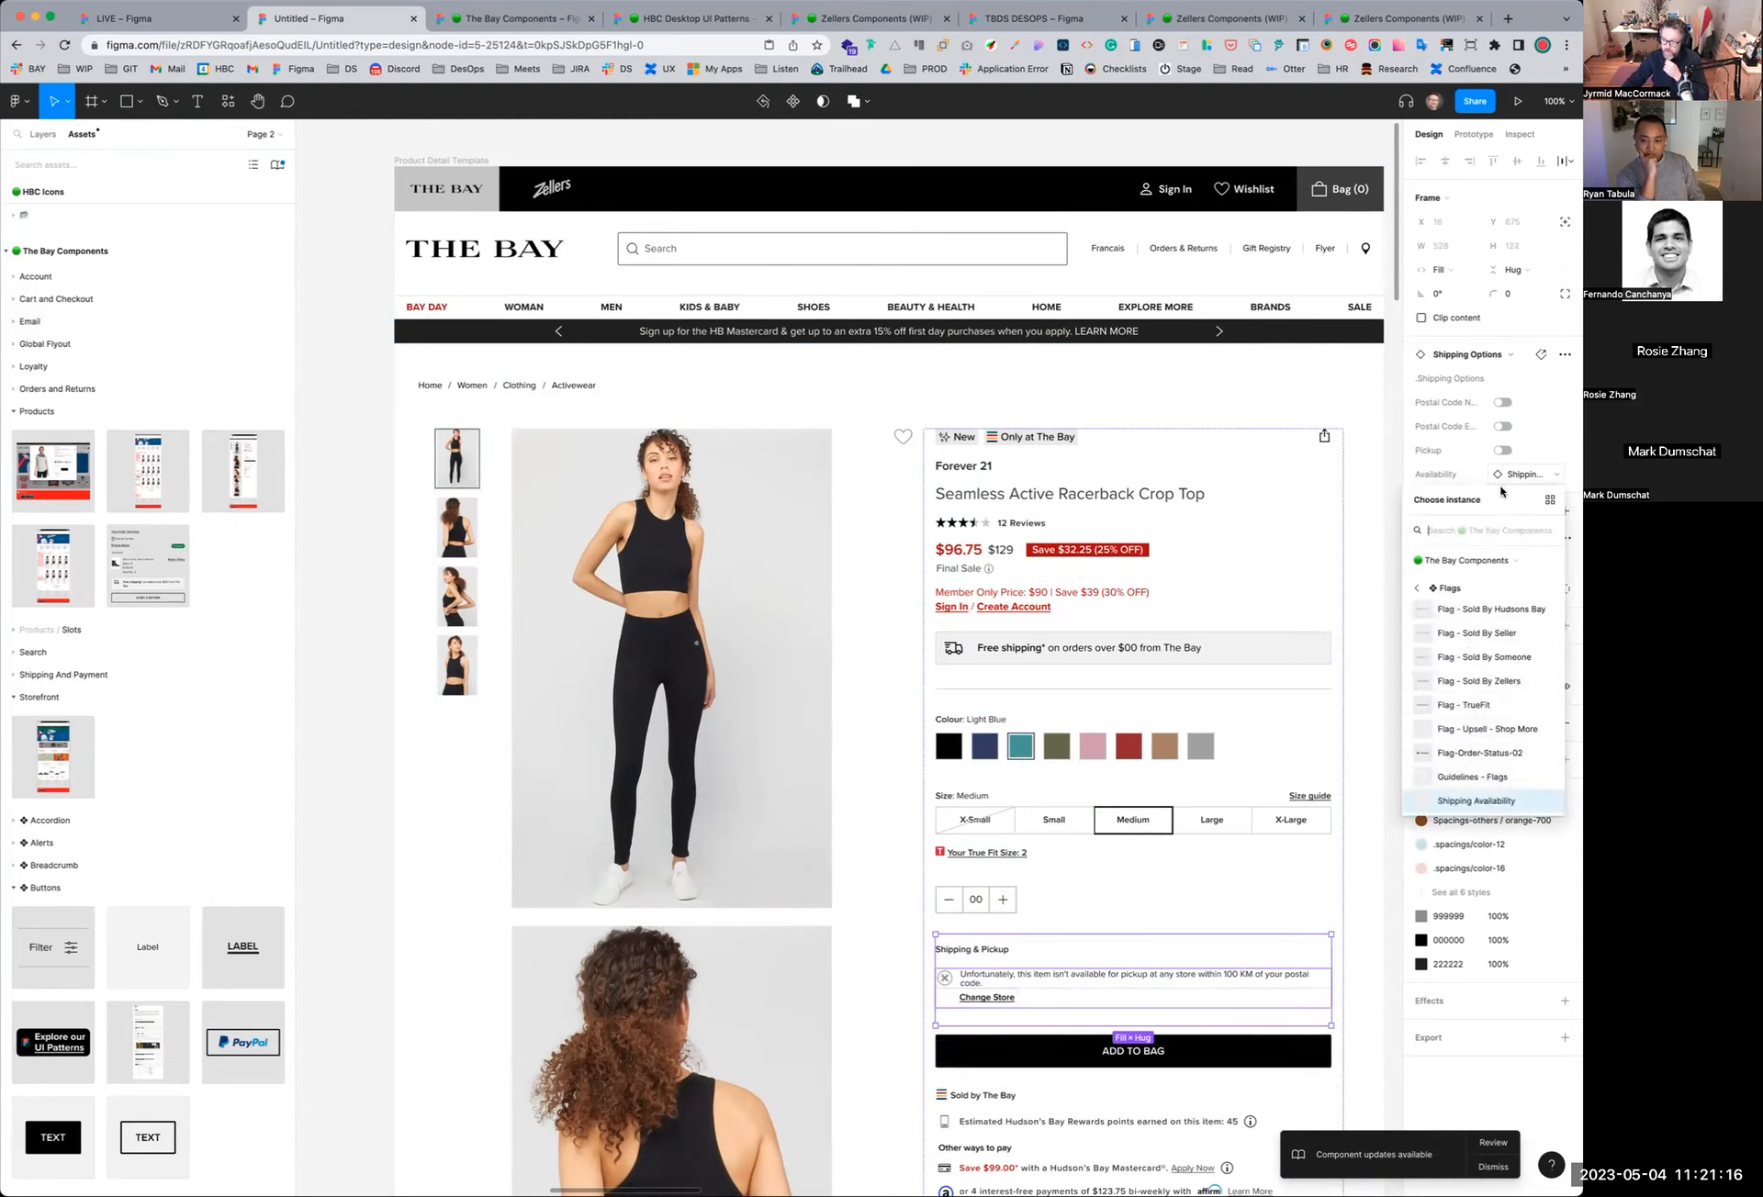
Switch on Pickup and both Postal Code properties of the Shipping Options component
{"action": "left_click", "coordinate": [1503, 450]}
{"action": "left_click", "coordinate": [1505, 426]}
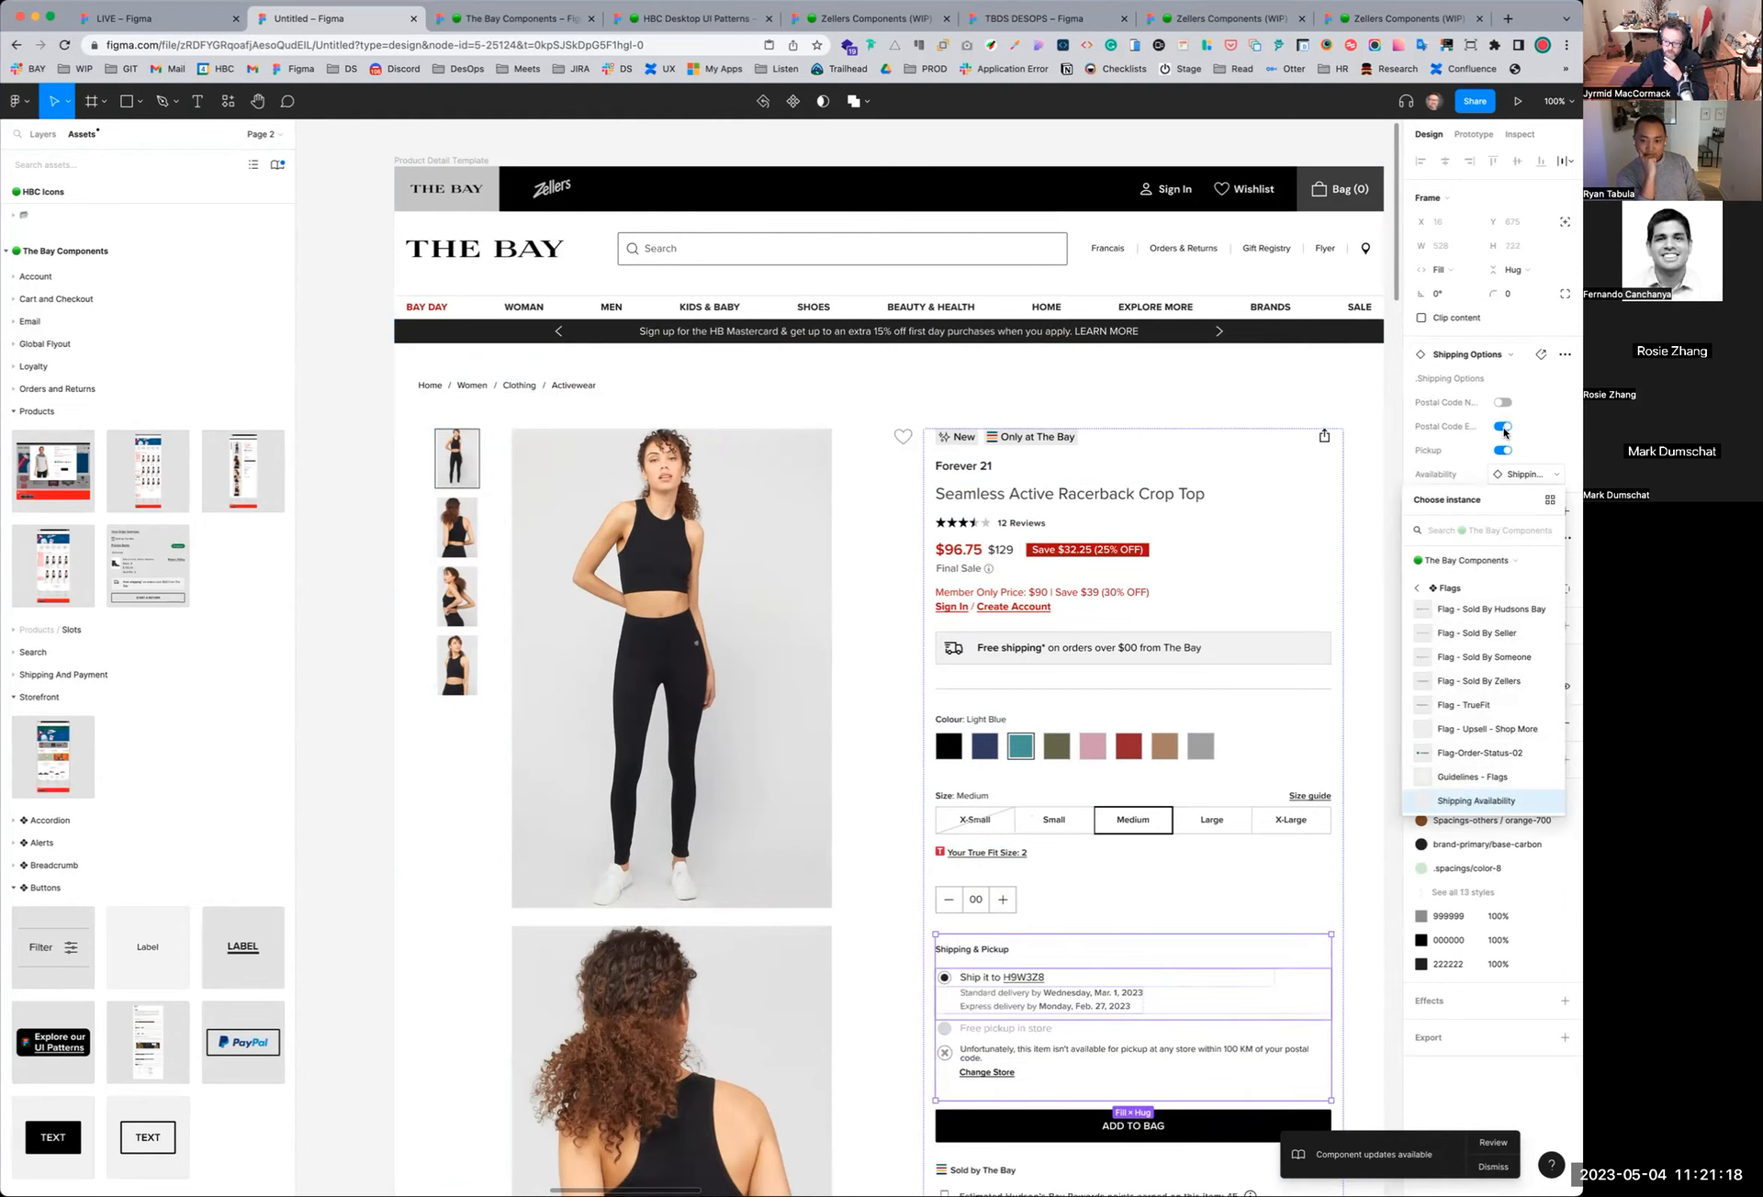
{"action": "left_click", "coordinate": [1503, 402]}
{"action": "scroll", "coordinate": [1098, 919], "scroll_direction": "down", "scroll_amount": 5}
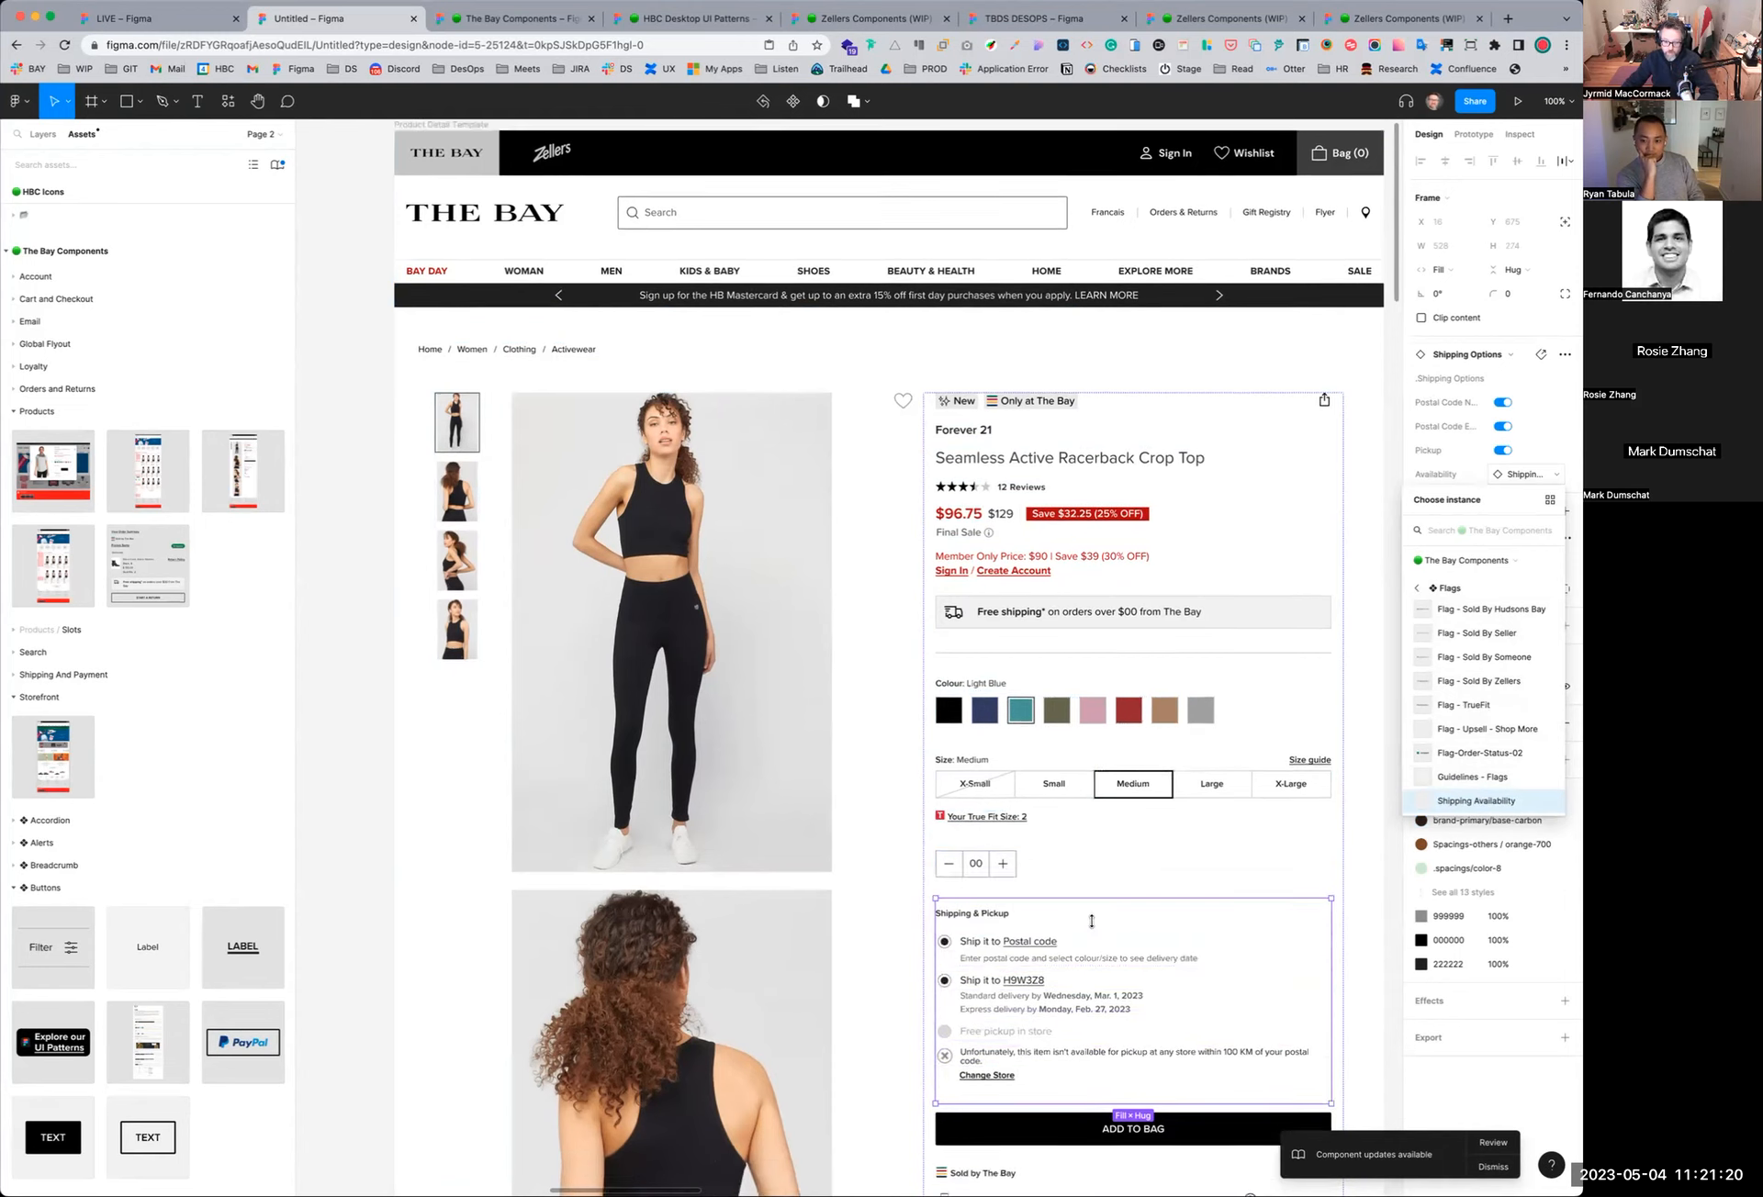
{"action": "left_click", "coordinate": [1098, 923]}
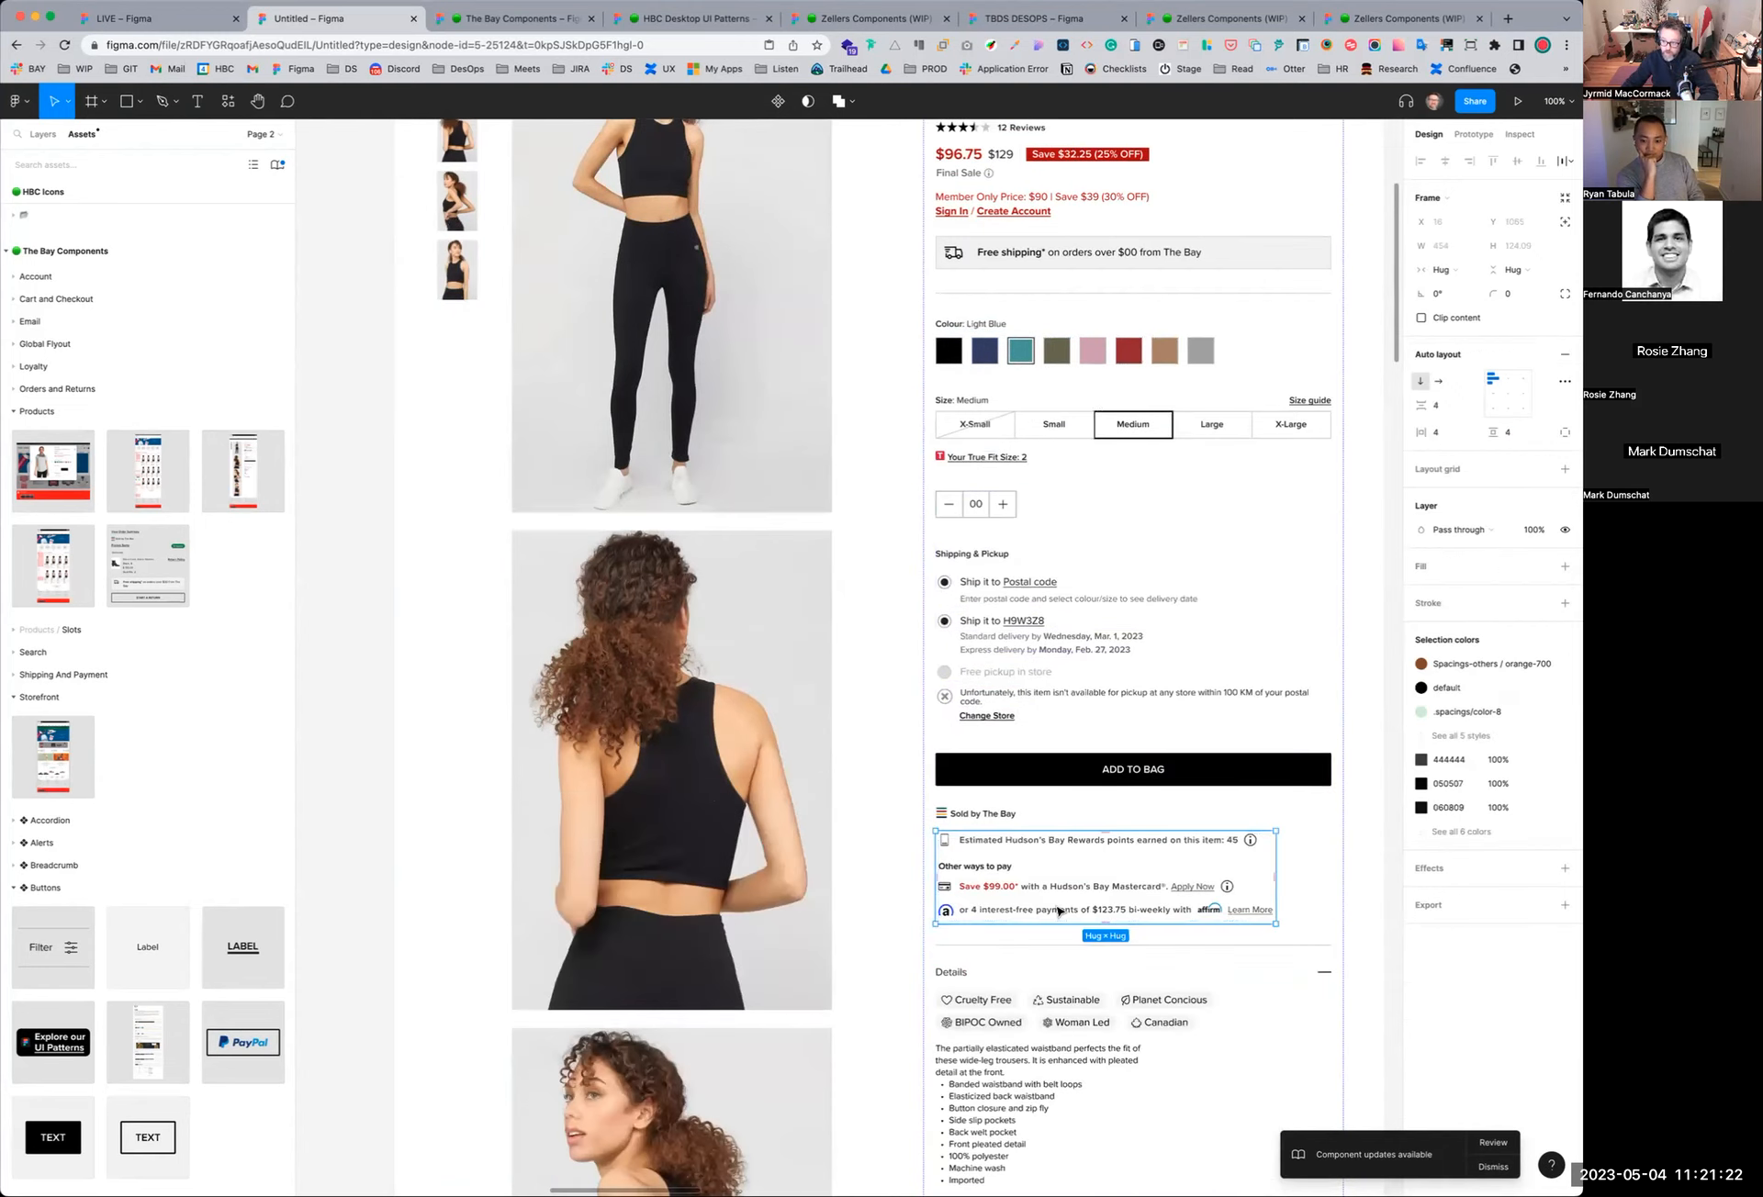
Switch the Details accordion's Open property off and back on twice
{"action": "left_click", "coordinate": [1072, 1017]}
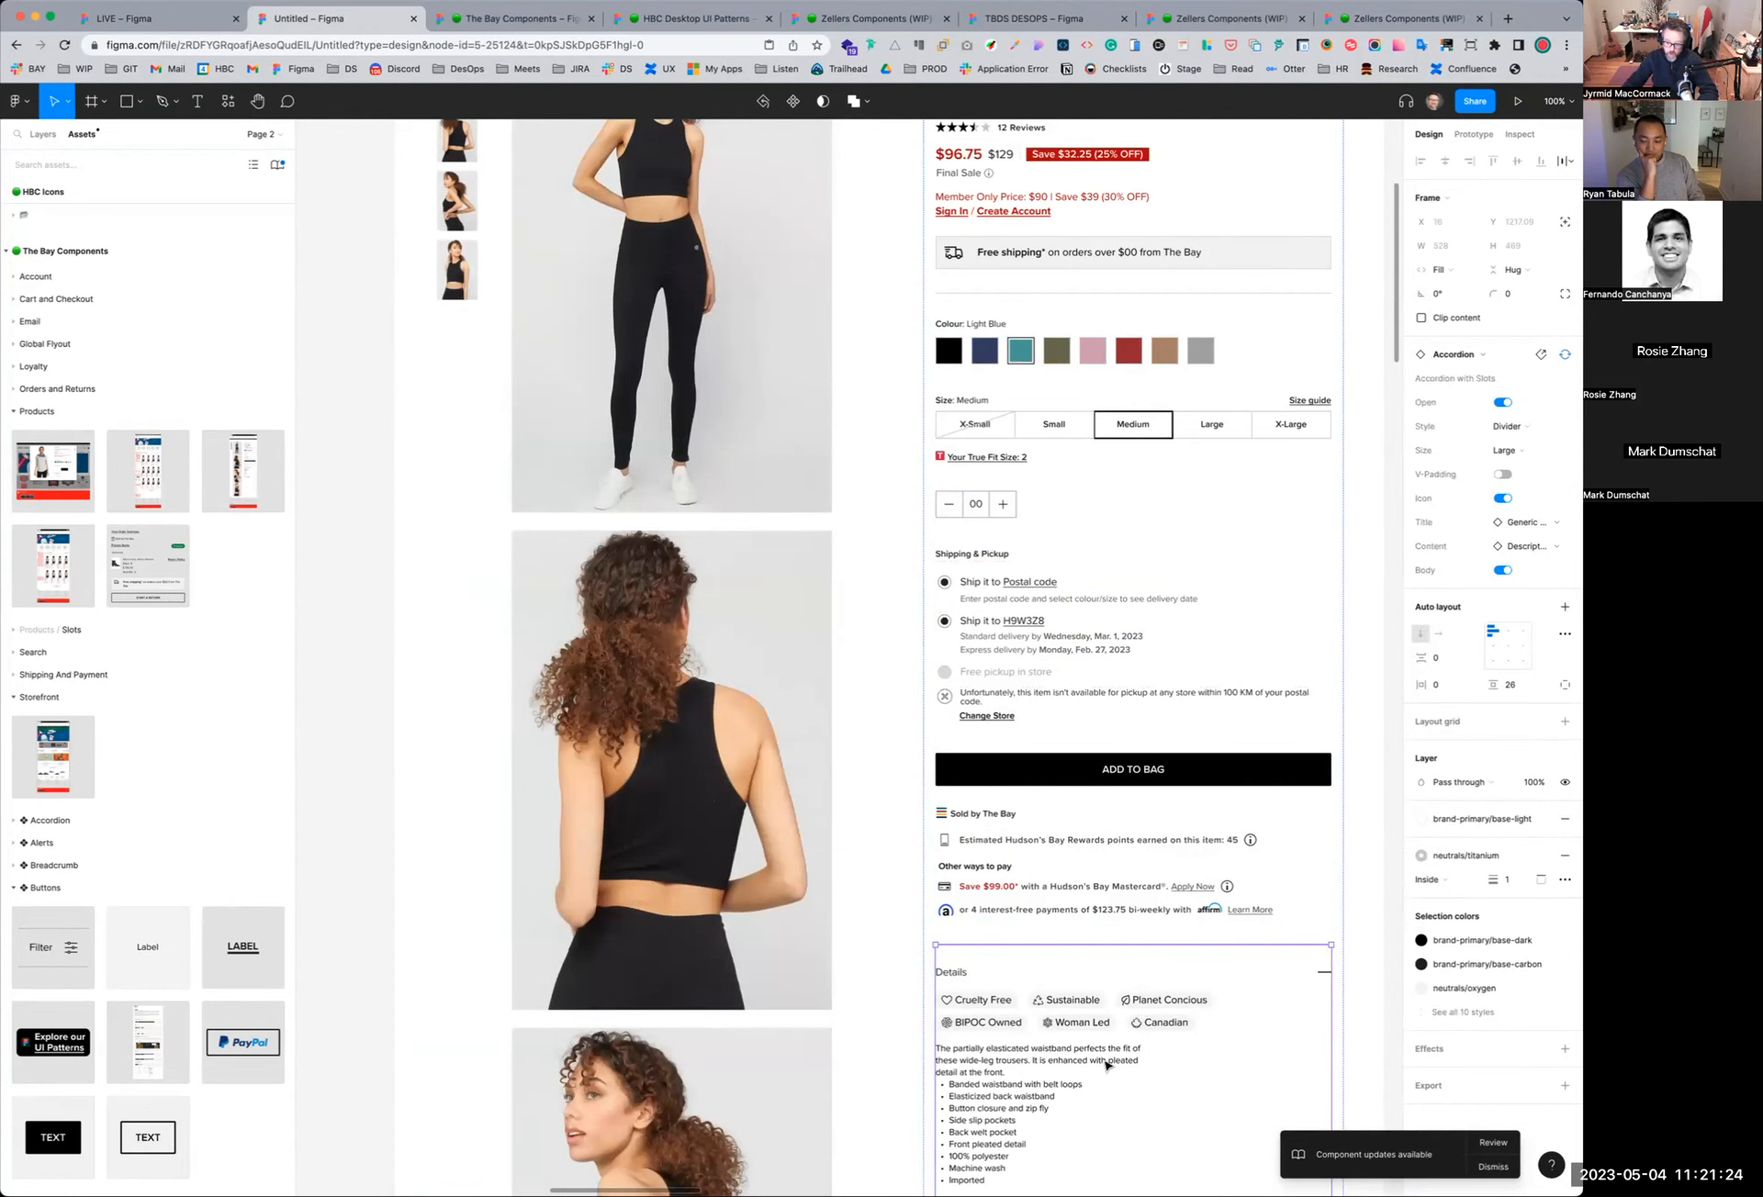
{"action": "scroll", "coordinate": [1365, 760], "scroll_direction": "down", "scroll_amount": 4}
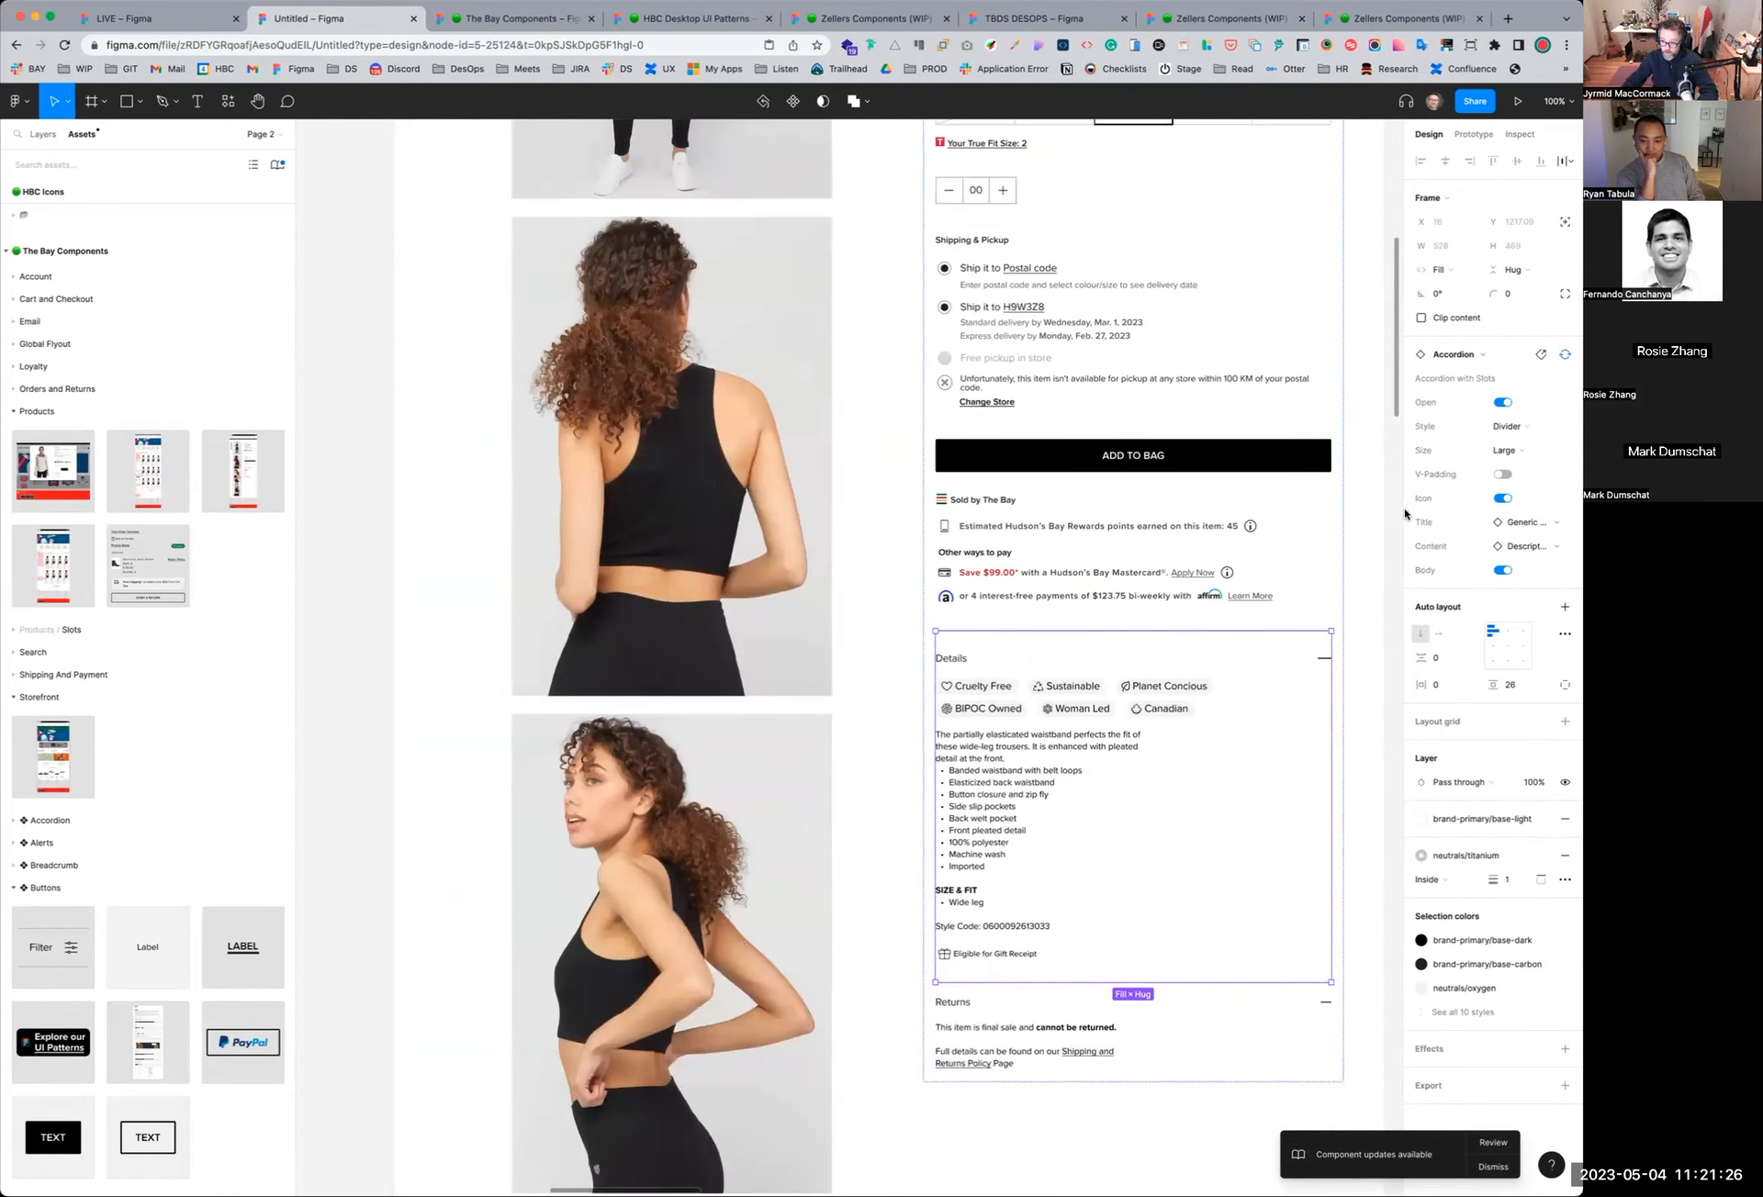
{"action": "left_click", "coordinate": [1502, 403]}
{"action": "left_click", "coordinate": [1503, 404]}
{"action": "left_click", "coordinate": [1502, 403]}
{"action": "left_click", "coordinate": [1503, 404]}
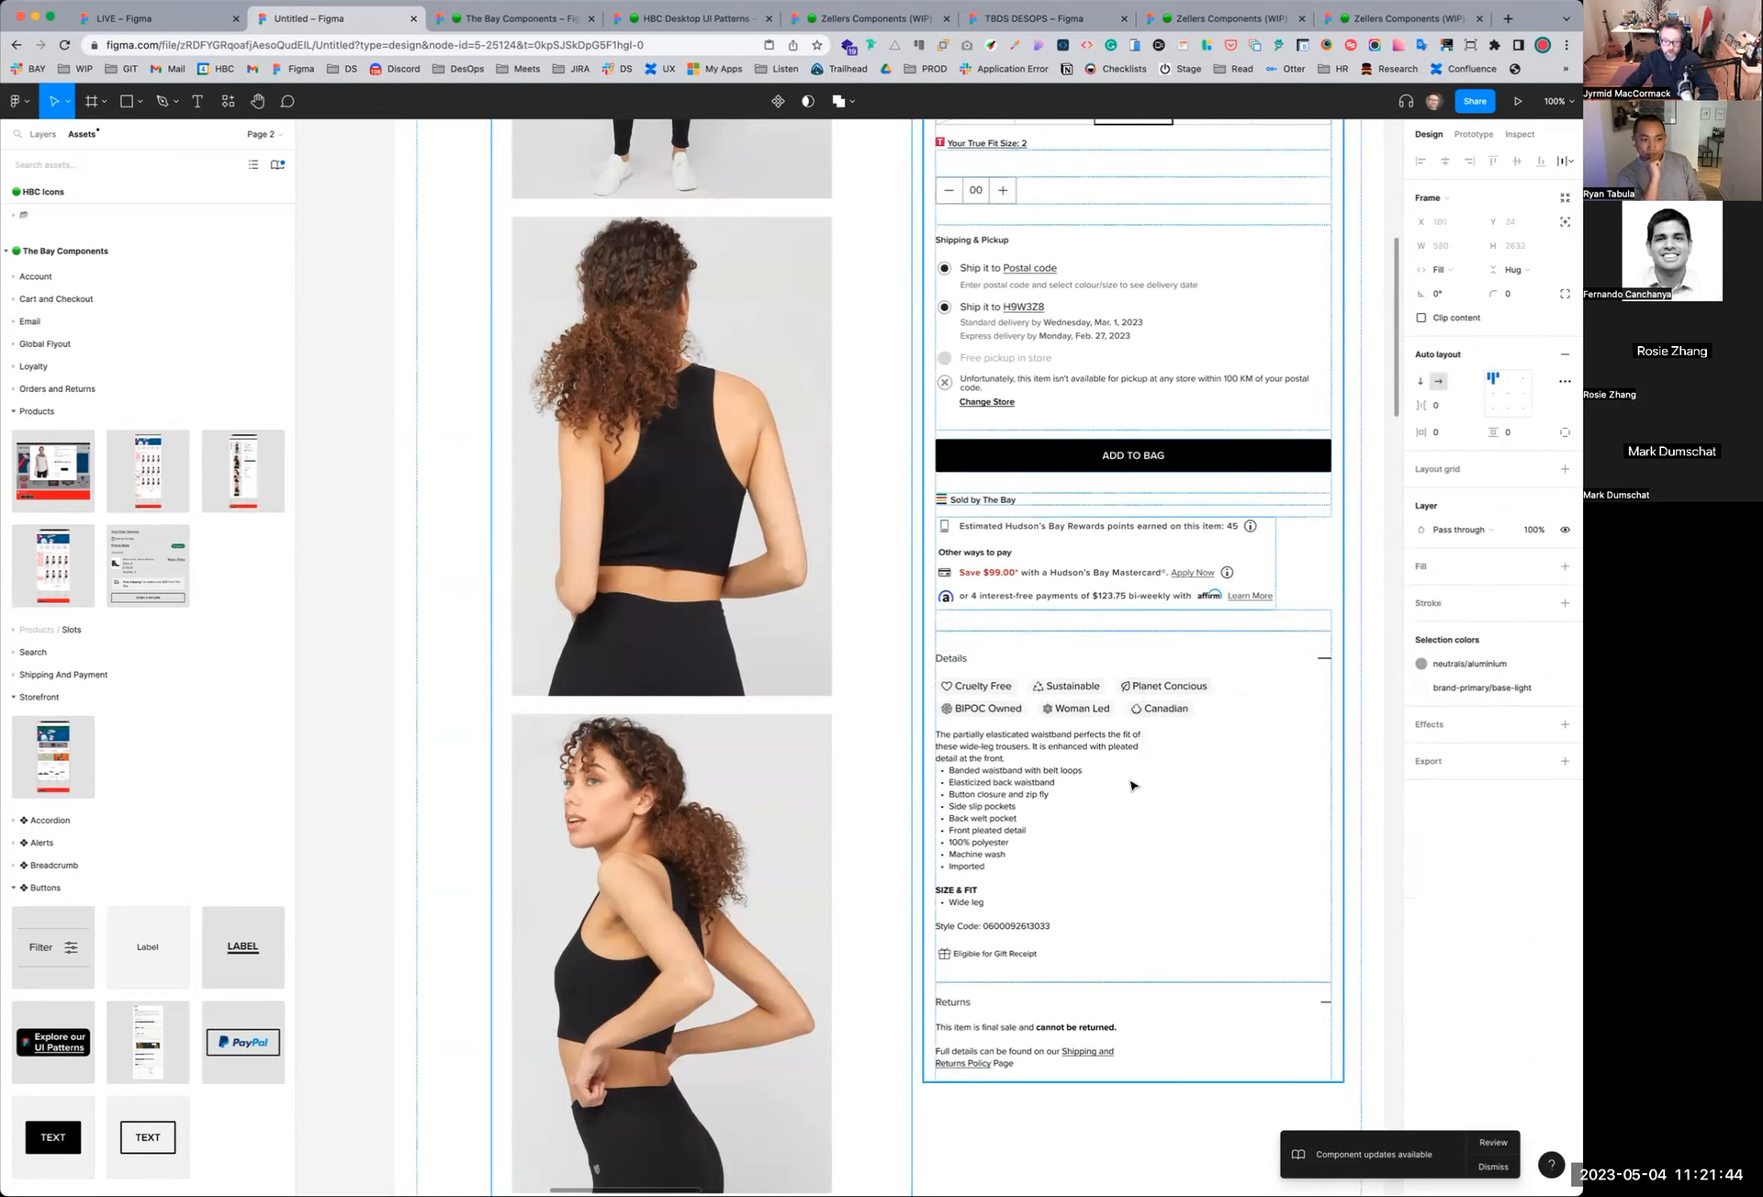
Collapse the Details accordion through its Open property
{"action": "left_click", "coordinate": [1254, 819]}
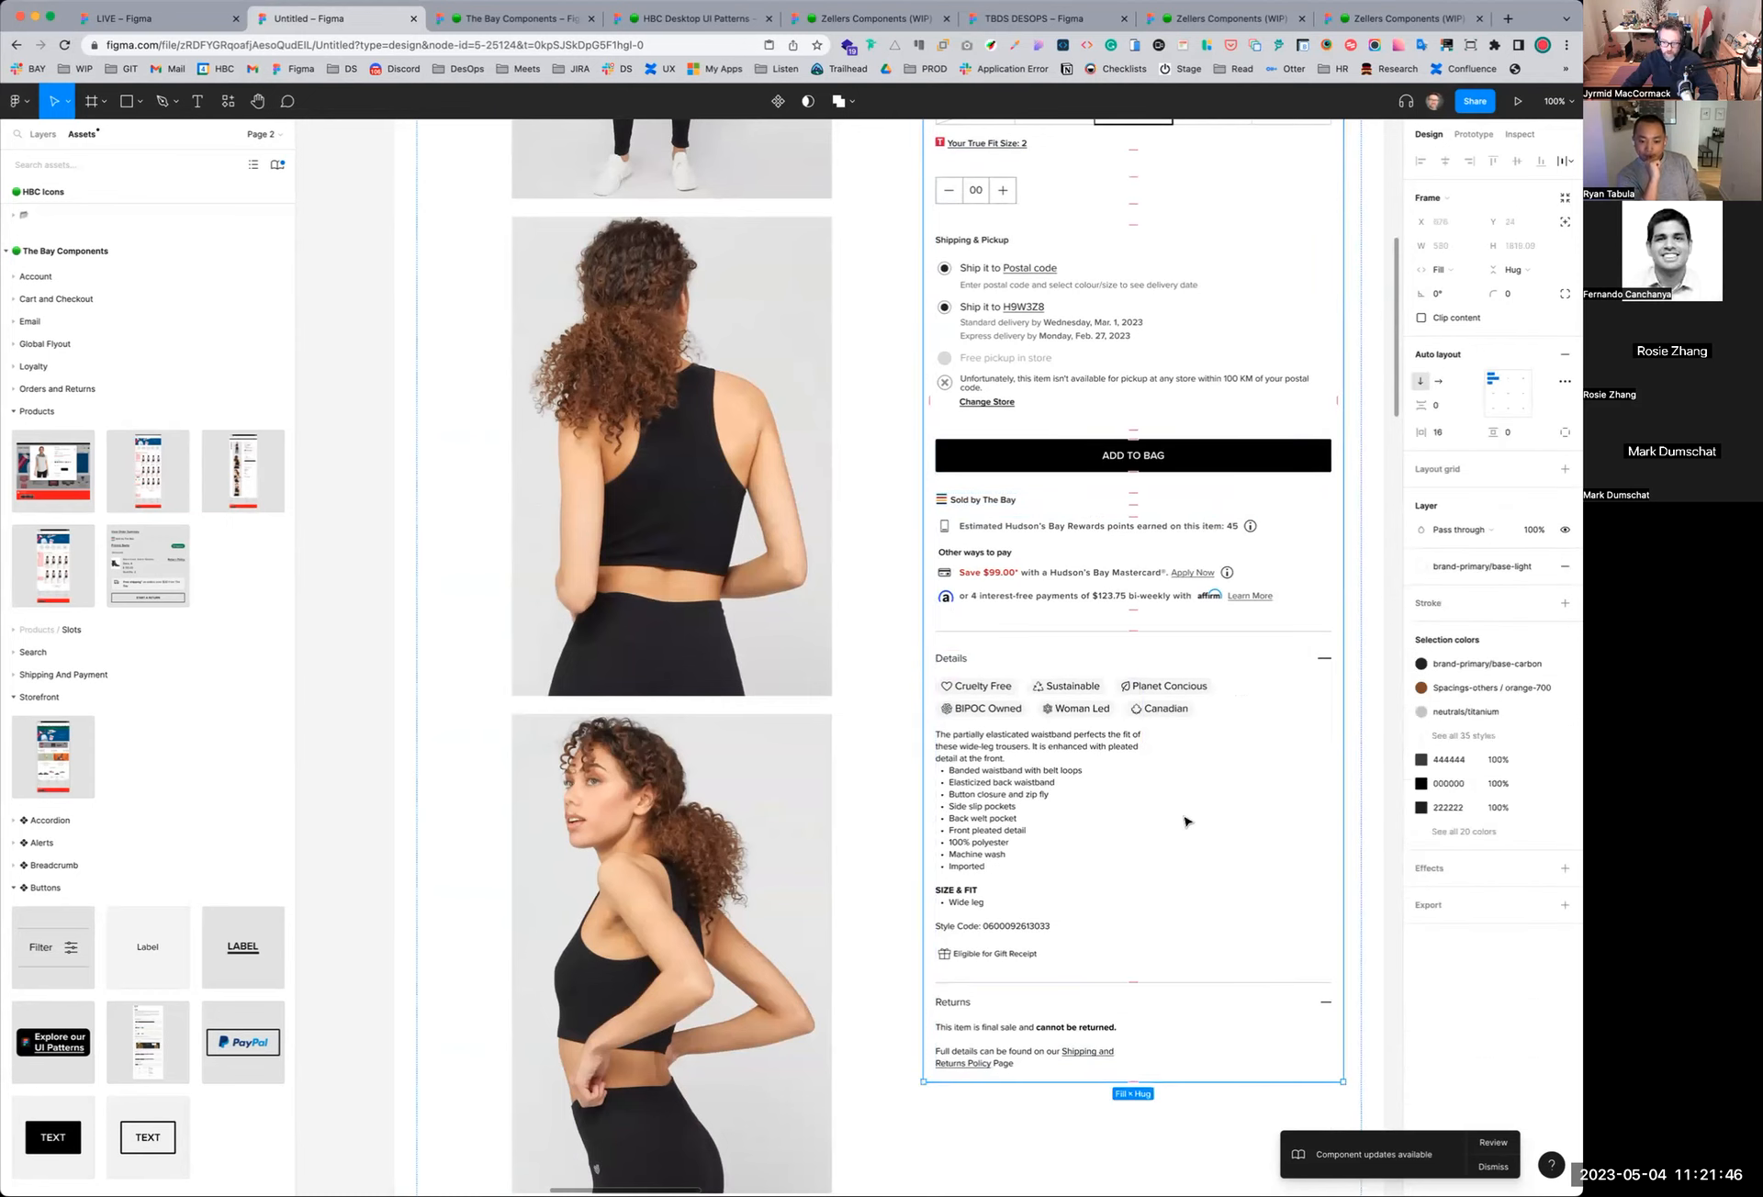
{"action": "left_click", "coordinate": [1205, 714]}
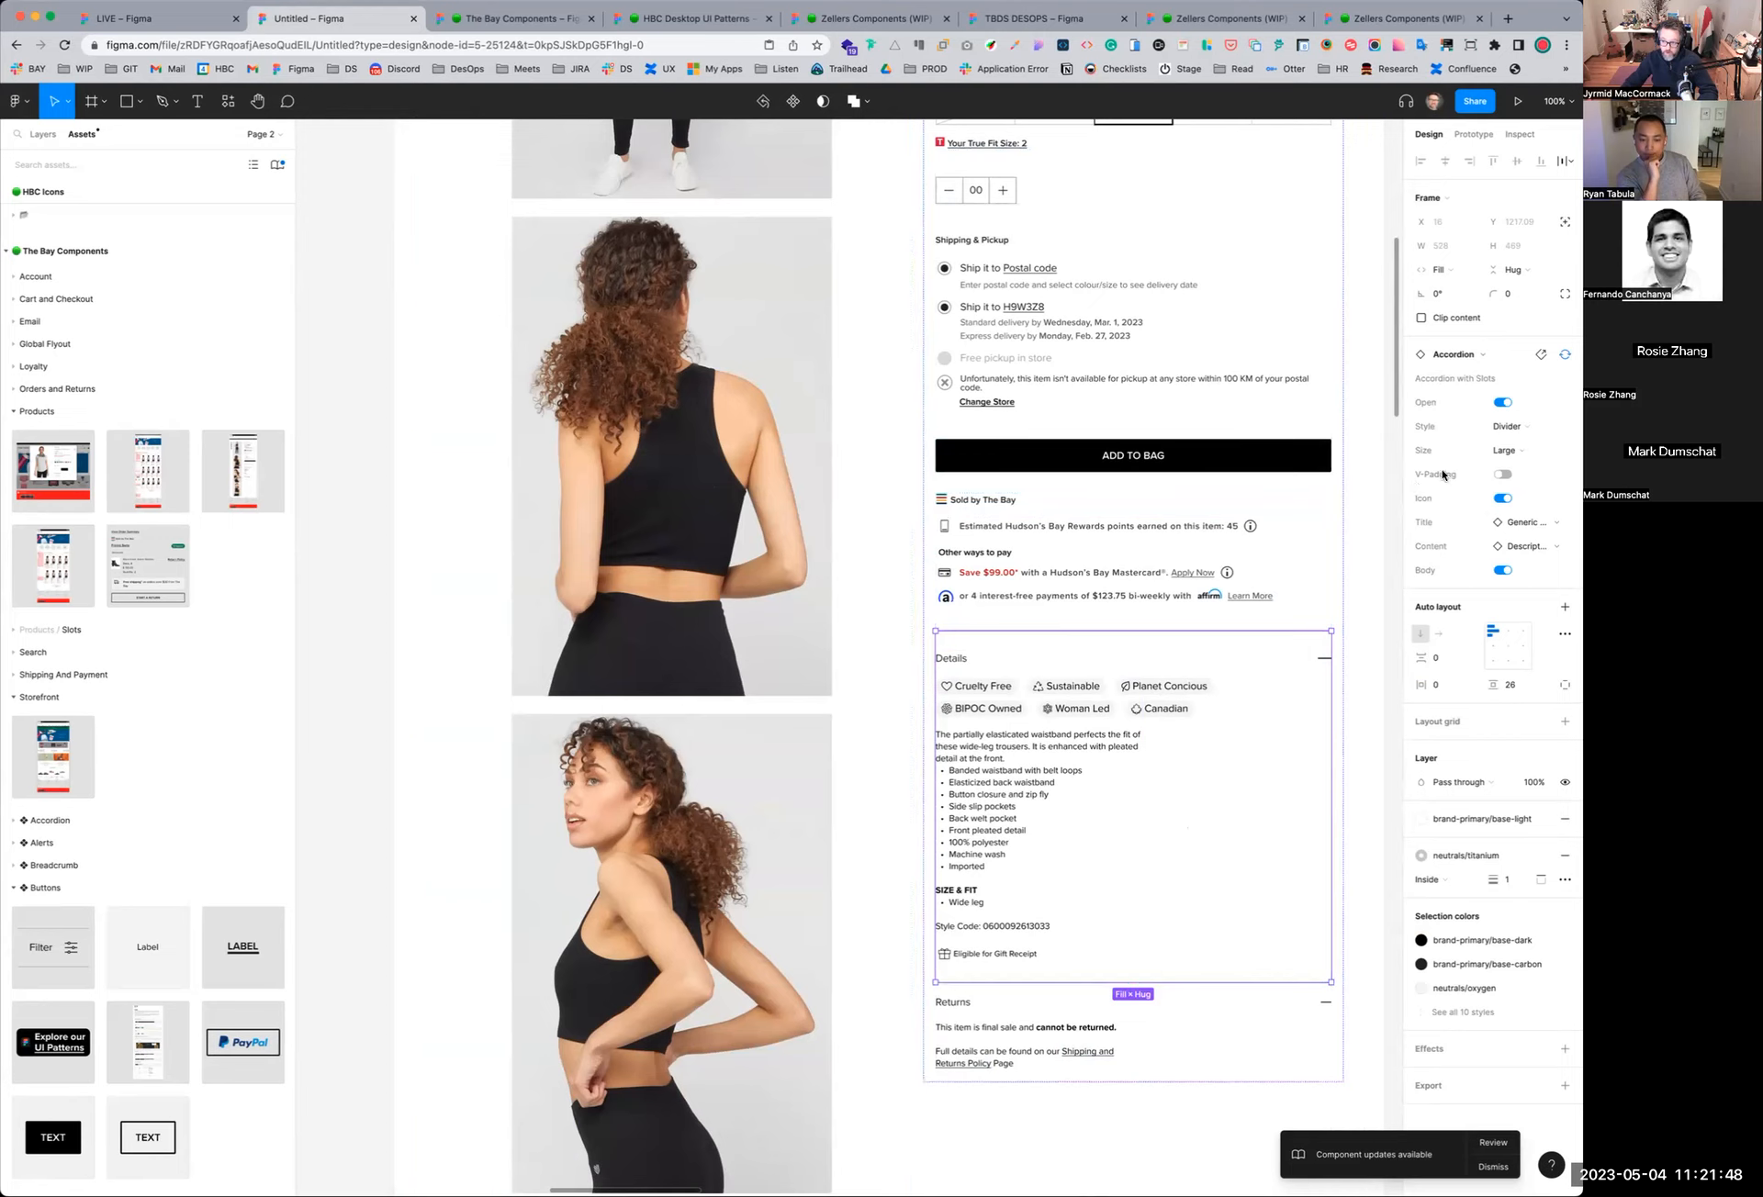
{"action": "left_click", "coordinate": [1503, 407]}
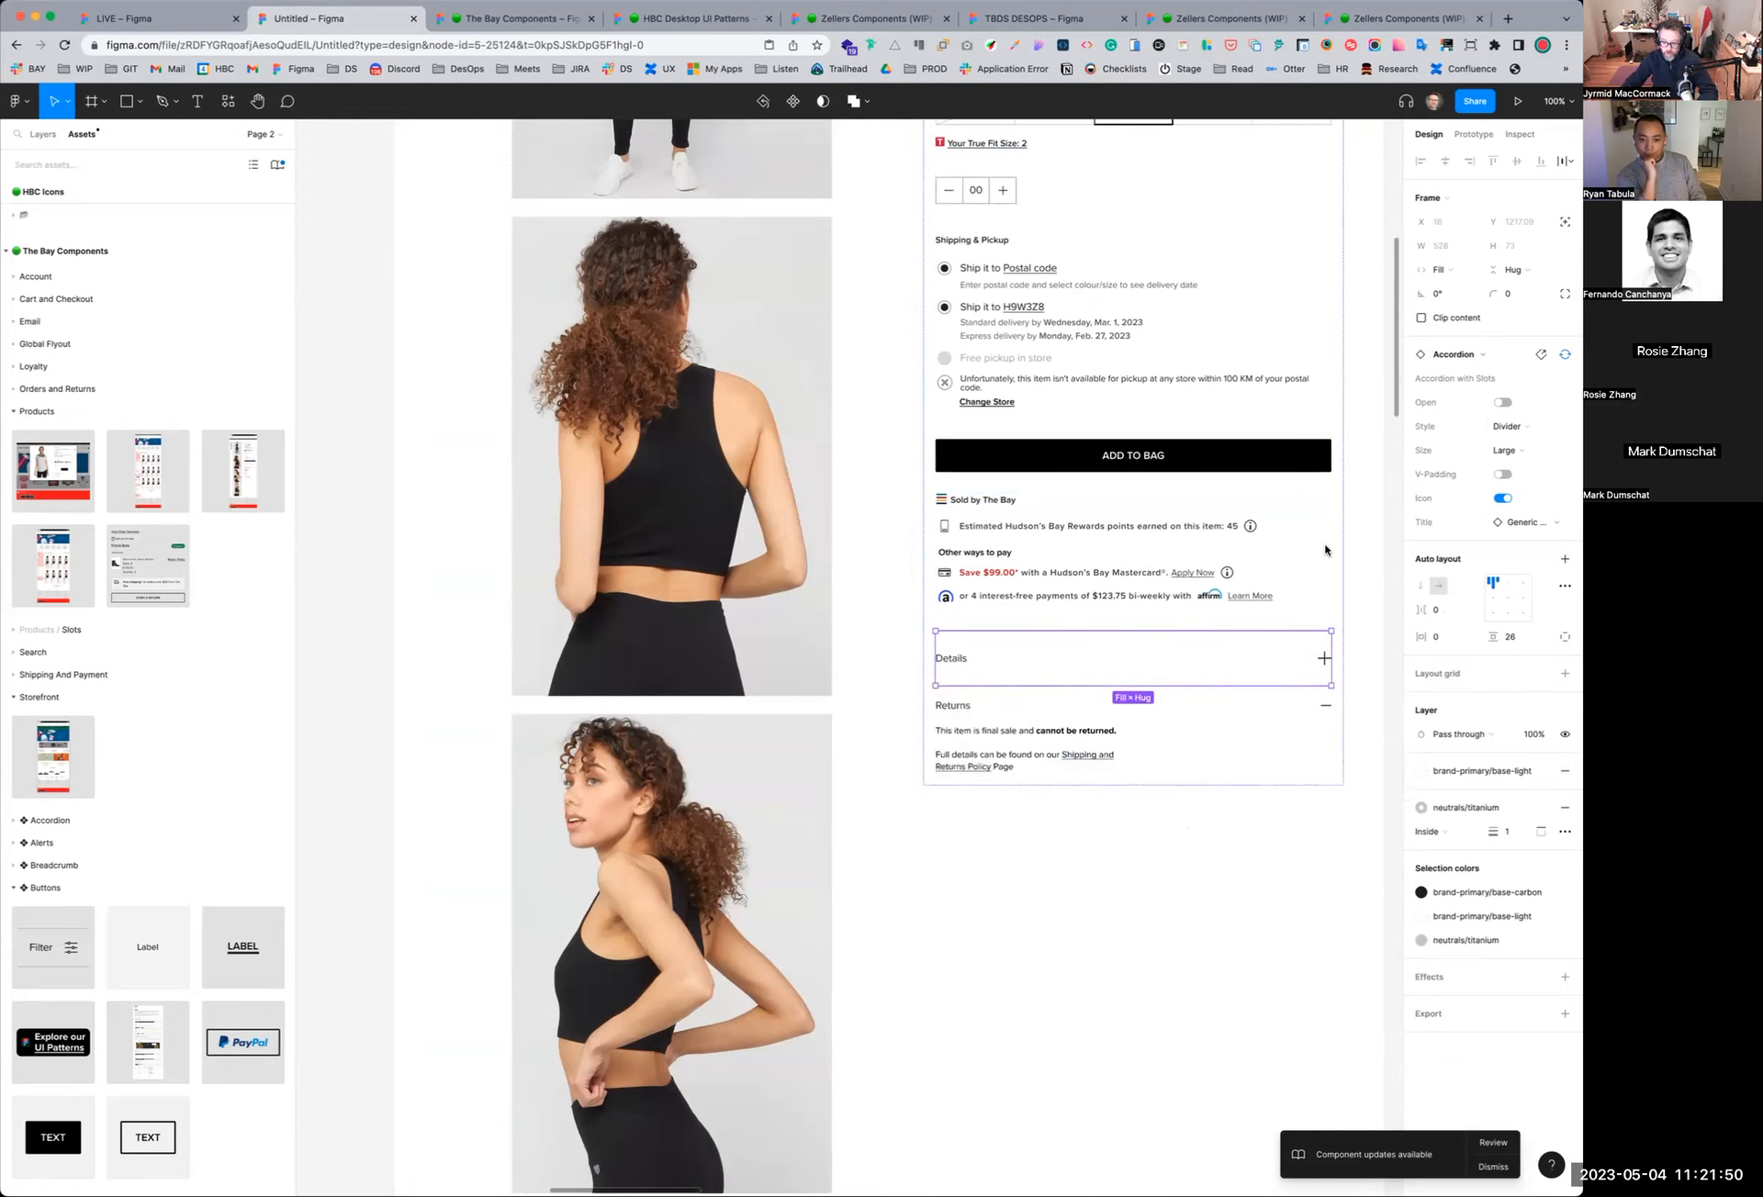
Swap the Details accordion's Title instance to Shopping Bag Total and back to Generic Title
{"action": "left_click", "coordinate": [1148, 927]}
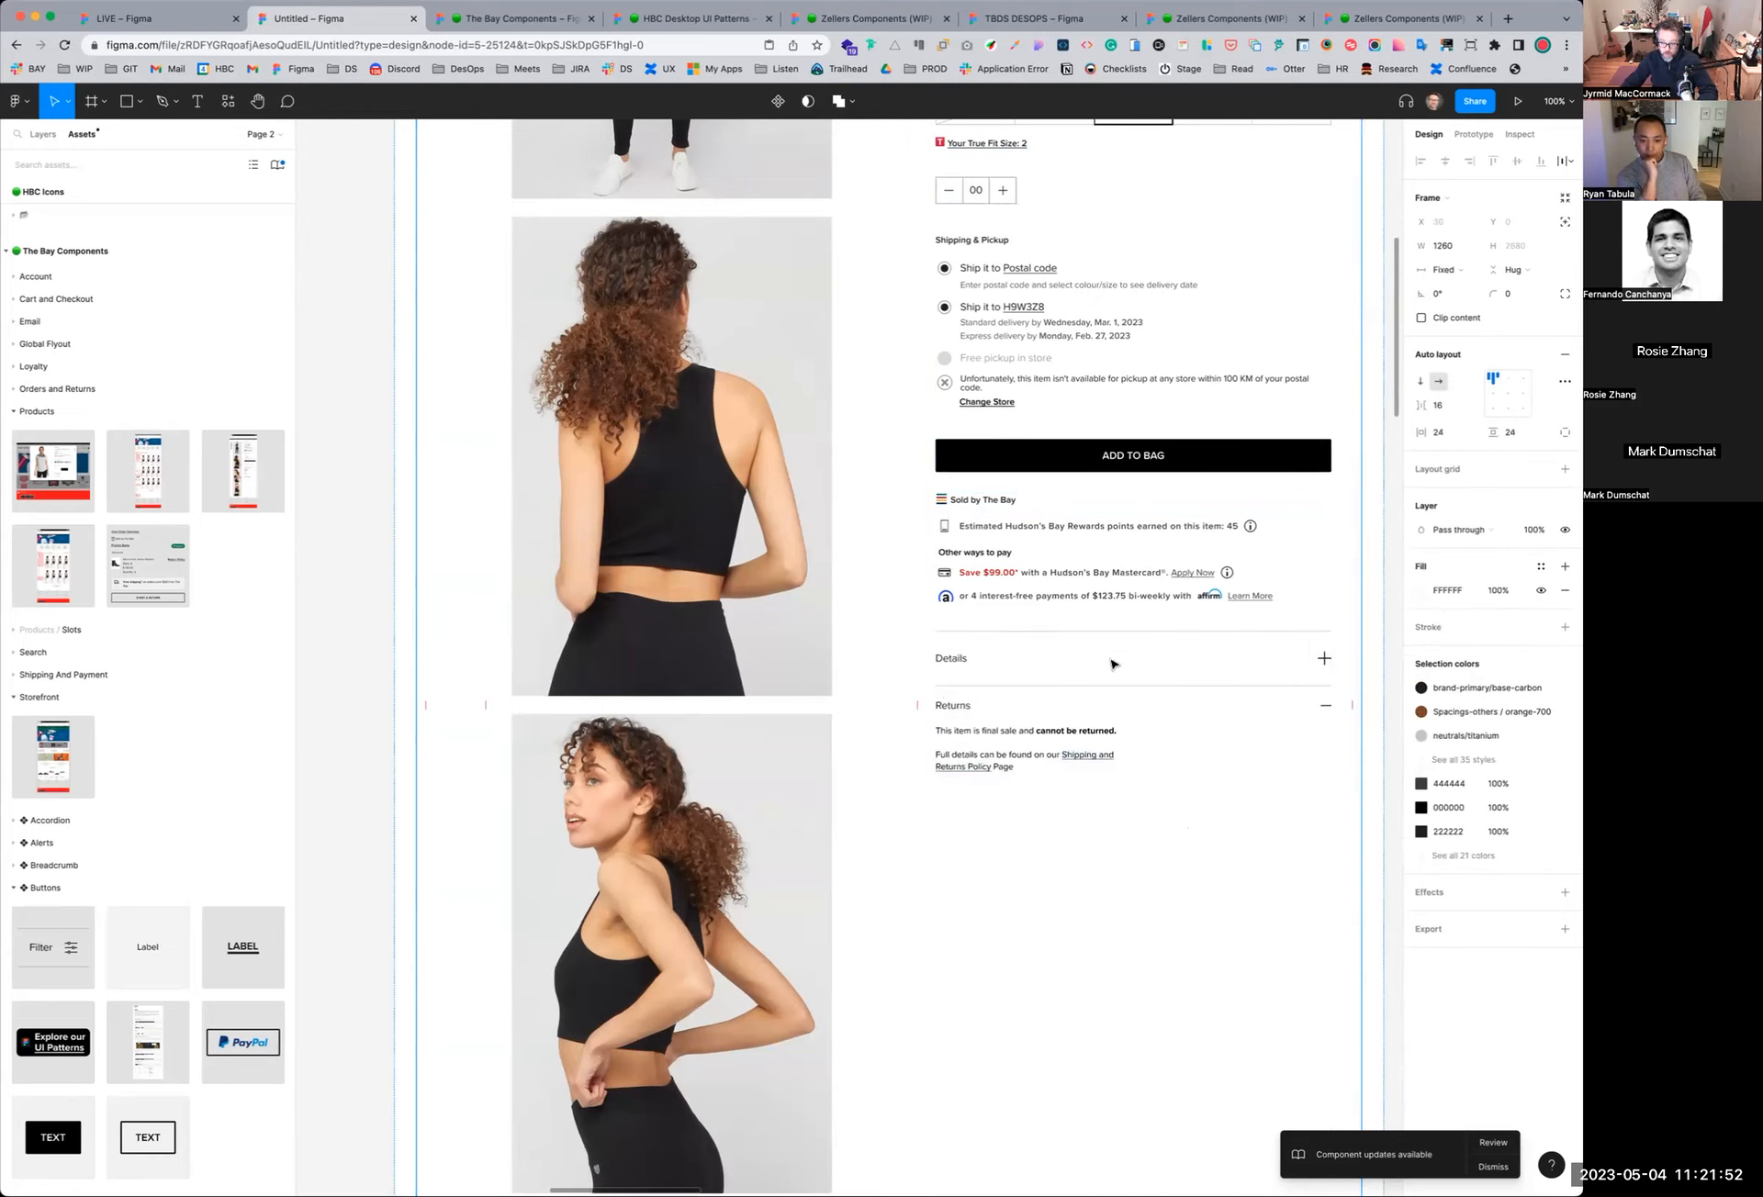
{"action": "left_click", "coordinate": [1233, 661]}
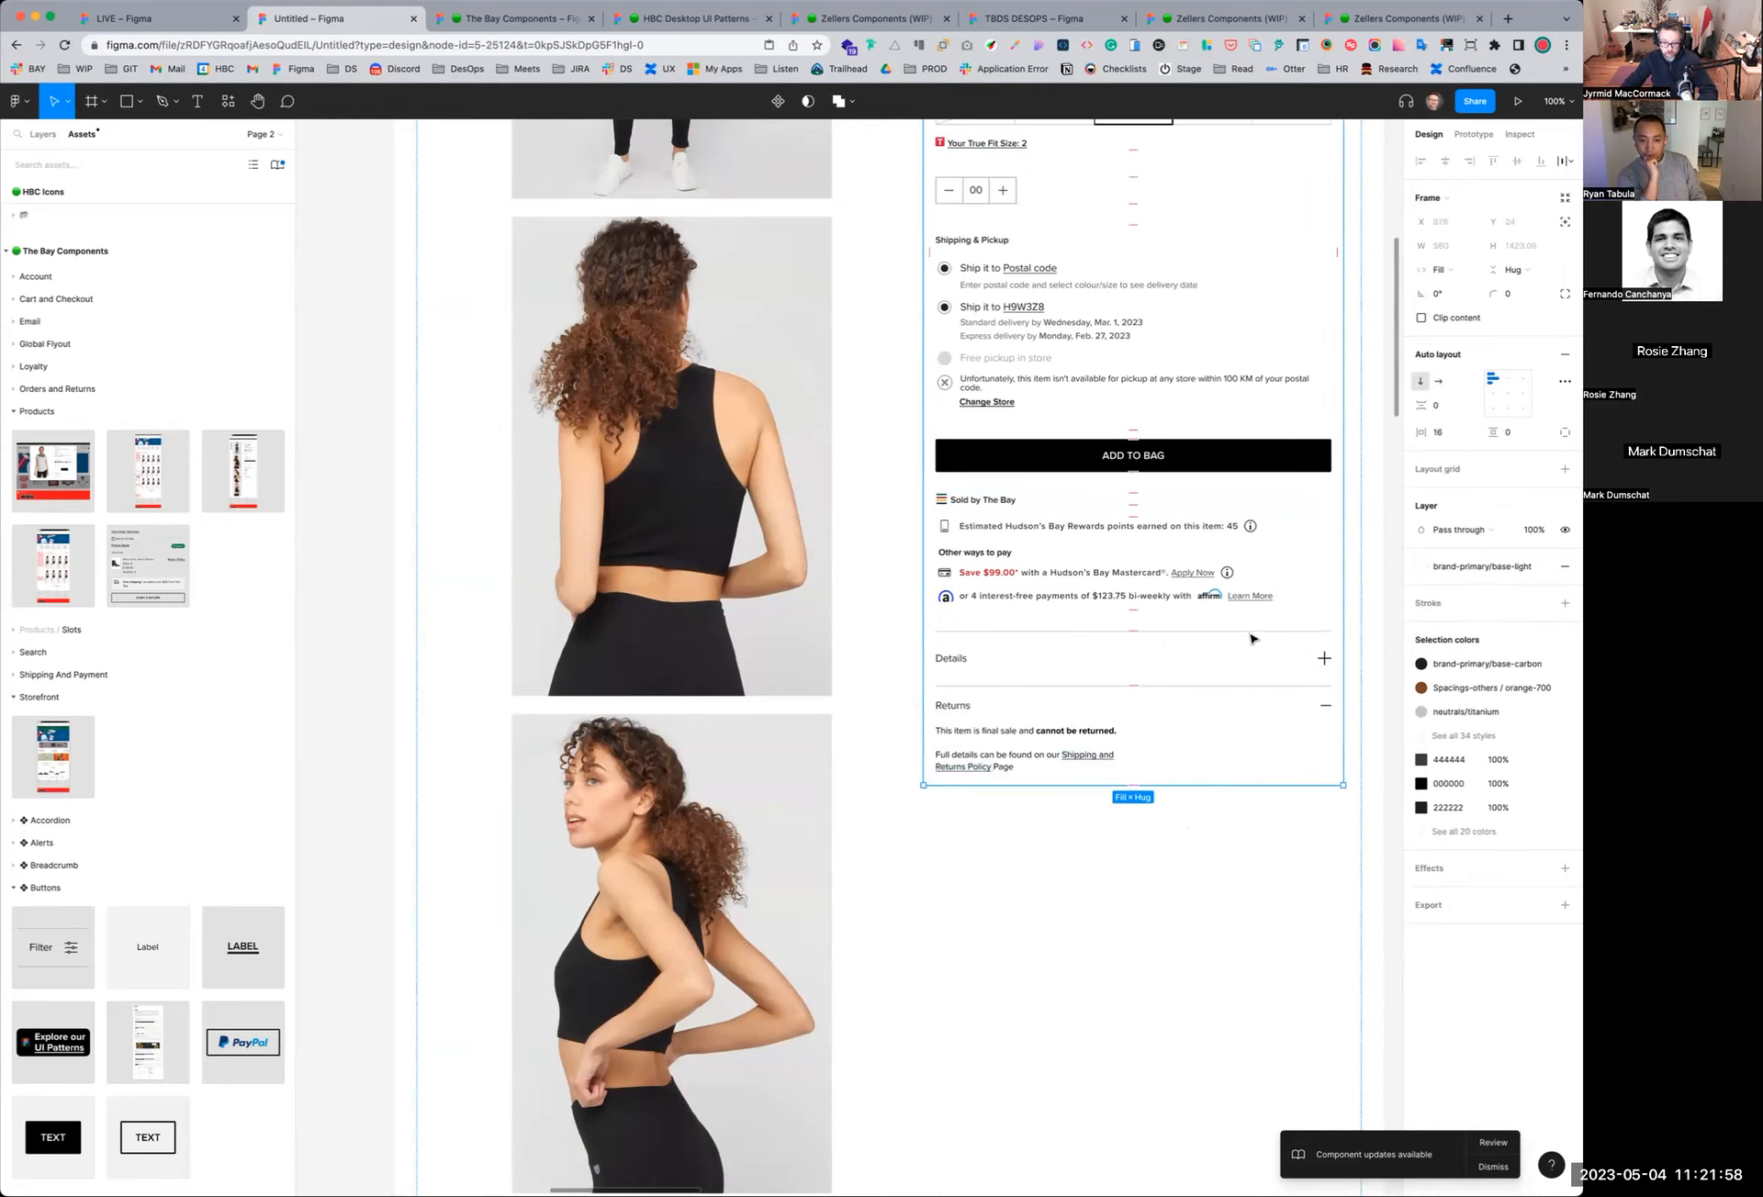
{"action": "left_click", "coordinate": [1194, 667]}
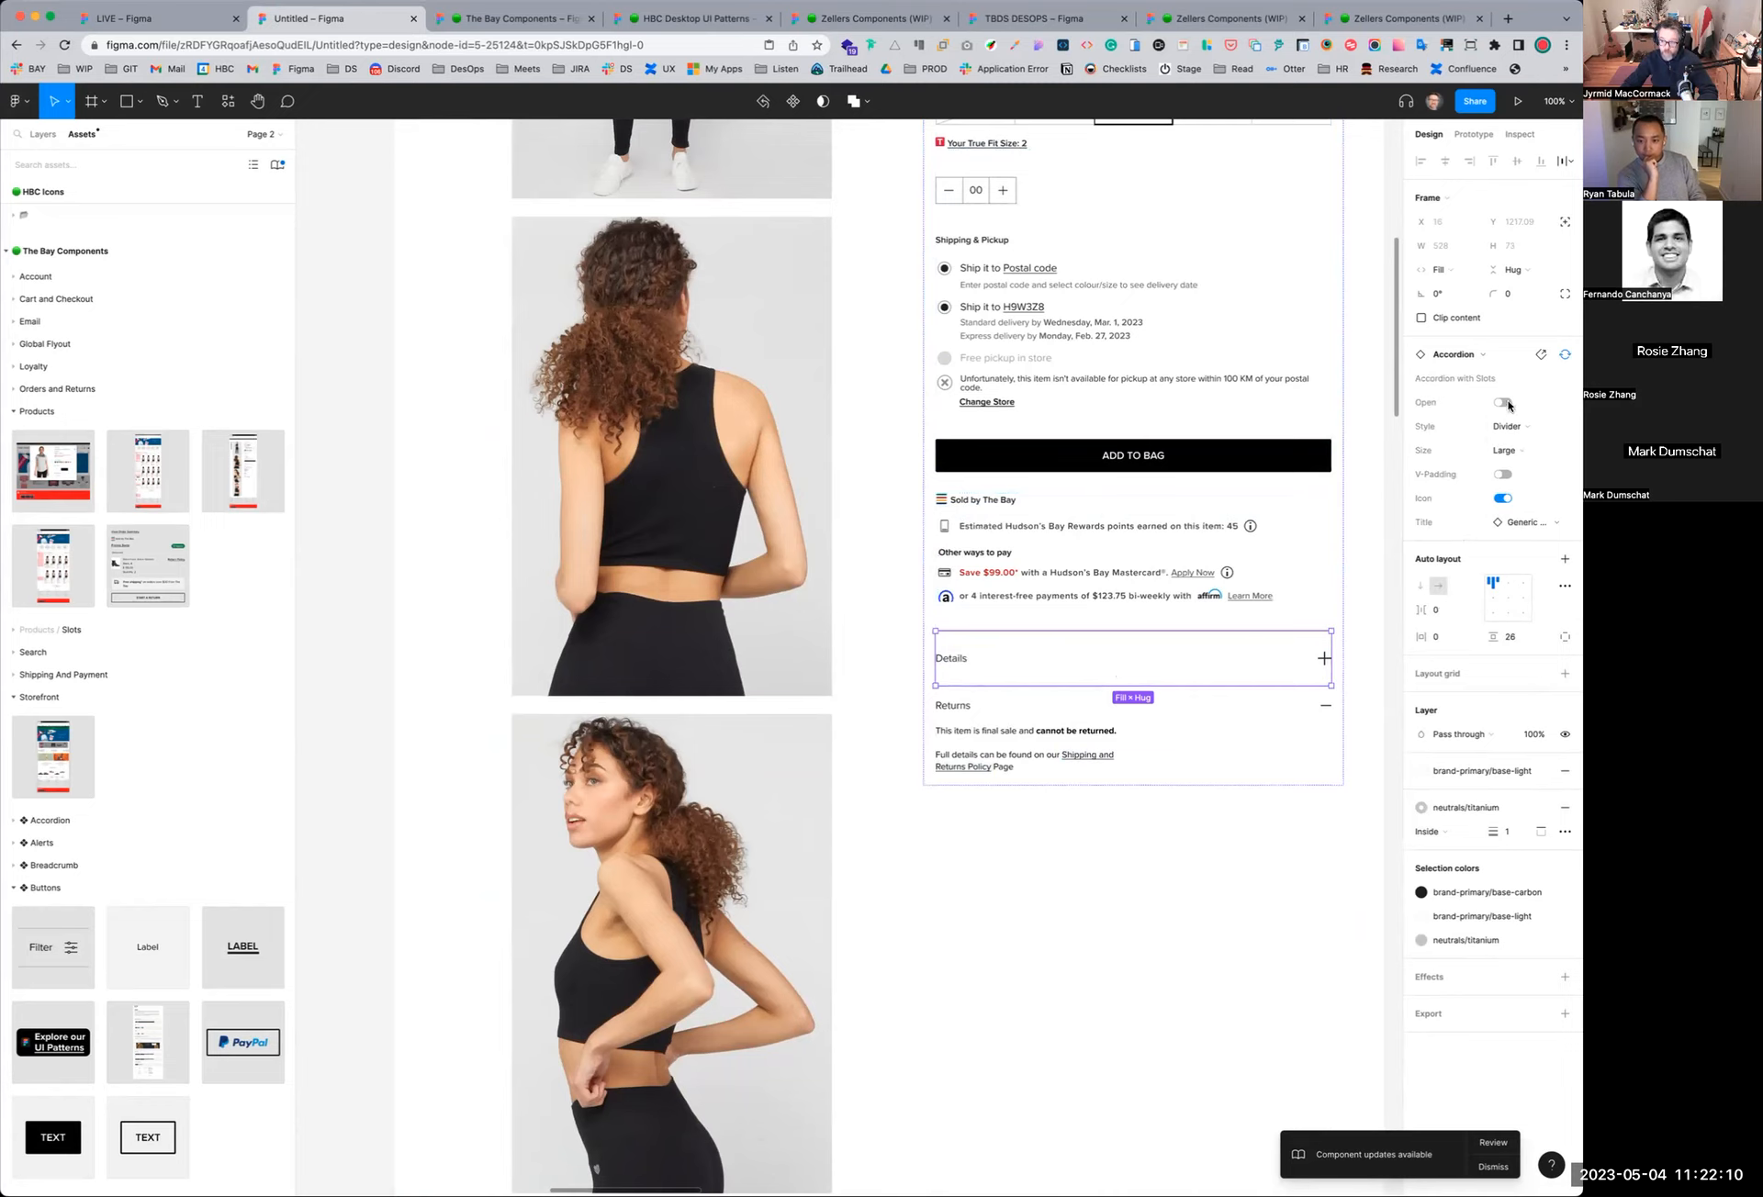
{"action": "left_click", "coordinate": [1524, 524]}
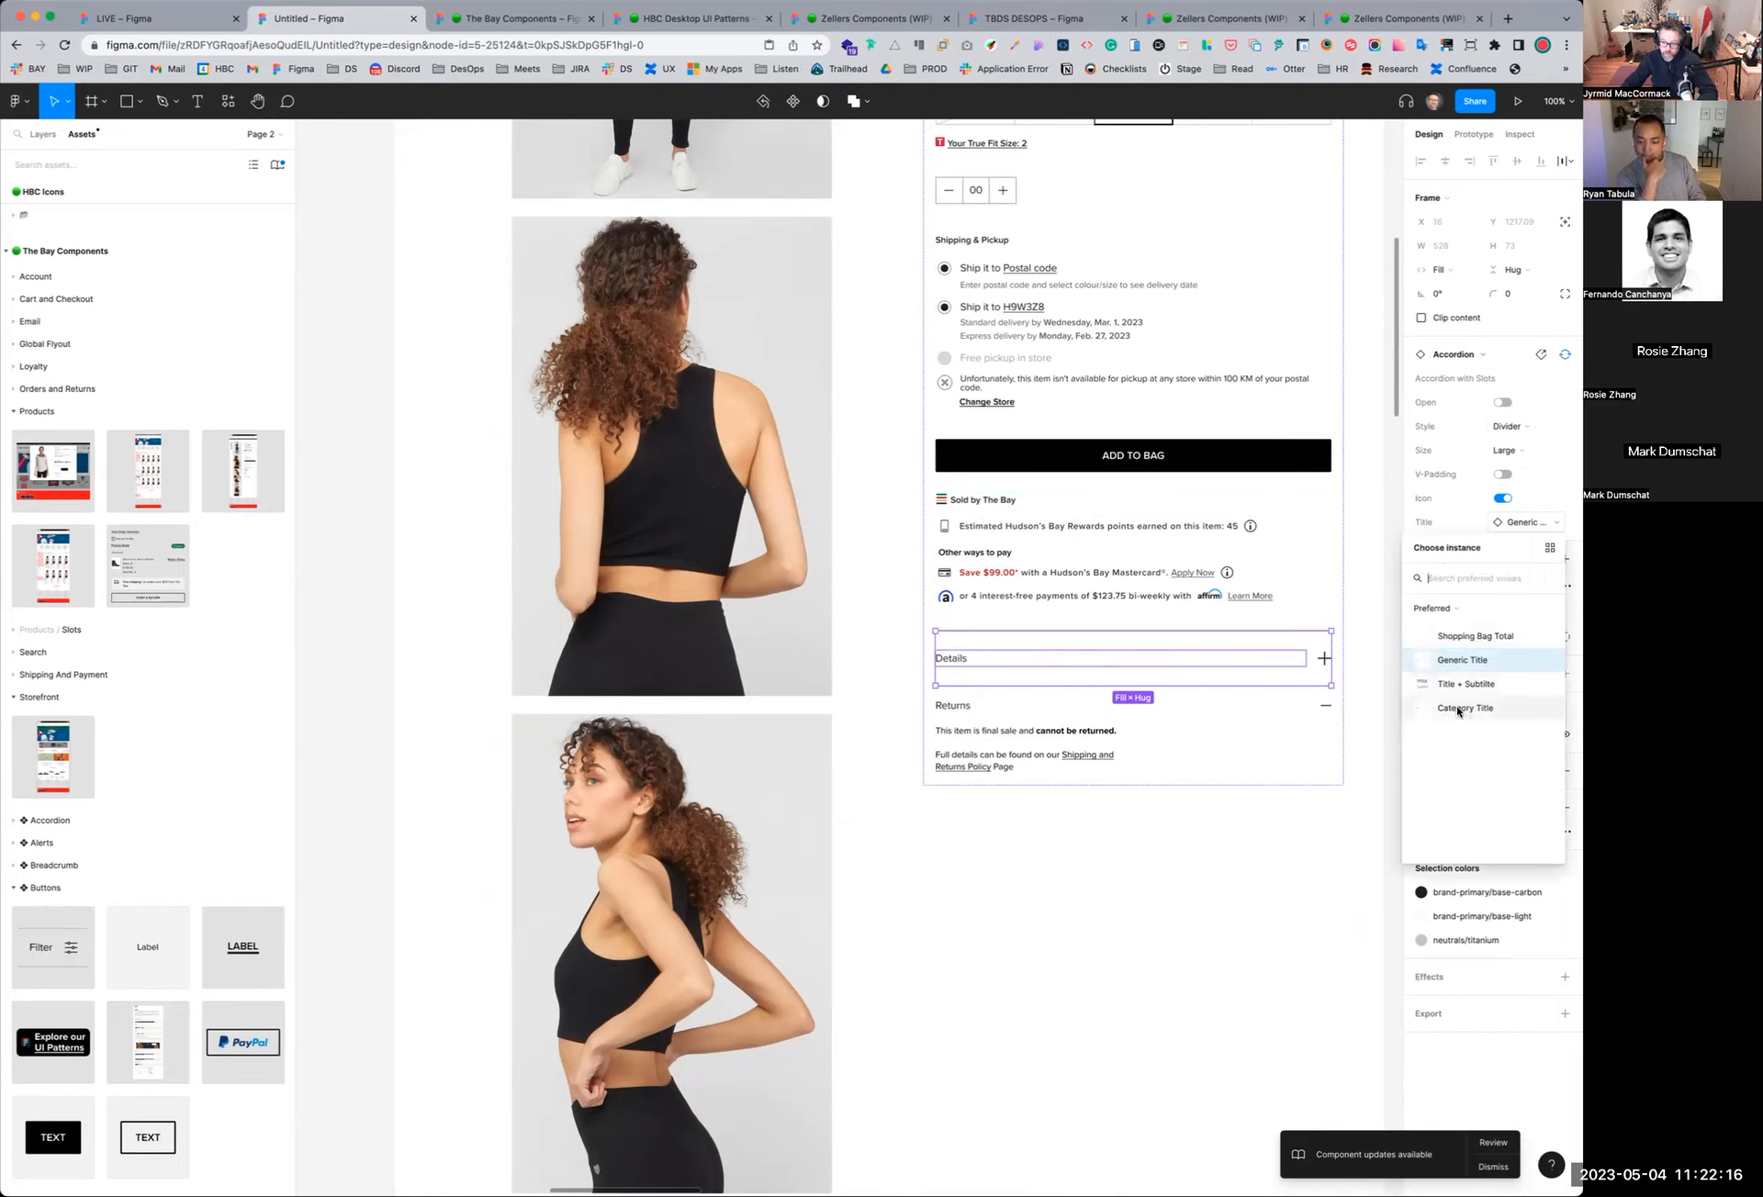
{"action": "left_click", "coordinate": [1448, 638]}
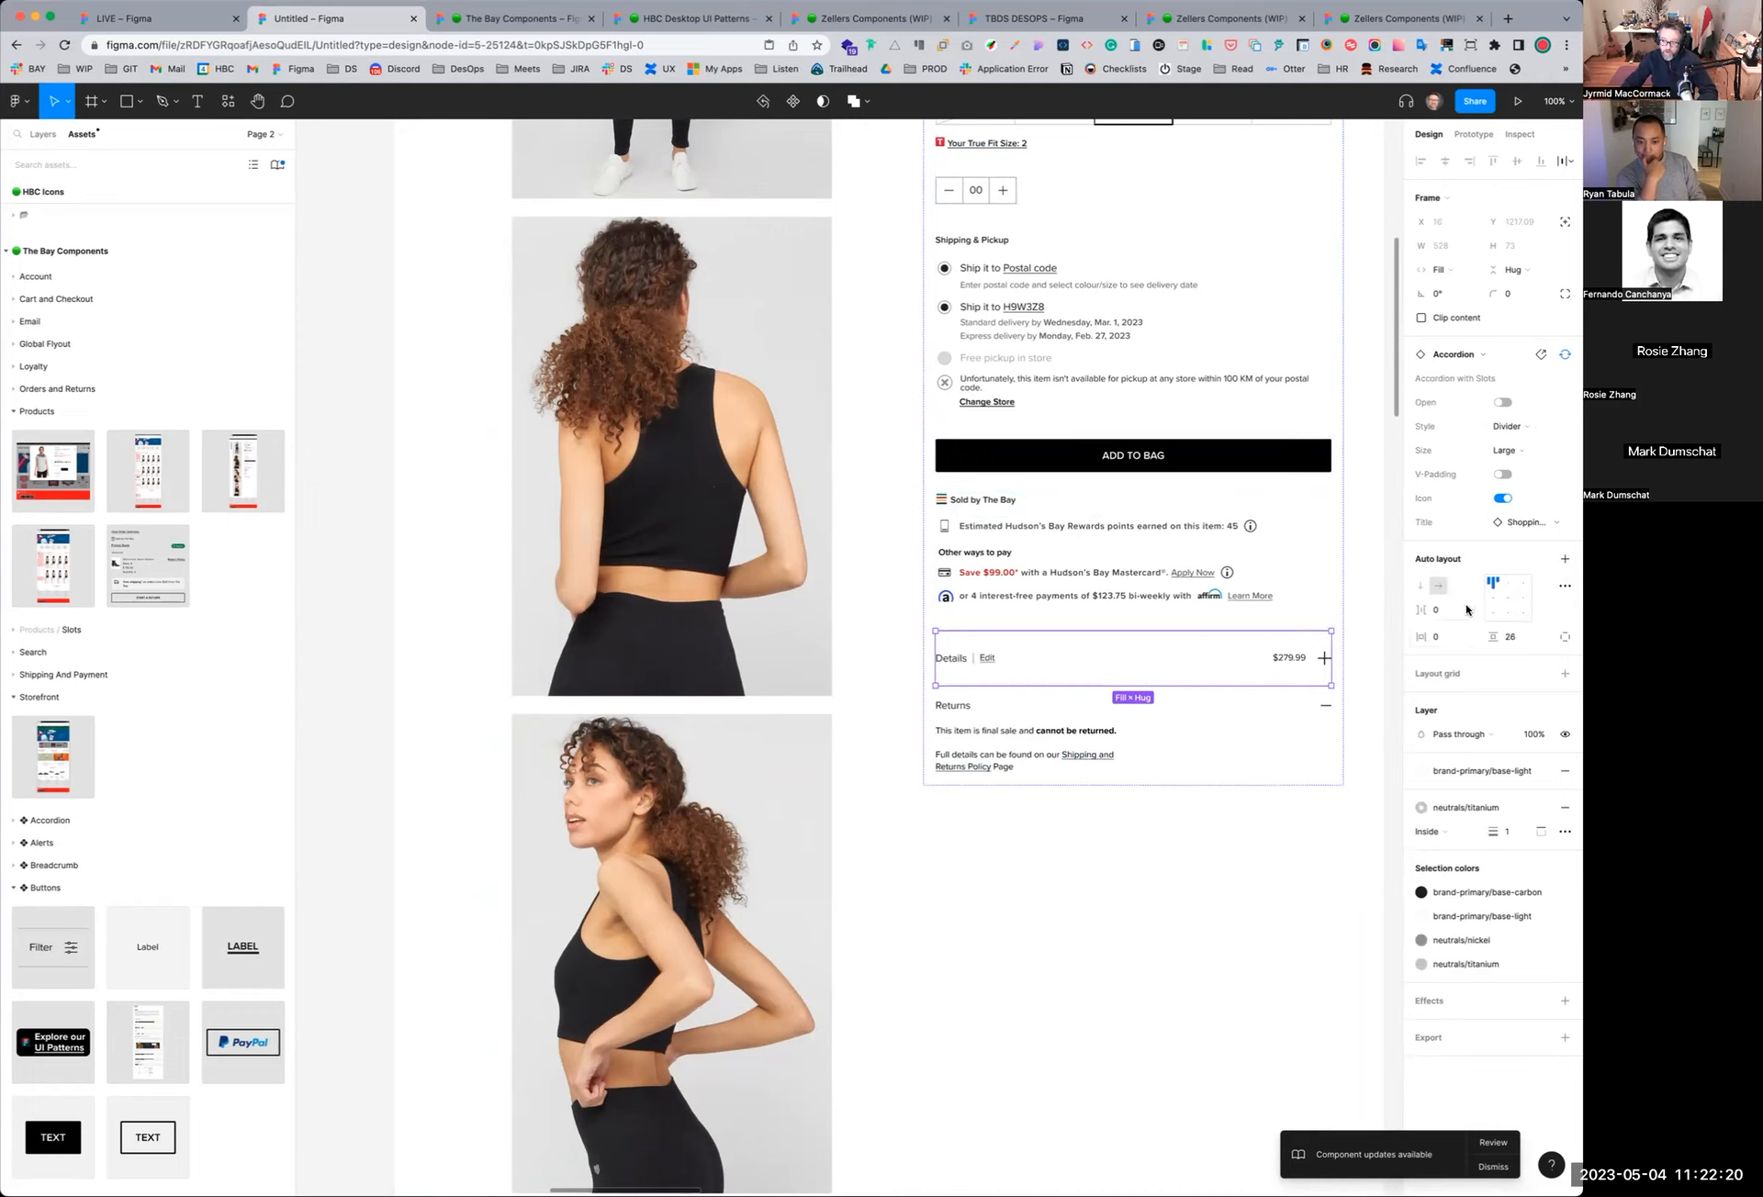
{"action": "left_click", "coordinate": [1518, 527]}
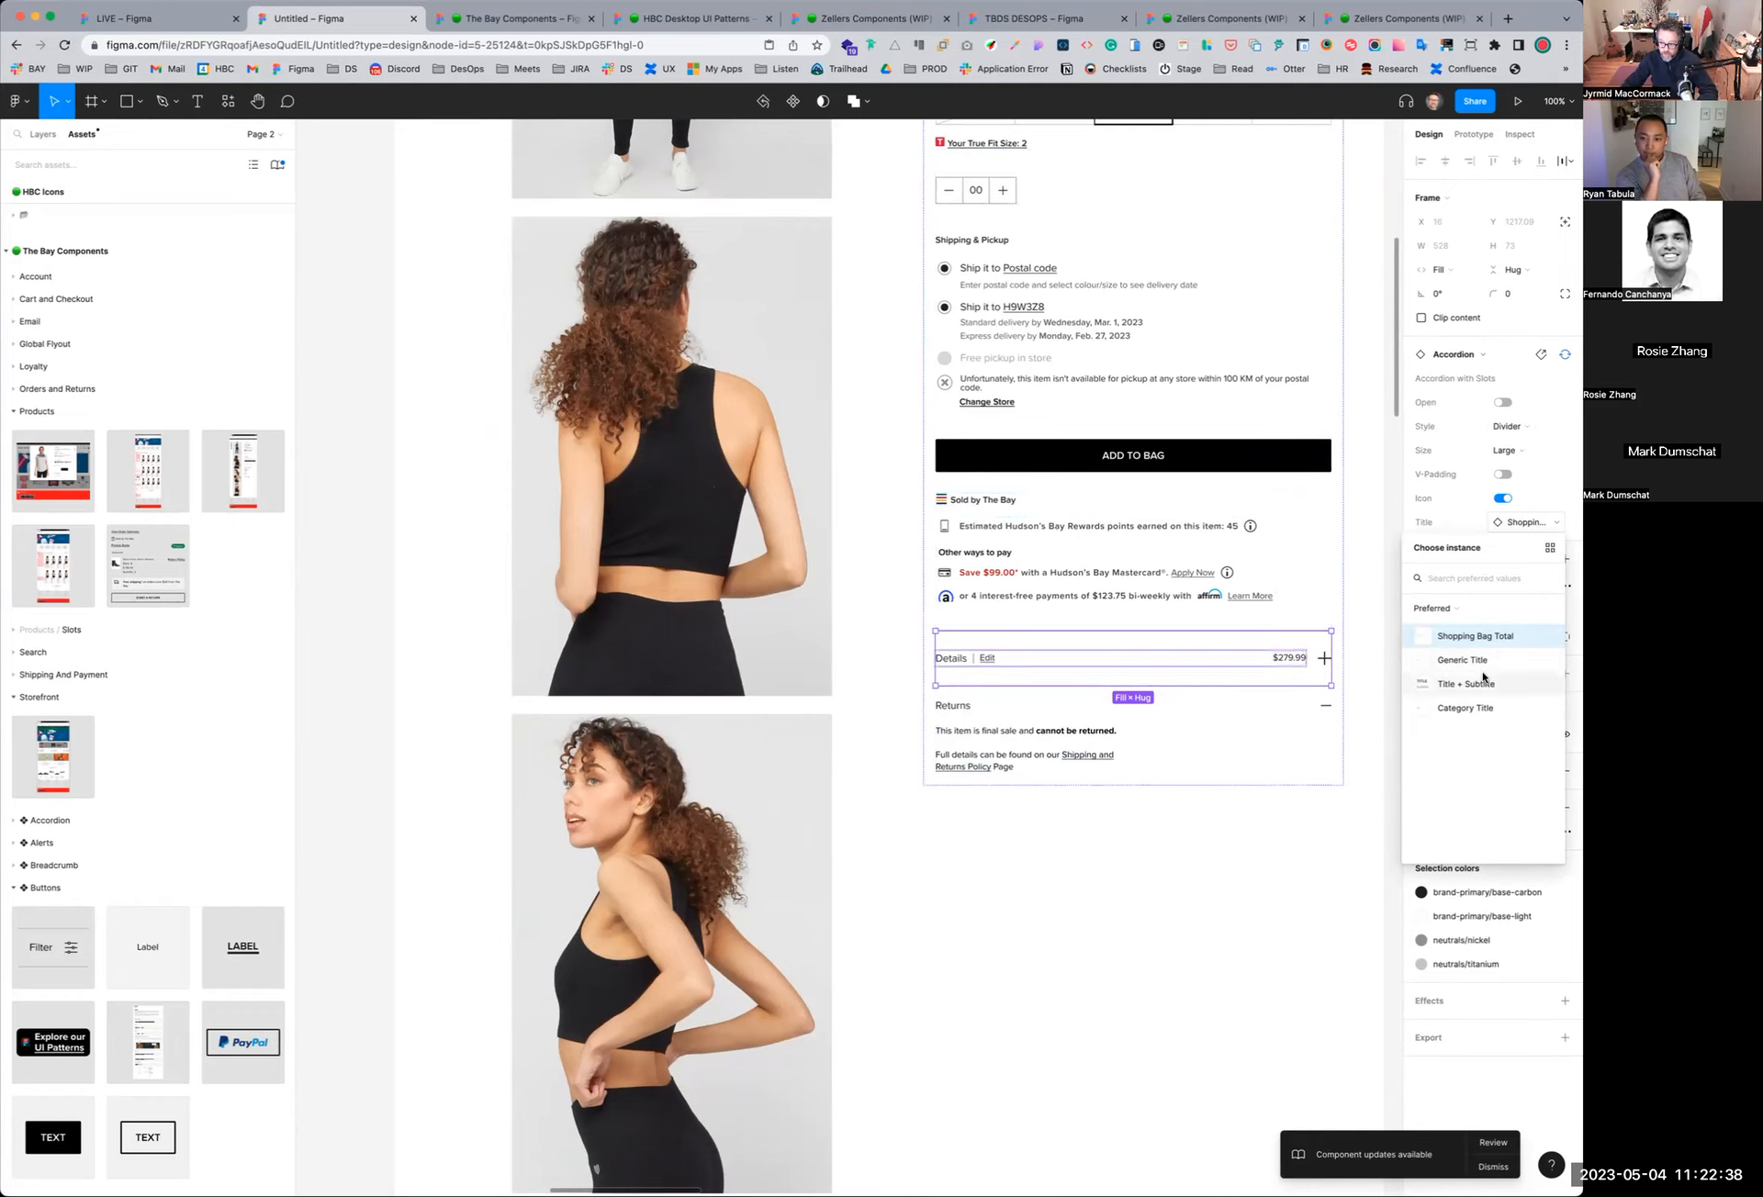
{"action": "left_click", "coordinate": [1431, 661]}
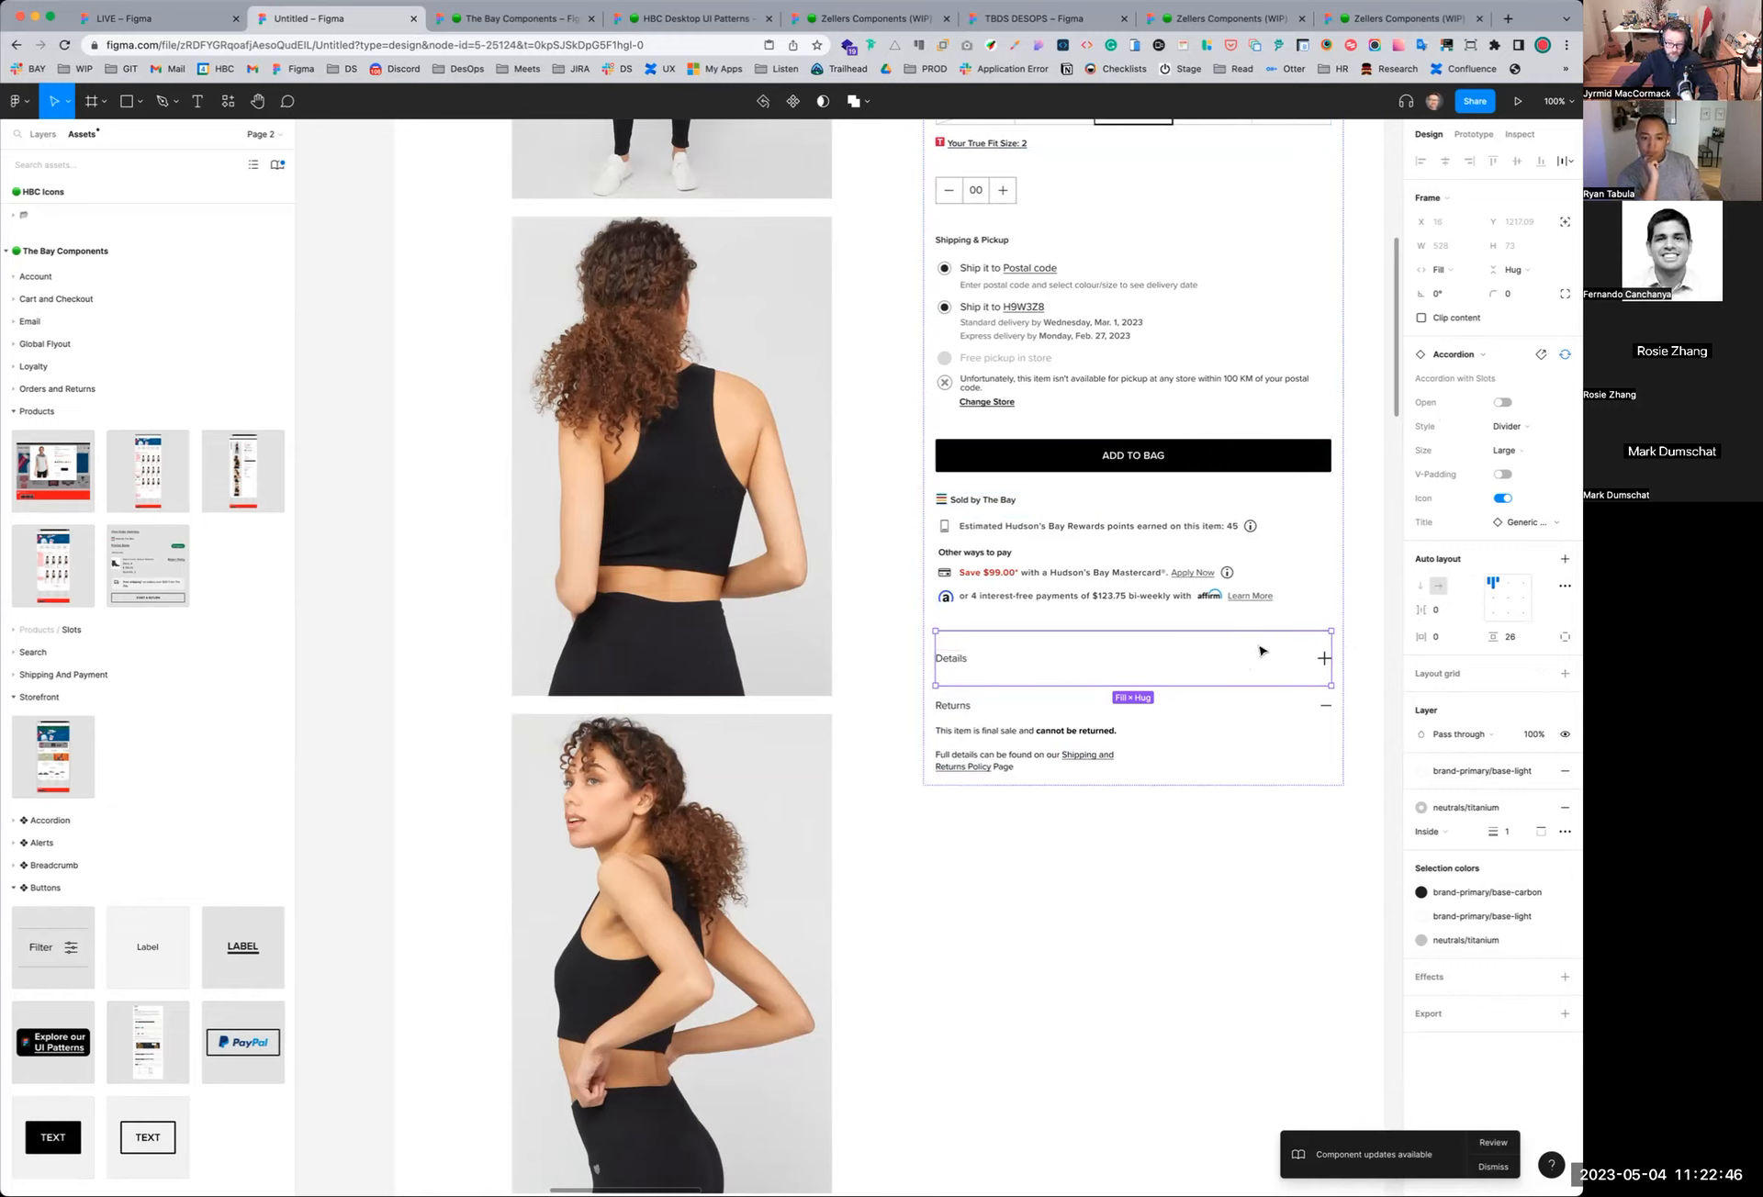
Expand the Details accordion through its Open property and switch its Body off
{"action": "left_click", "coordinate": [1502, 403]}
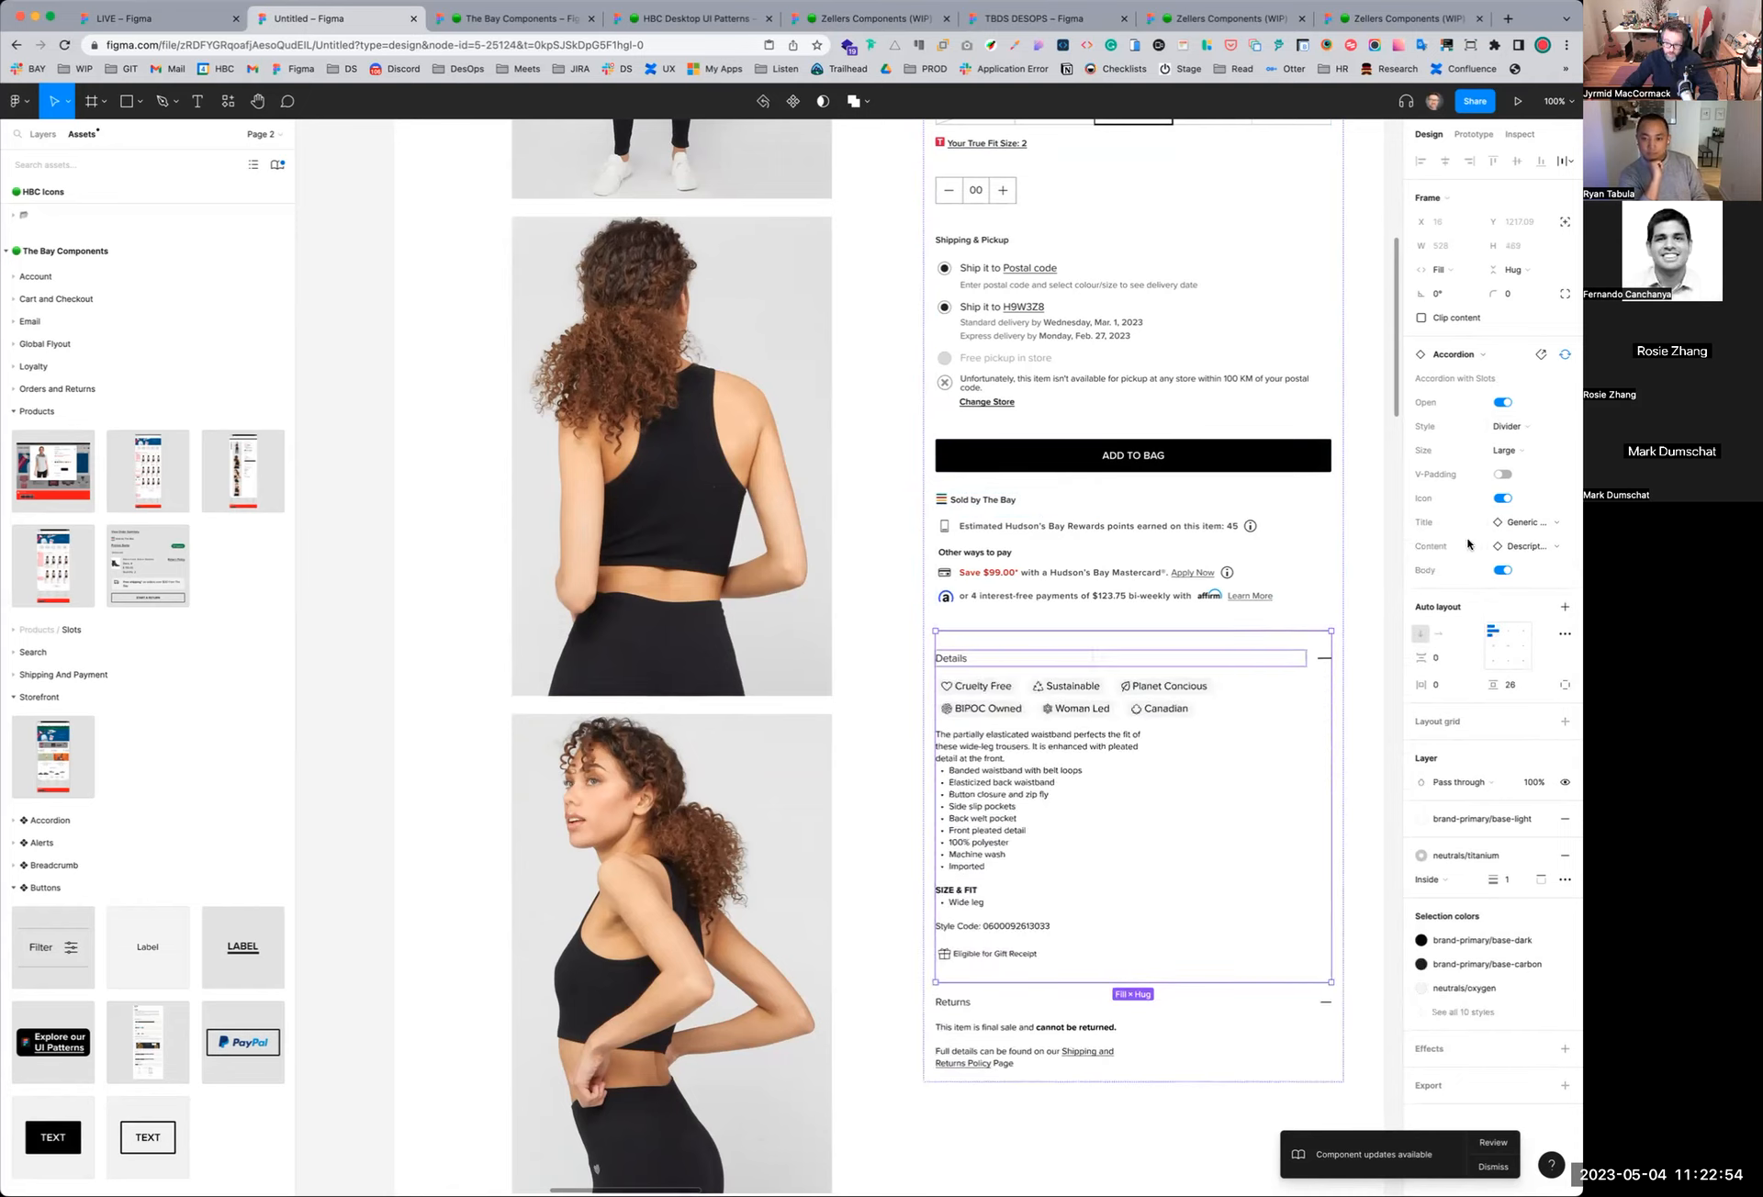
{"action": "left_click", "coordinate": [1503, 572]}
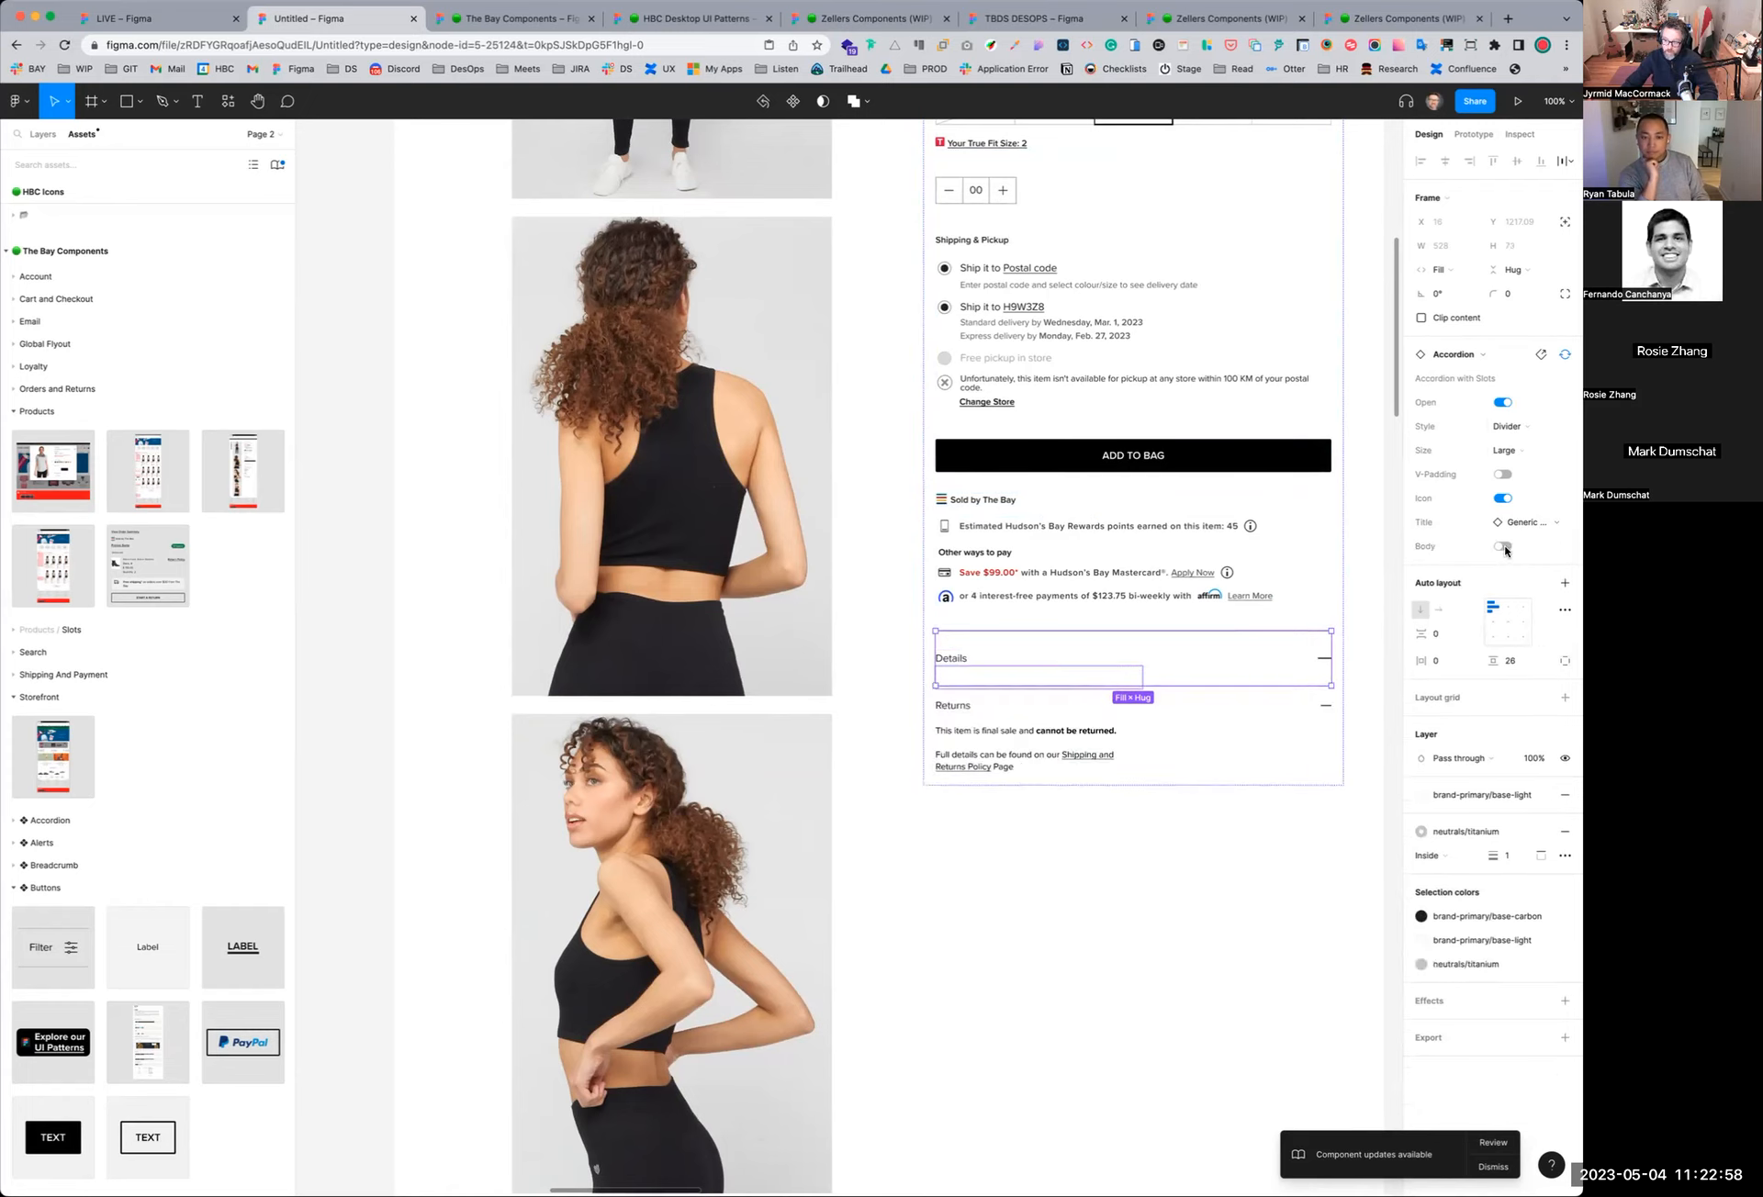
Switch the Details accordion's Body back on and swap its Content instance to Checkboxes
{"action": "left_click", "coordinate": [1503, 547]}
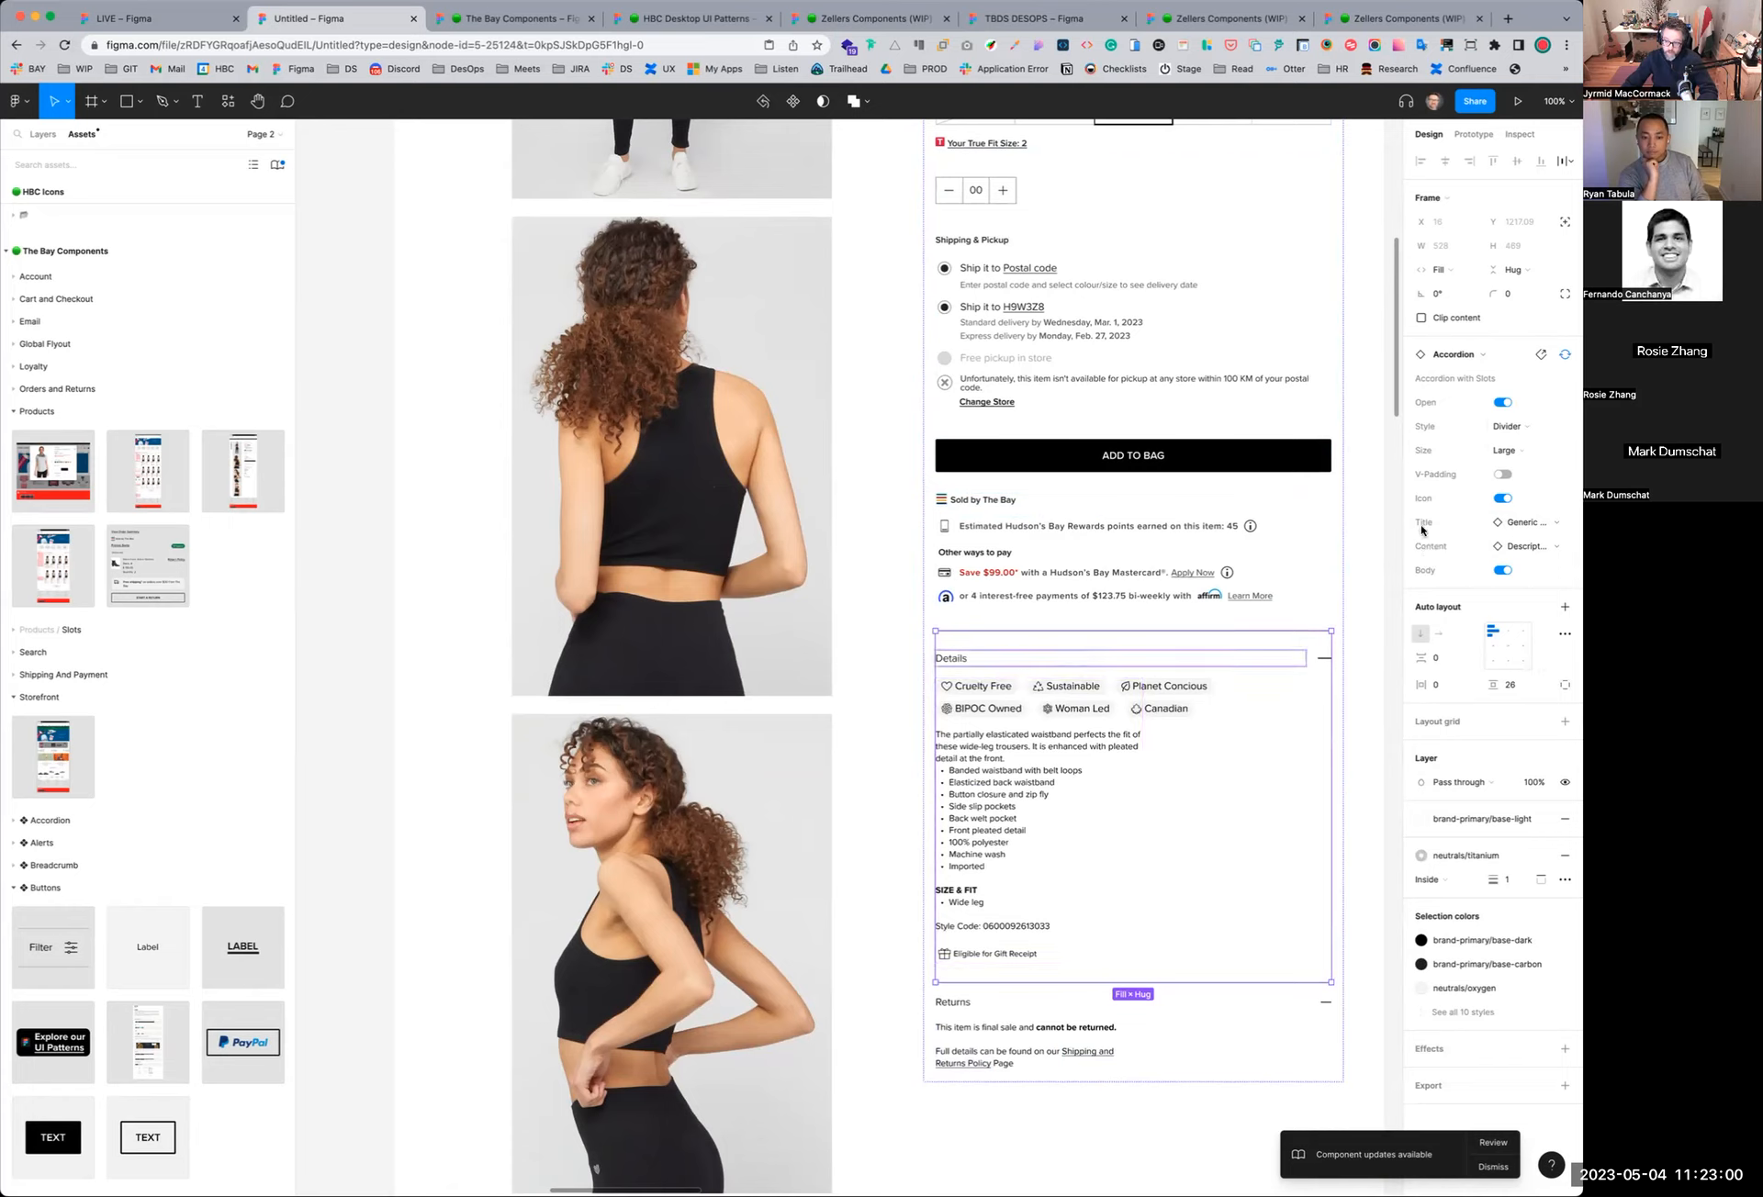
{"action": "left_click", "coordinate": [1520, 549]}
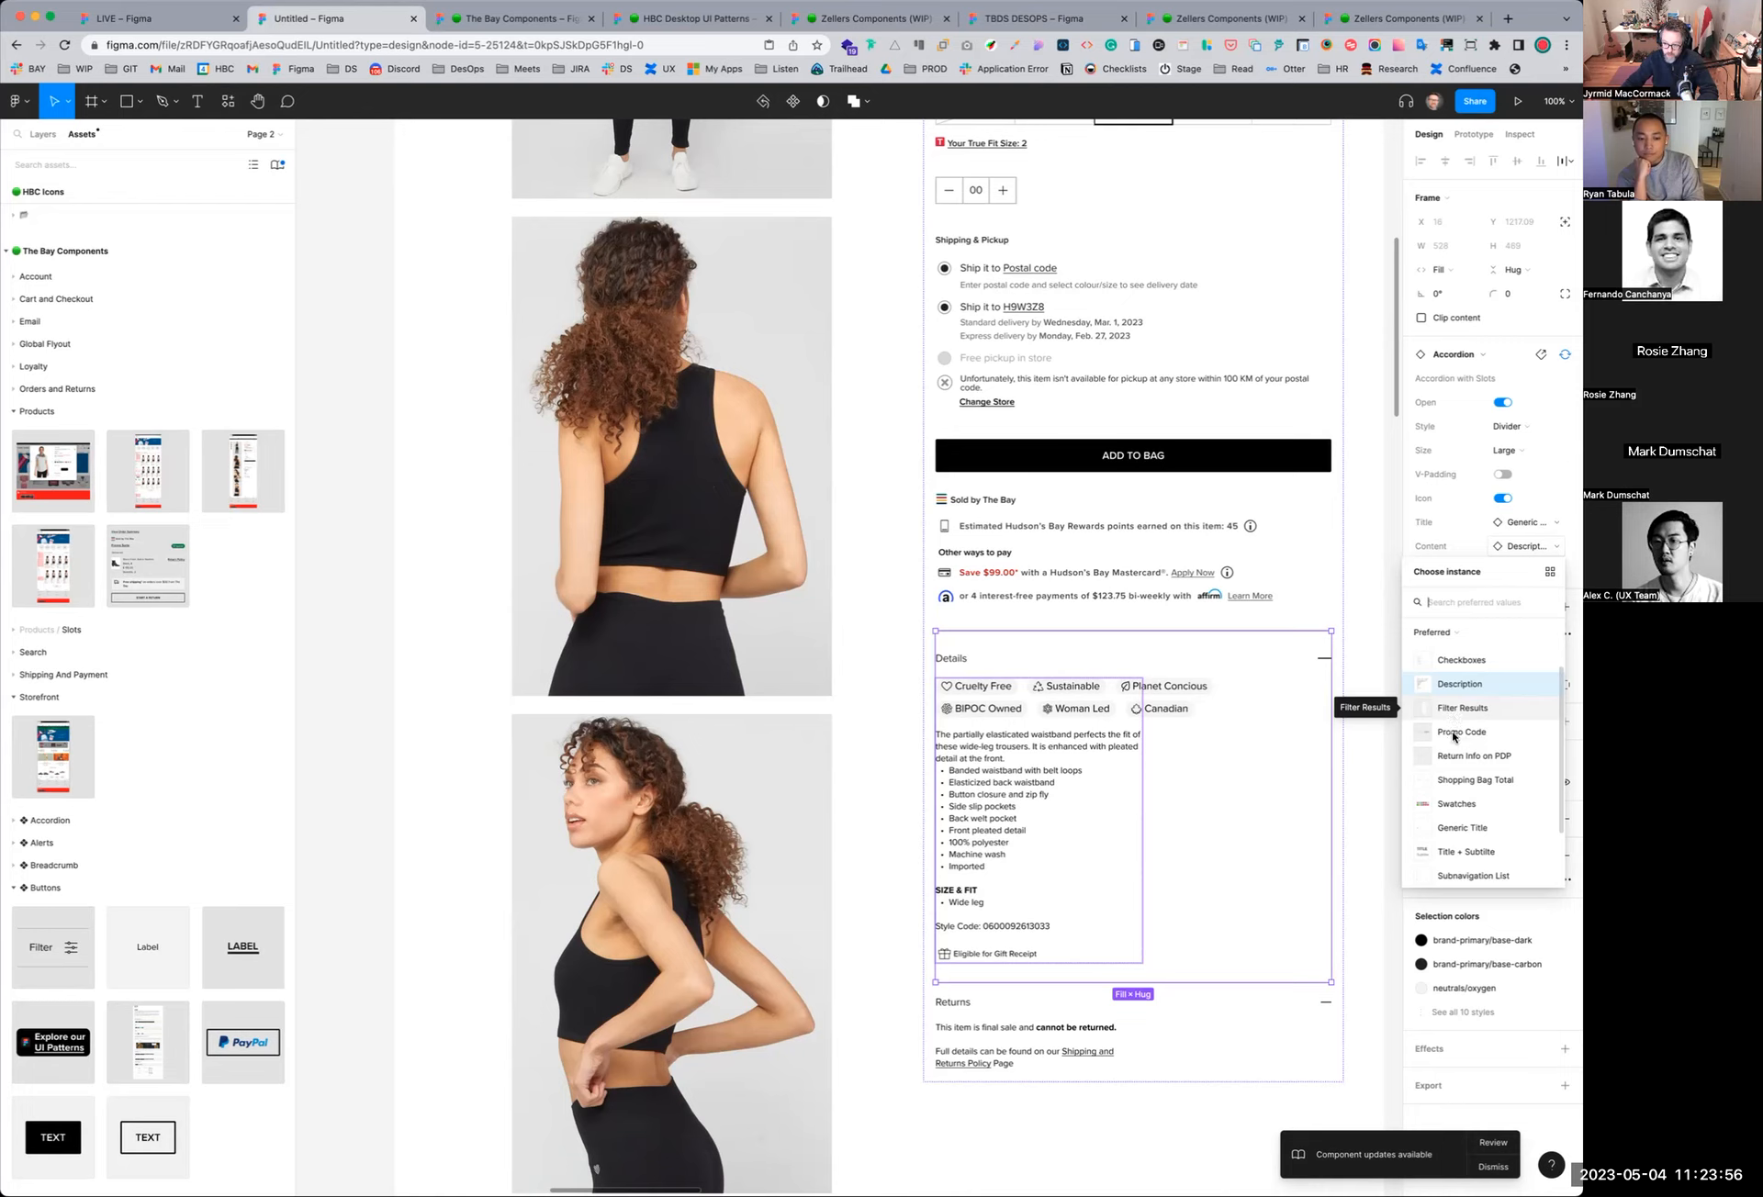
{"action": "left_click", "coordinate": [1448, 665]}
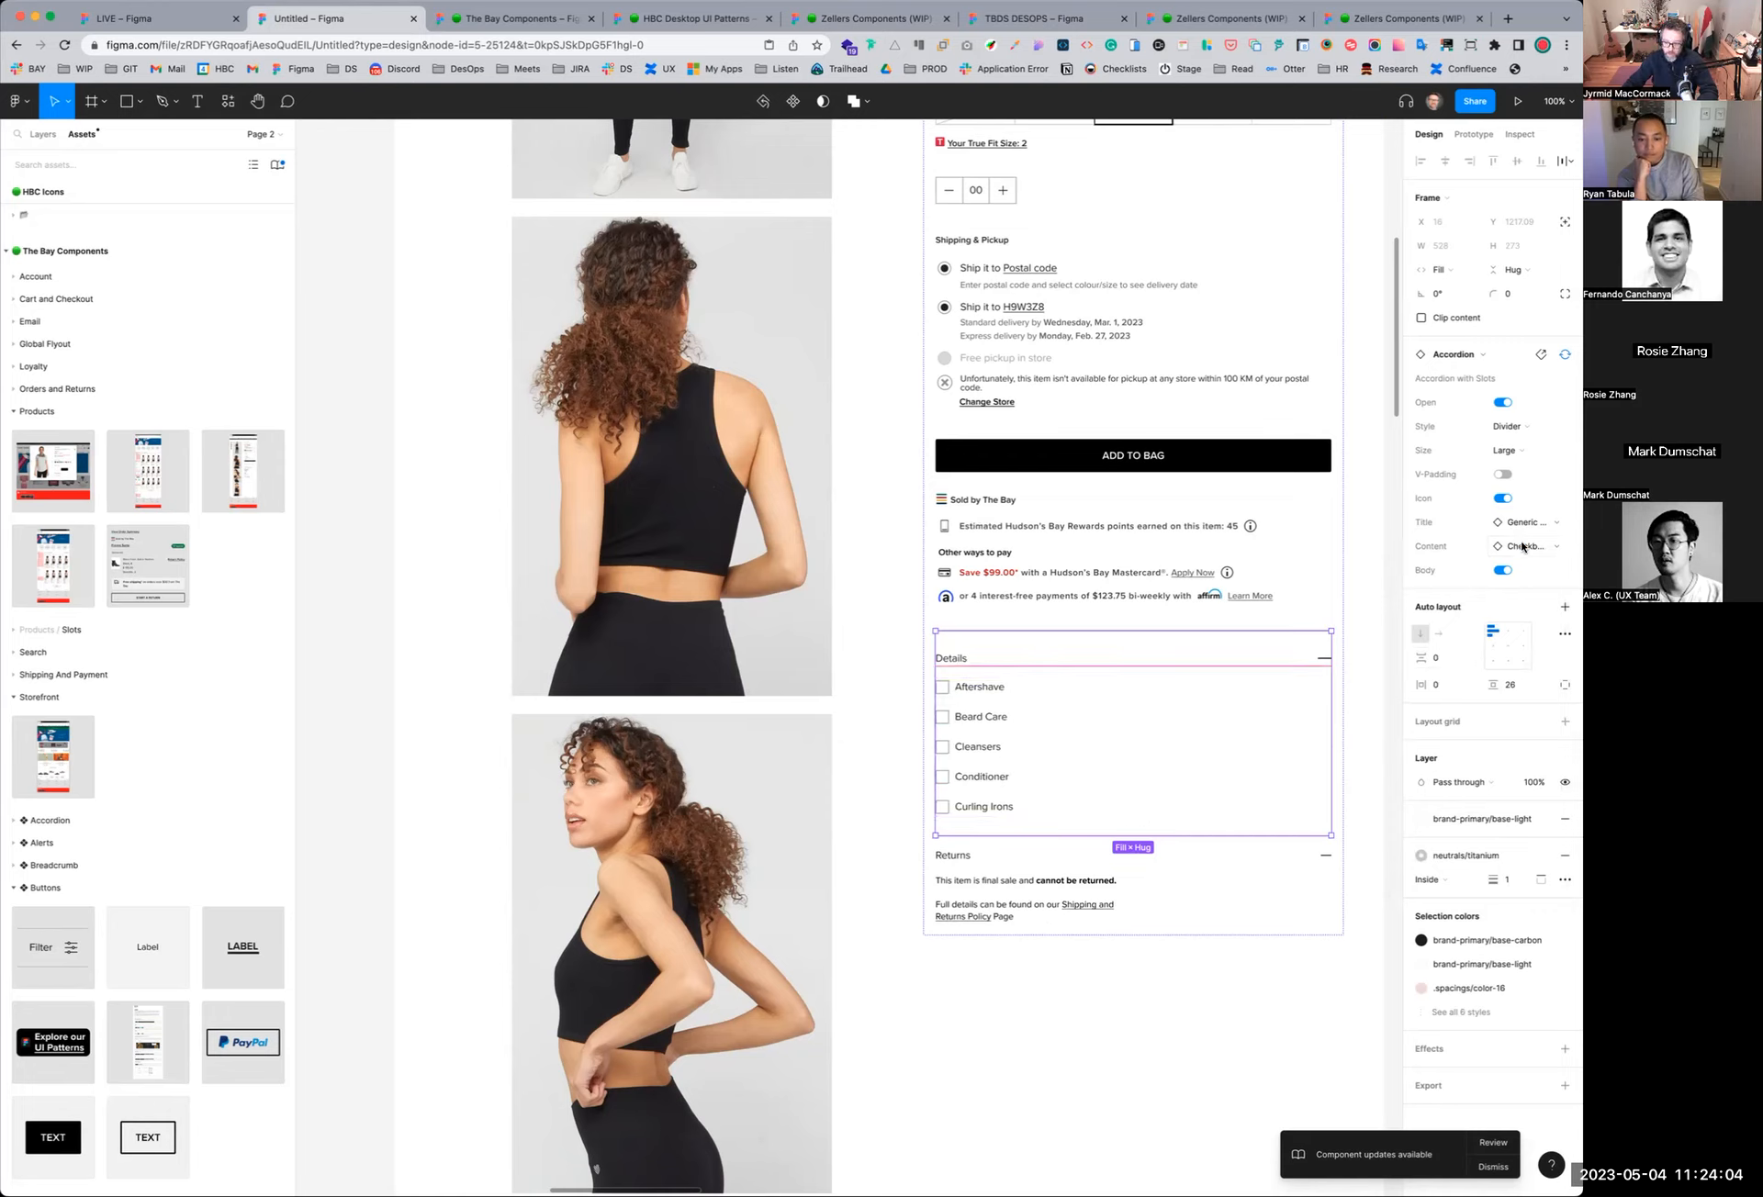
Select the nested Aftershave checkbox in the Details accordion and switch its Checked and Mixed properties on and back off
{"action": "left_click", "coordinate": [950, 694]}
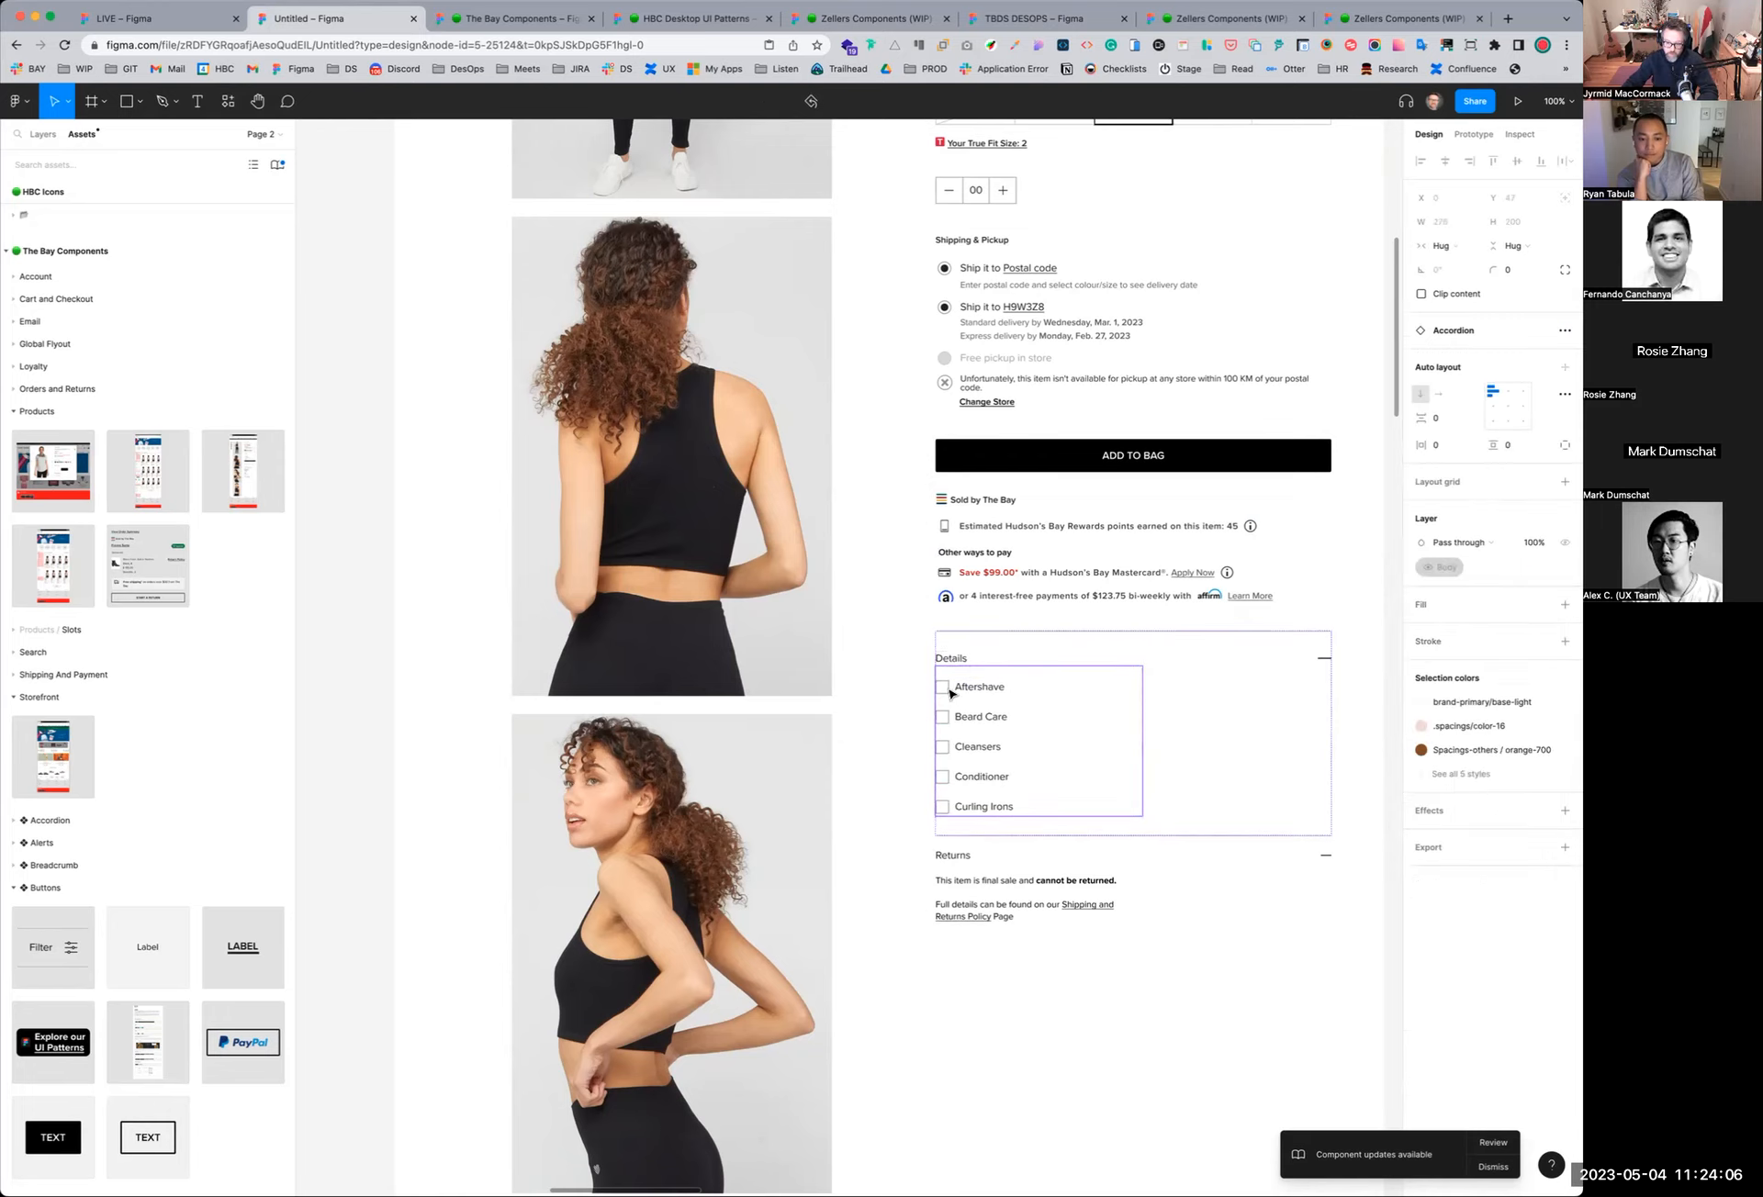
{"action": "double_click", "coordinate": [951, 695]}
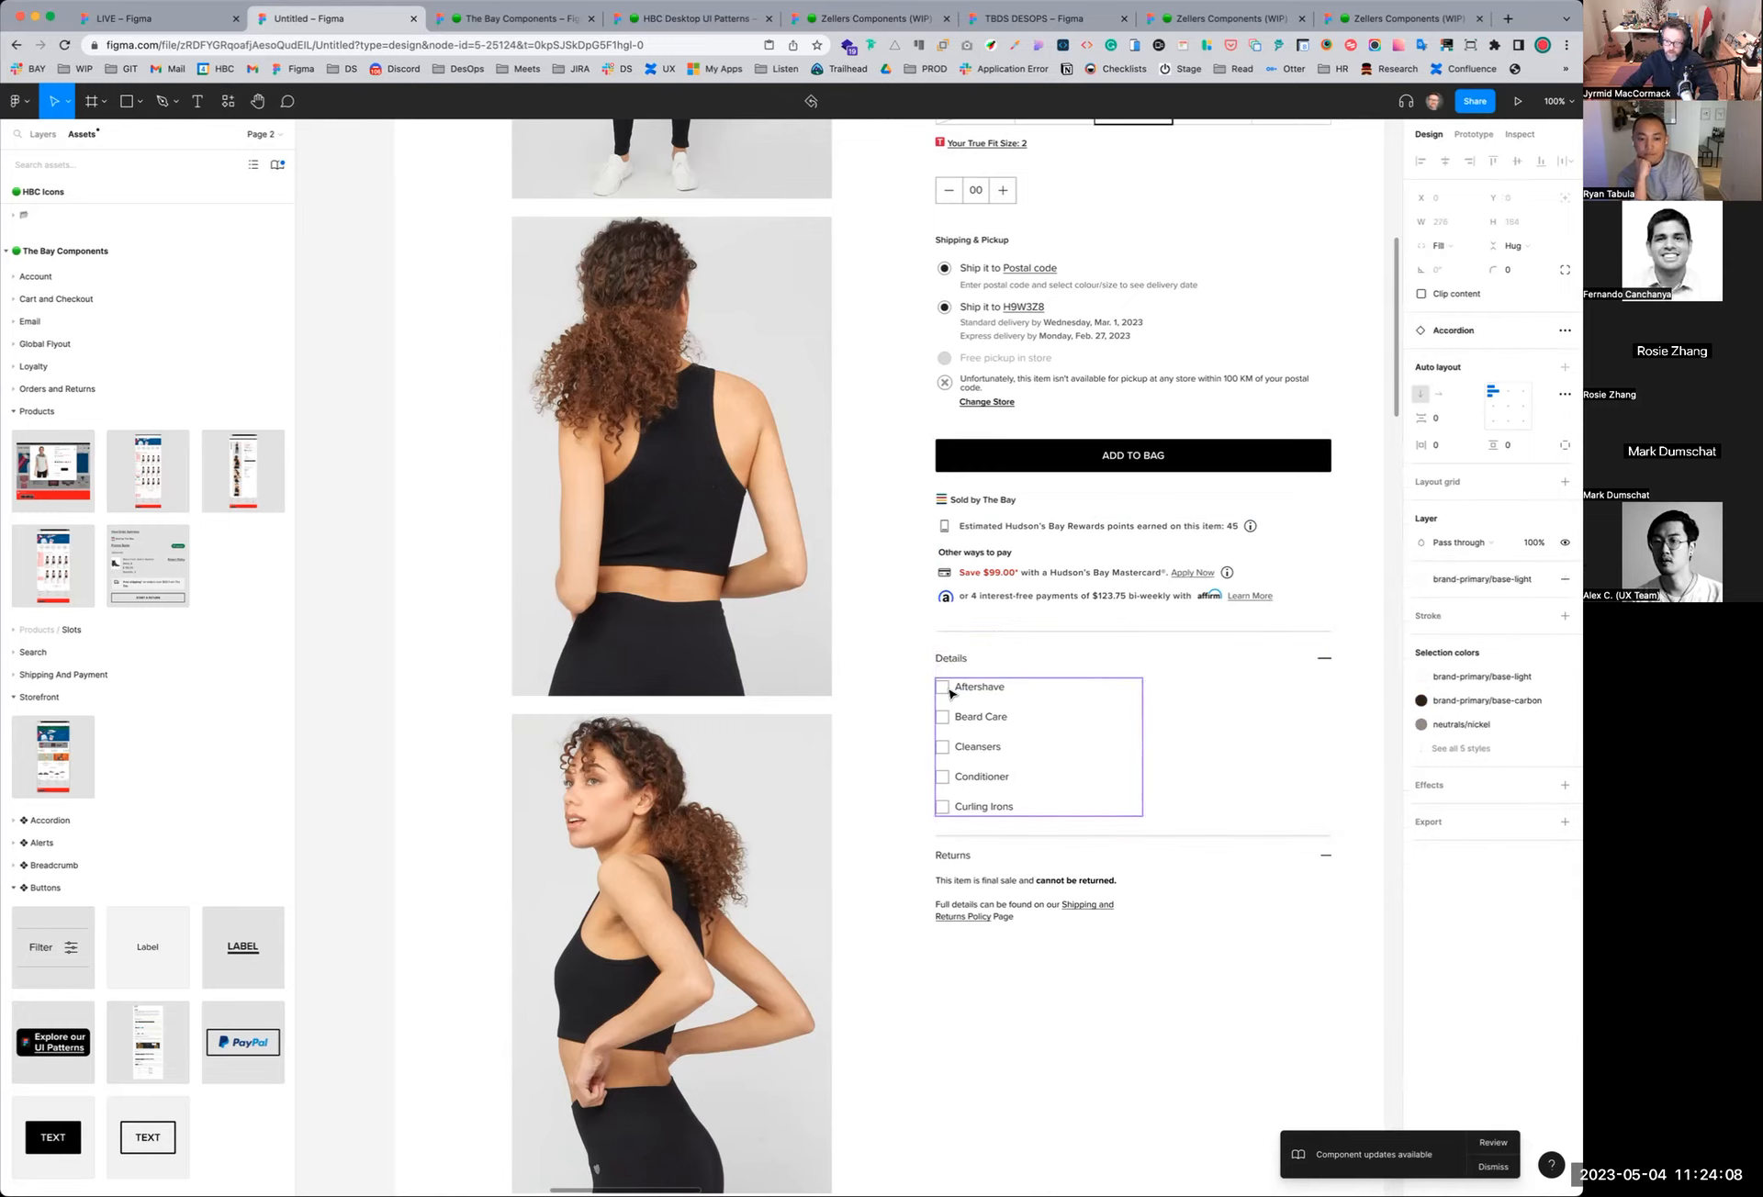
{"action": "double_click", "coordinate": [951, 690]}
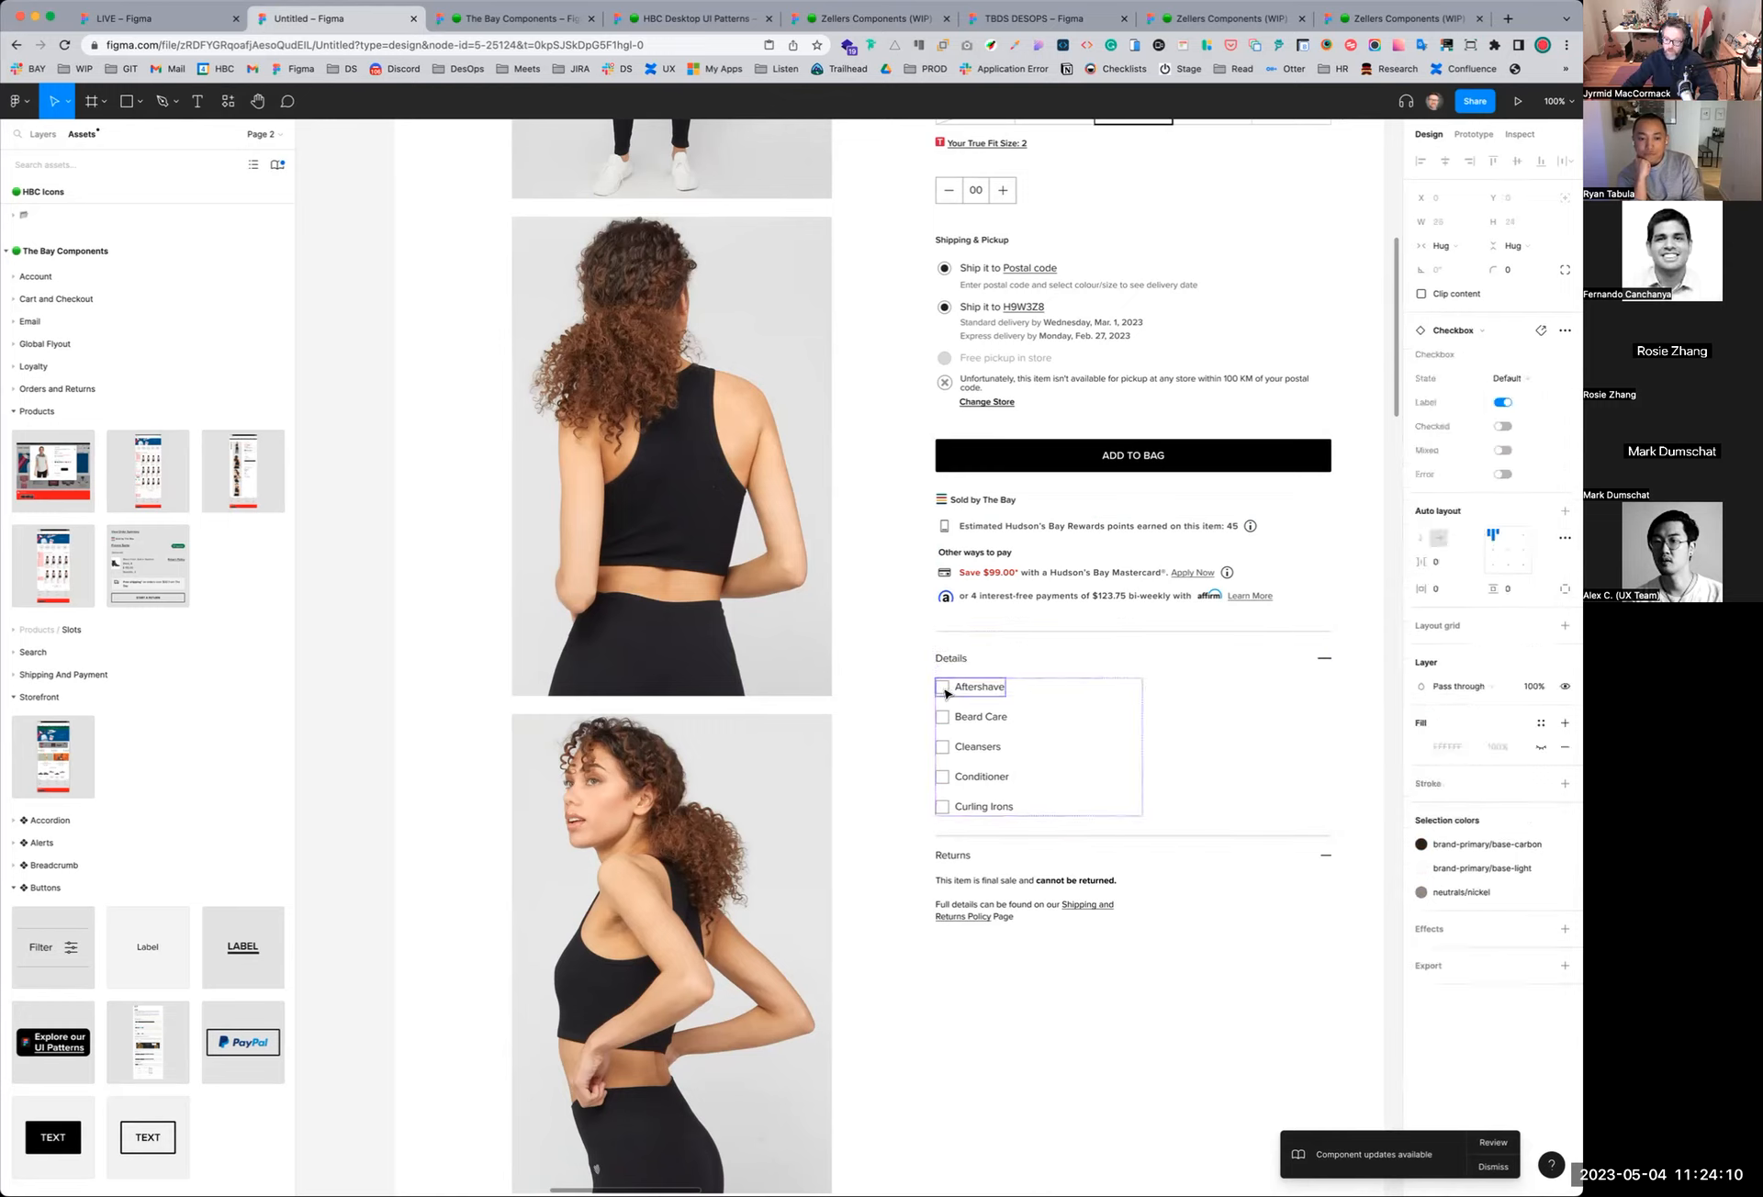
{"action": "left_click", "coordinate": [1506, 427]}
{"action": "left_click", "coordinate": [1506, 427]}
{"action": "left_click", "coordinate": [1503, 450]}
{"action": "left_click", "coordinate": [1503, 450]}
Set the Aftershave checkbox's State to Focus, return it to Default, and leave the nested checkbox
{"action": "left_click", "coordinate": [1518, 375]}
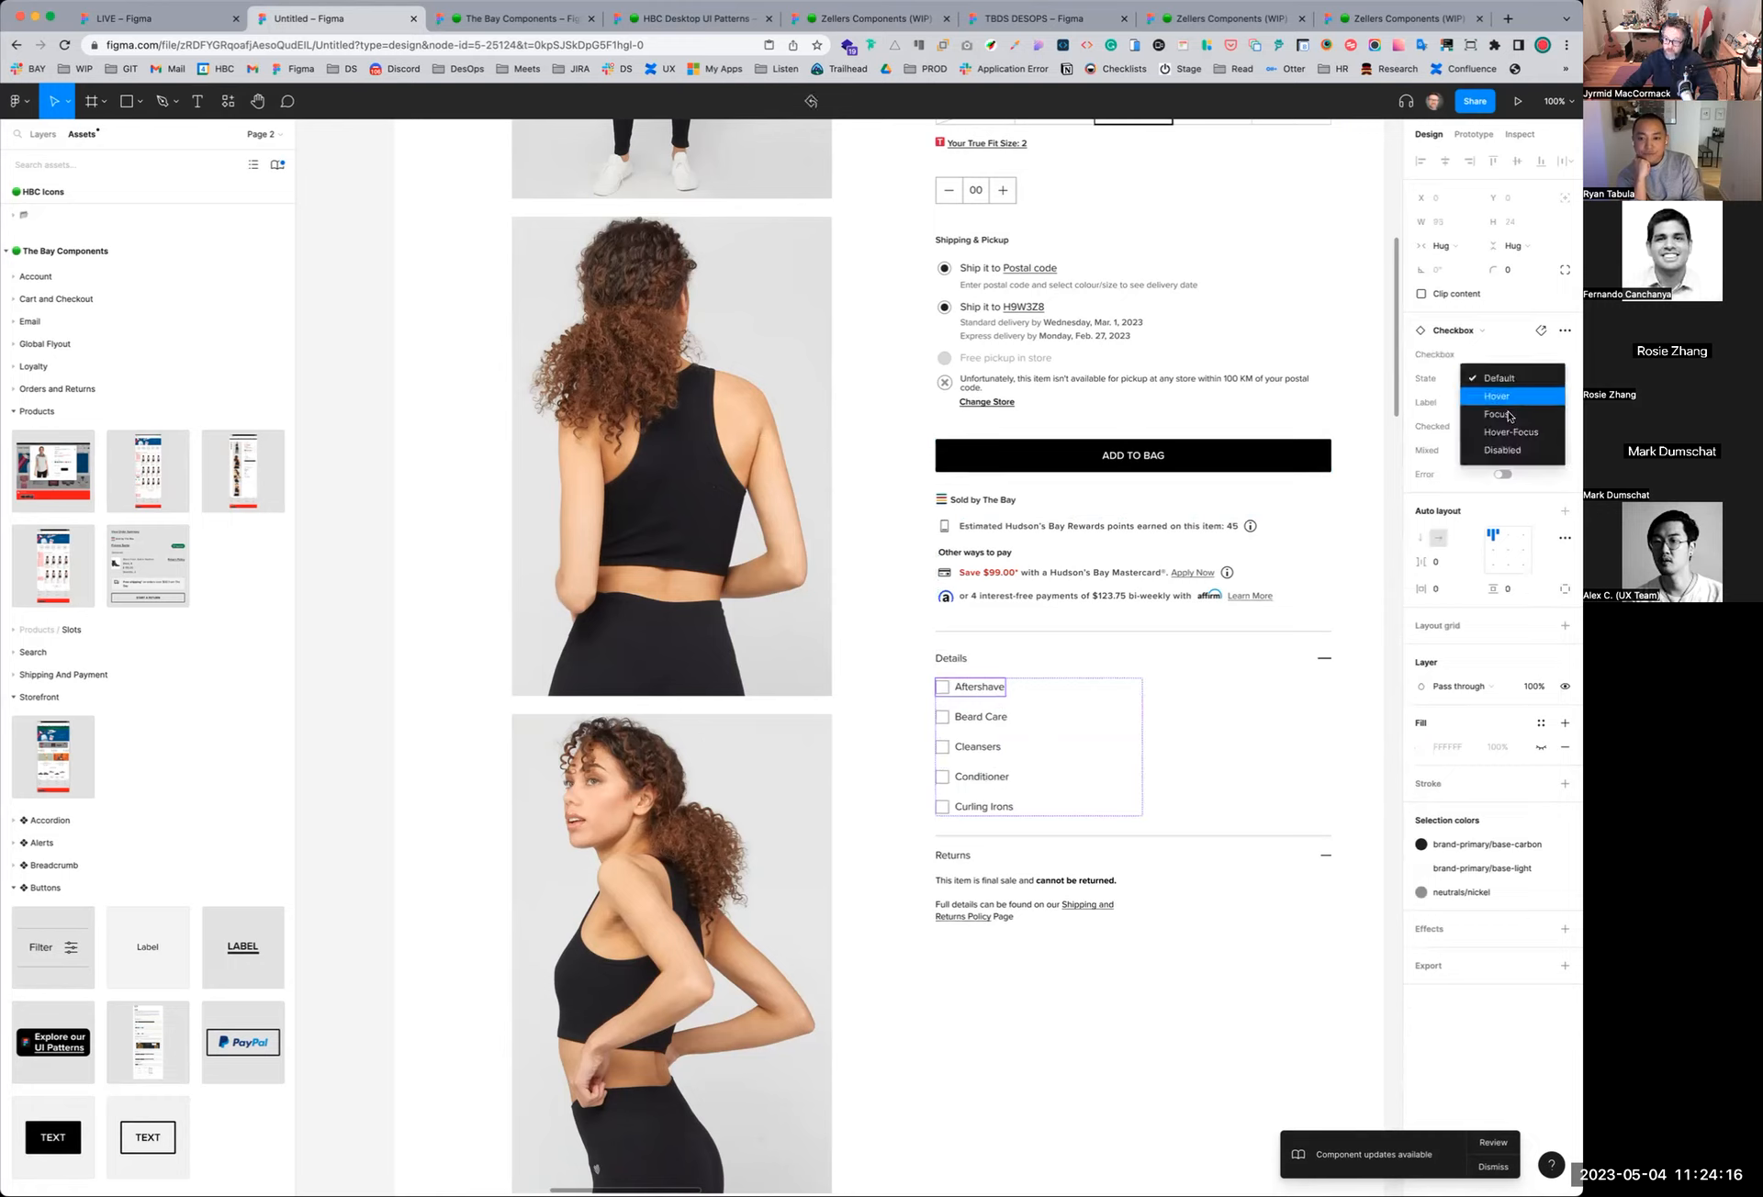
{"action": "left_click", "coordinate": [1506, 414]}
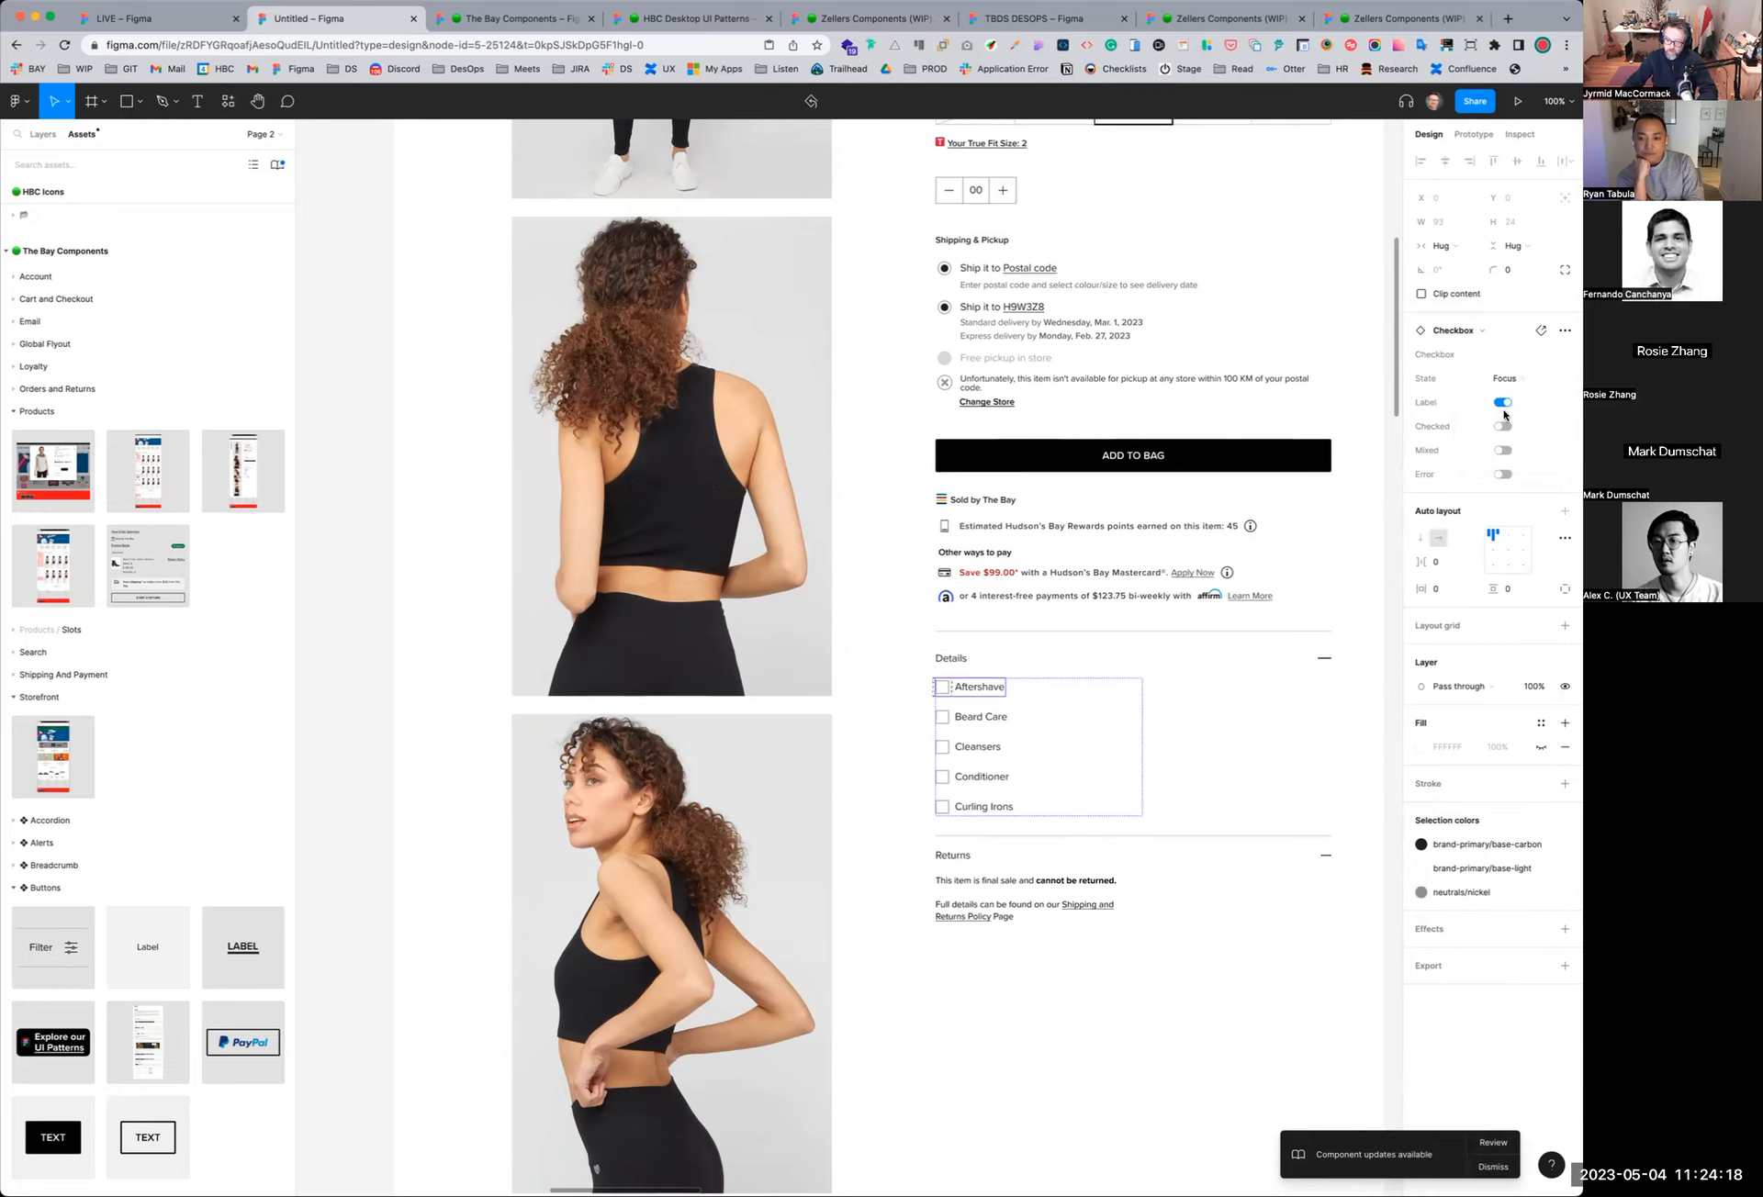
{"action": "left_click", "coordinate": [1524, 370]}
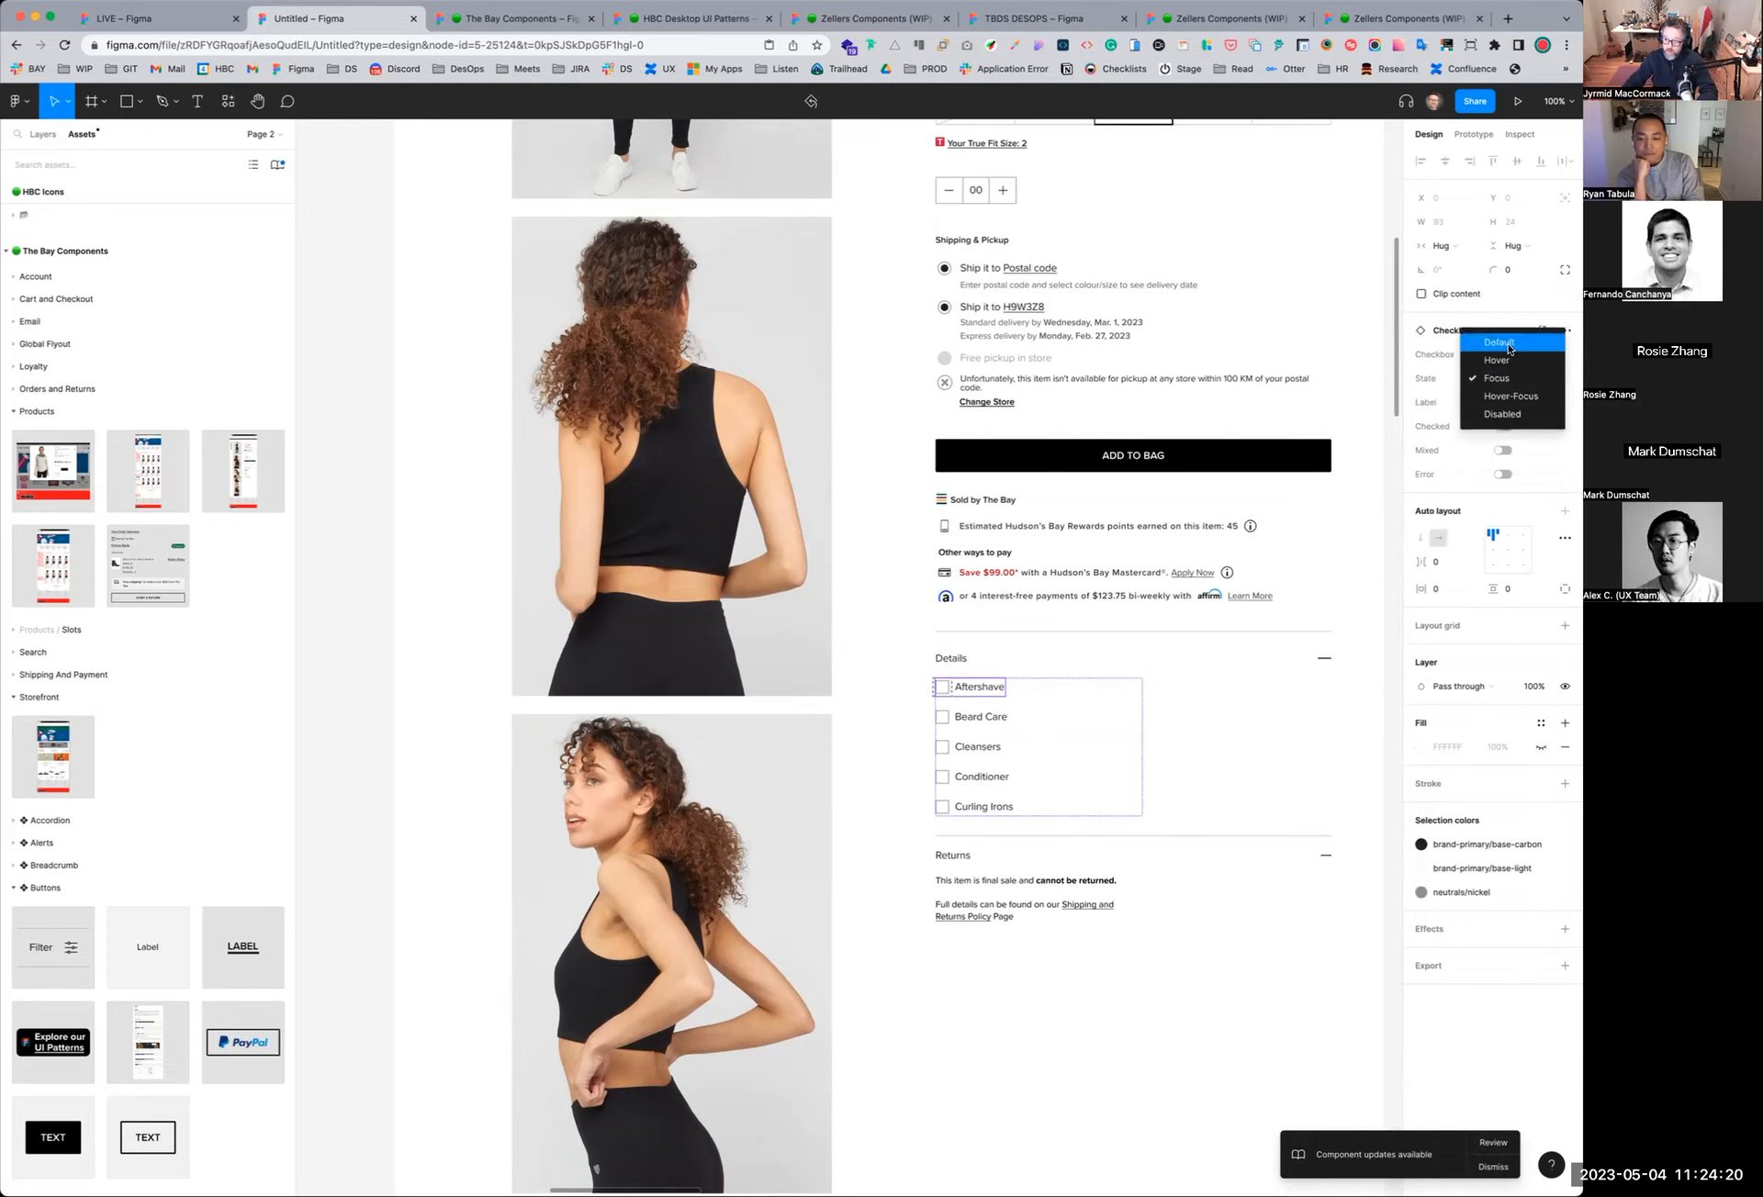
{"action": "left_click", "coordinate": [1512, 347]}
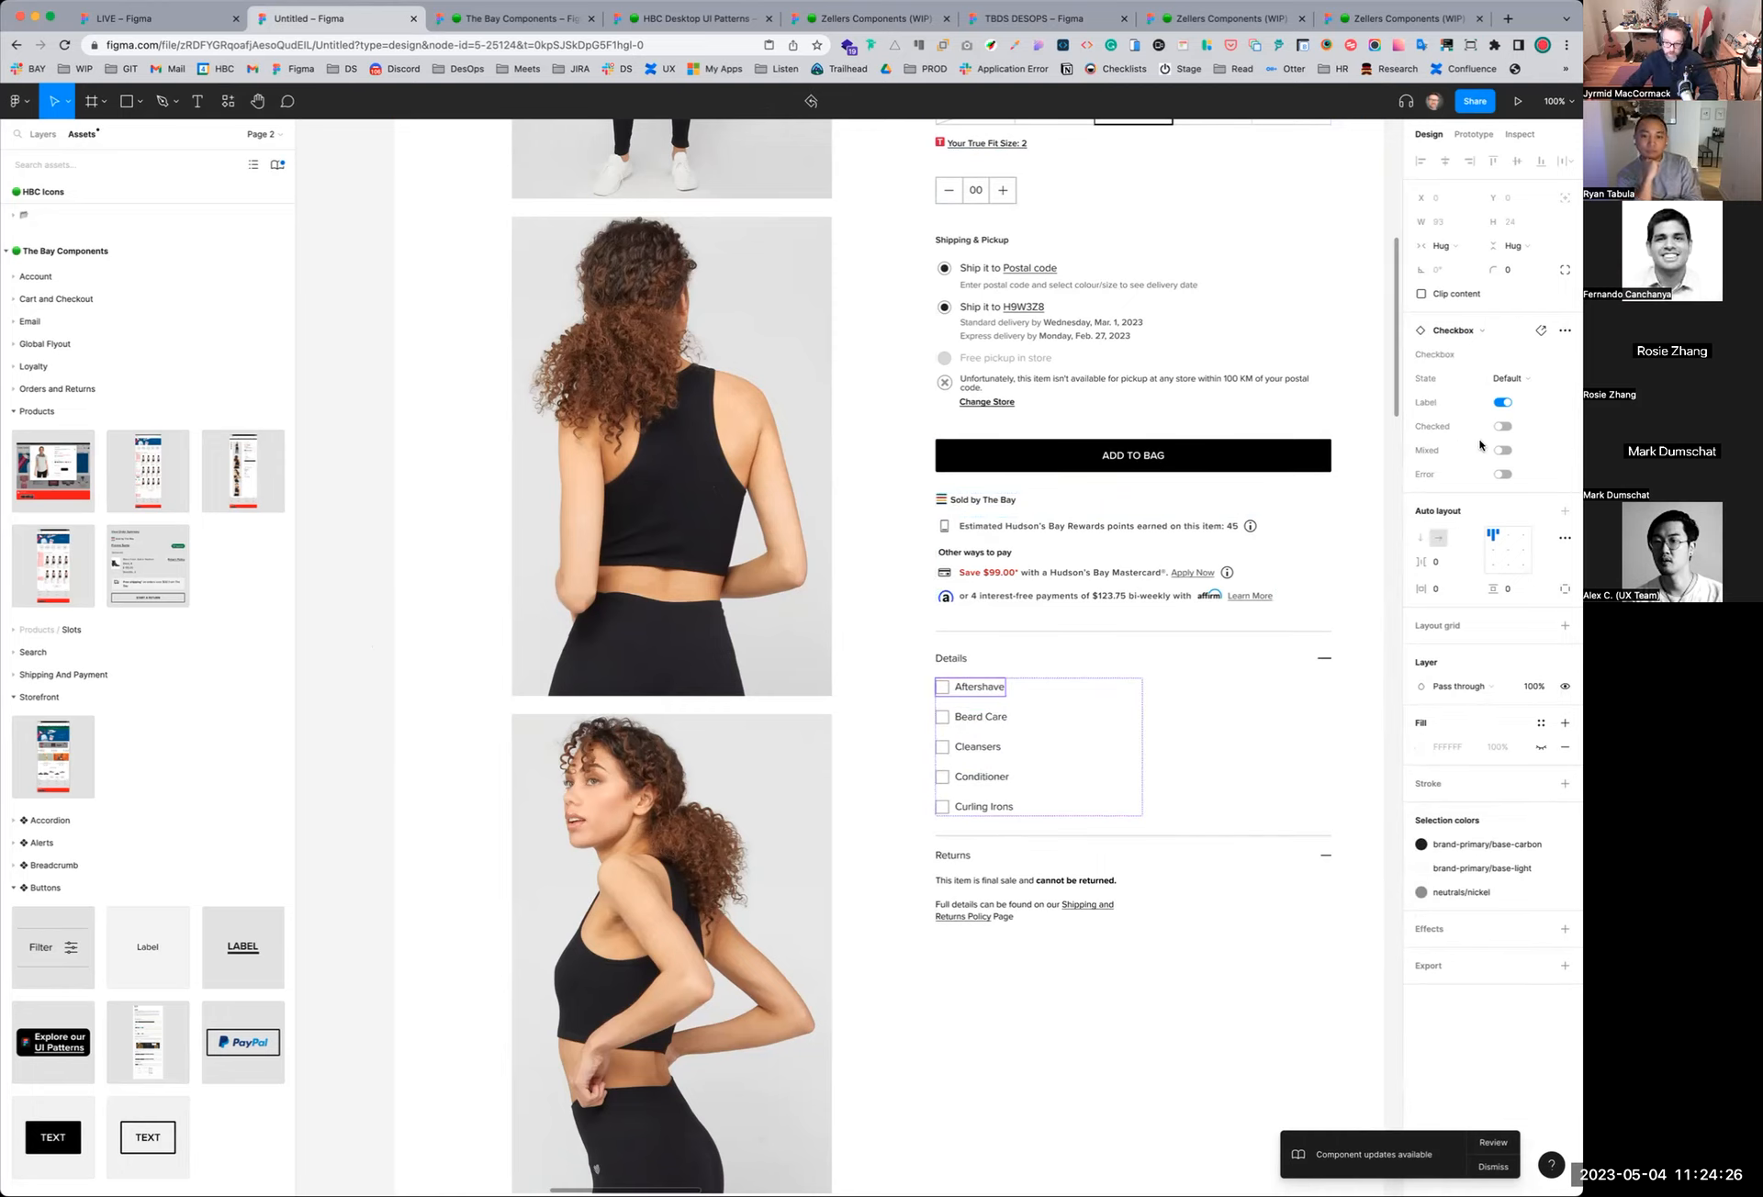
{"action": "left_click", "coordinate": [1231, 780]}
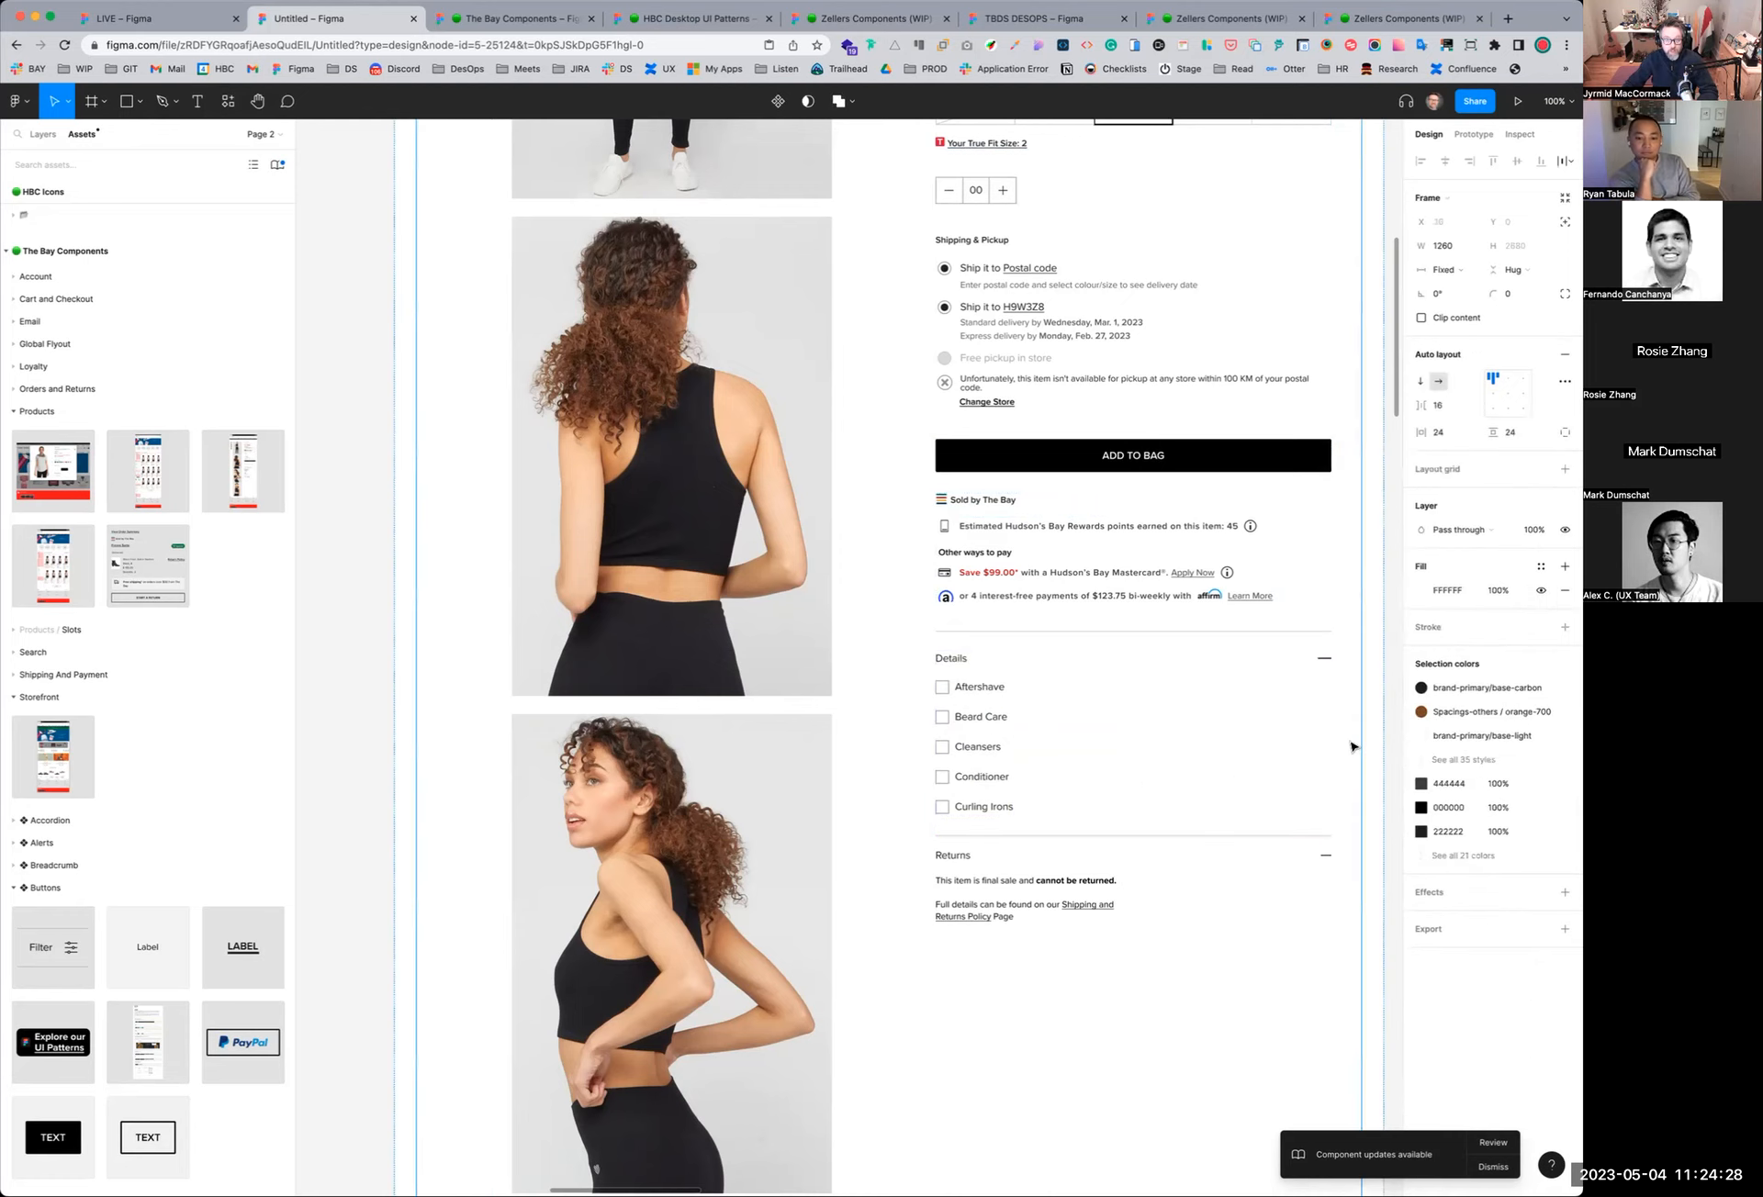
Reselect the nested Aftershave checkbox, switch its Label property off and back on, and clear the selection
{"action": "left_click", "coordinate": [948, 695]}
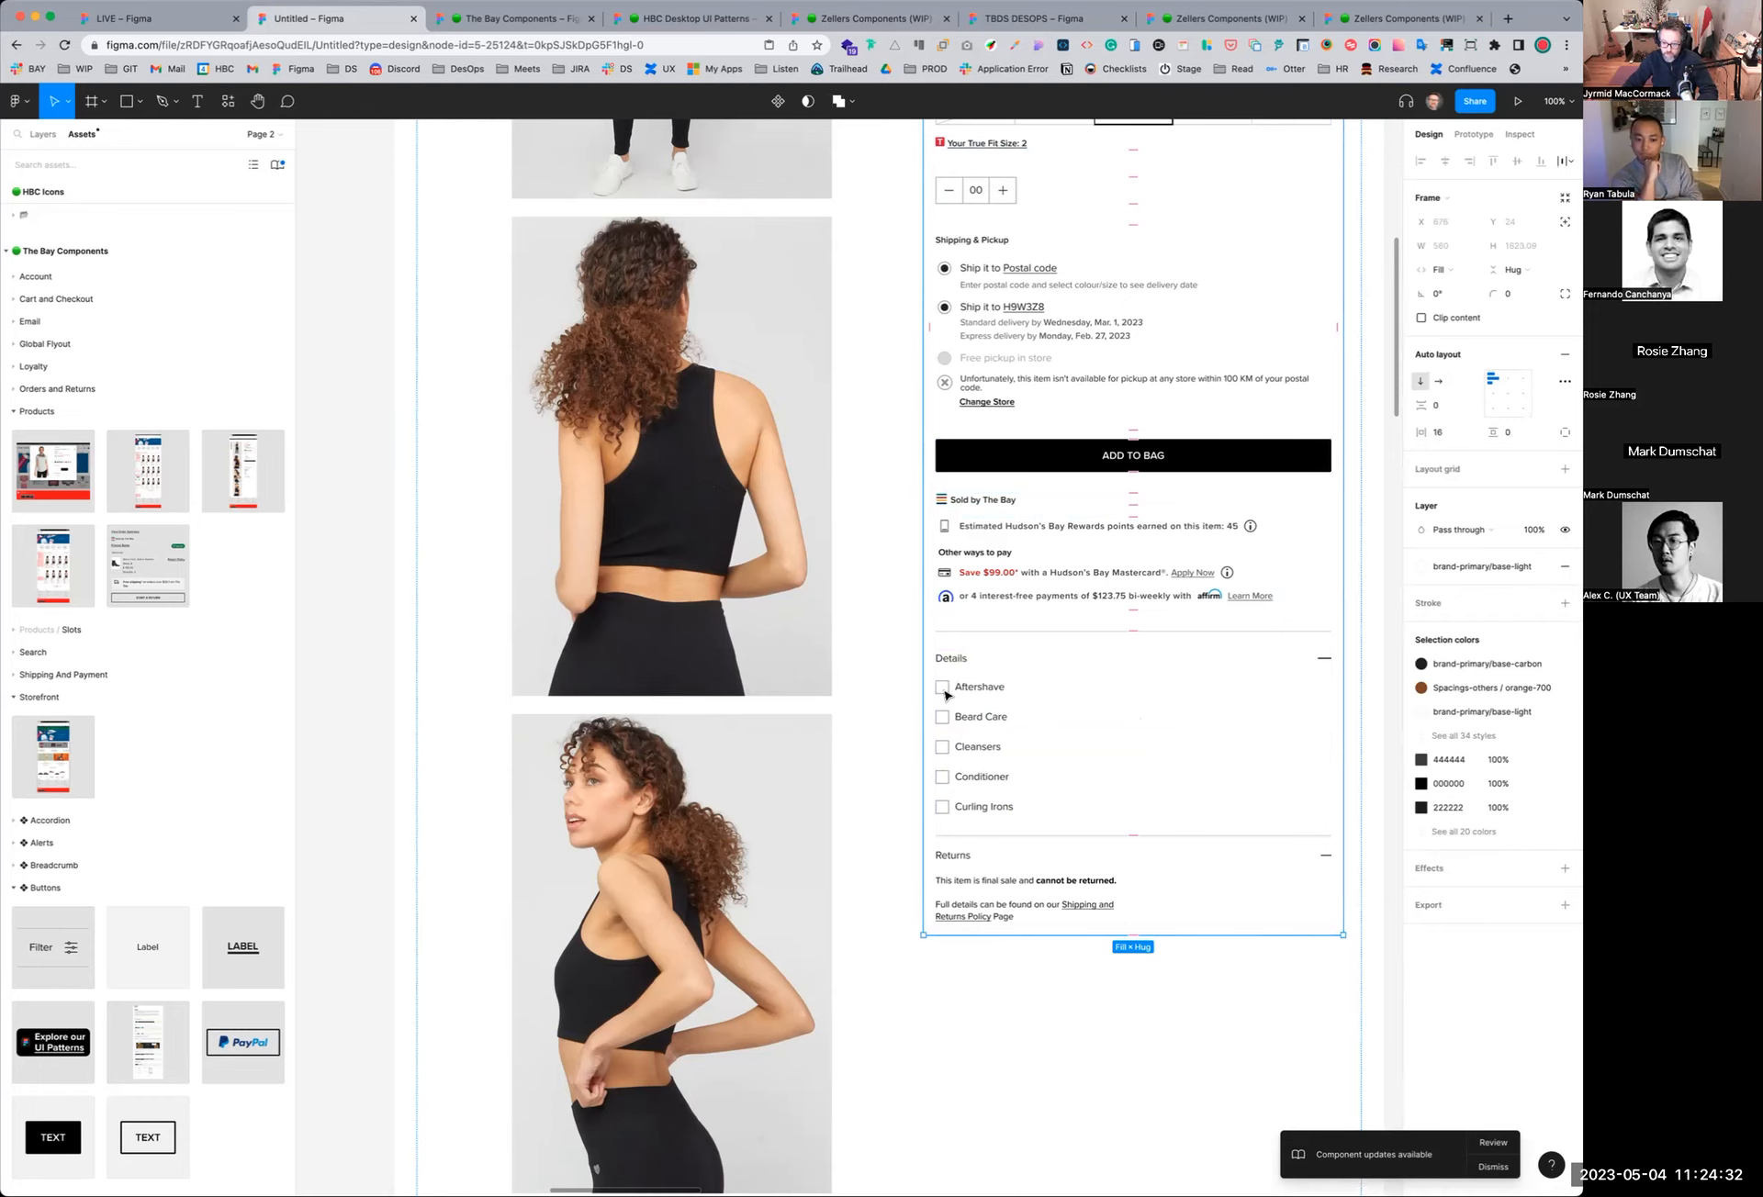
{"action": "left_click", "coordinate": [949, 695]}
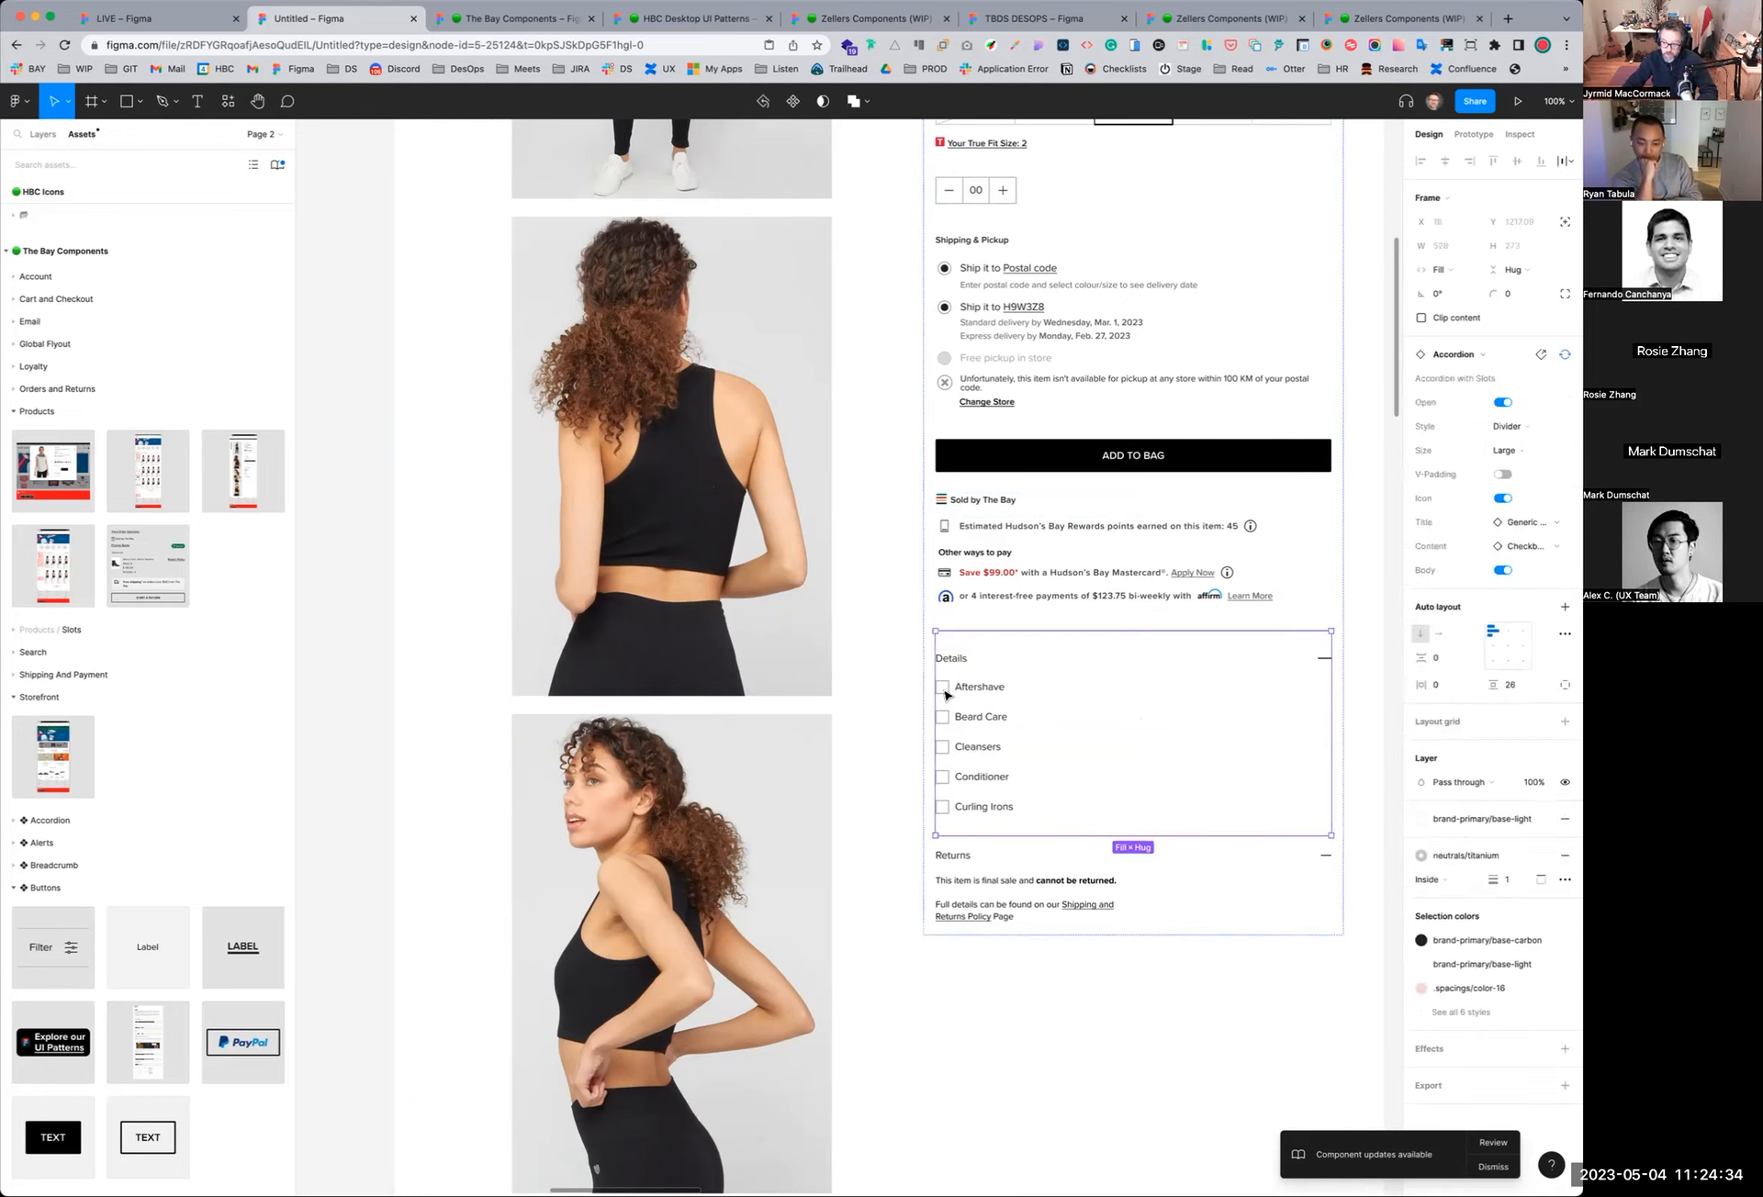
{"action": "left_click", "coordinate": [949, 695]}
{"action": "left_click", "coordinate": [948, 695]}
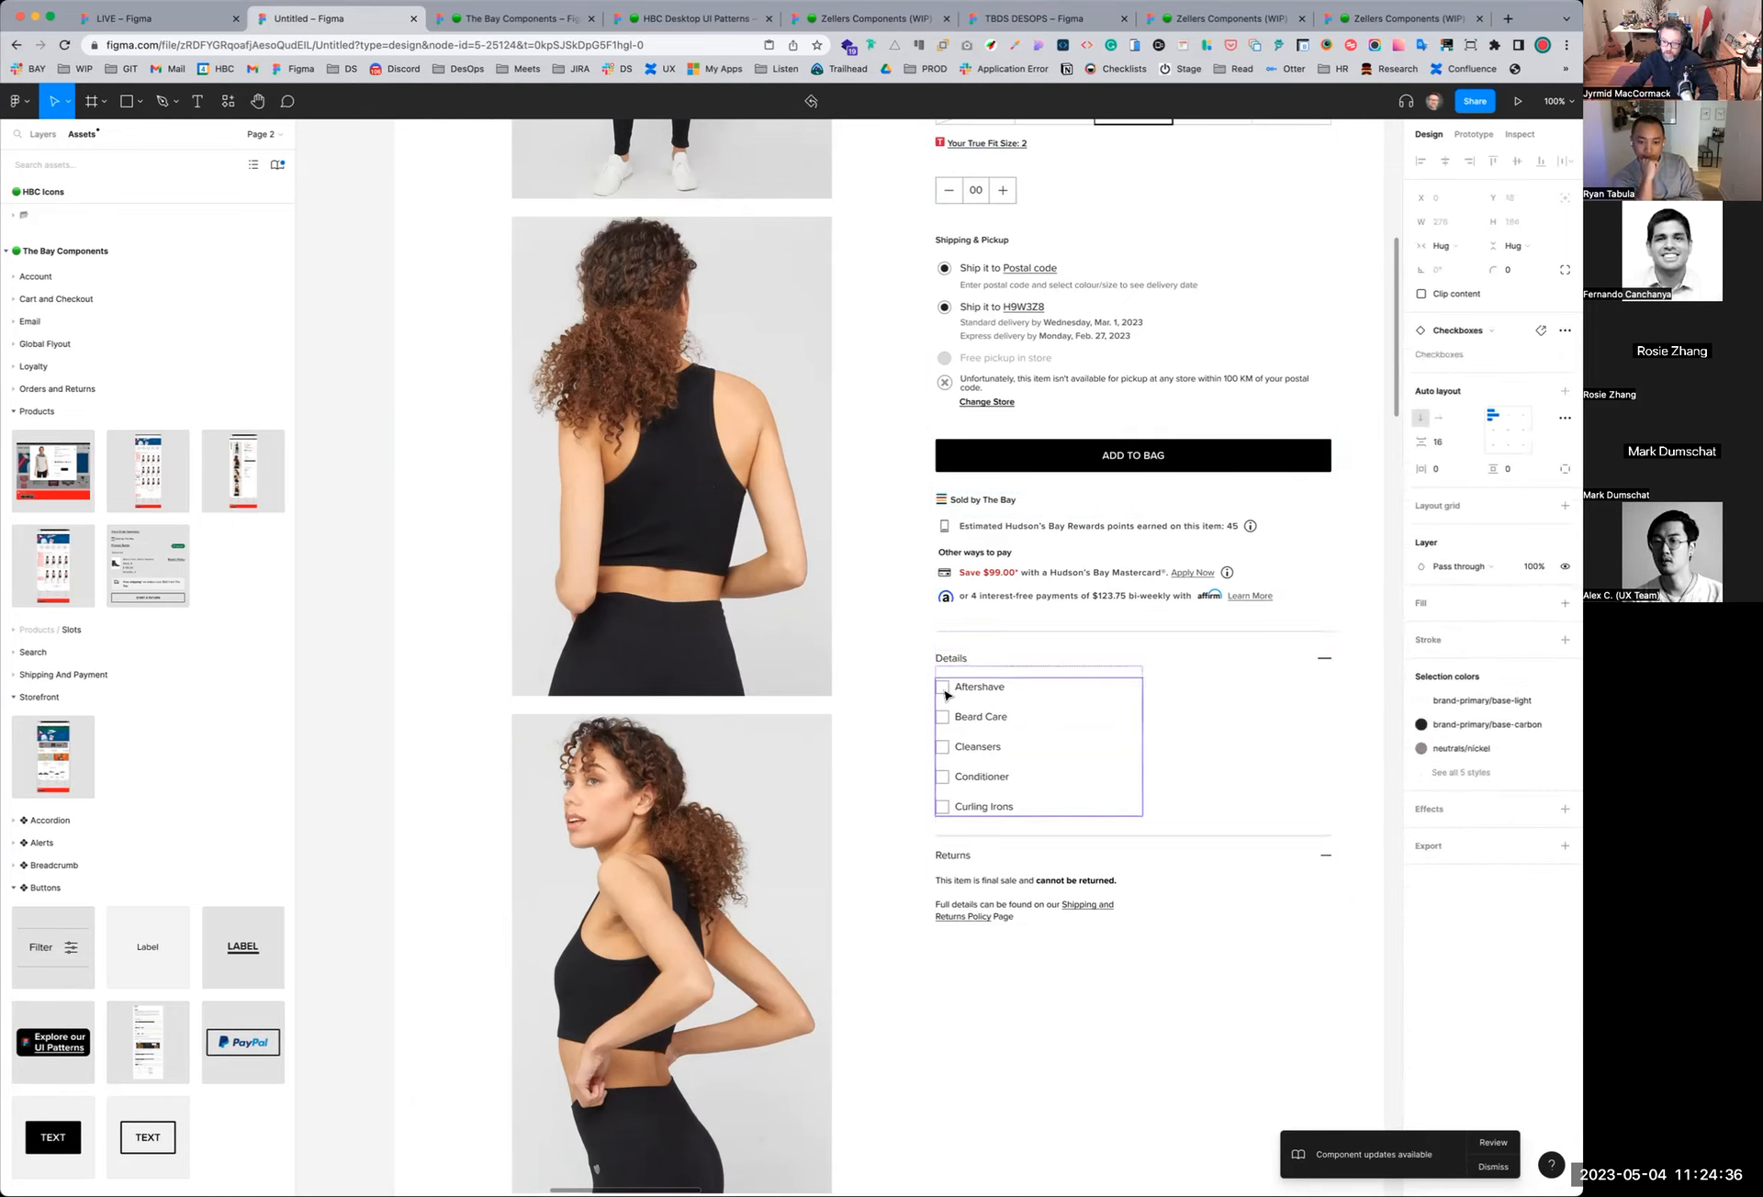
{"action": "left_click", "coordinate": [949, 695]}
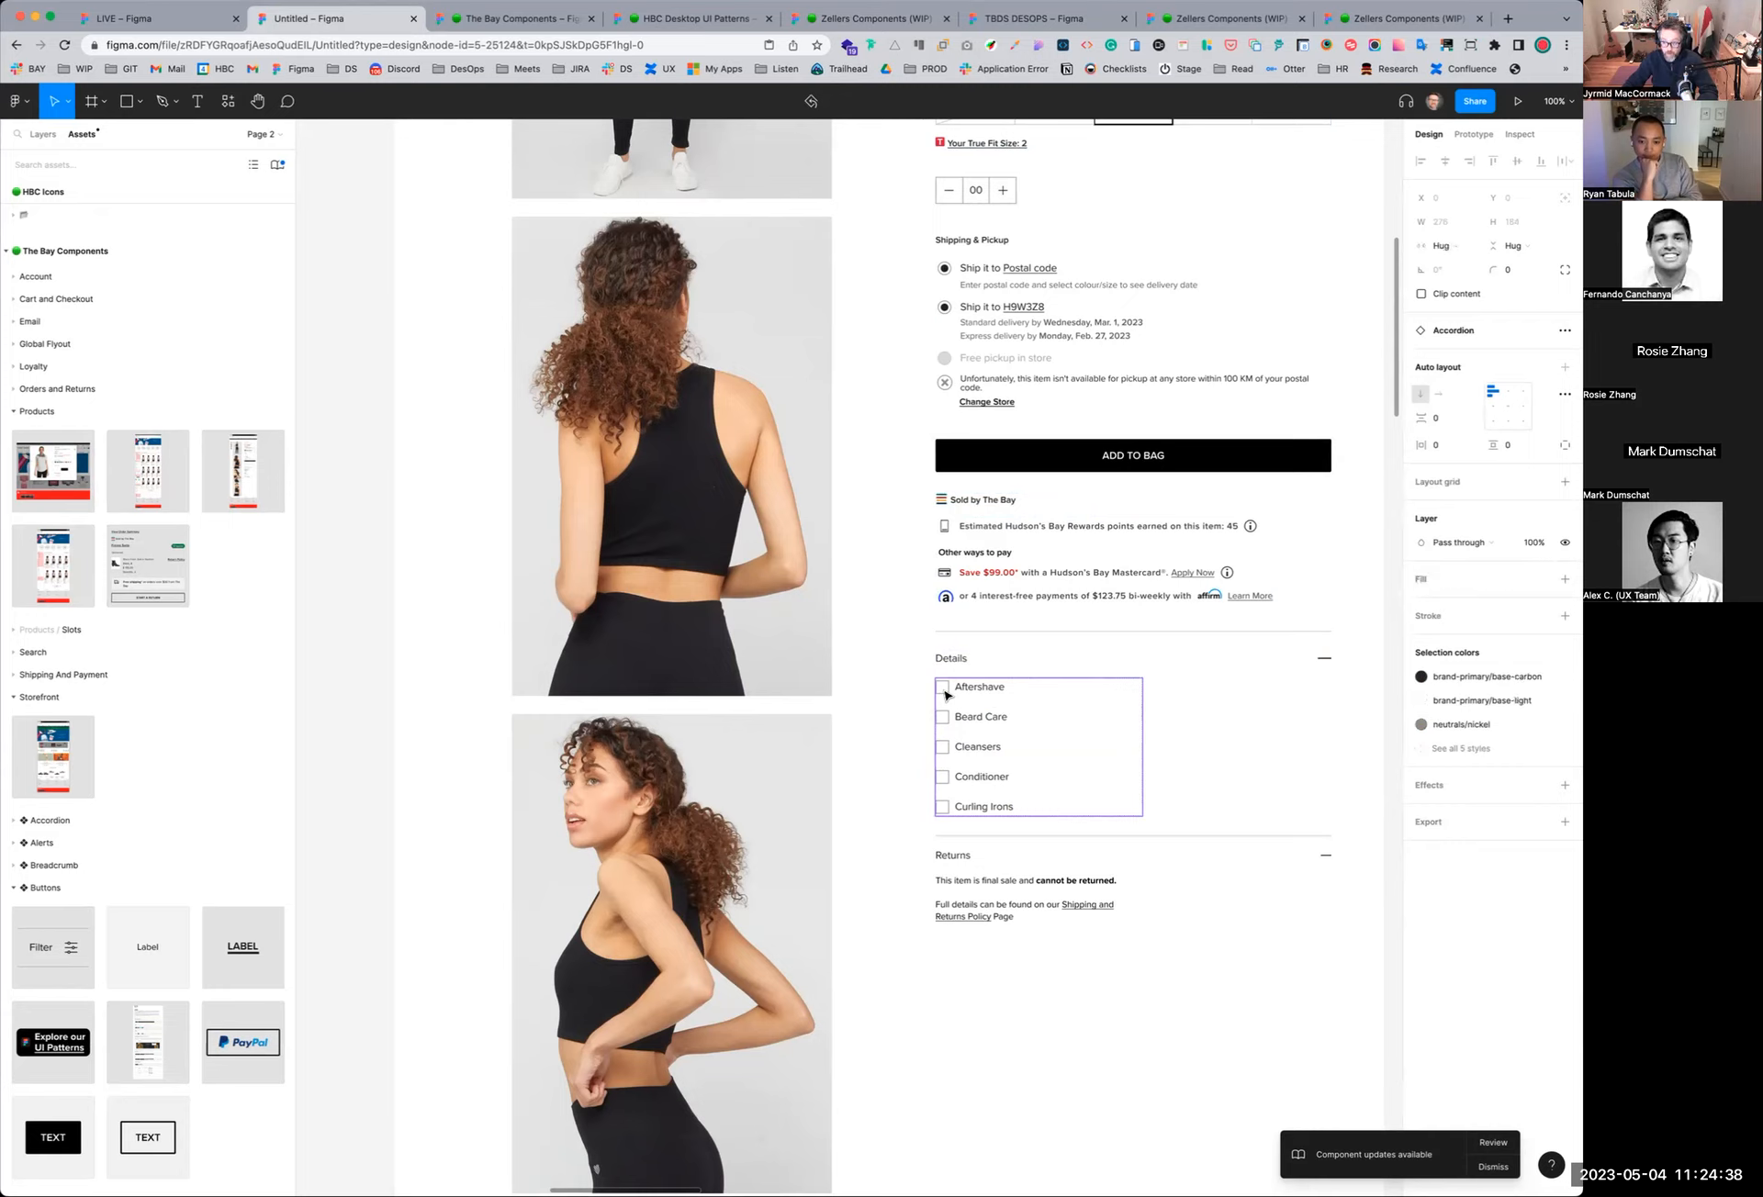
{"action": "left_click", "coordinate": [949, 696]}
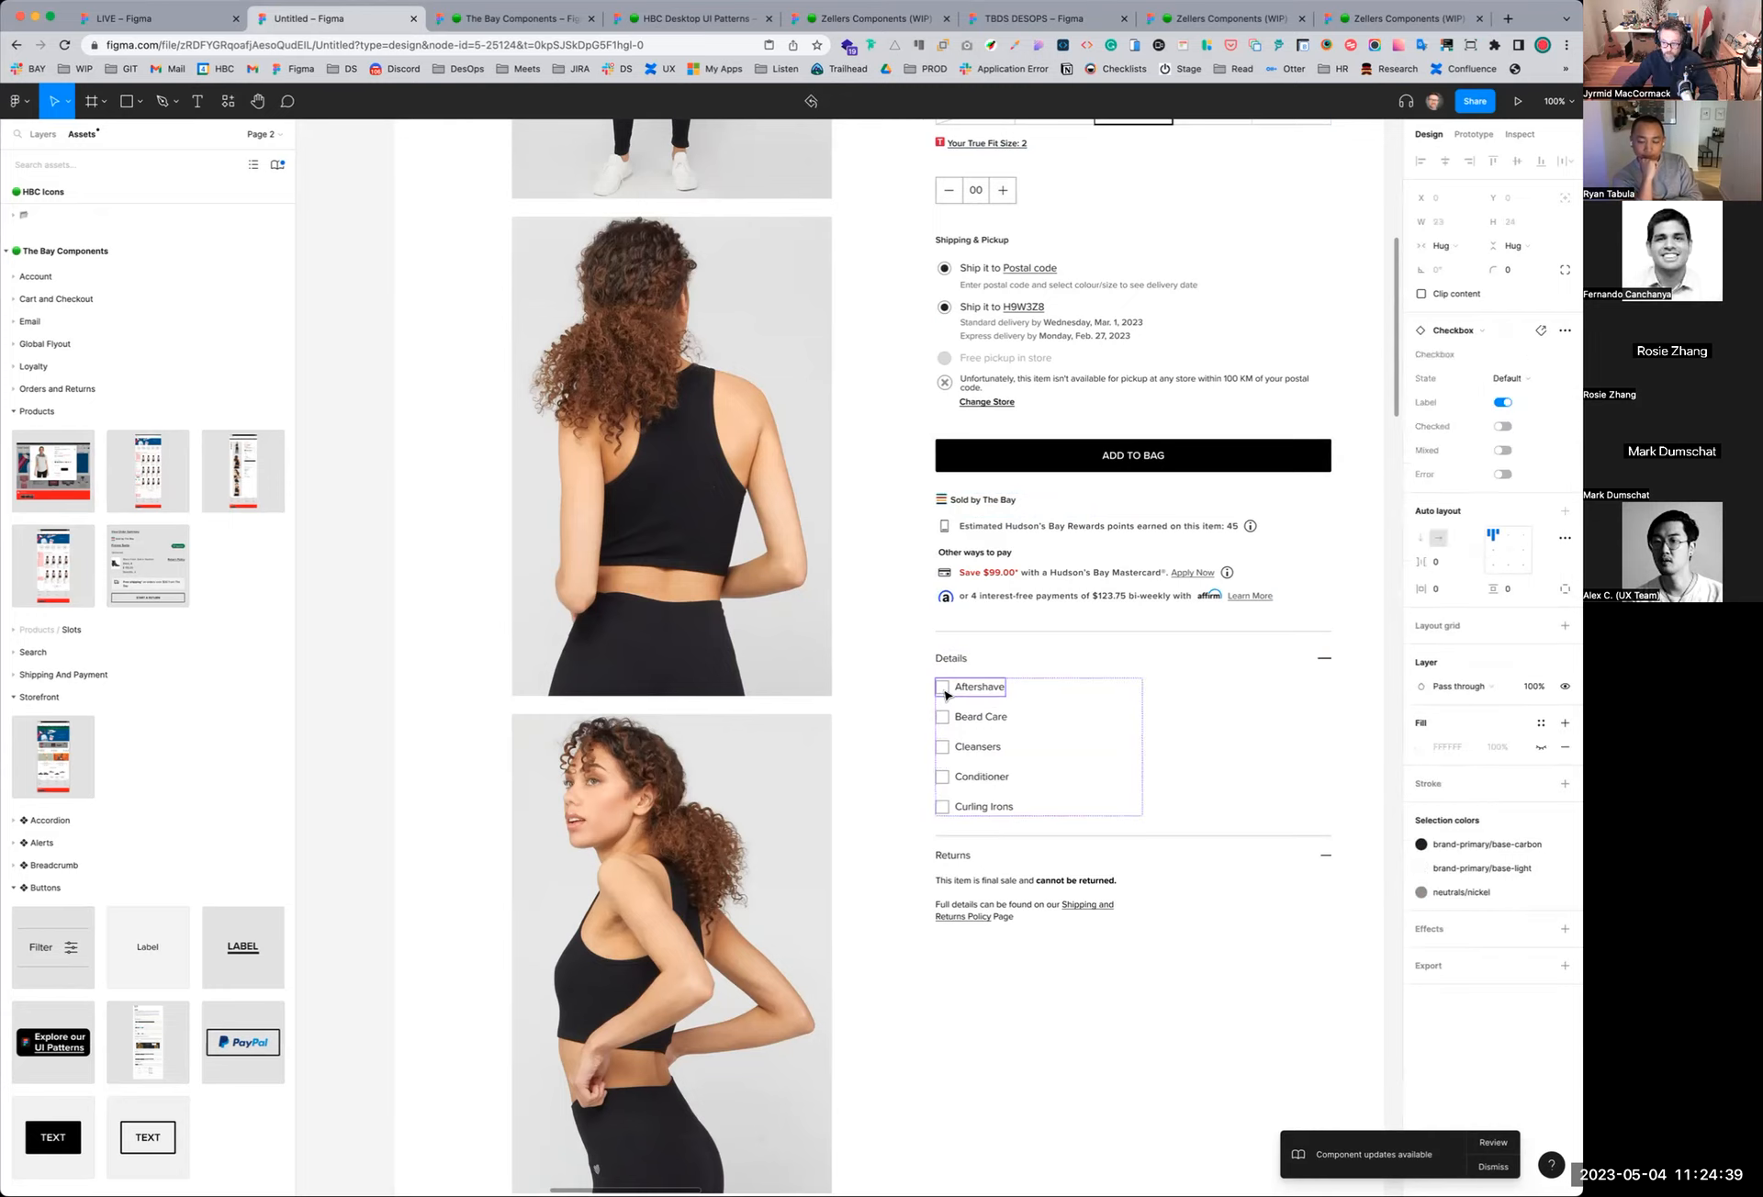
{"action": "left_click", "coordinate": [1504, 403]}
{"action": "left_click", "coordinate": [1503, 403]}
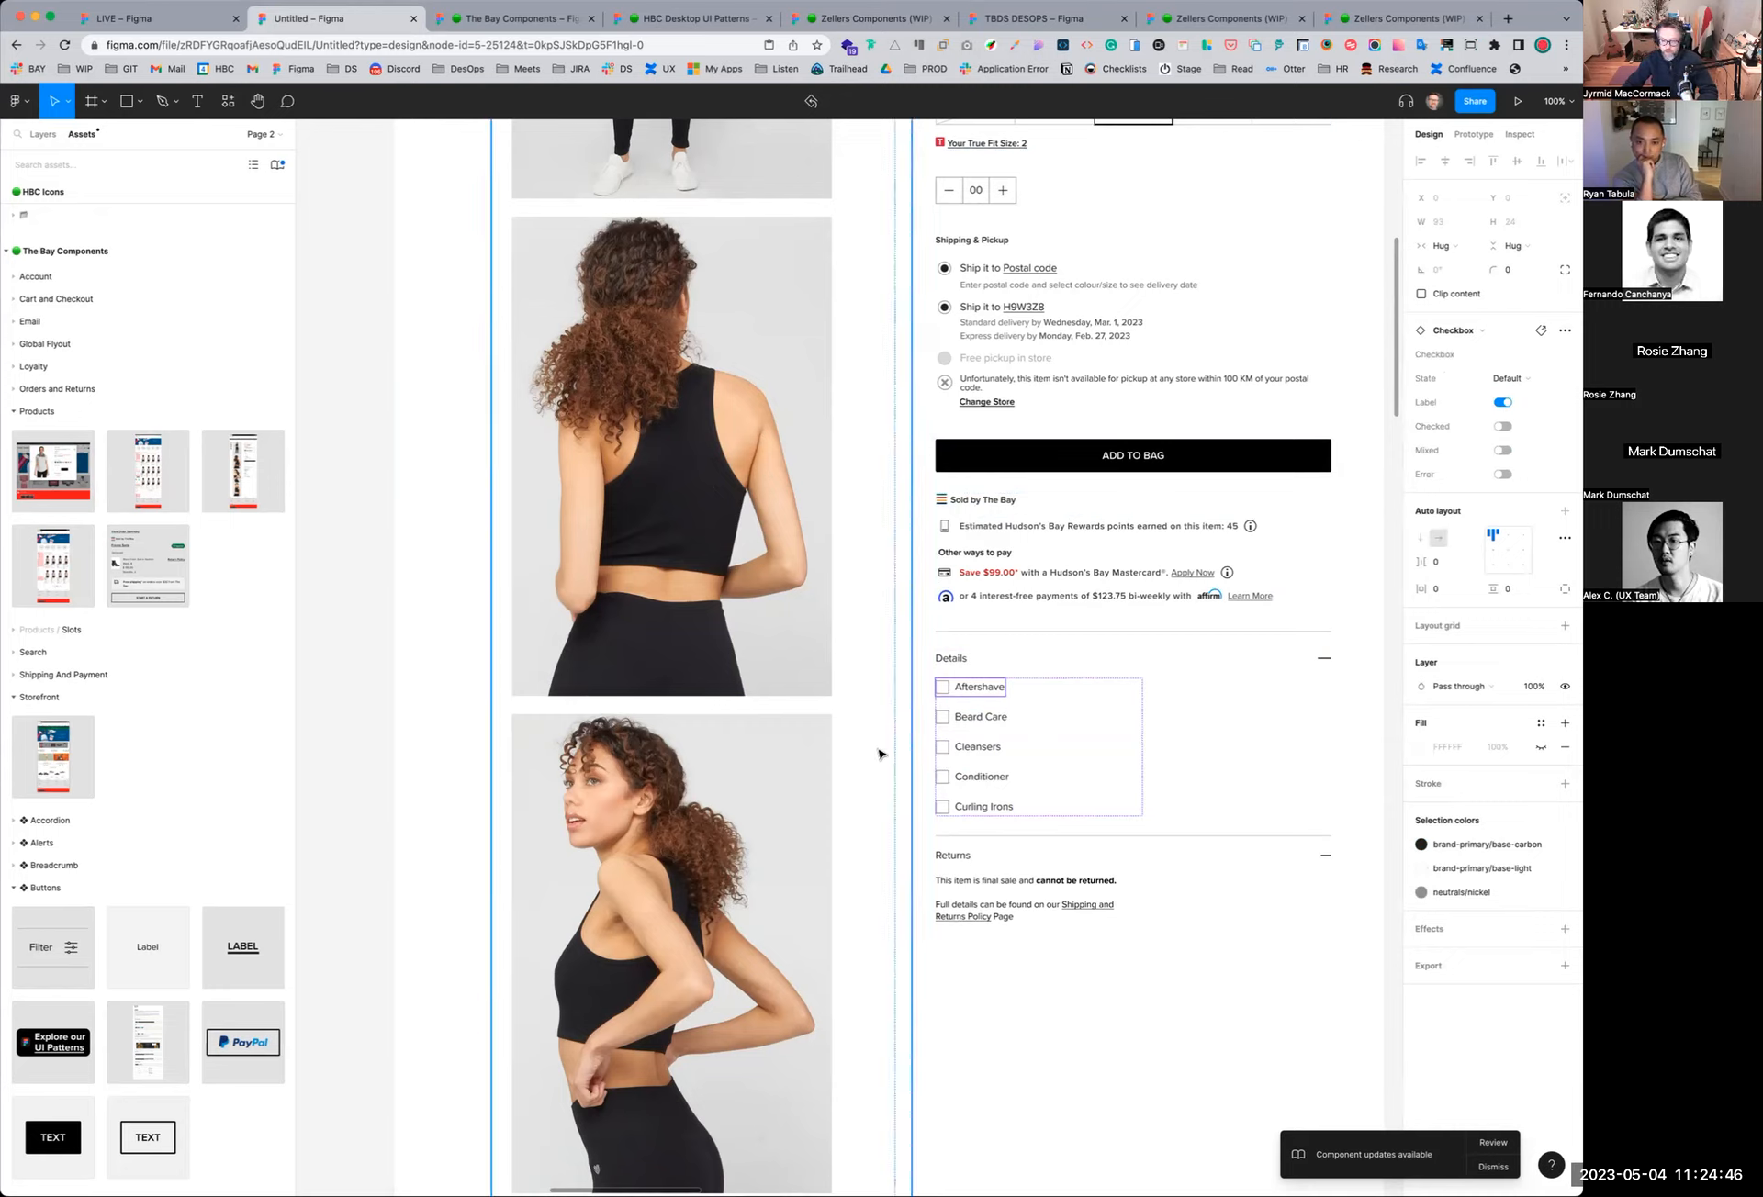
{"action": "left_click", "coordinate": [347, 733]}
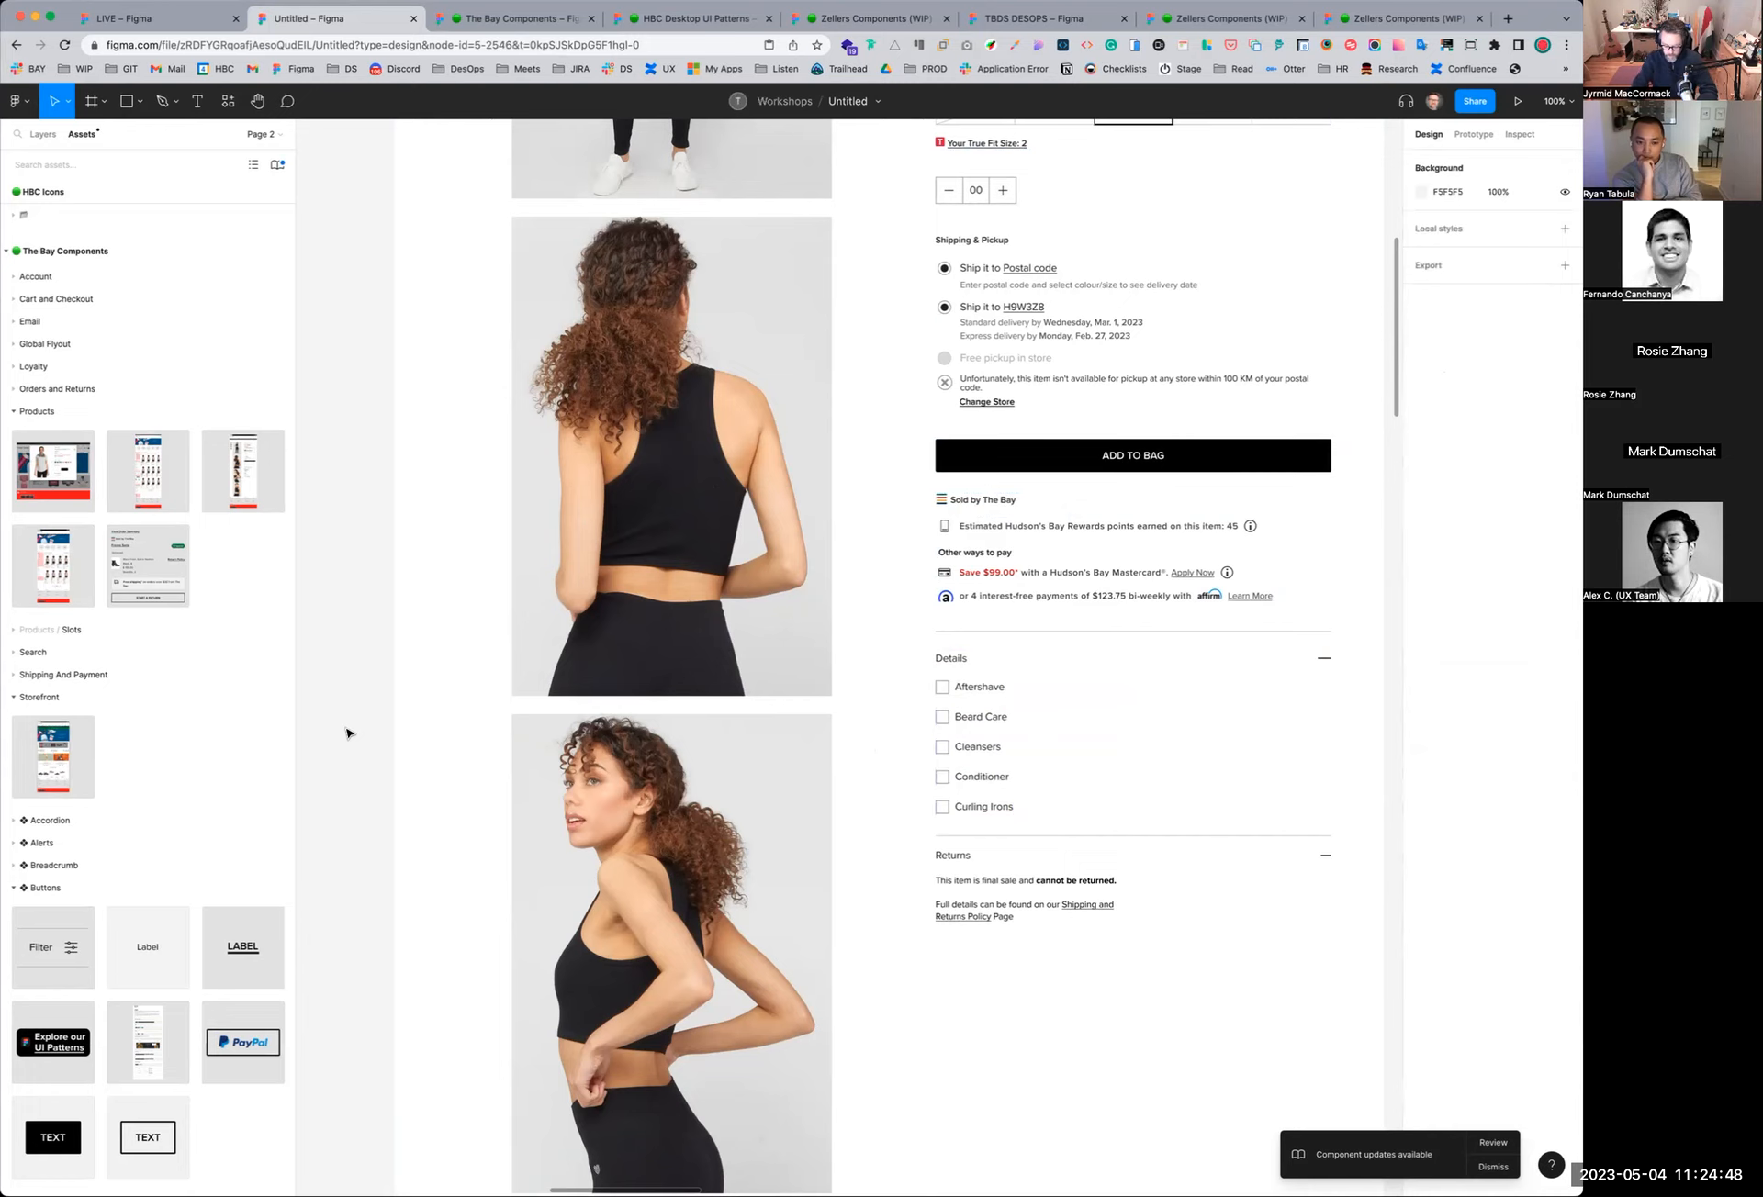
{"action": "key", "text": "minus"}
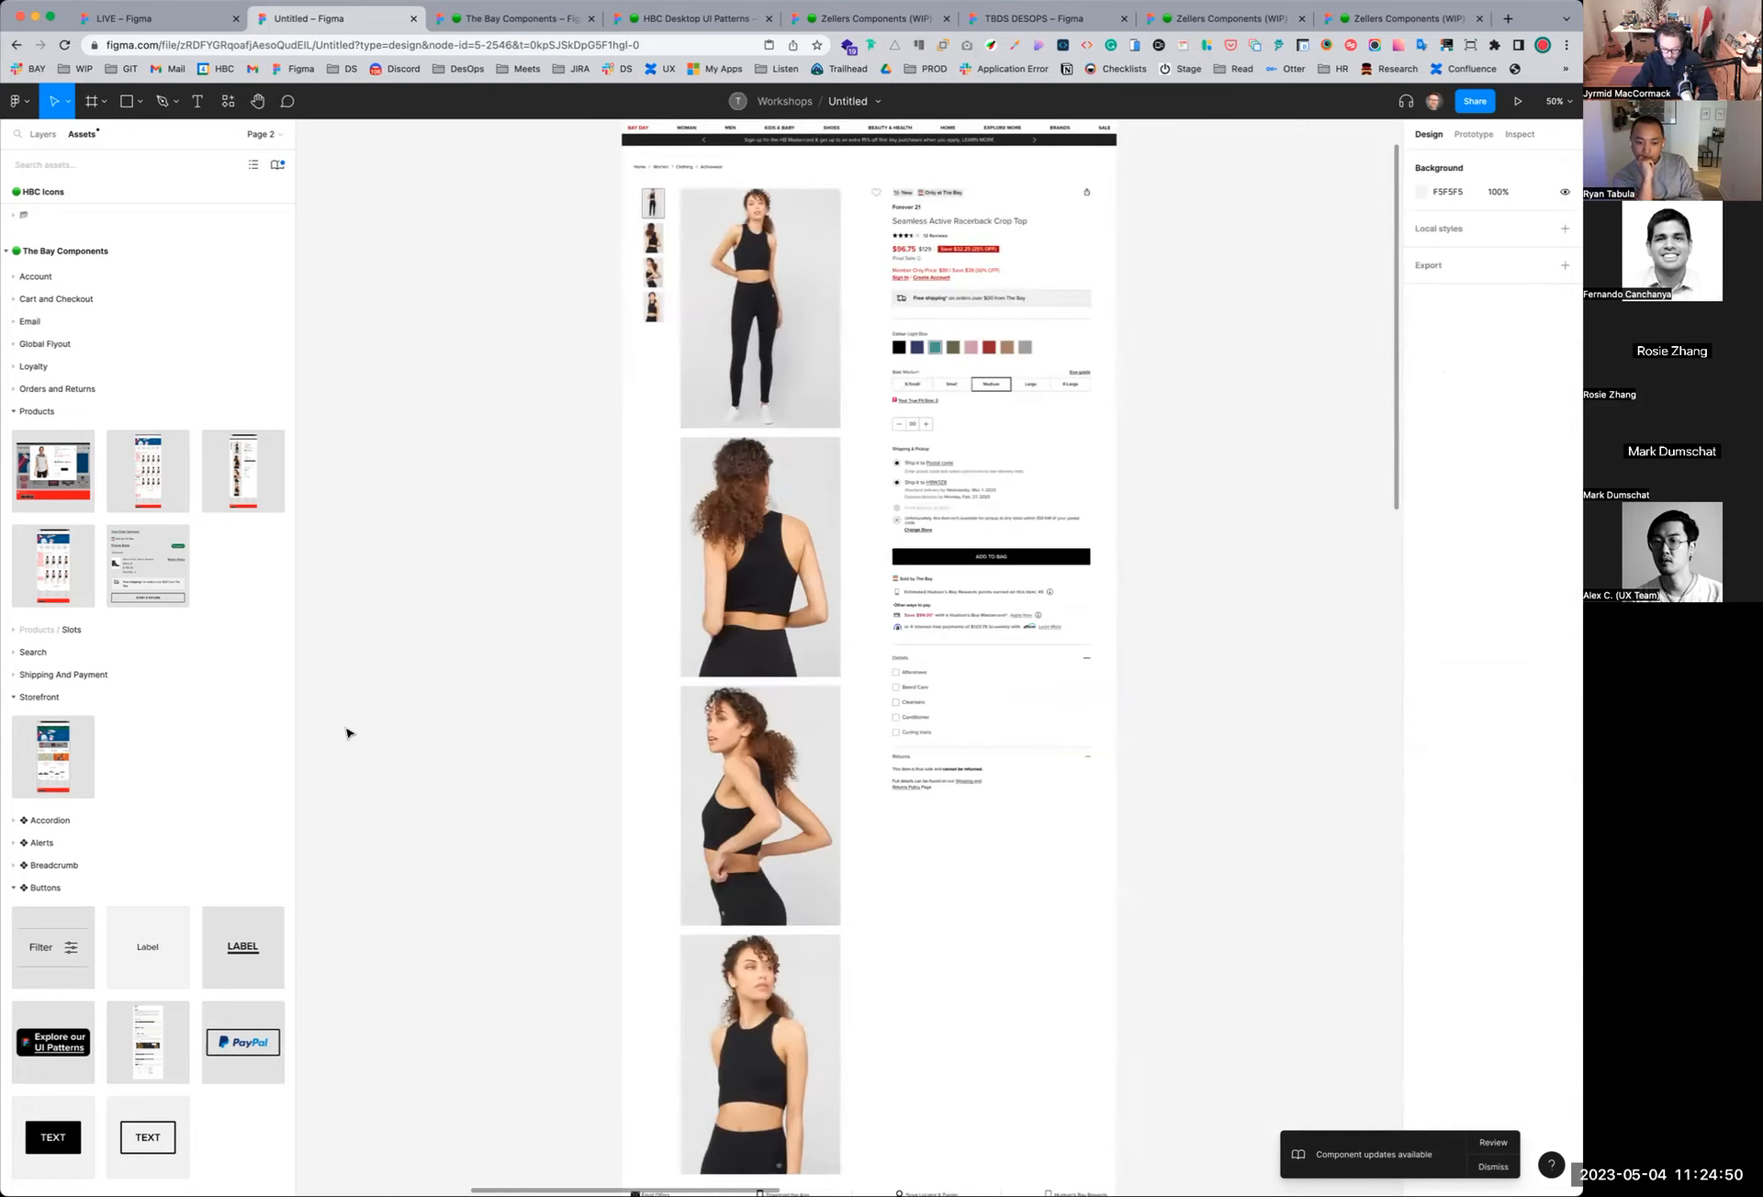